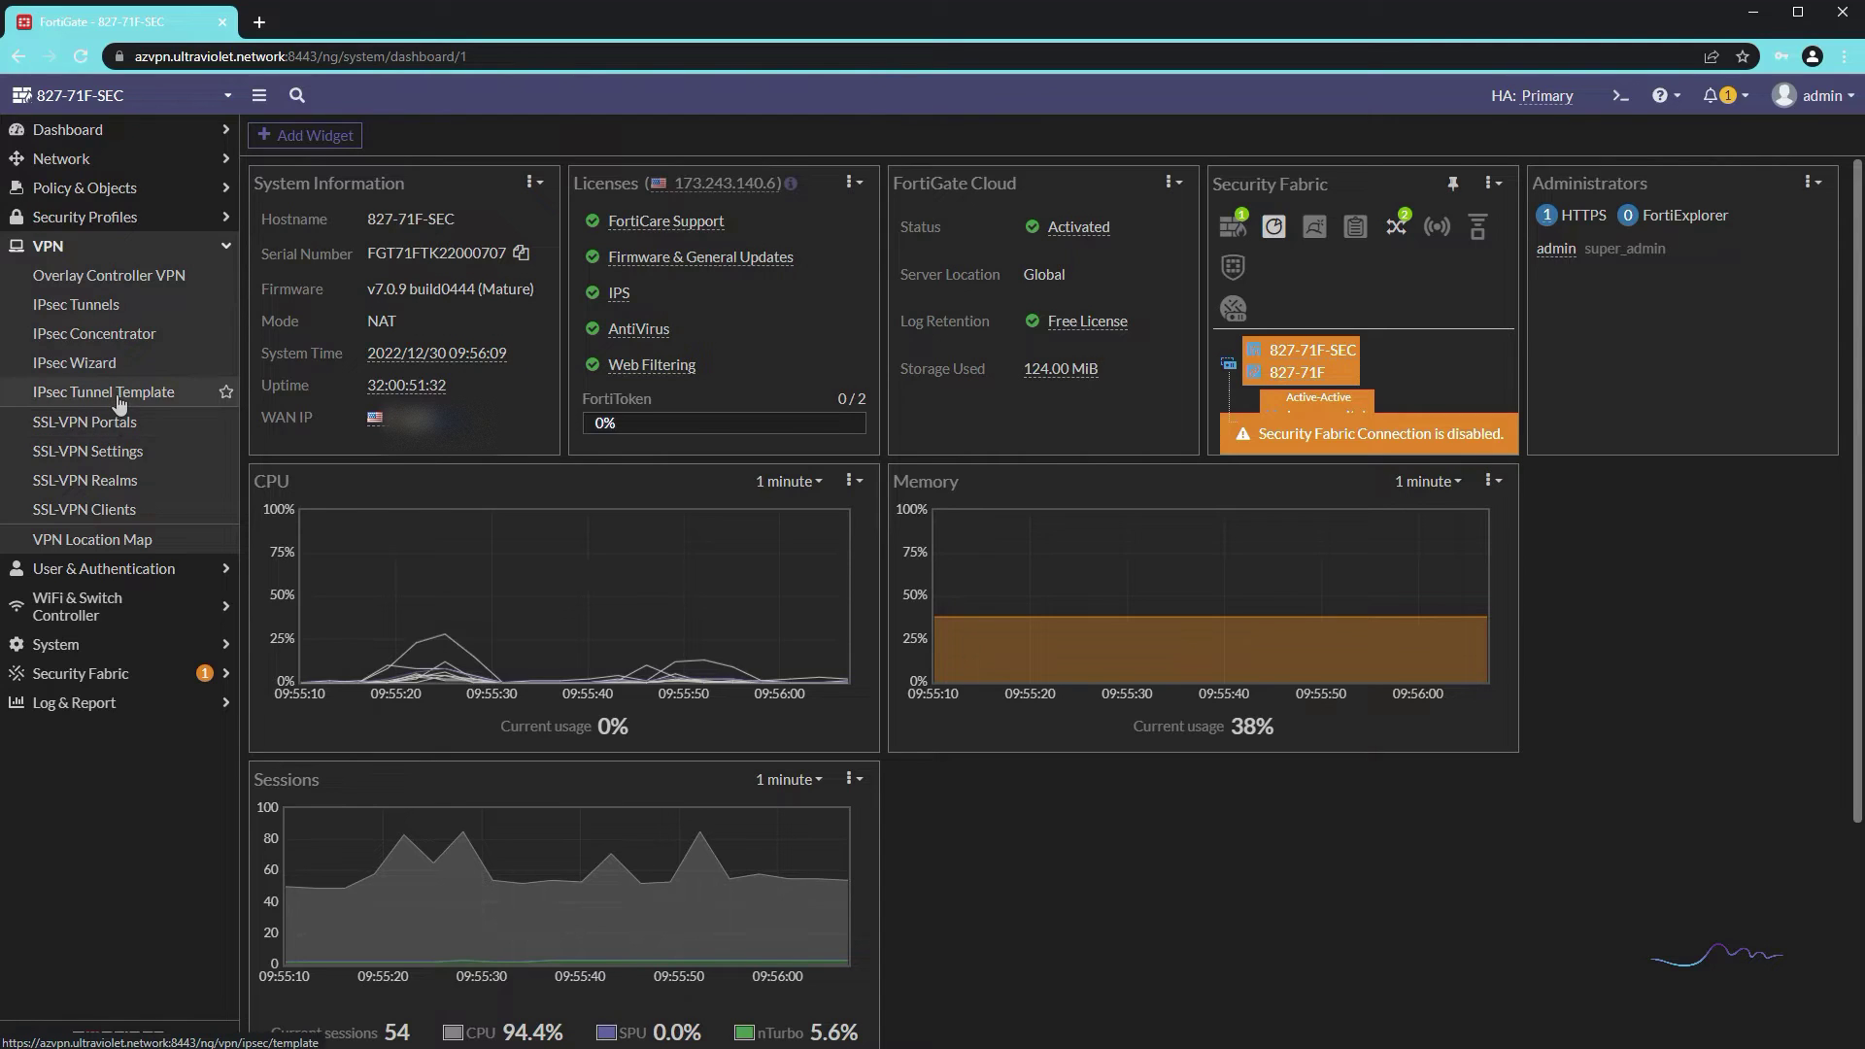
Step: Open the SSL-VPN settings and review the listening interfaces and port
{"action": "left_click", "coordinate": [146, 454]}
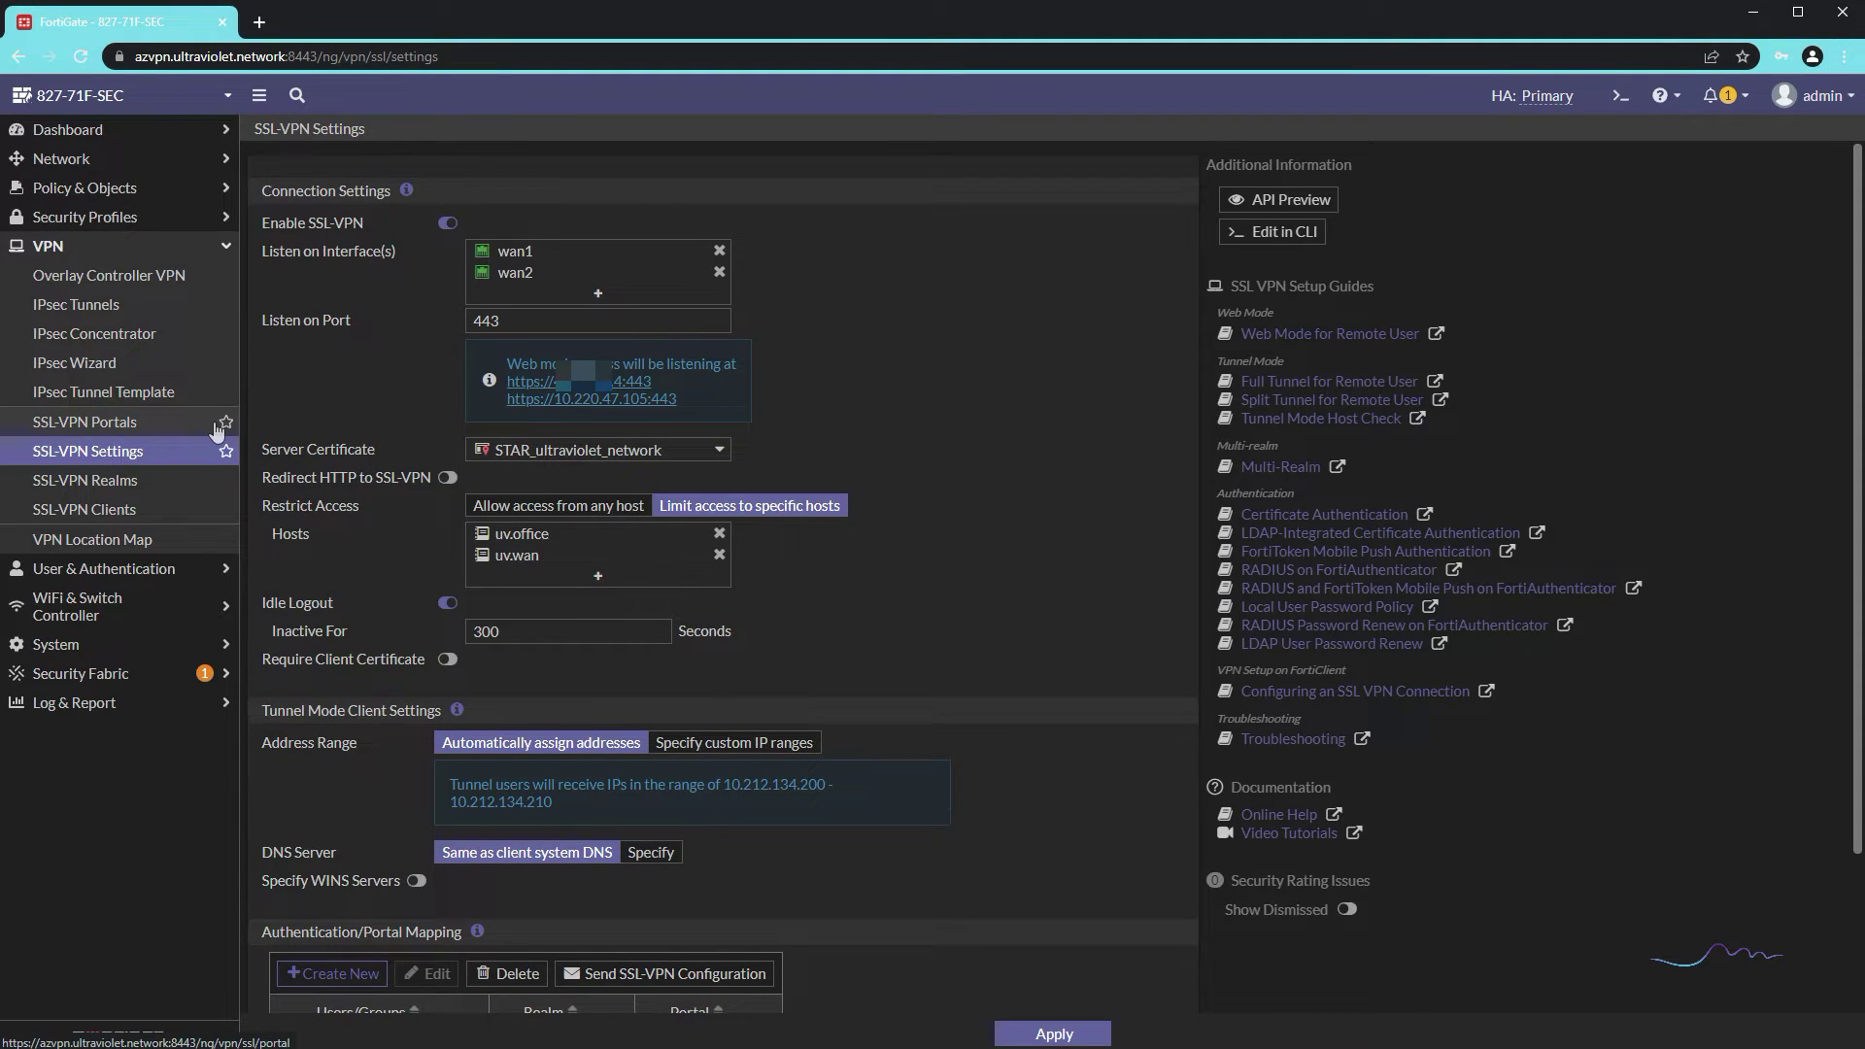
{"action": "mouse_move", "coordinate": [553, 258]}
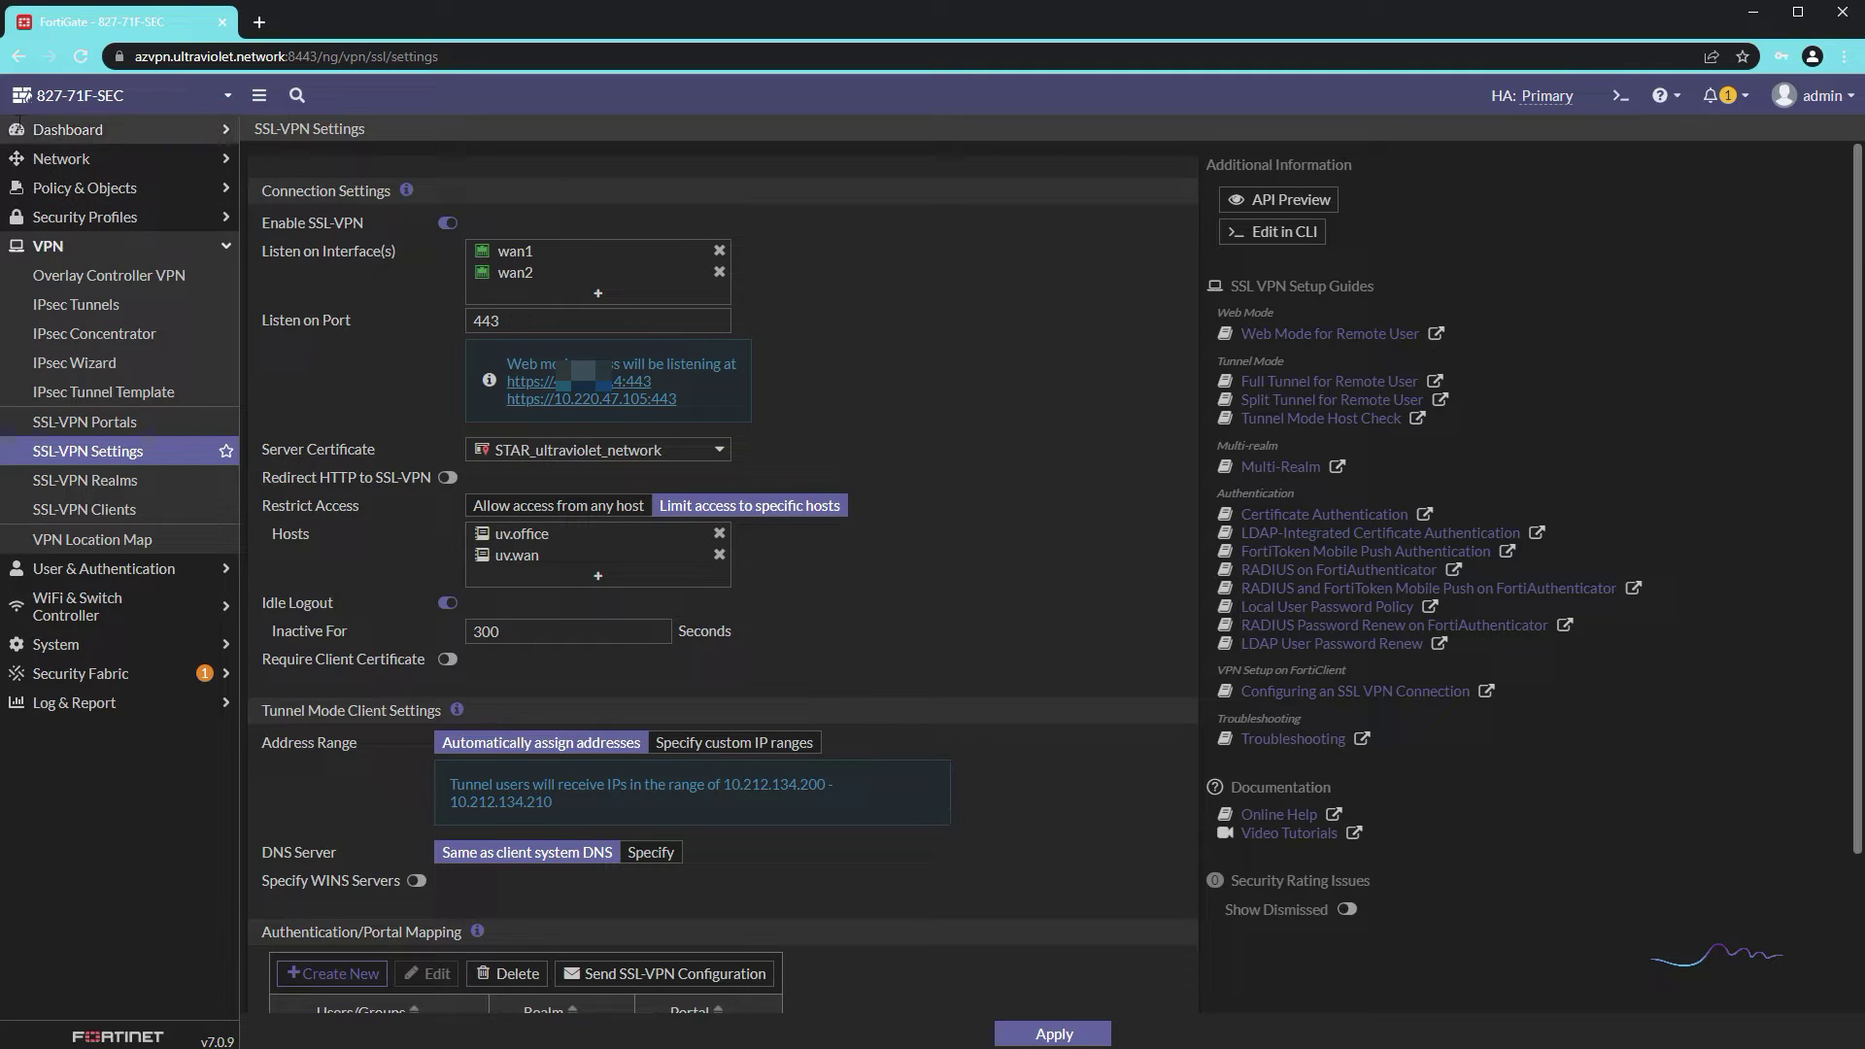
Step: Start a new network interface of type Loopback Interface and name it ssl_vpn_pin
{"action": "left_click", "coordinate": [49, 161]}
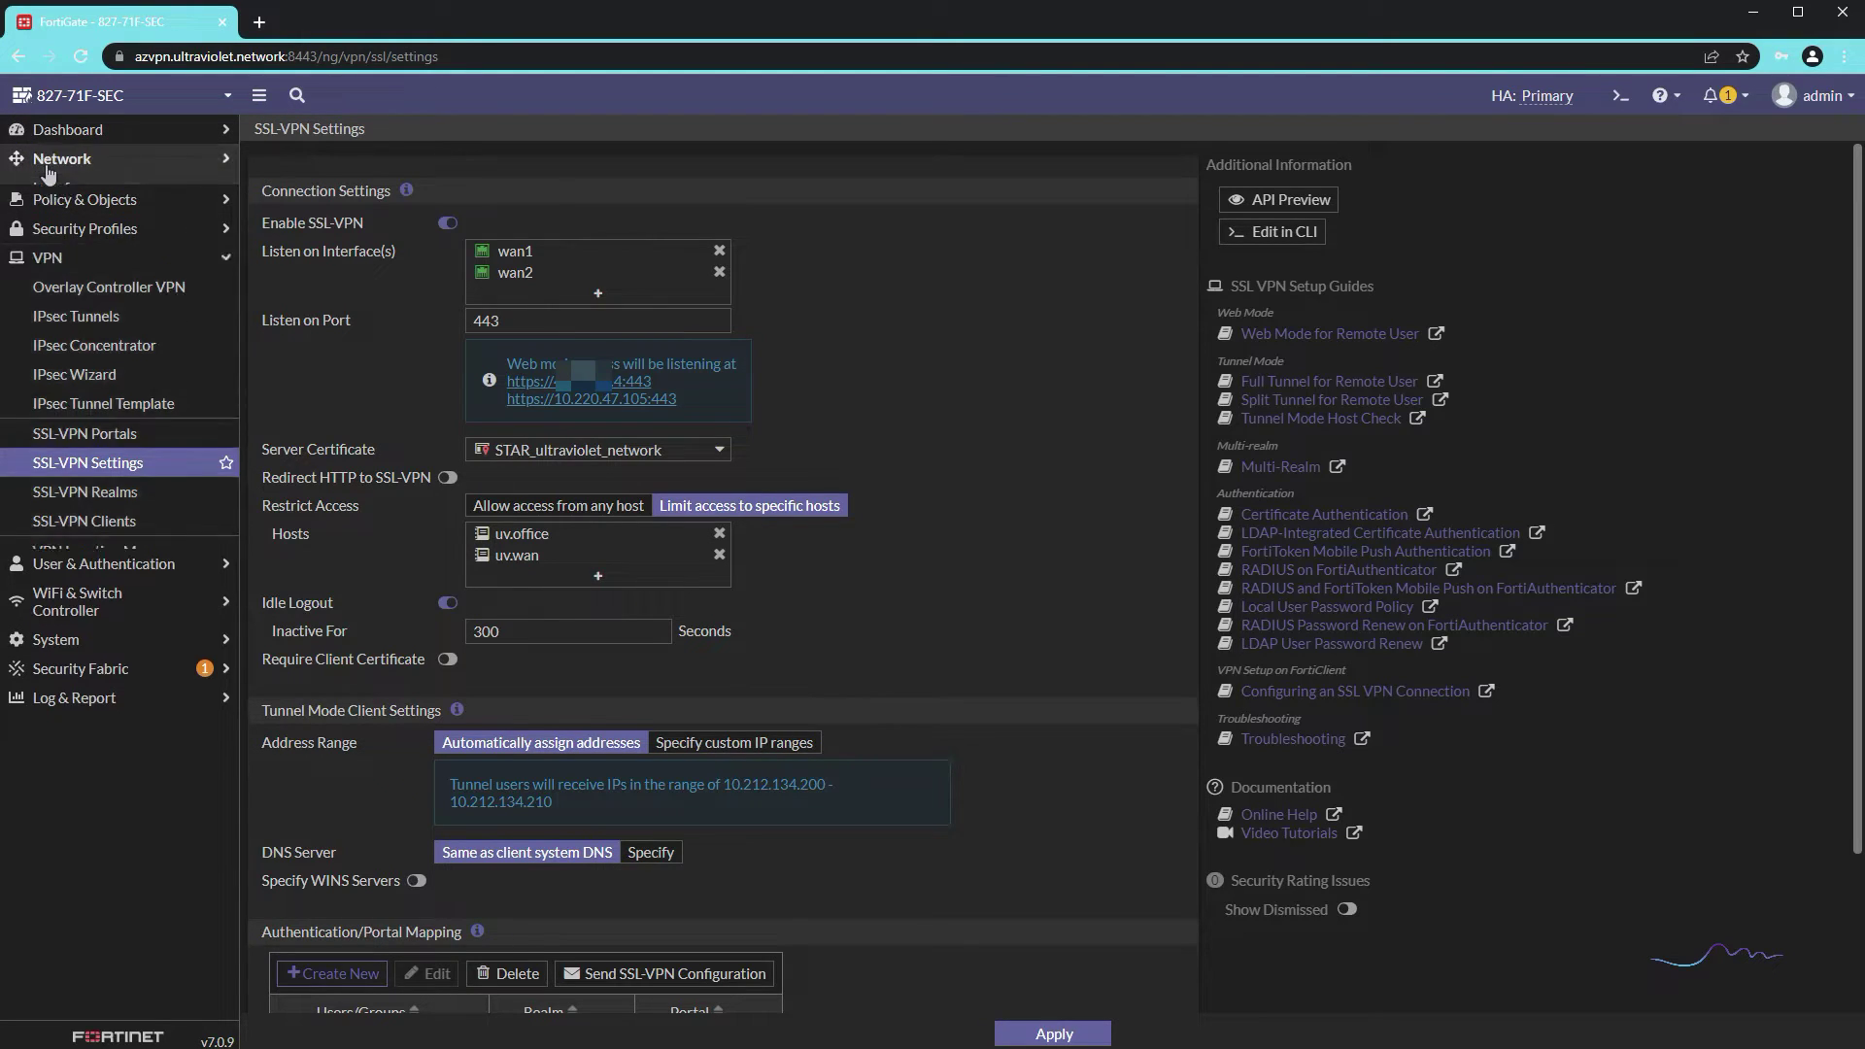
{"action": "left_click", "coordinate": [55, 190]}
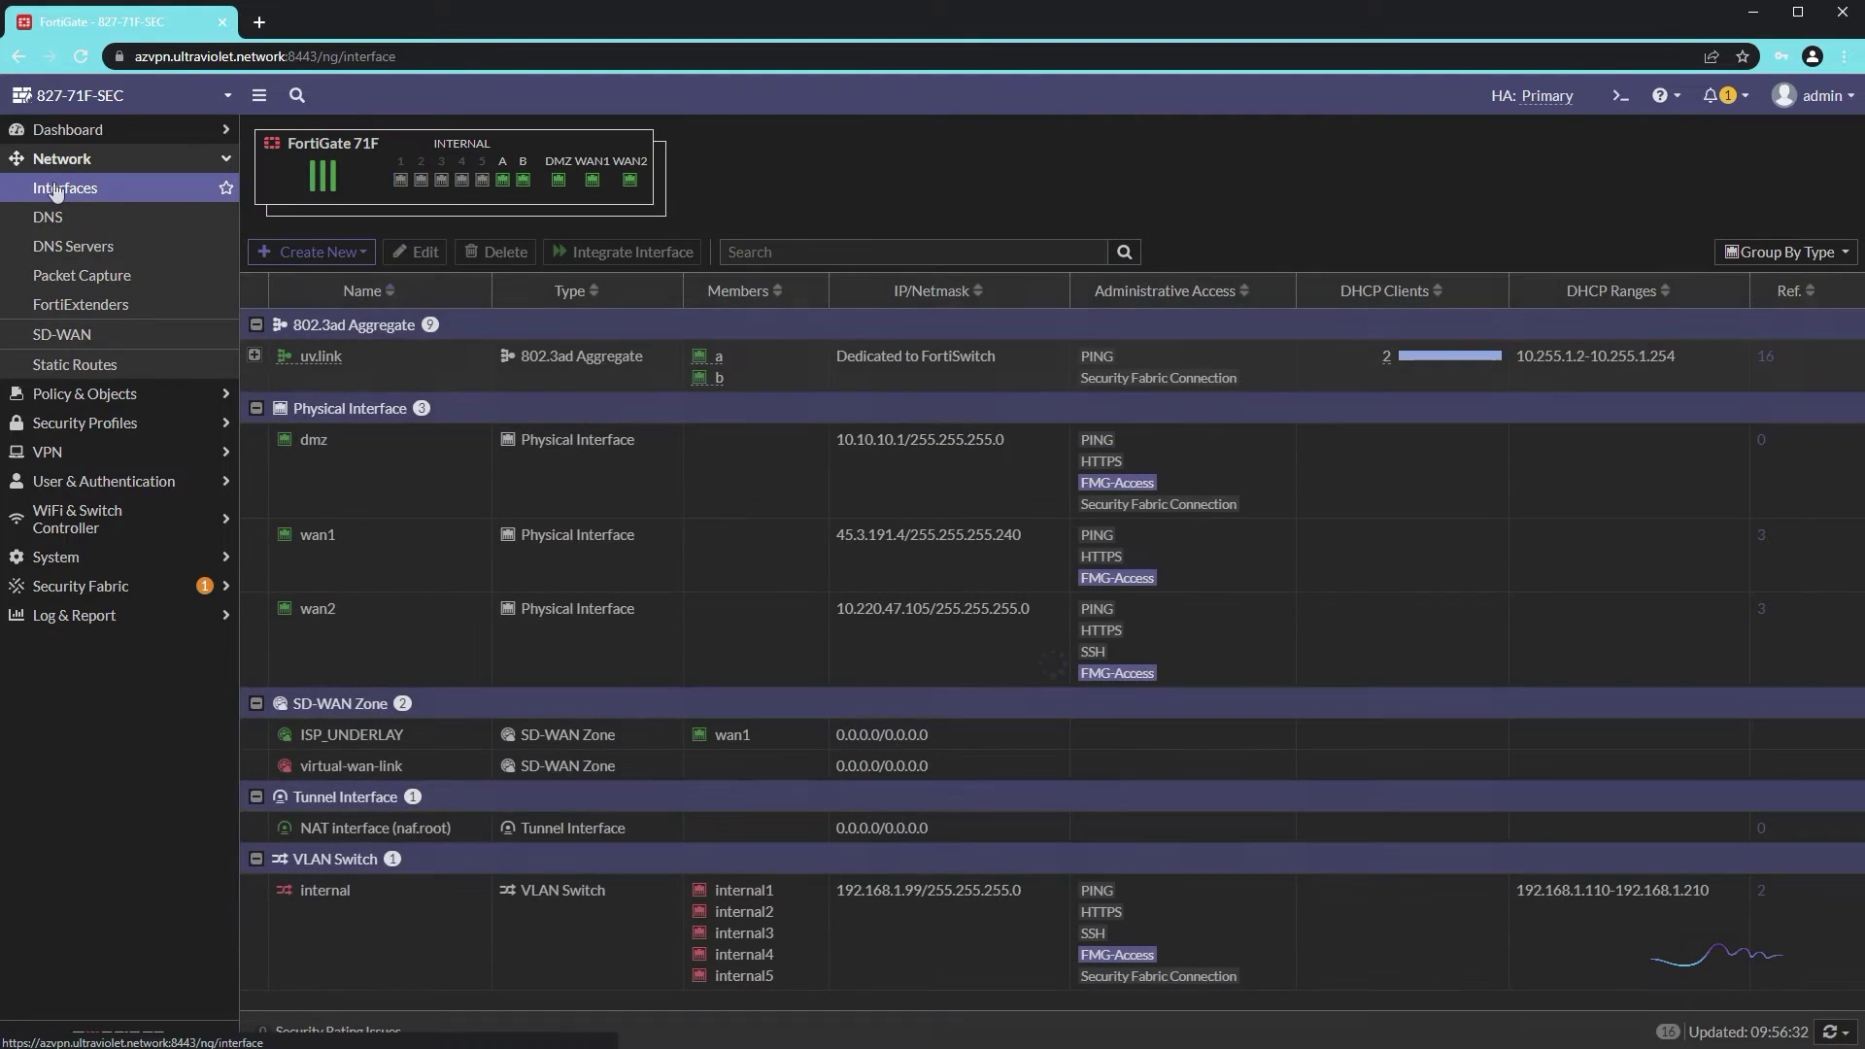
{"action": "left_click", "coordinate": [323, 253]}
{"action": "left_click", "coordinate": [343, 278]}
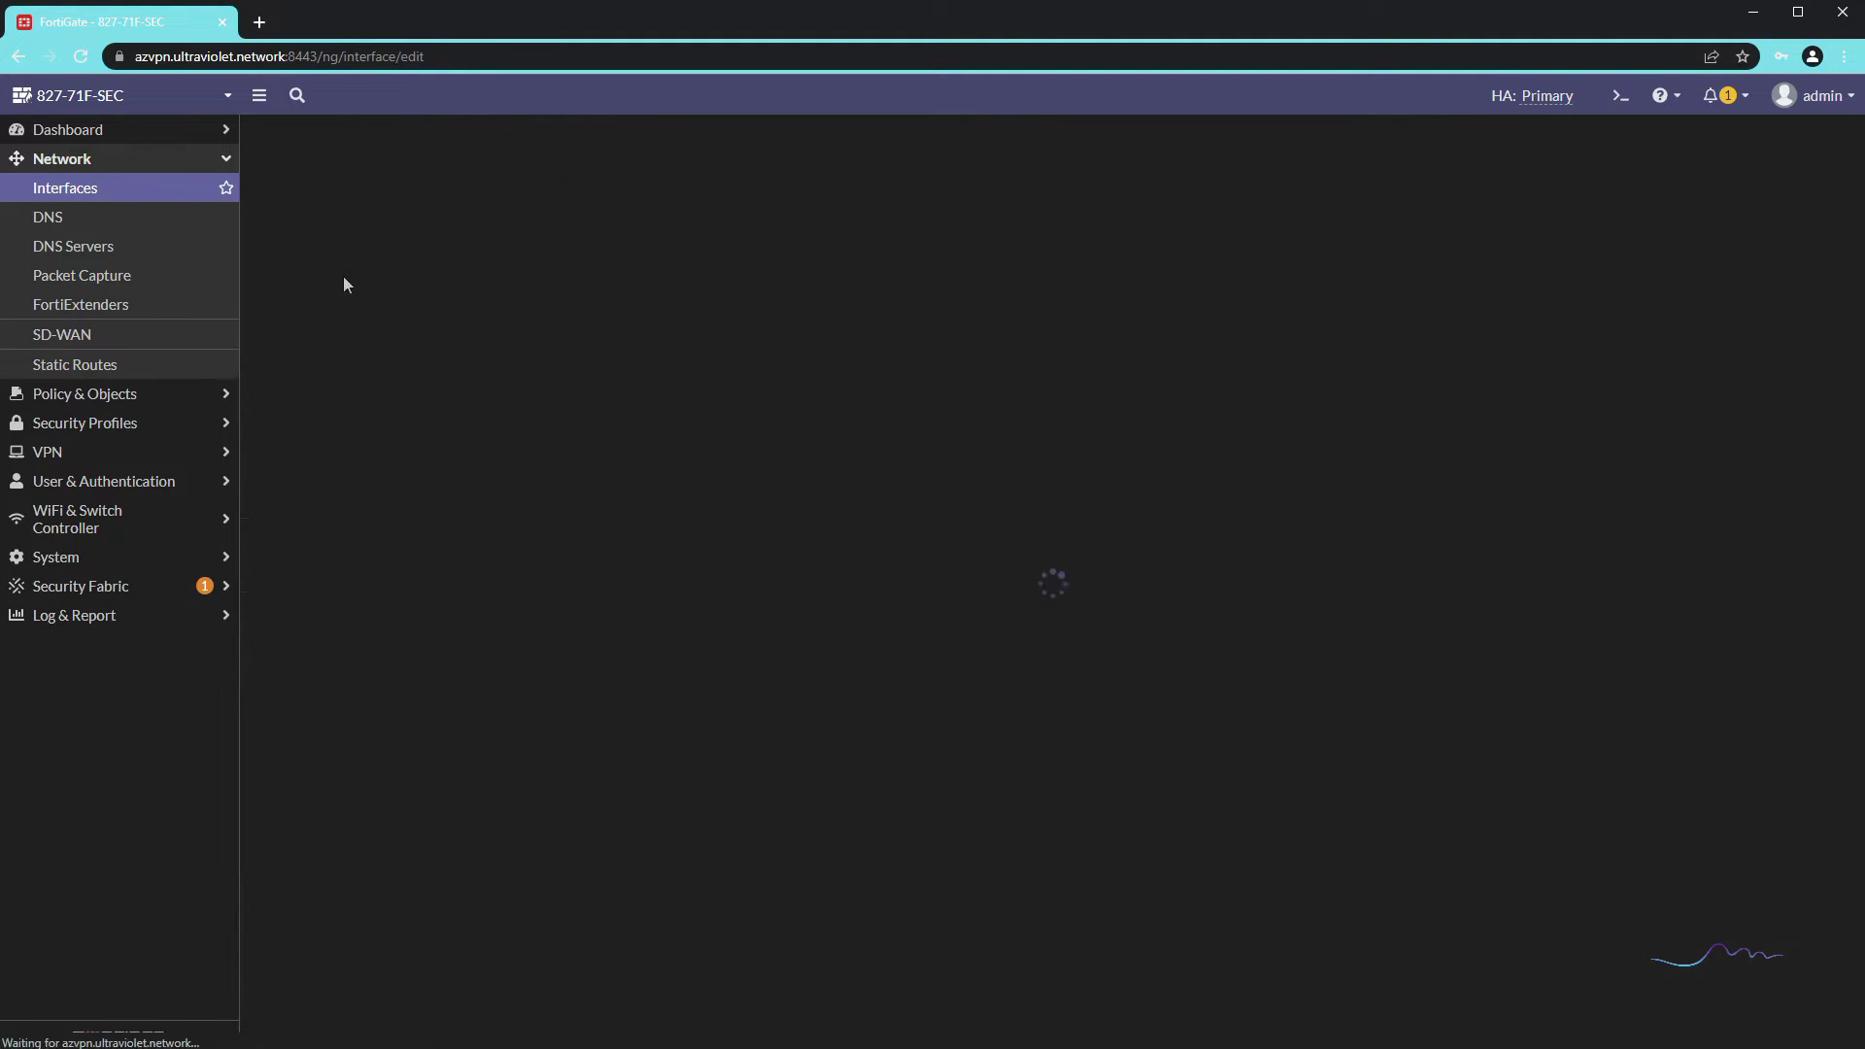
{"action": "left_click", "coordinate": [463, 239]}
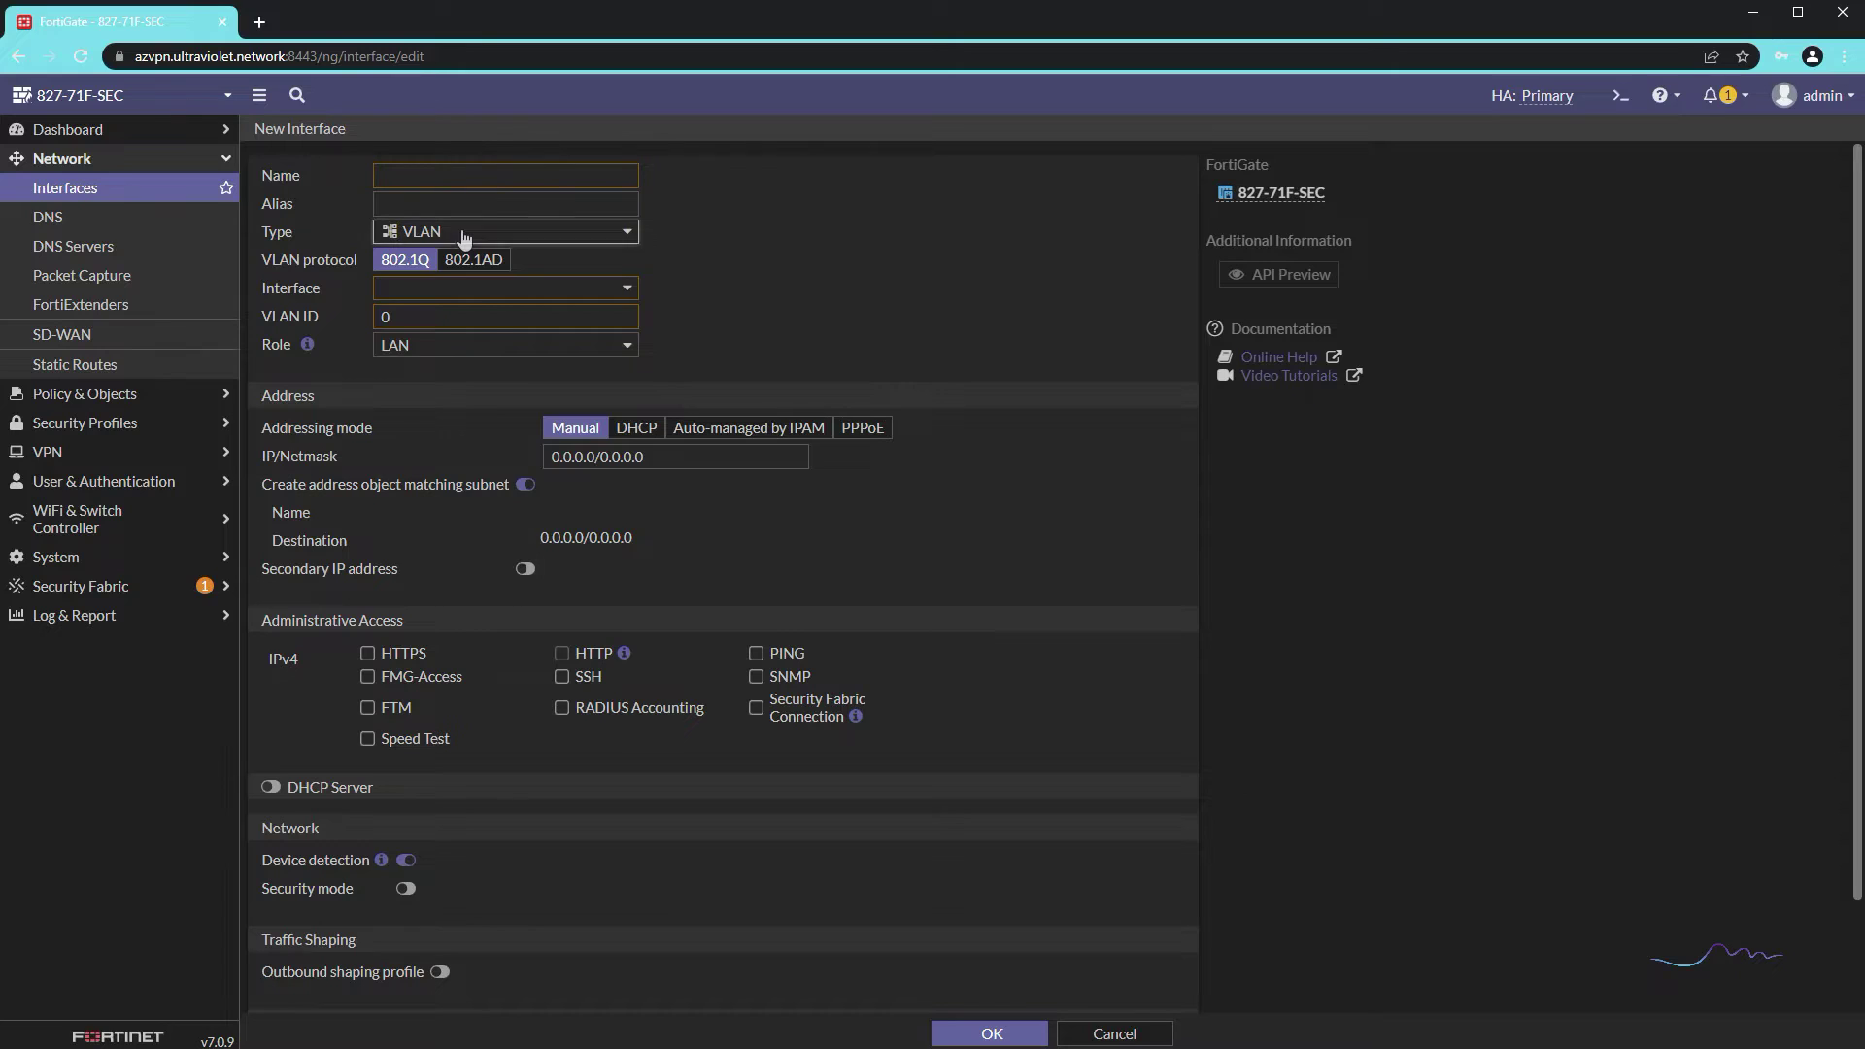
{"action": "left_click", "coordinate": [445, 362]}
{"action": "left_click", "coordinate": [397, 177]}
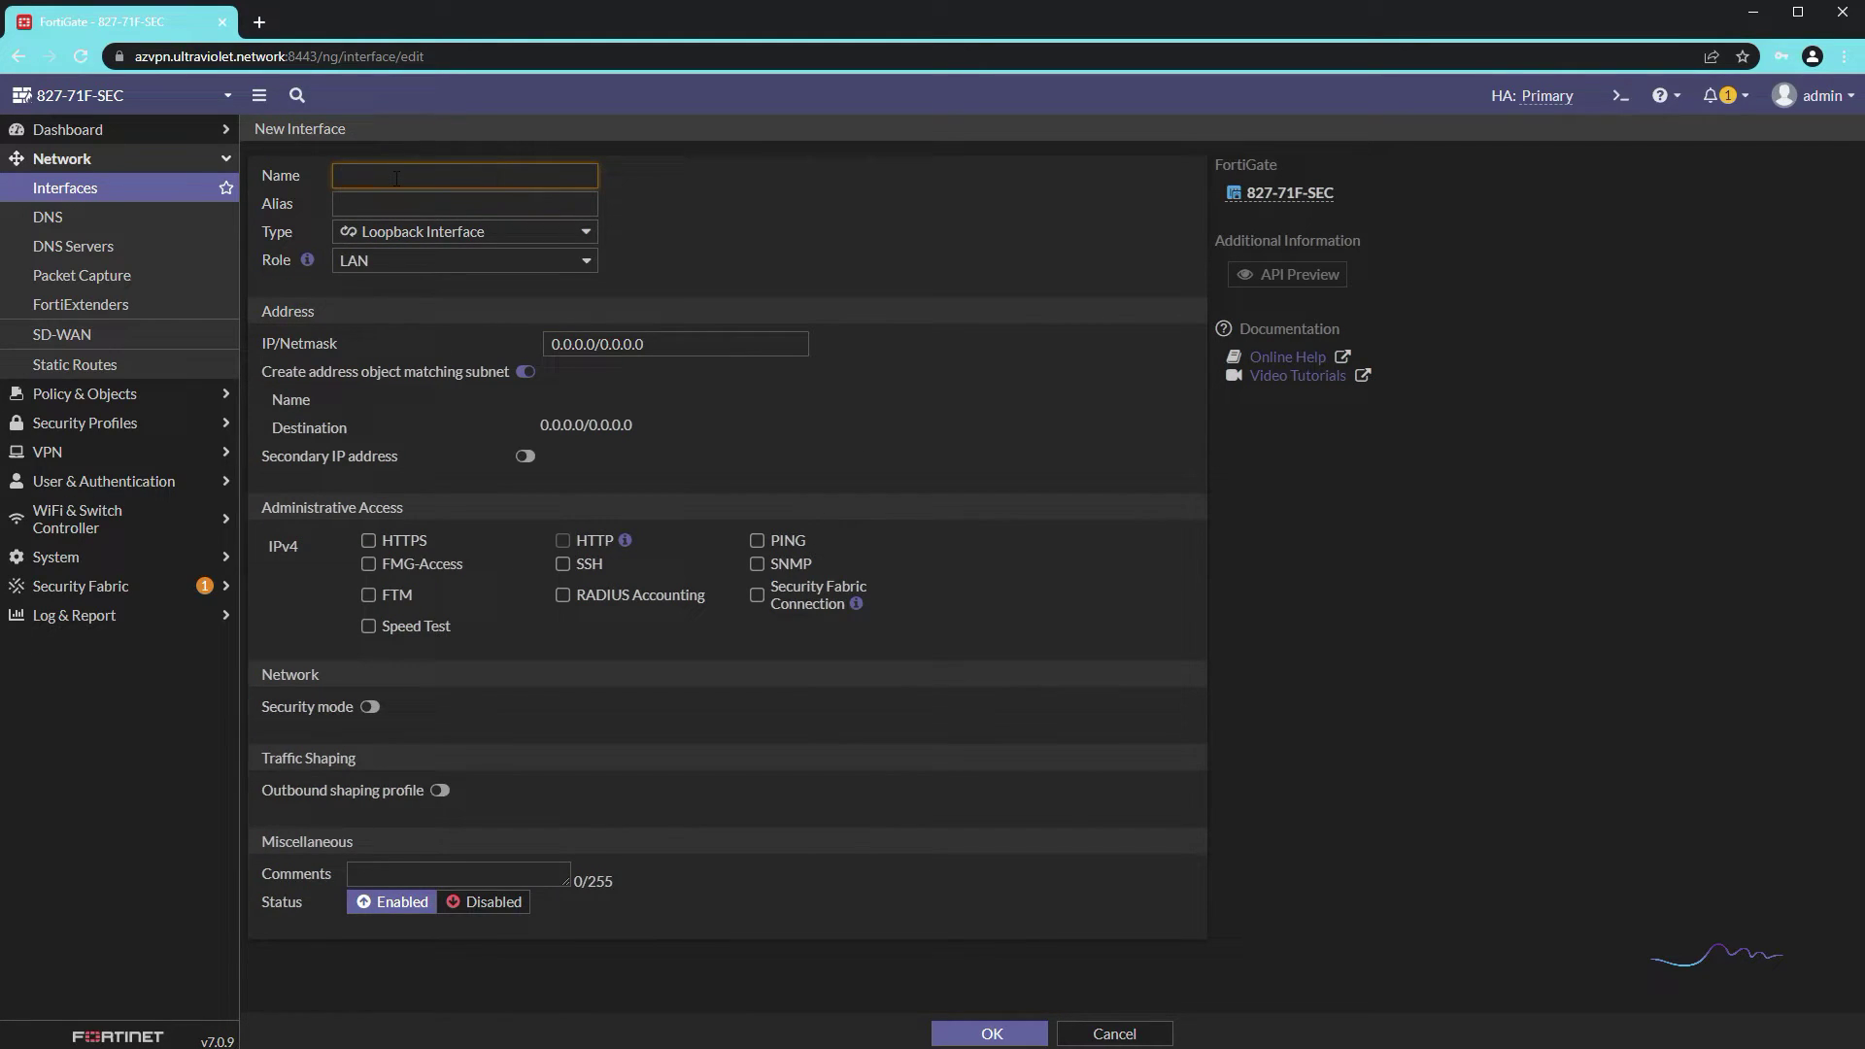
{"action": "type", "text": "ssl"}
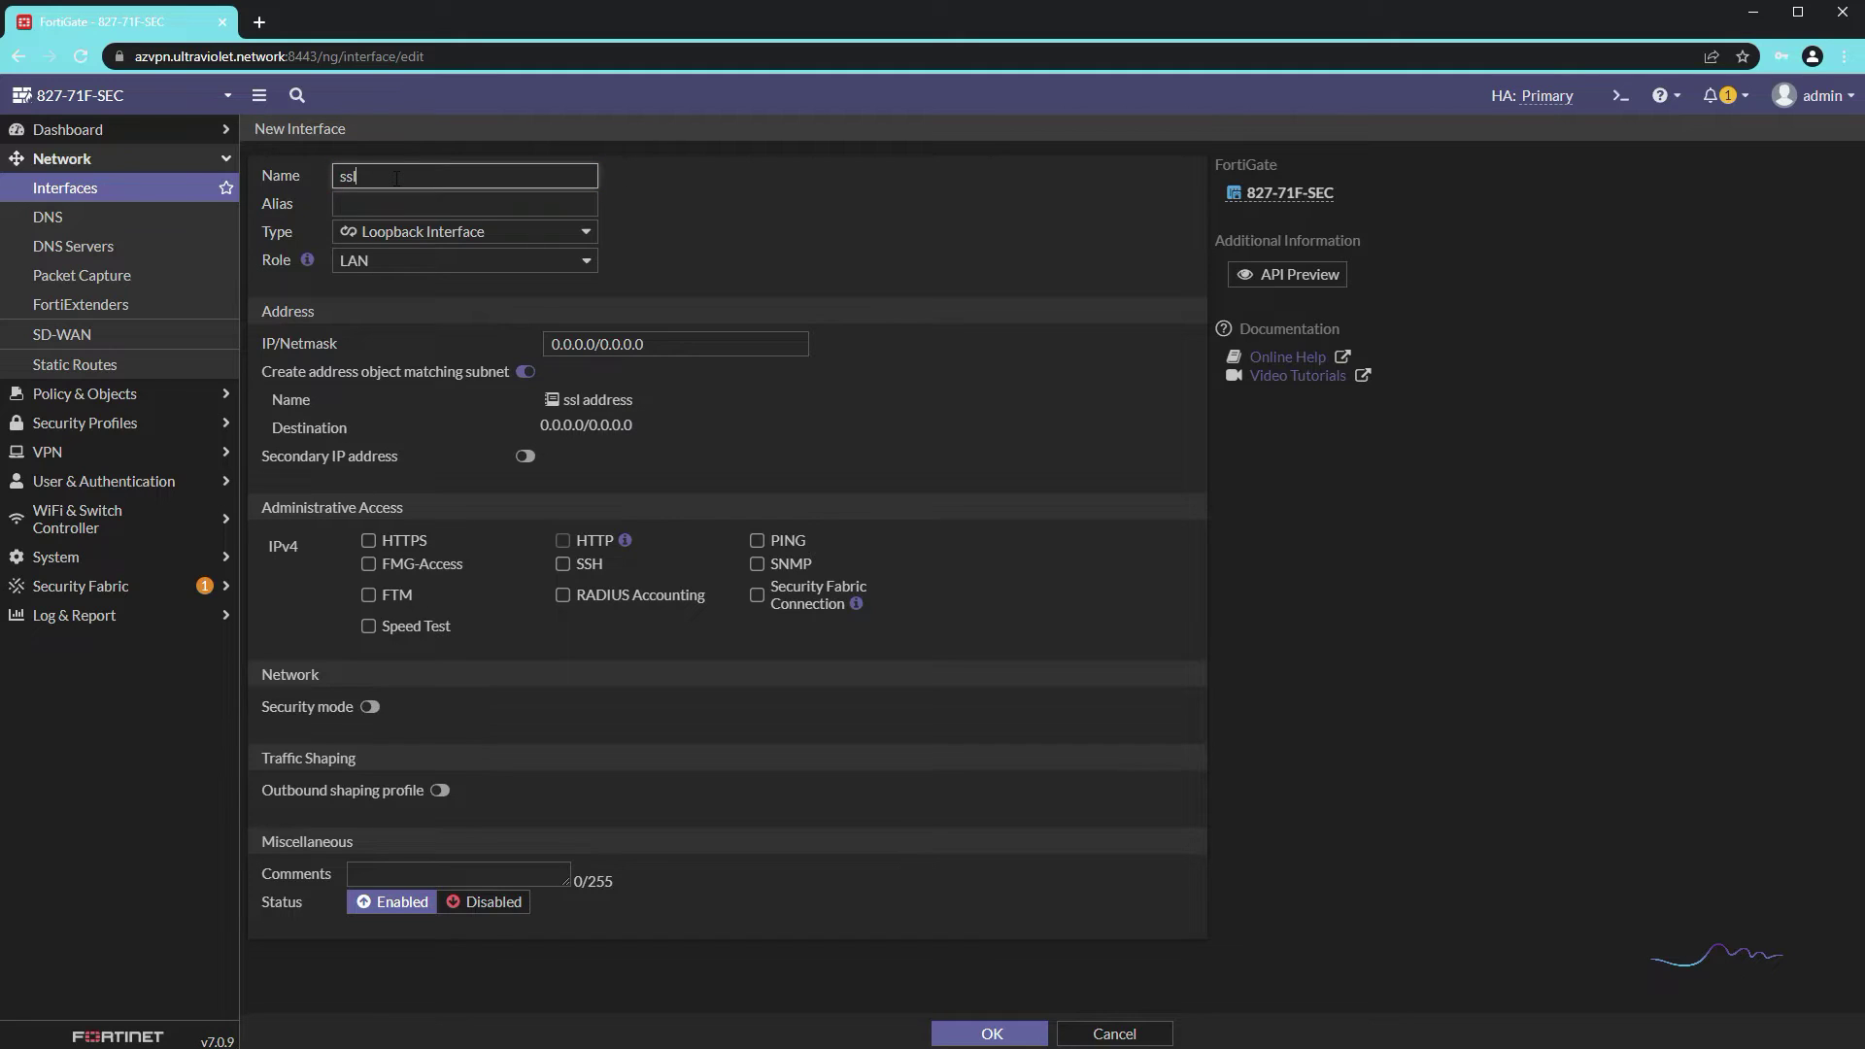
{"action": "type", "text": "_vpn_pin"}
Step: Set the loopback interface's IP/netmask to 10.101.0.1/32, allow PING administrative access, and save it
{"action": "left_click", "coordinate": [427, 341]}
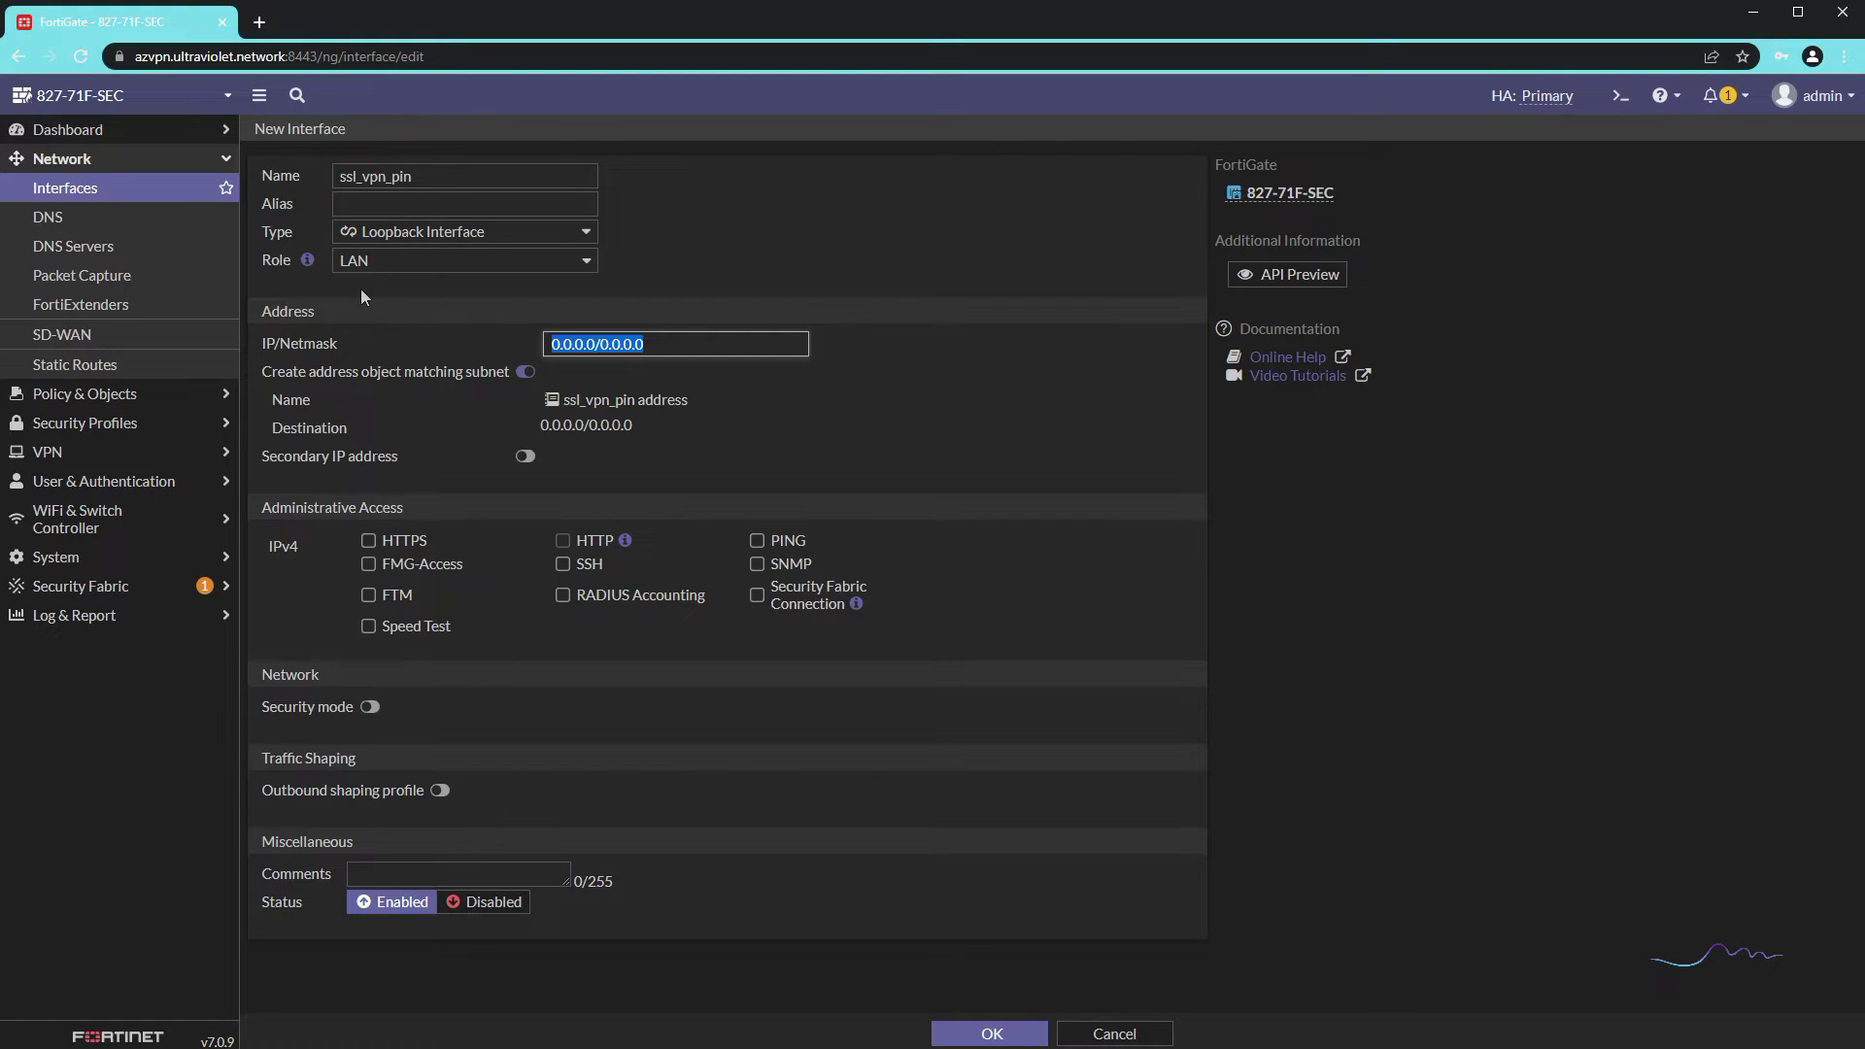
{"action": "type", "text": "10."}
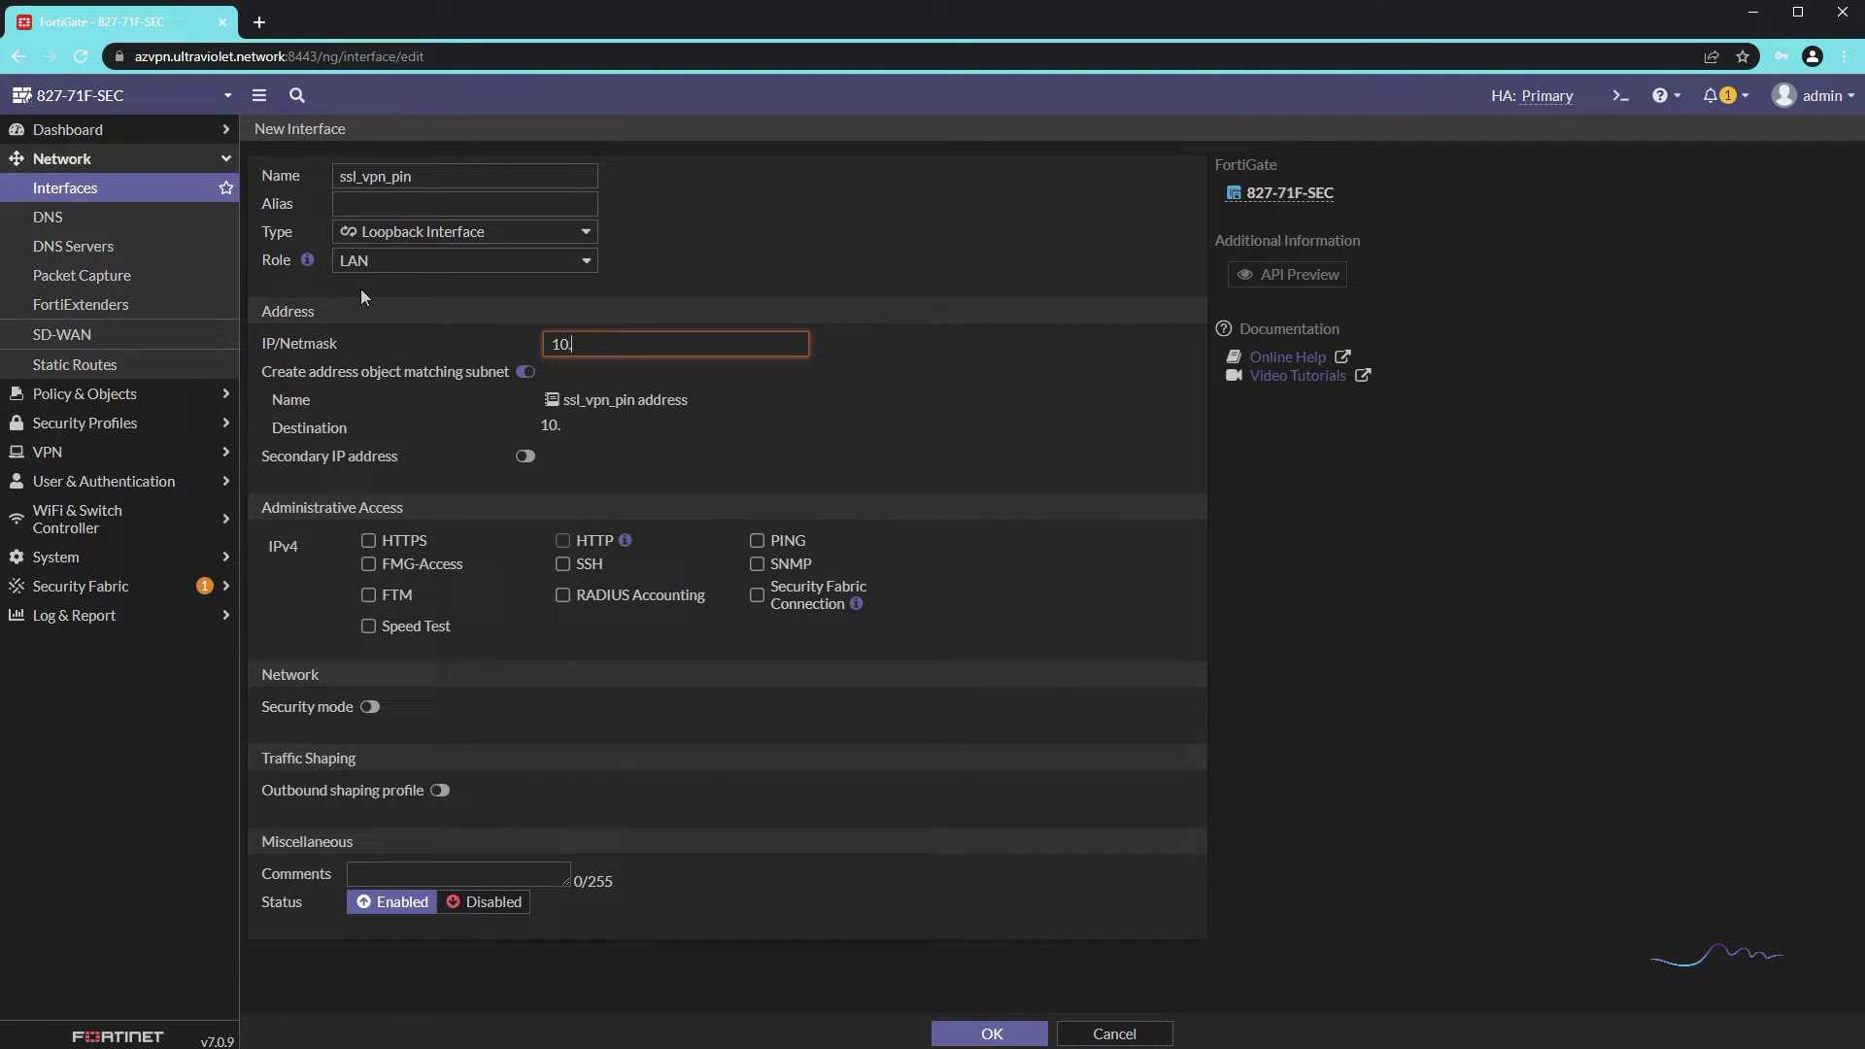
{"action": "type", "text": "101.0.1/32"}
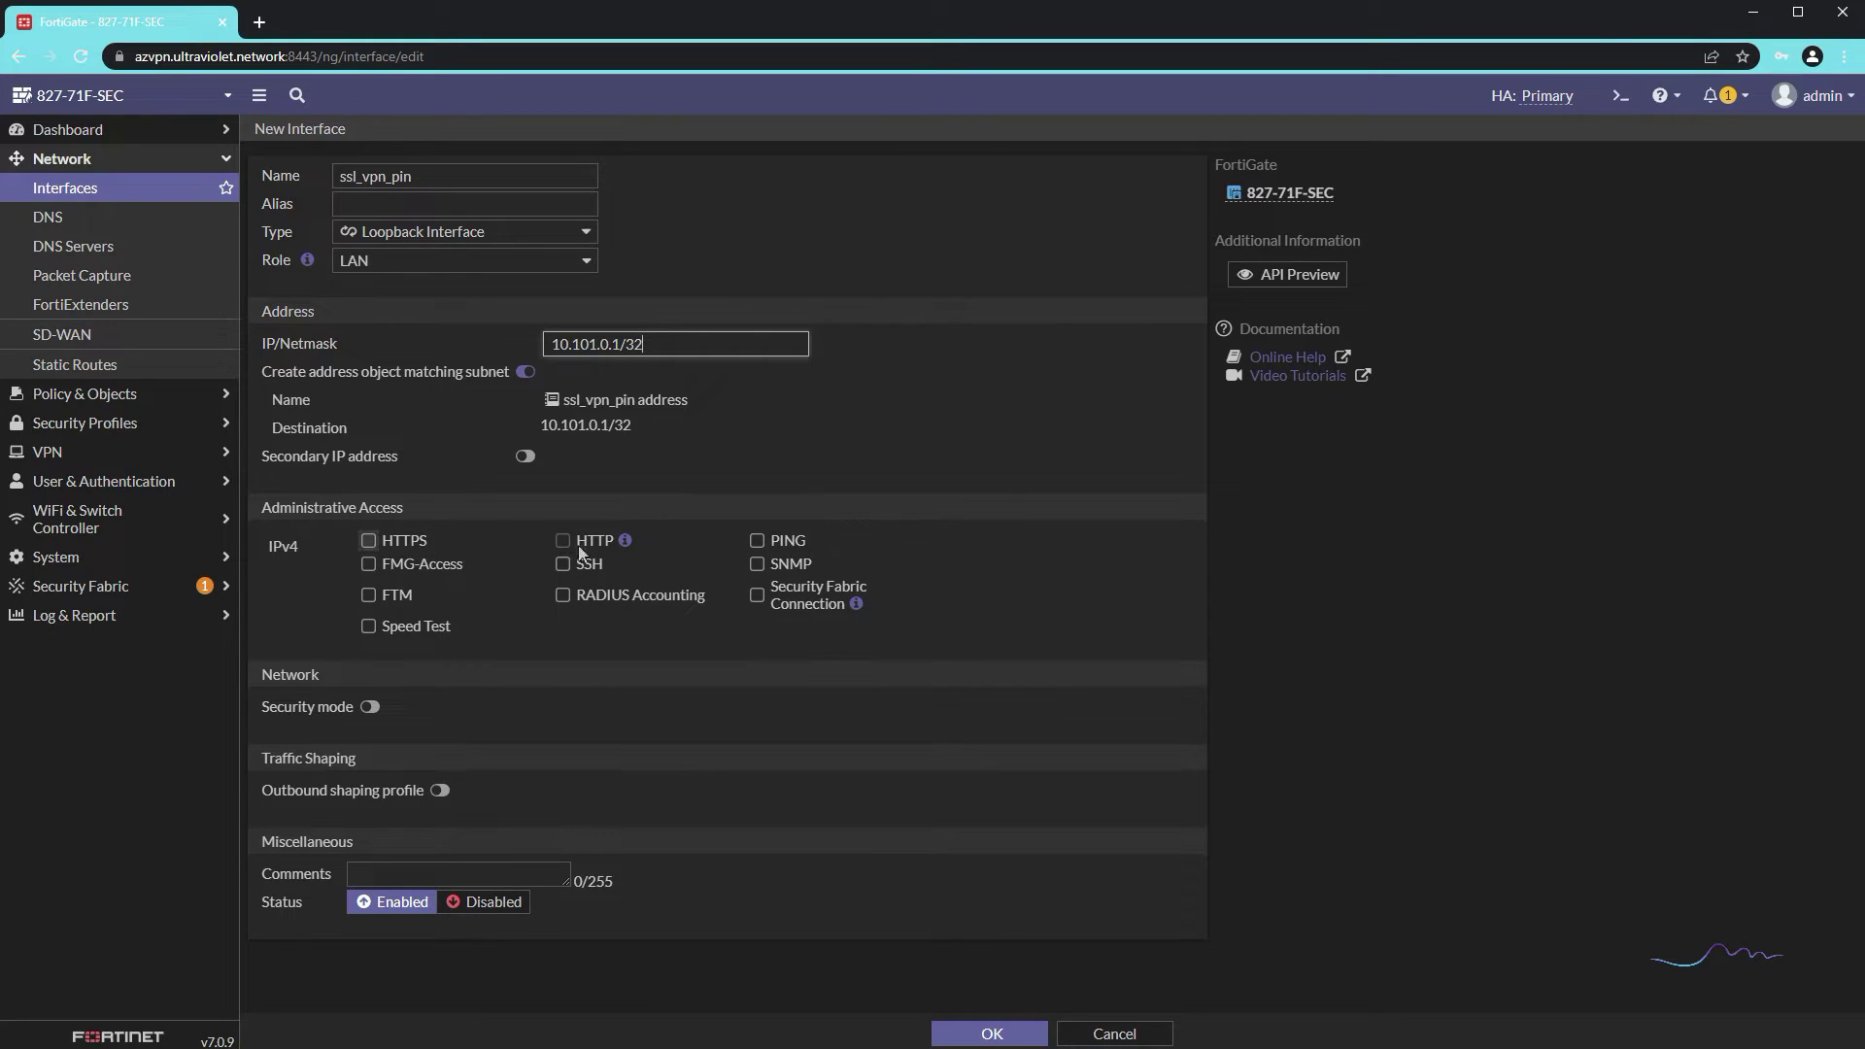
{"action": "left_click", "coordinate": [799, 540]}
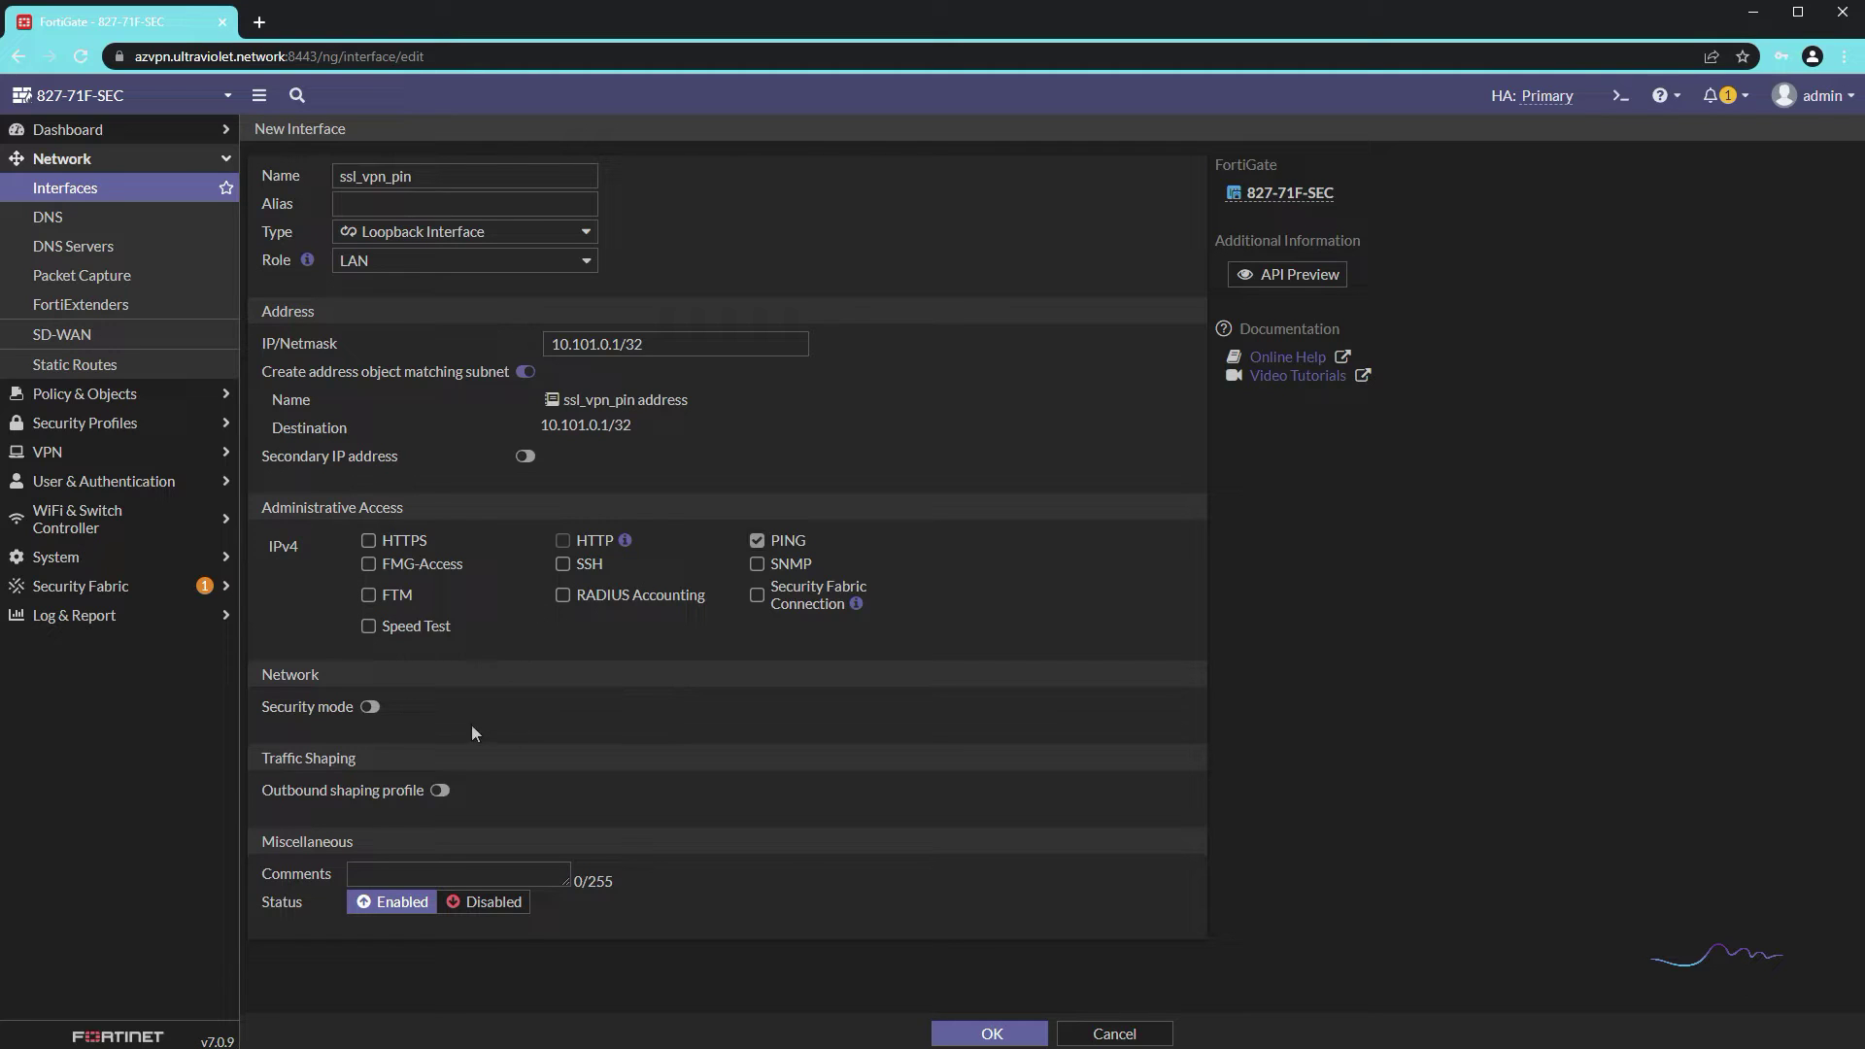
{"action": "left_click", "coordinate": [991, 1034]}
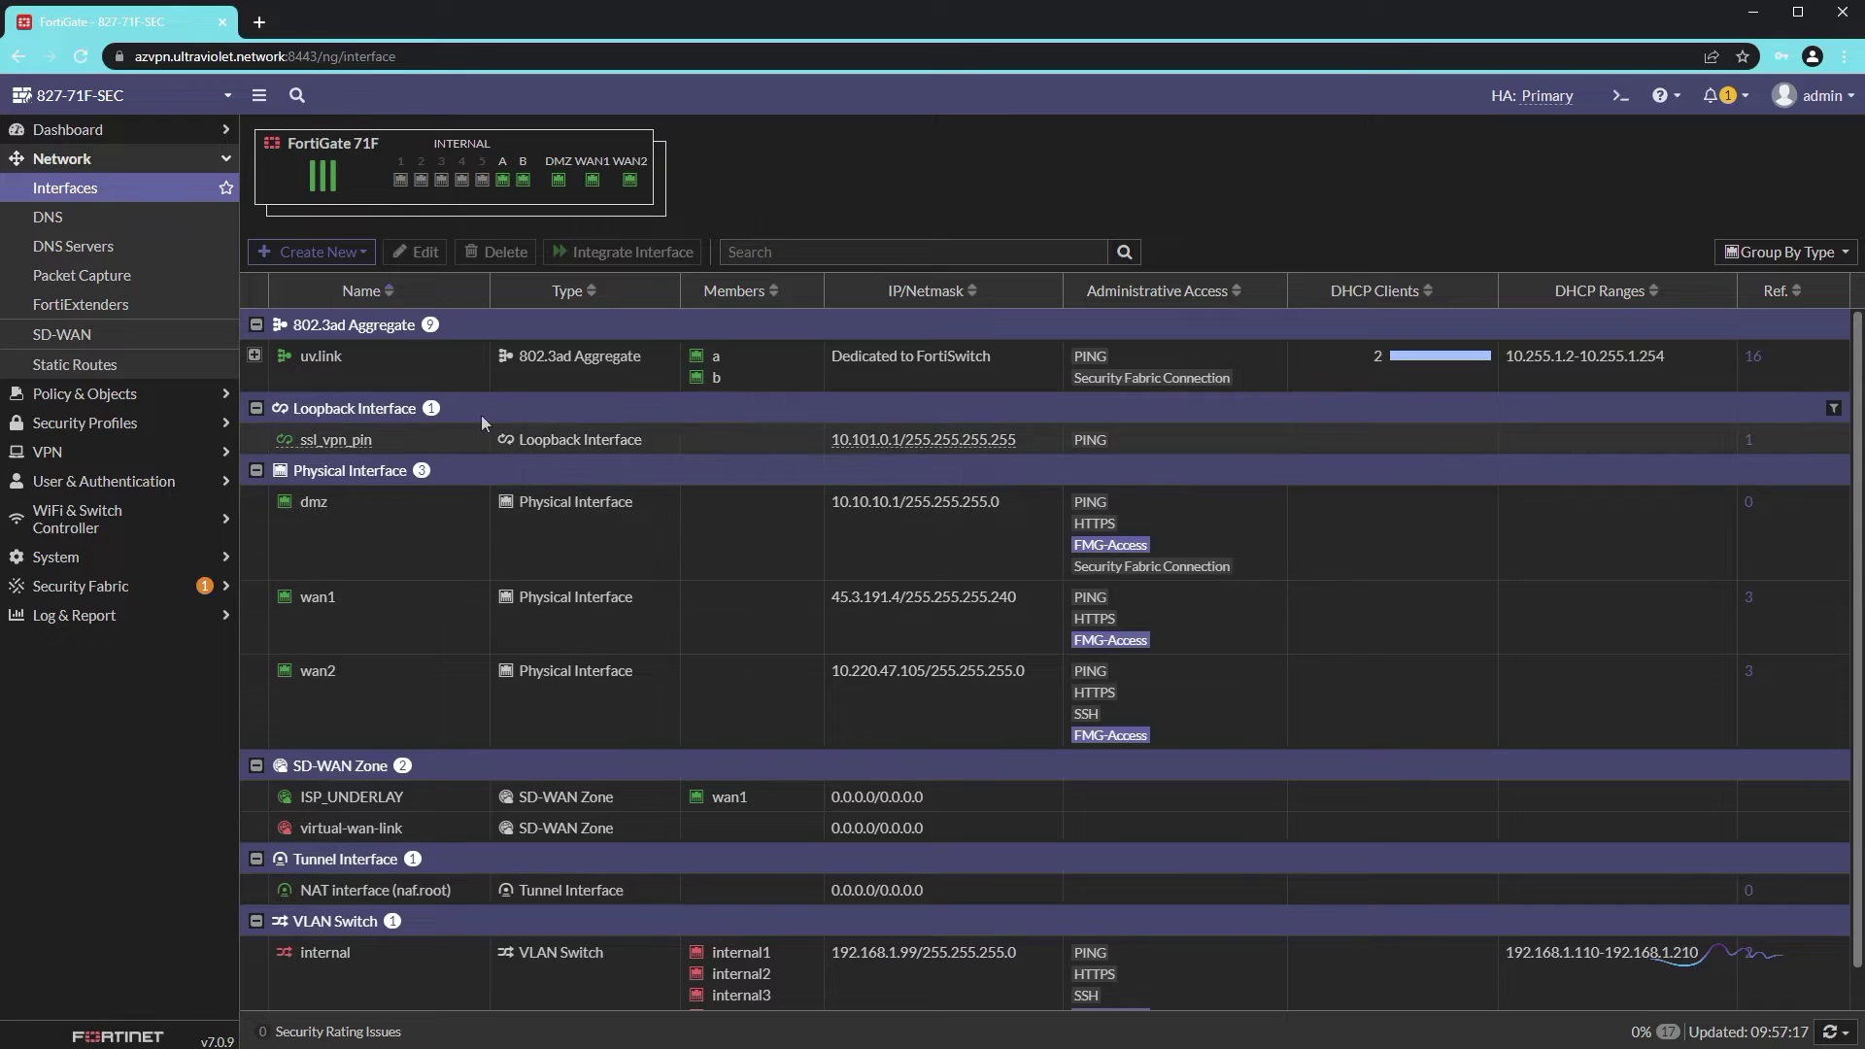
{"action": "mouse_move", "coordinate": [361, 442]}
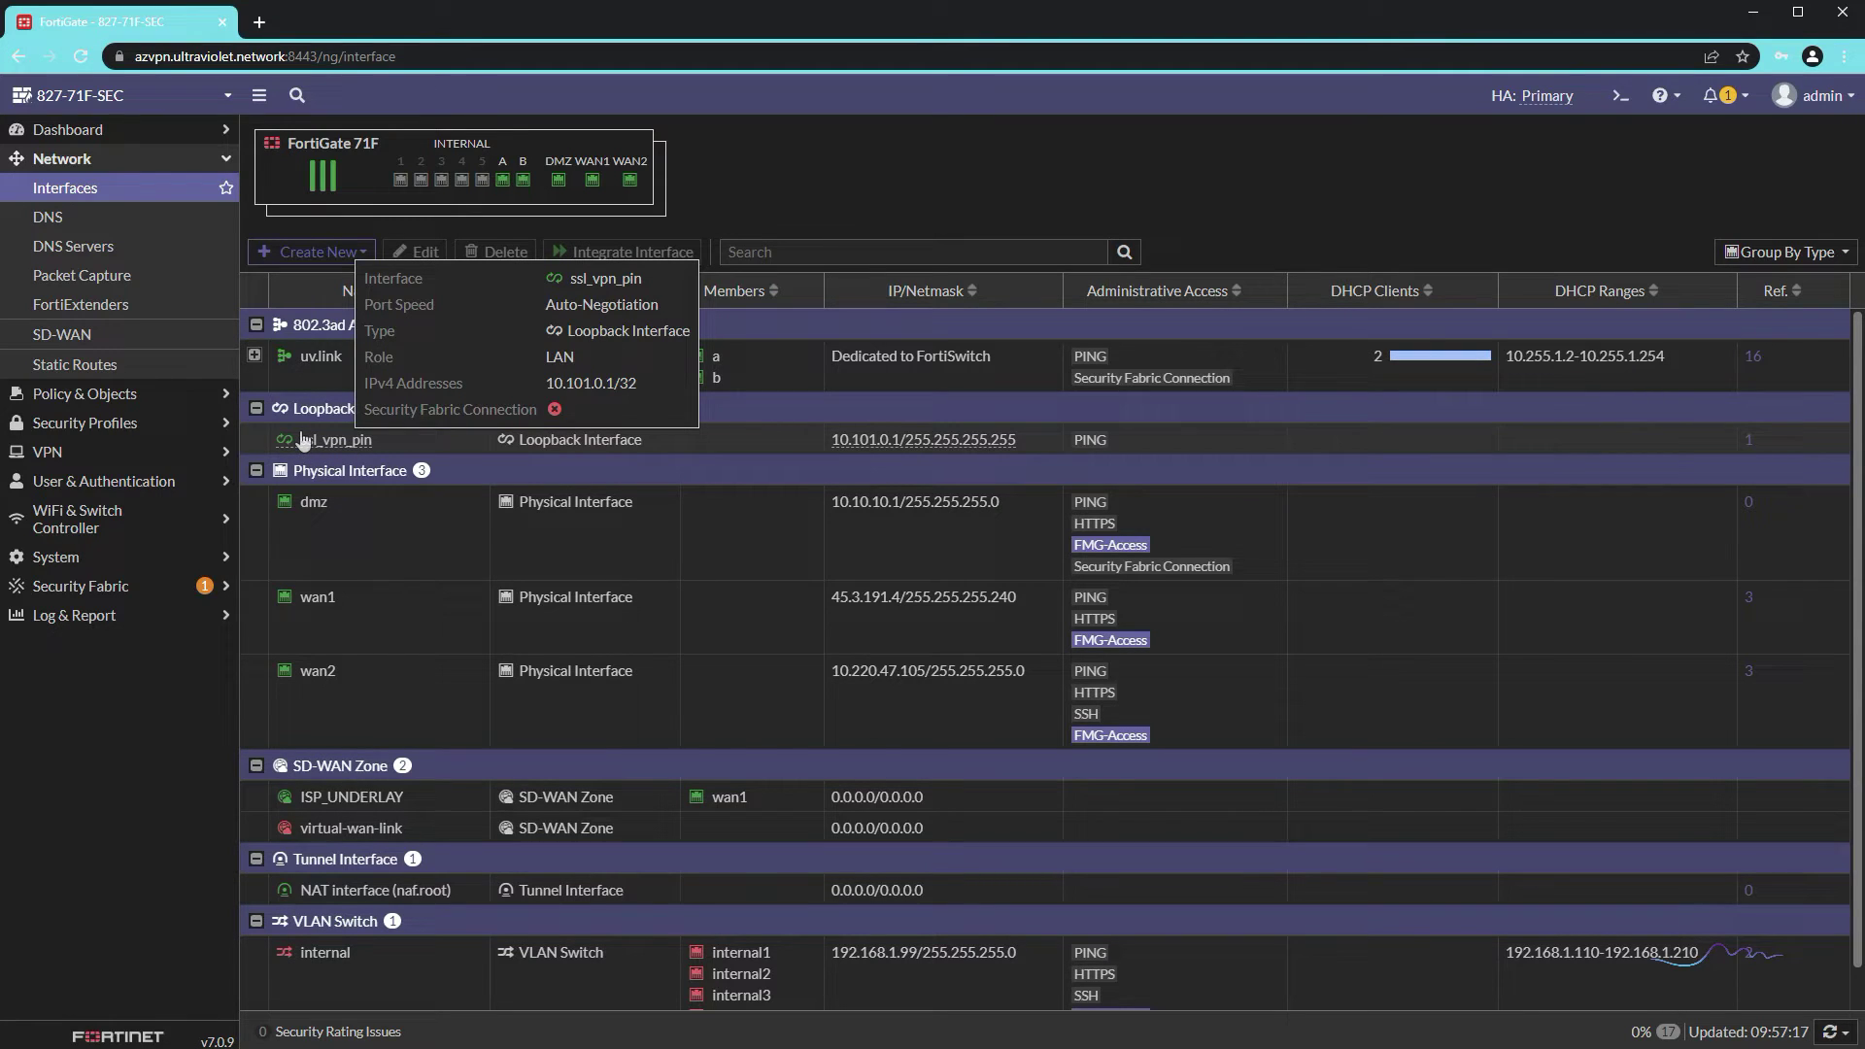
Step: Start a new IPv4 virtual IP in the policy objects
{"action": "left_click", "coordinate": [94, 402]}
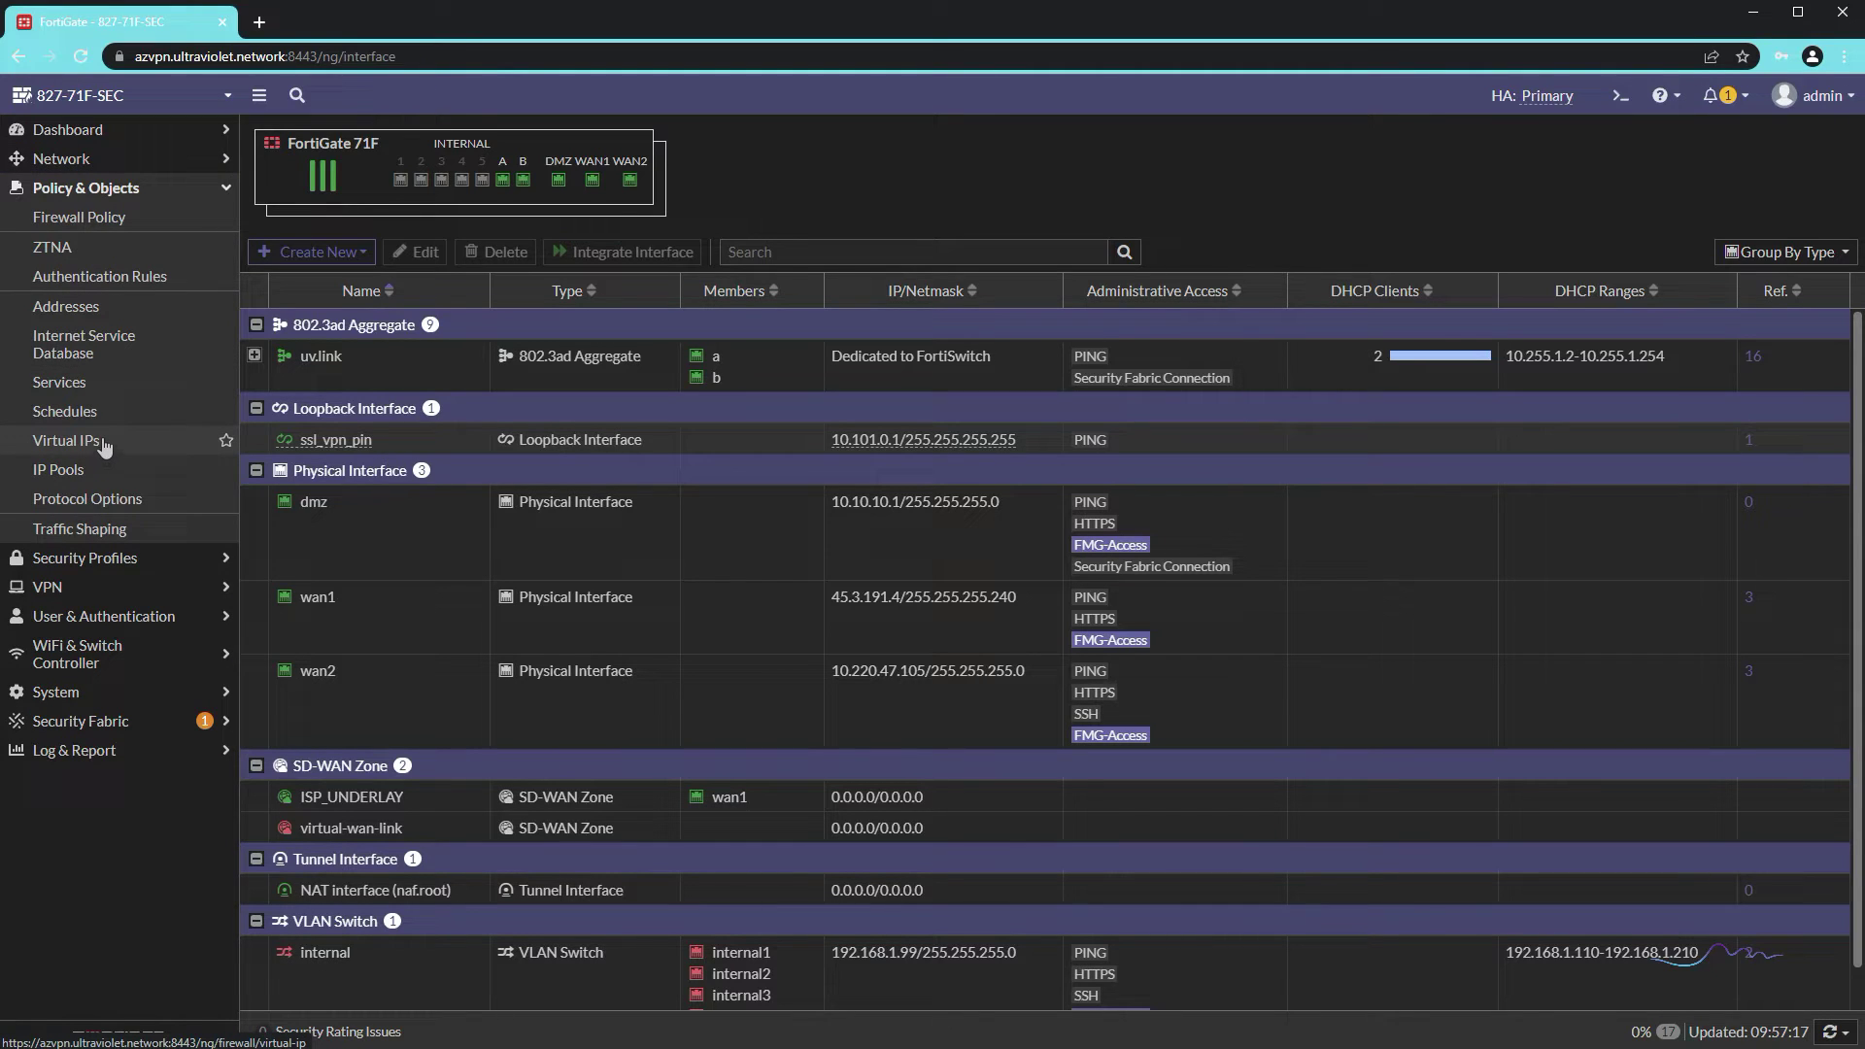
{"action": "left_click", "coordinate": [104, 443]}
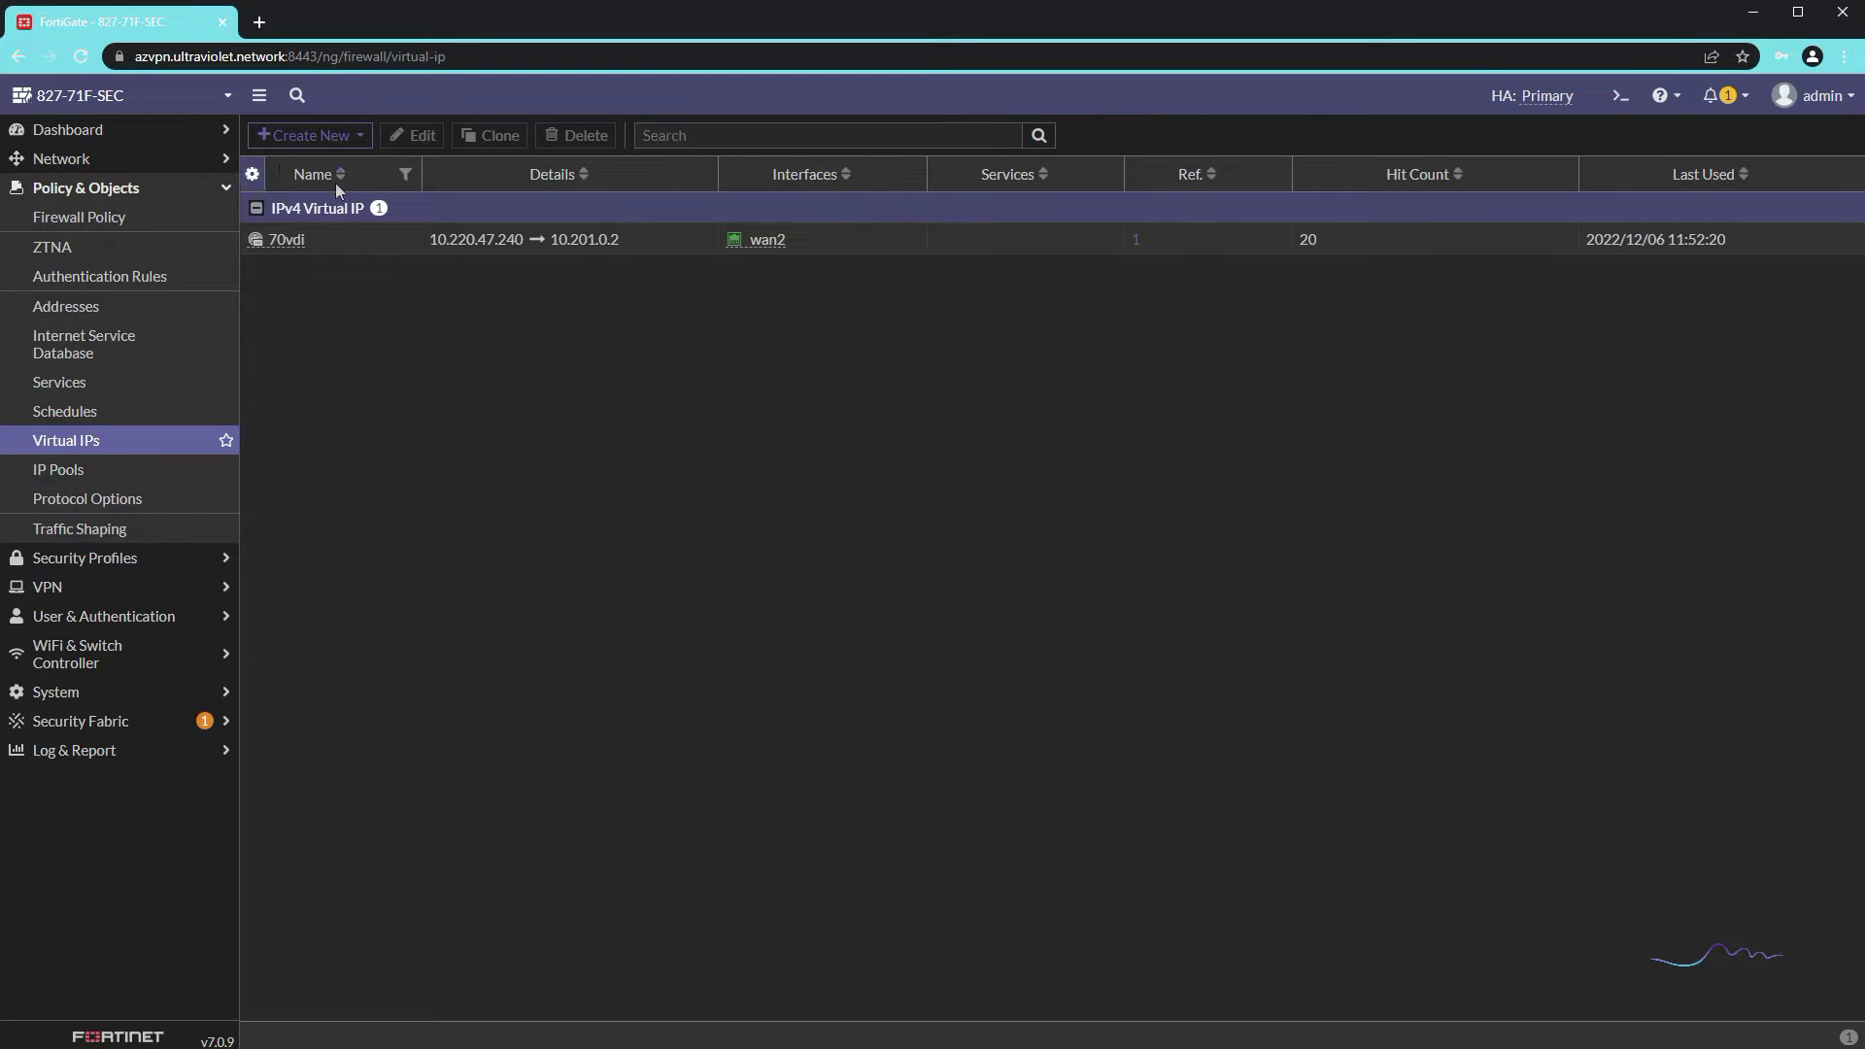
{"action": "left_click", "coordinate": [315, 138]}
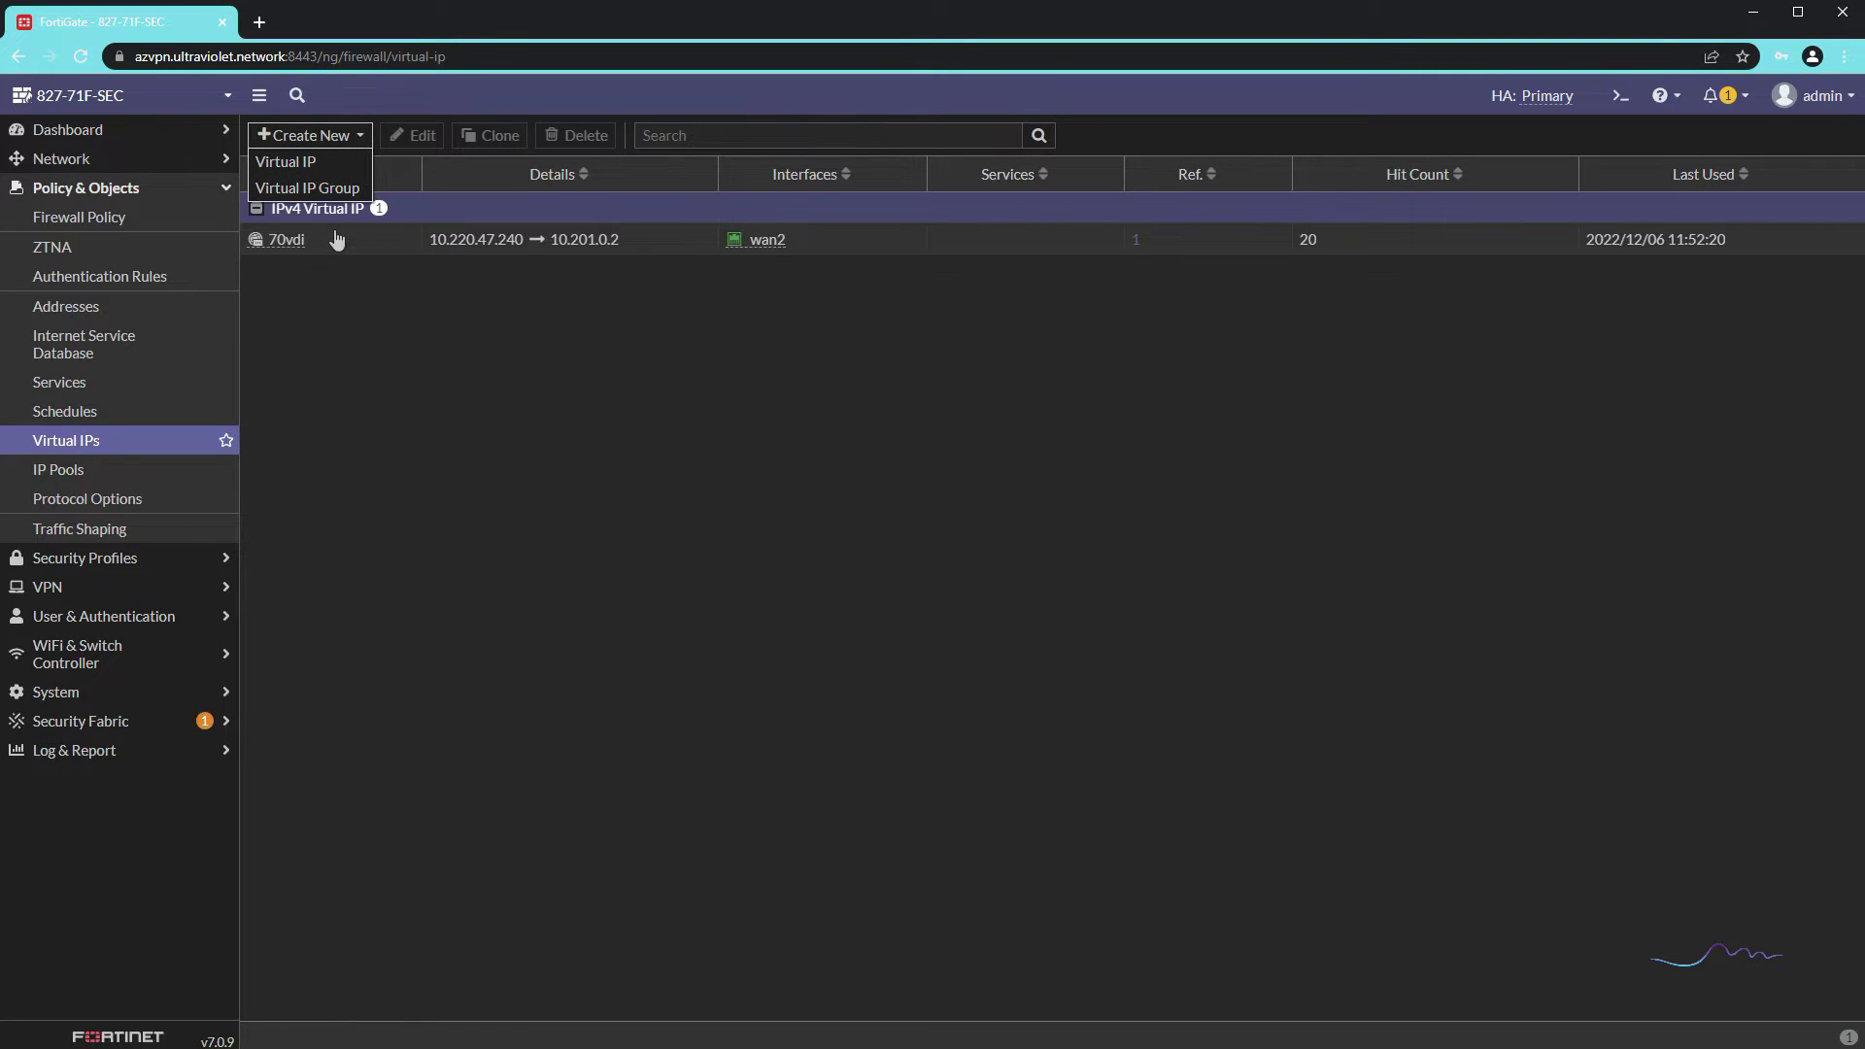
{"action": "left_click", "coordinate": [288, 163]}
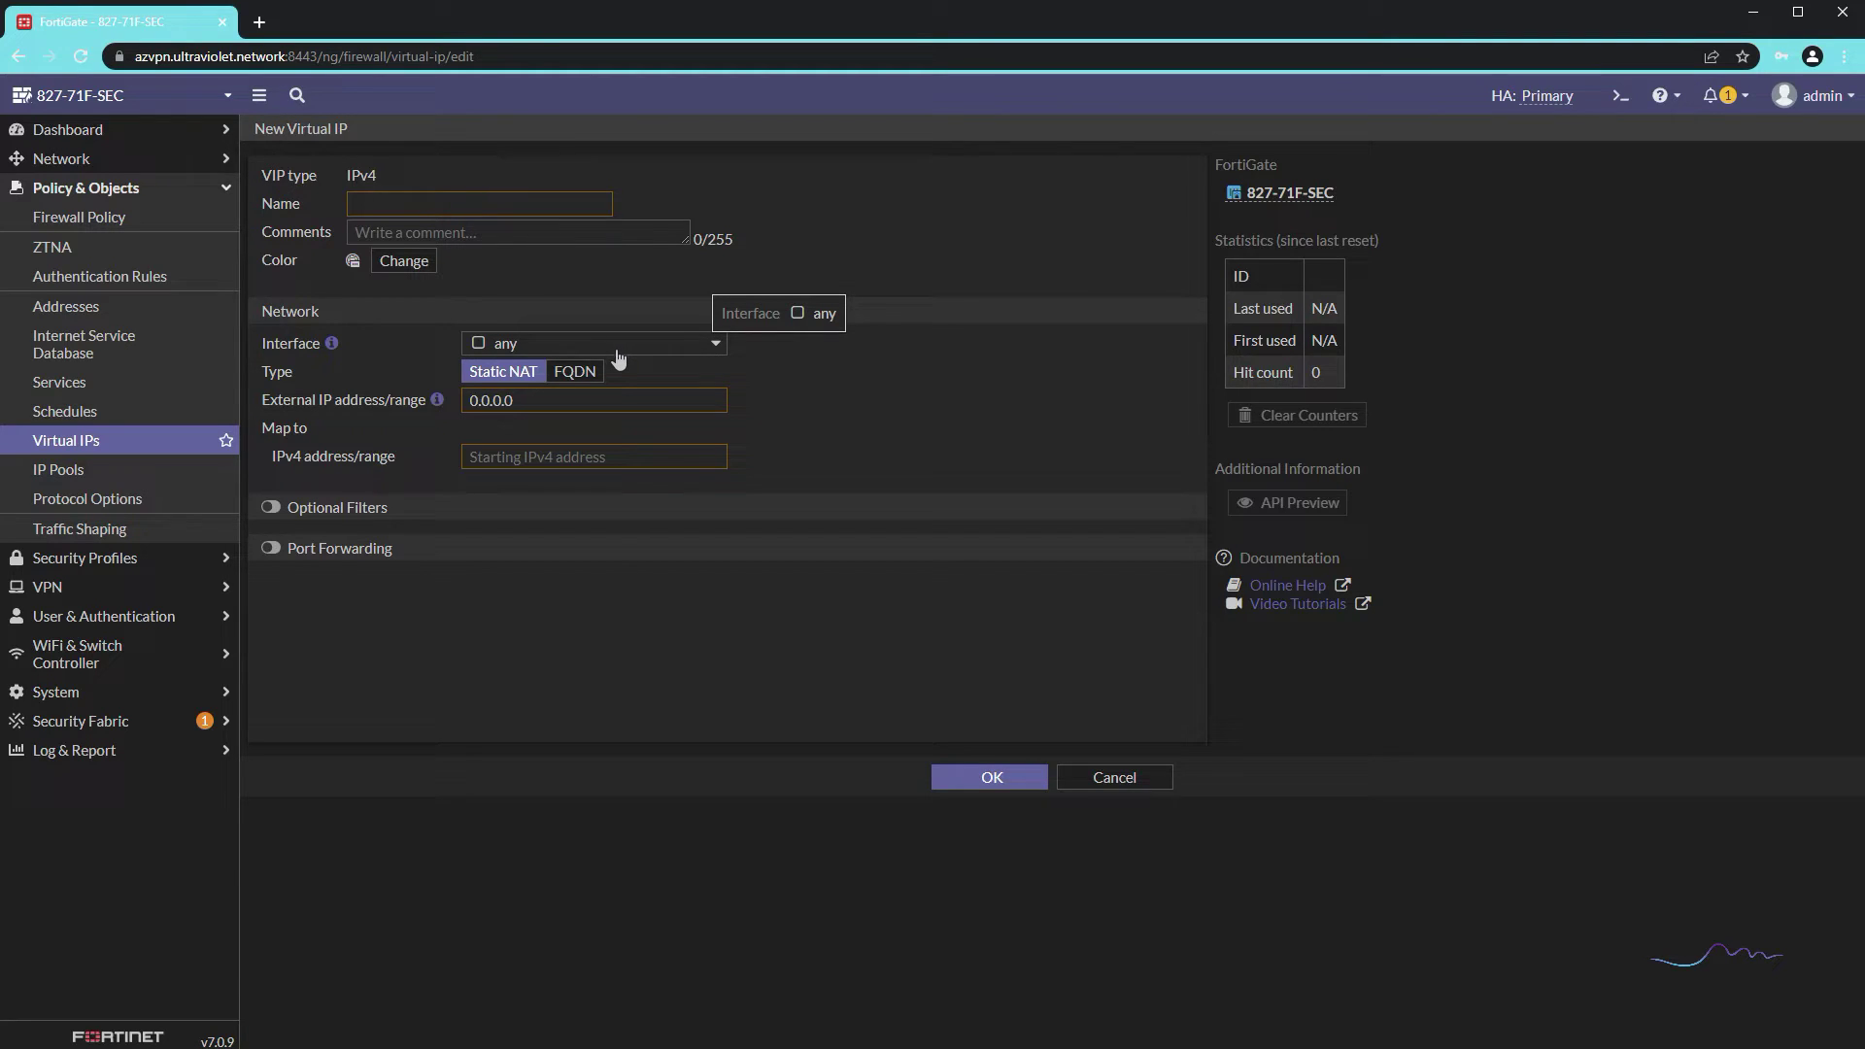
Step: Enter the public IP as the virtual IP's external address and map it to 10.101.0.1
{"action": "left_click", "coordinate": [567, 398]}
{"action": "key", "text": "shift+Left"}
{"action": "key", "text": "shift+Left"}
{"action": "key", "text": "shift+Left"}
{"action": "key", "text": "shift+Left"}
{"action": "key", "text": "shift+Left"}
{"action": "key", "text": "shift+Left"}
{"action": "key", "text": "shift+Left"}
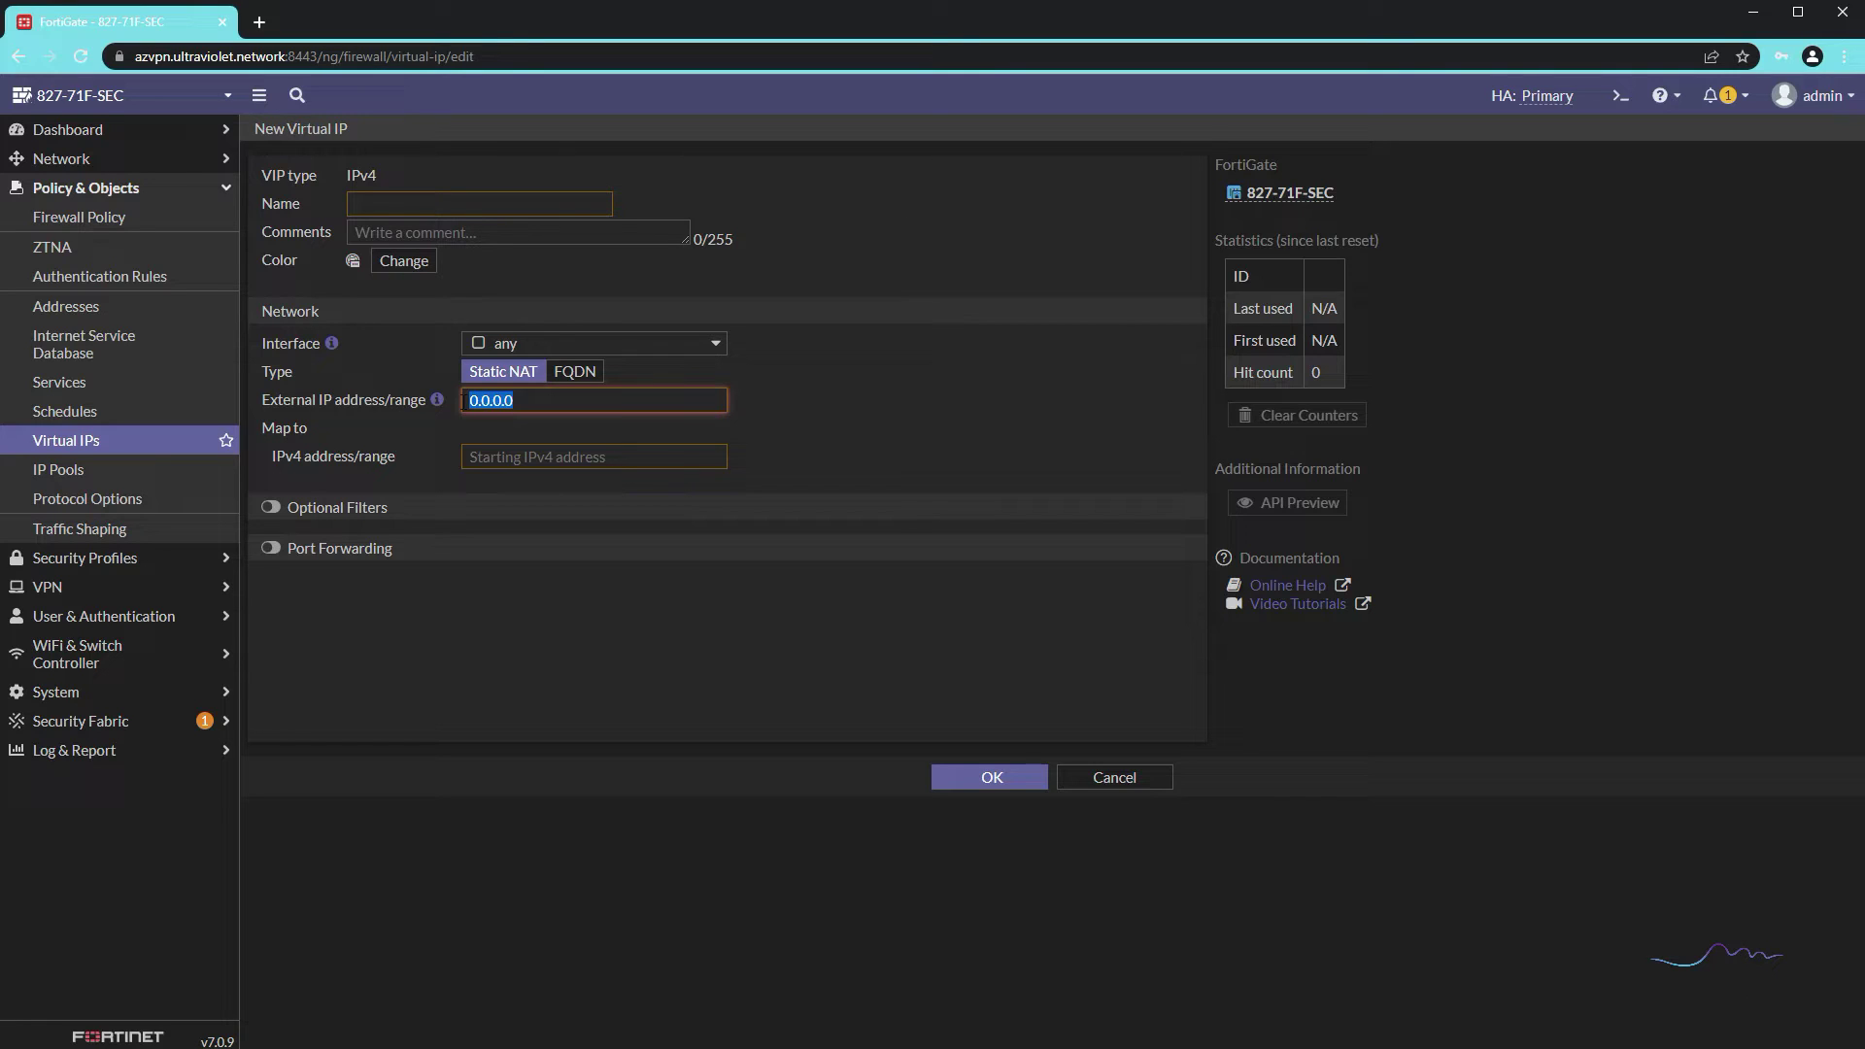
{"action": "left_click_drag", "start_coordinate": [561, 402], "coordinate": [454, 400]}
{"action": "type", "text": "45"}
{"action": "key", "text": "BackSpace"}
{"action": "key", "text": "BackSpace"}
{"action": "key", "text": "BackSpace"}
{"action": "type", "text": "1"}
{"action": "type", "text": "1."}
{"action": "type", "text": "8"}
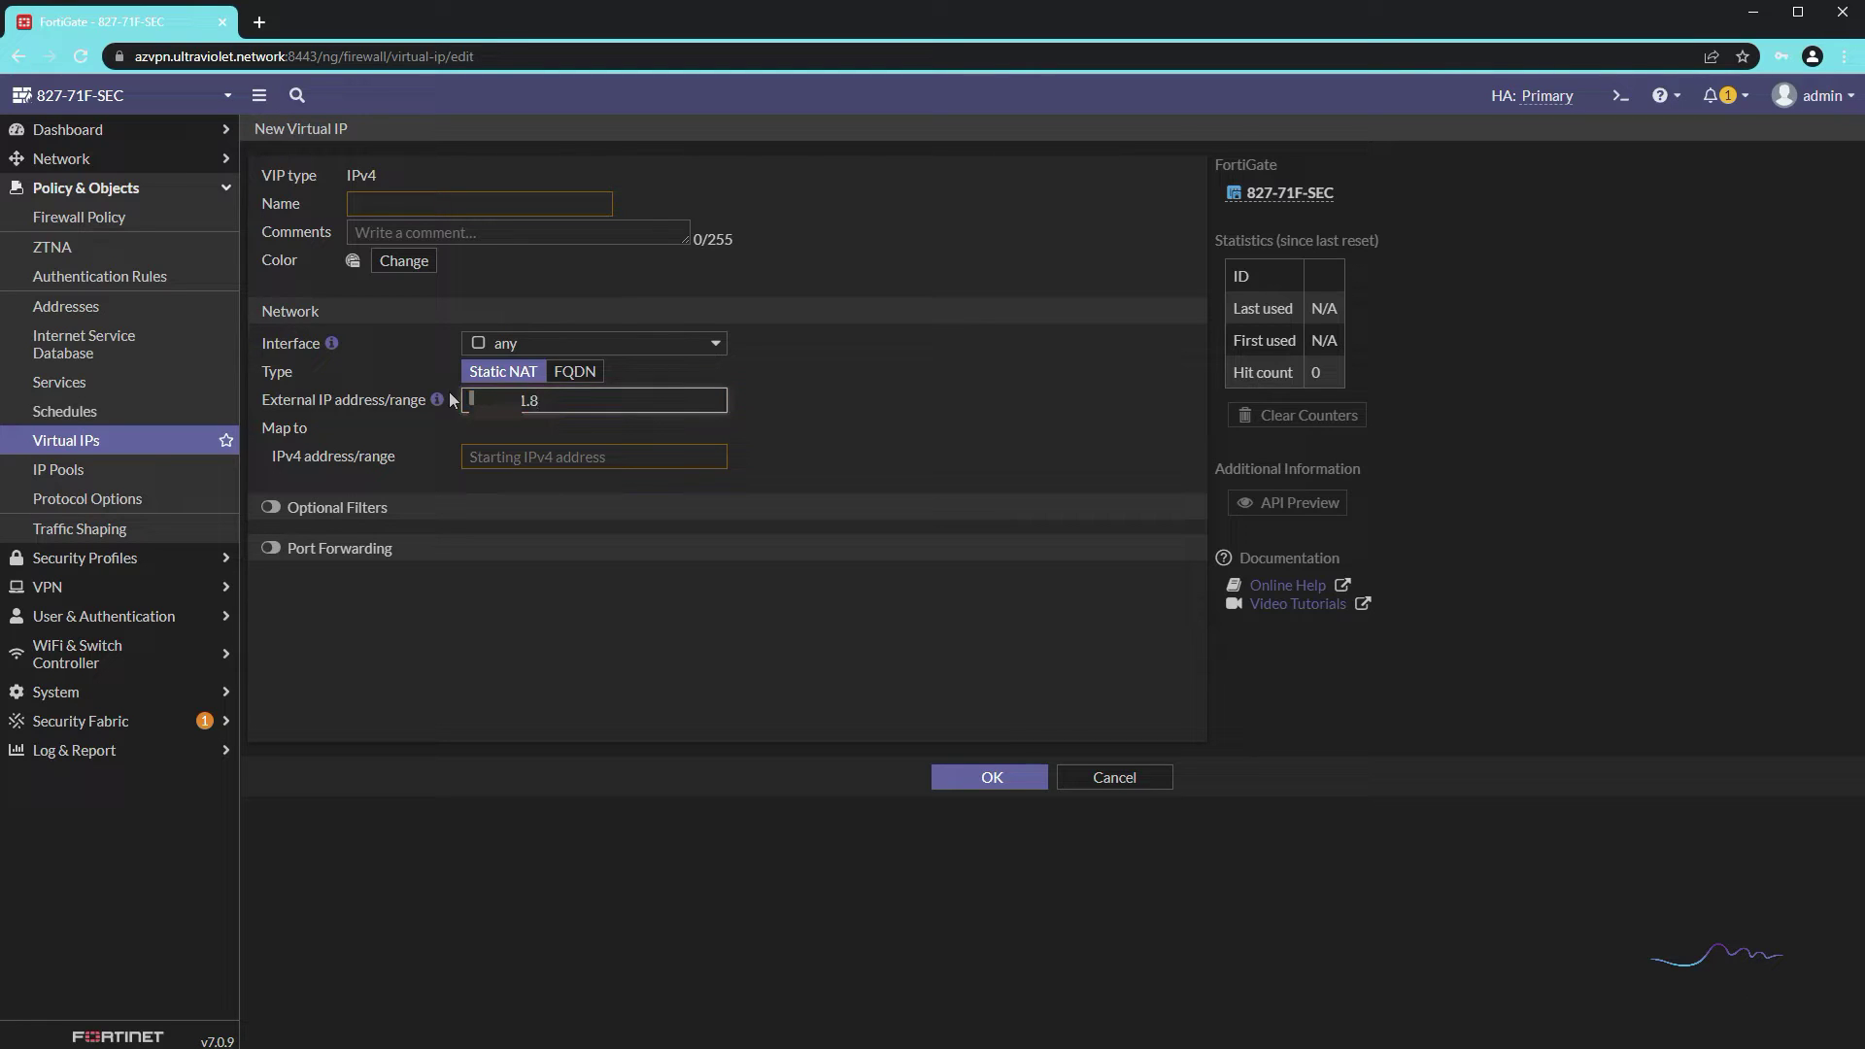
{"action": "key", "text": "Tab"}
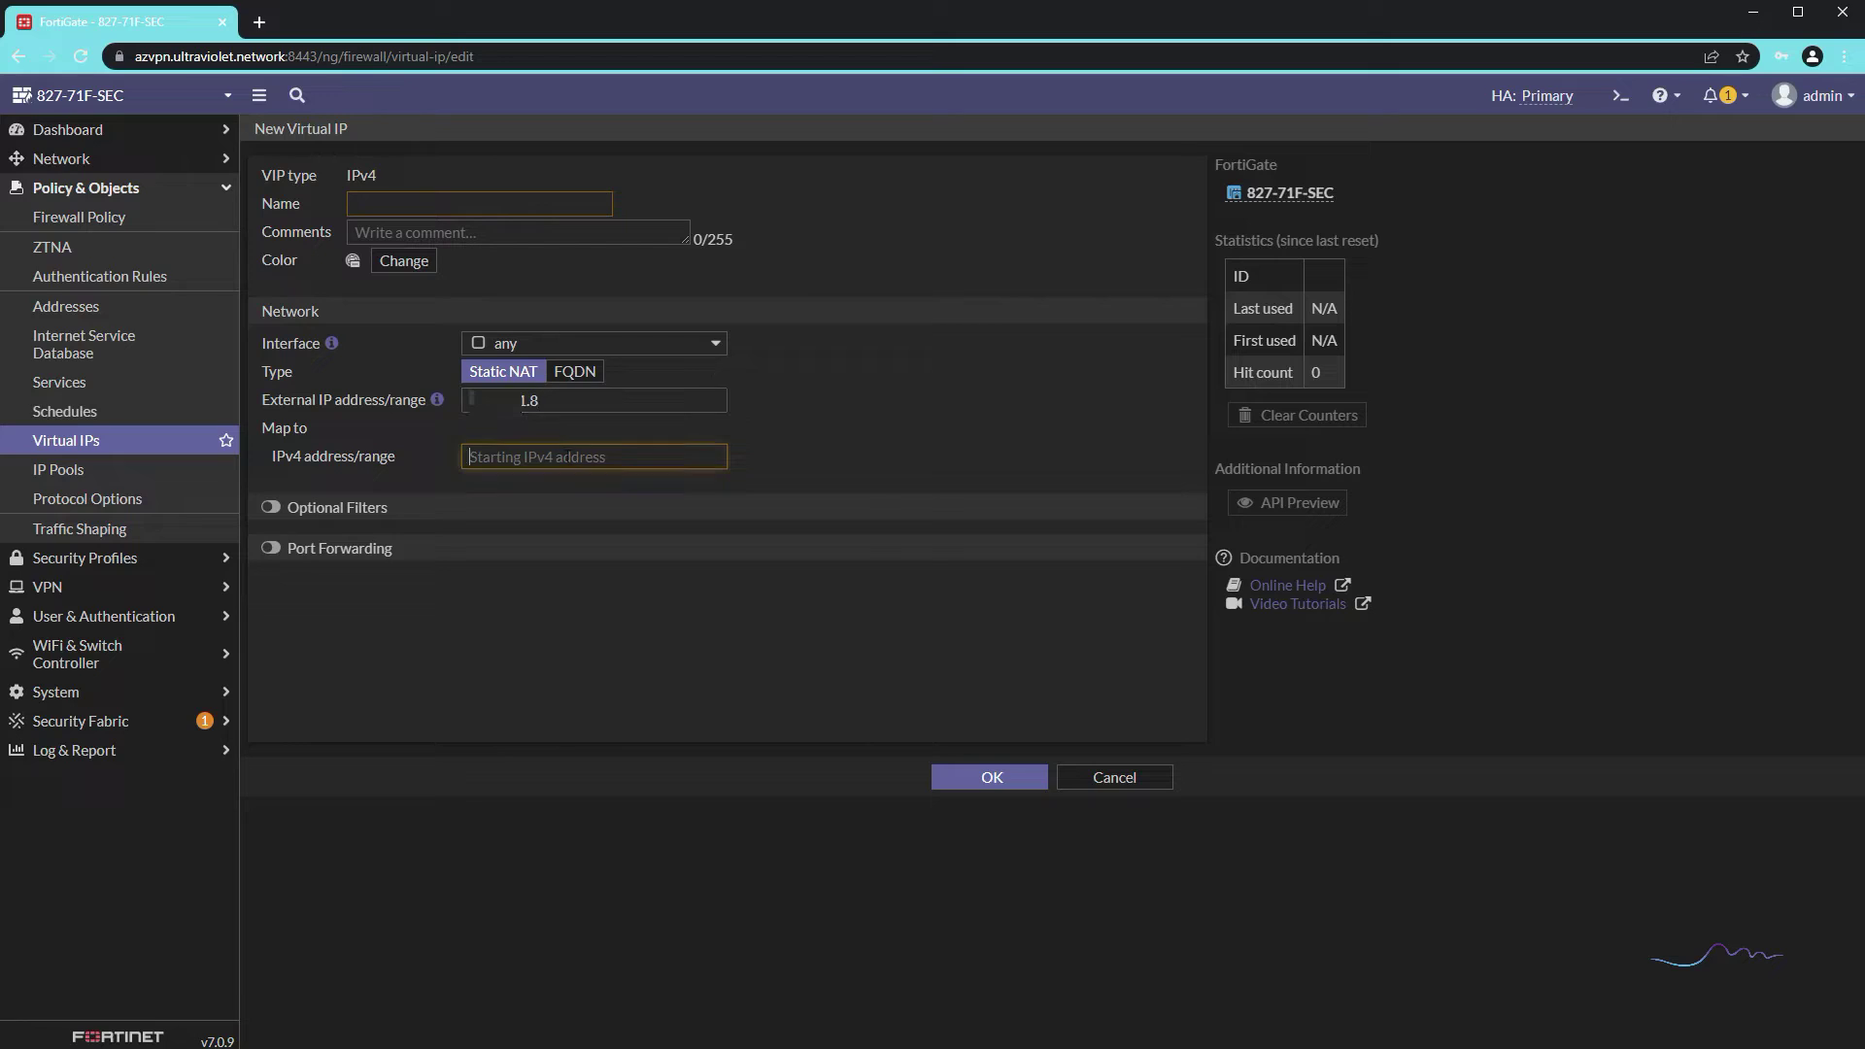
{"action": "type", "text": "10.101"}
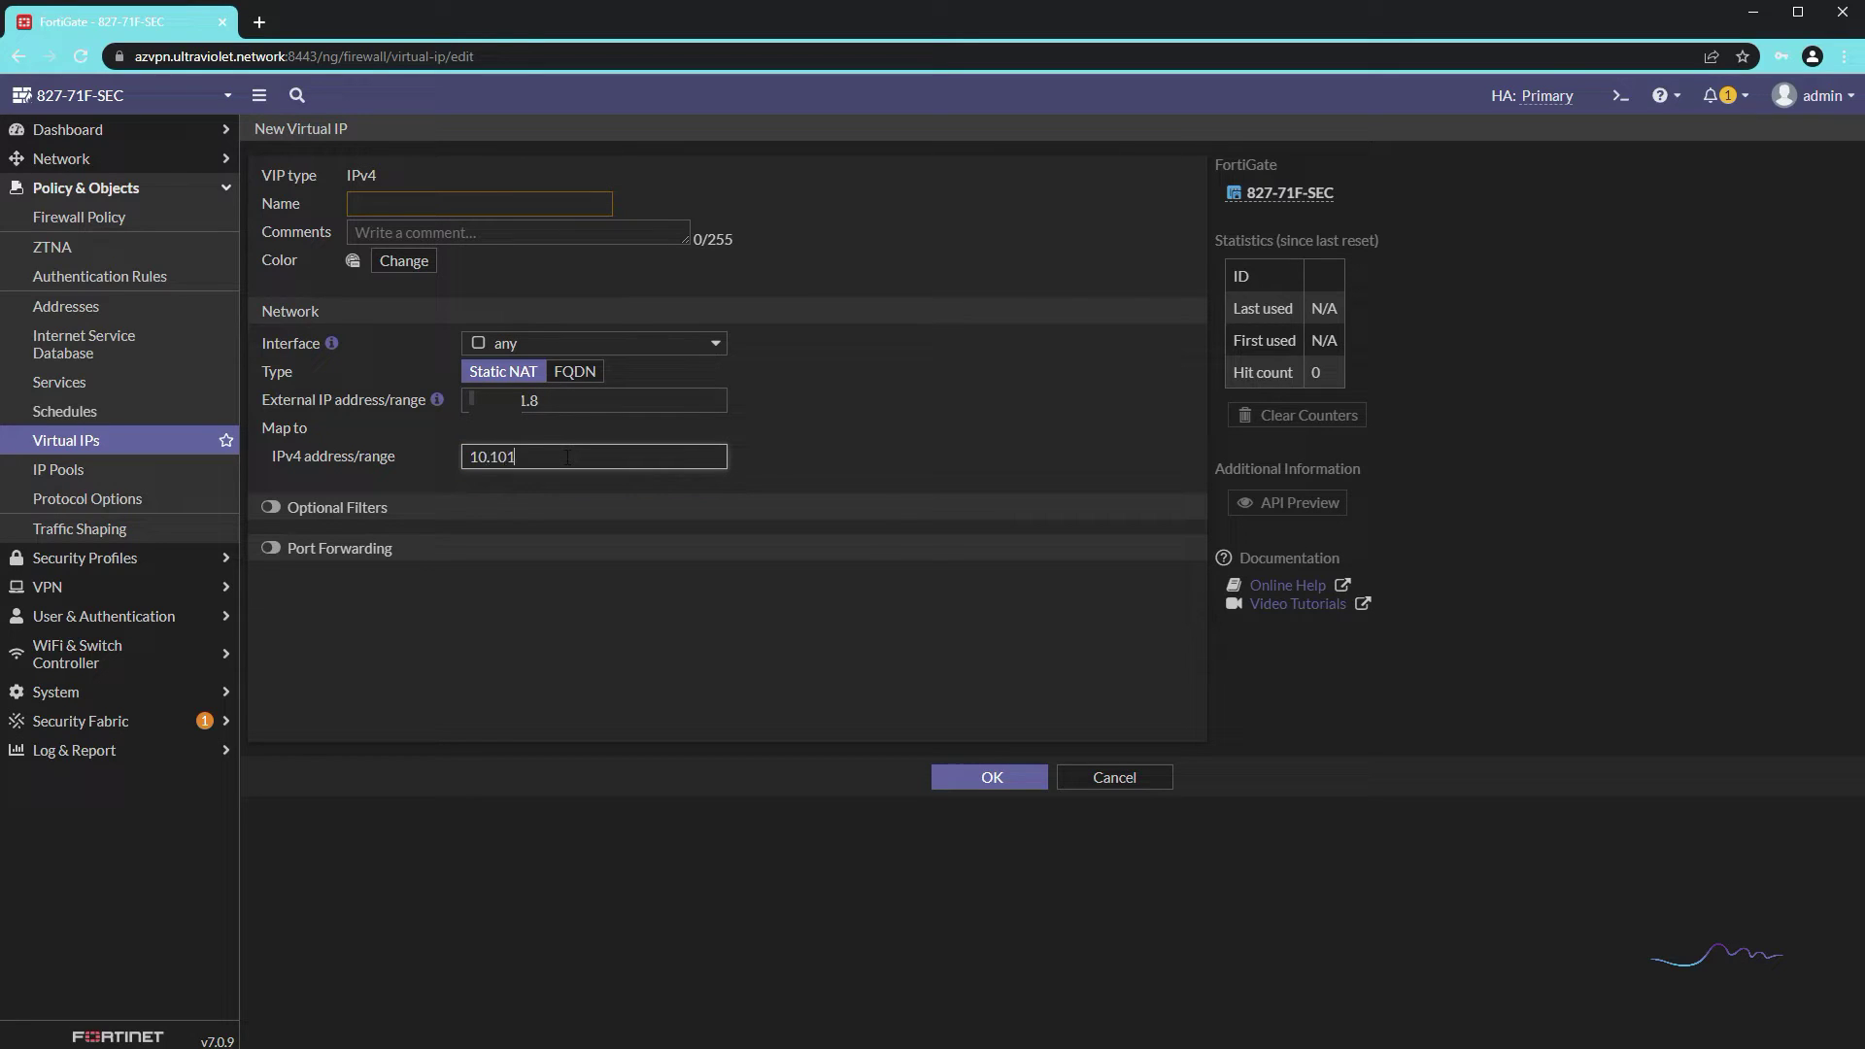
{"action": "type", "text": ".0.1"}
Step: Try port forwarding on the virtual IP, mapping TCP external service port 8443 to IPv4 port 443
{"action": "left_click", "coordinate": [271, 550]}
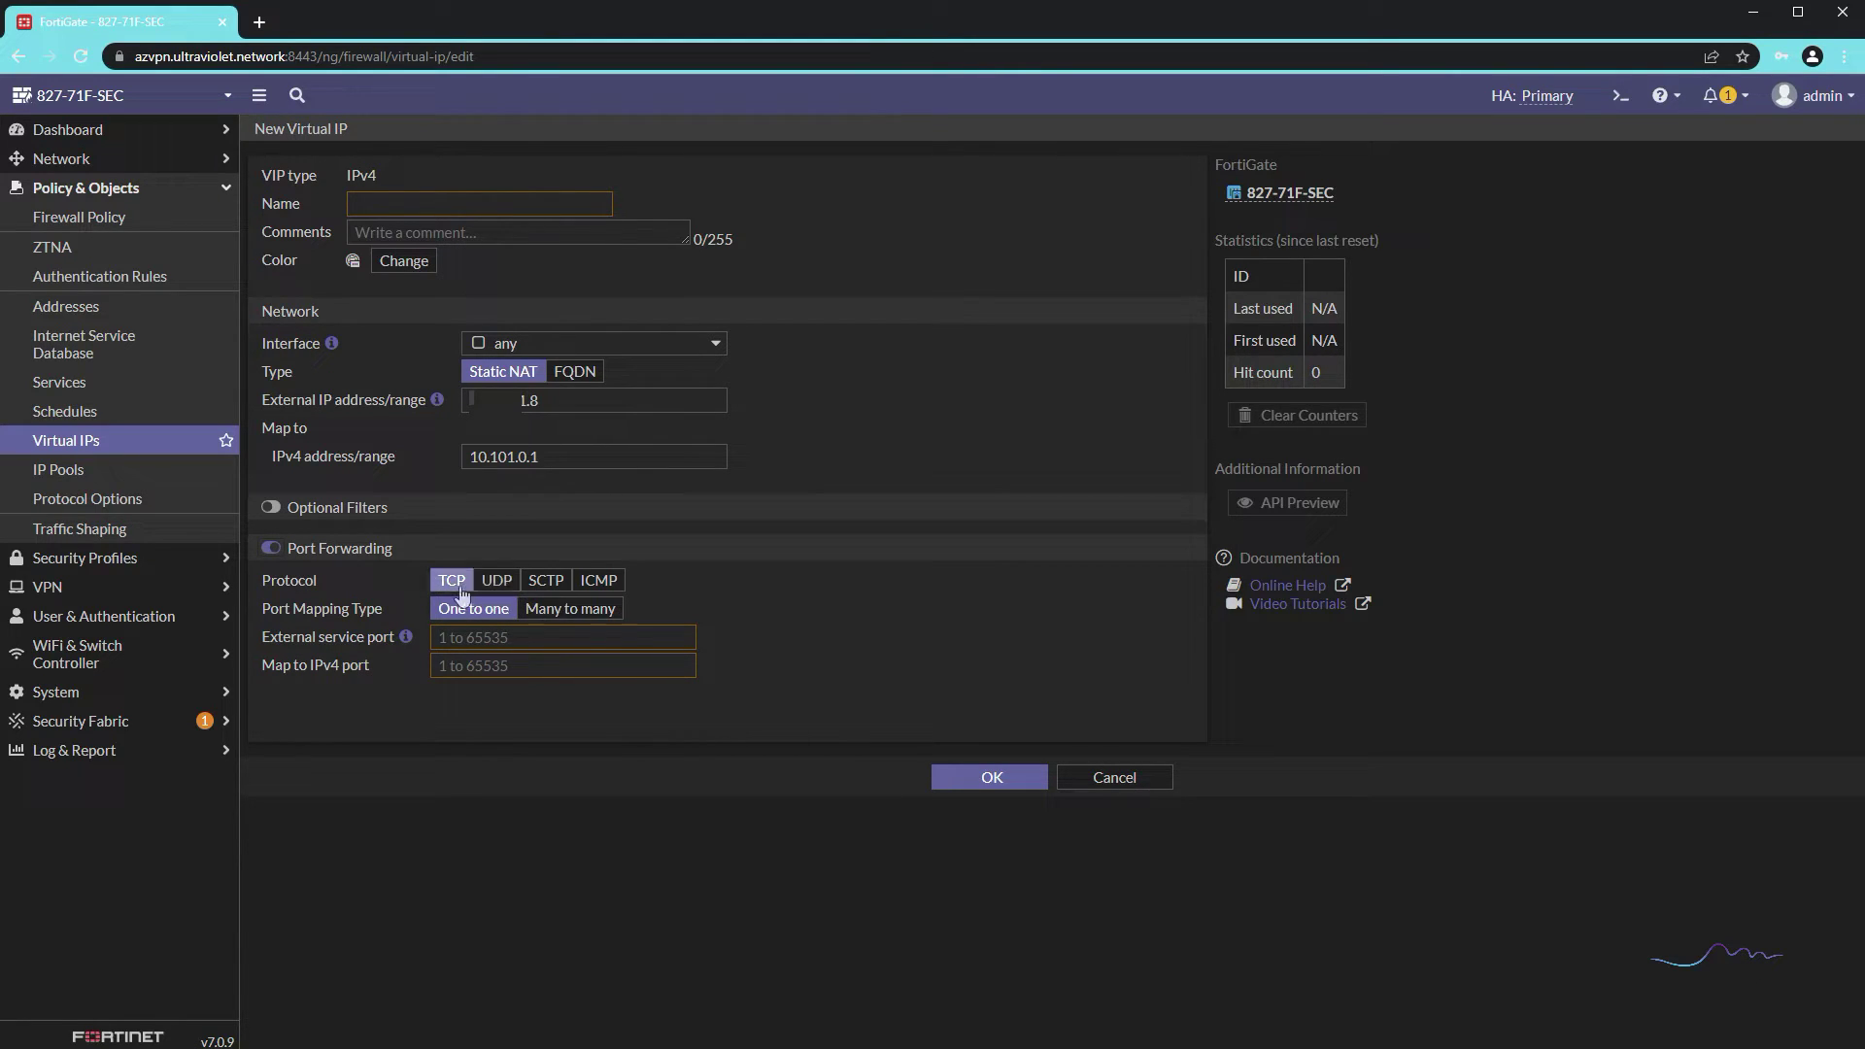
{"action": "left_click", "coordinate": [486, 638]}
{"action": "type", "text": "8443"}
{"action": "left_click", "coordinate": [471, 665]}
{"action": "type", "text": "443"}
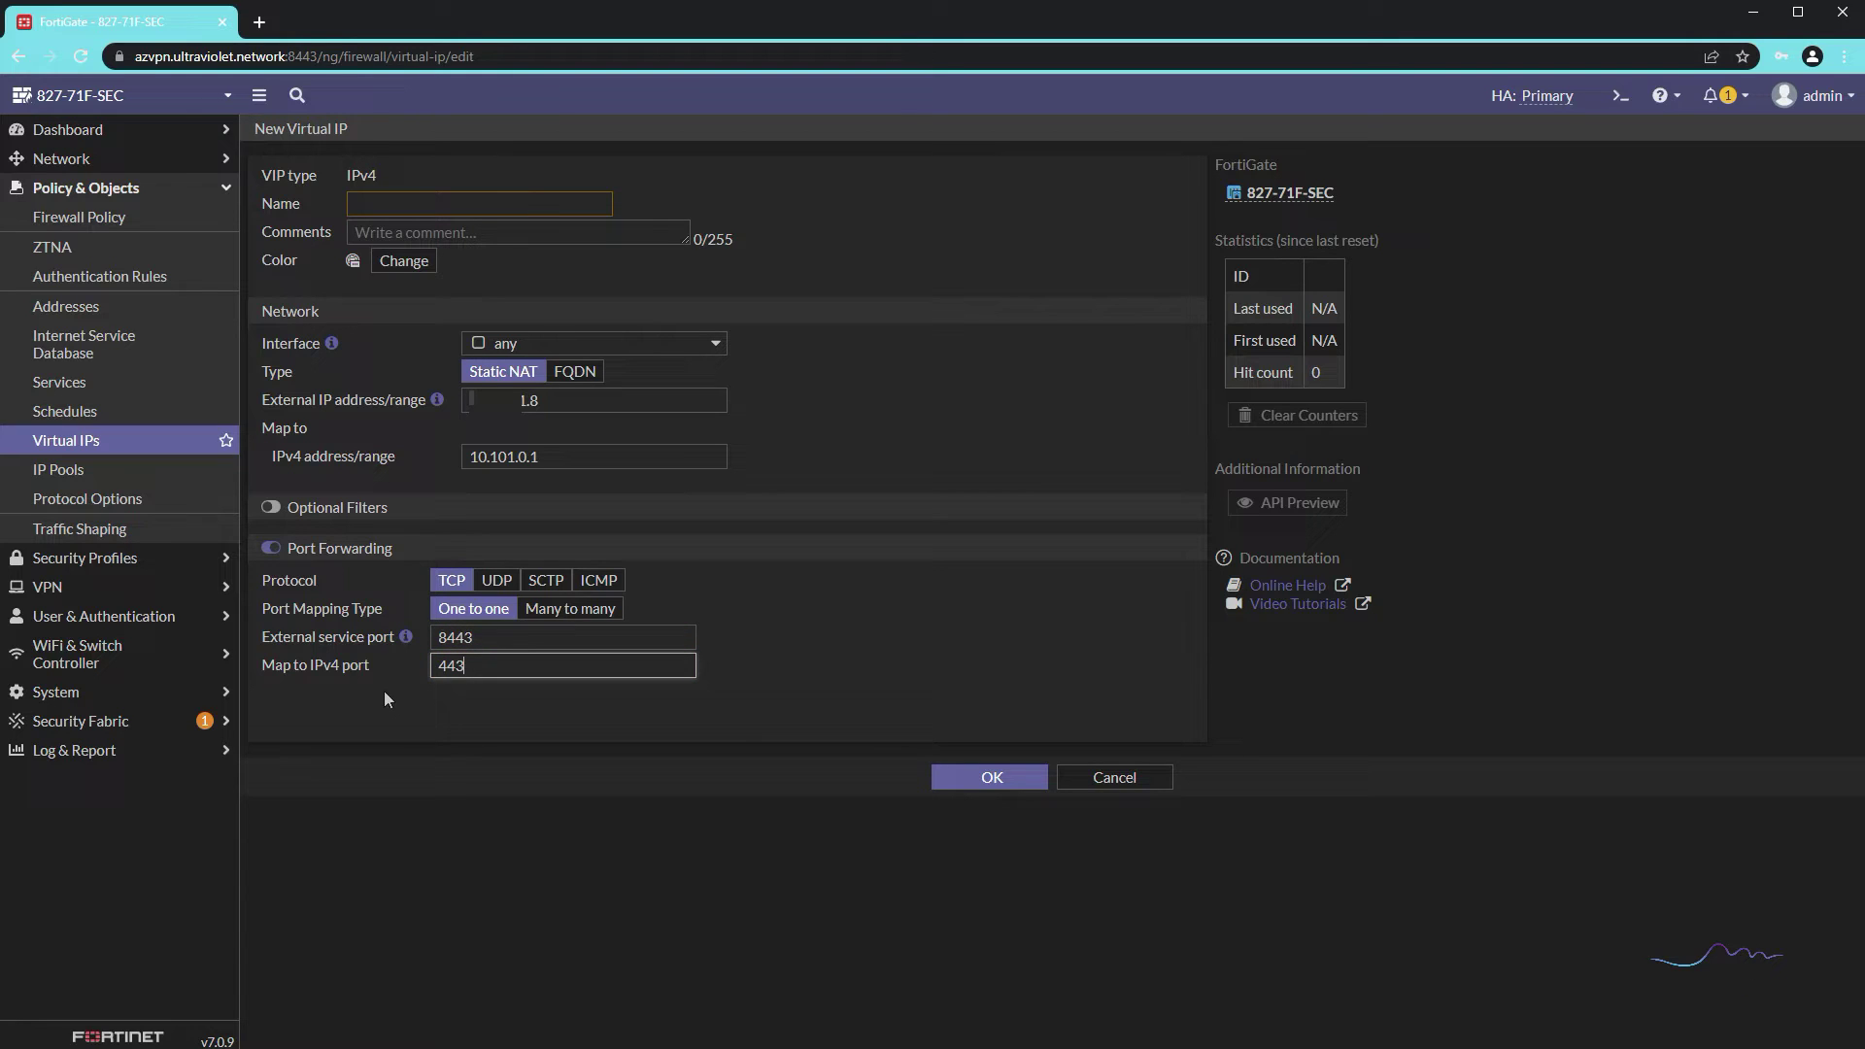
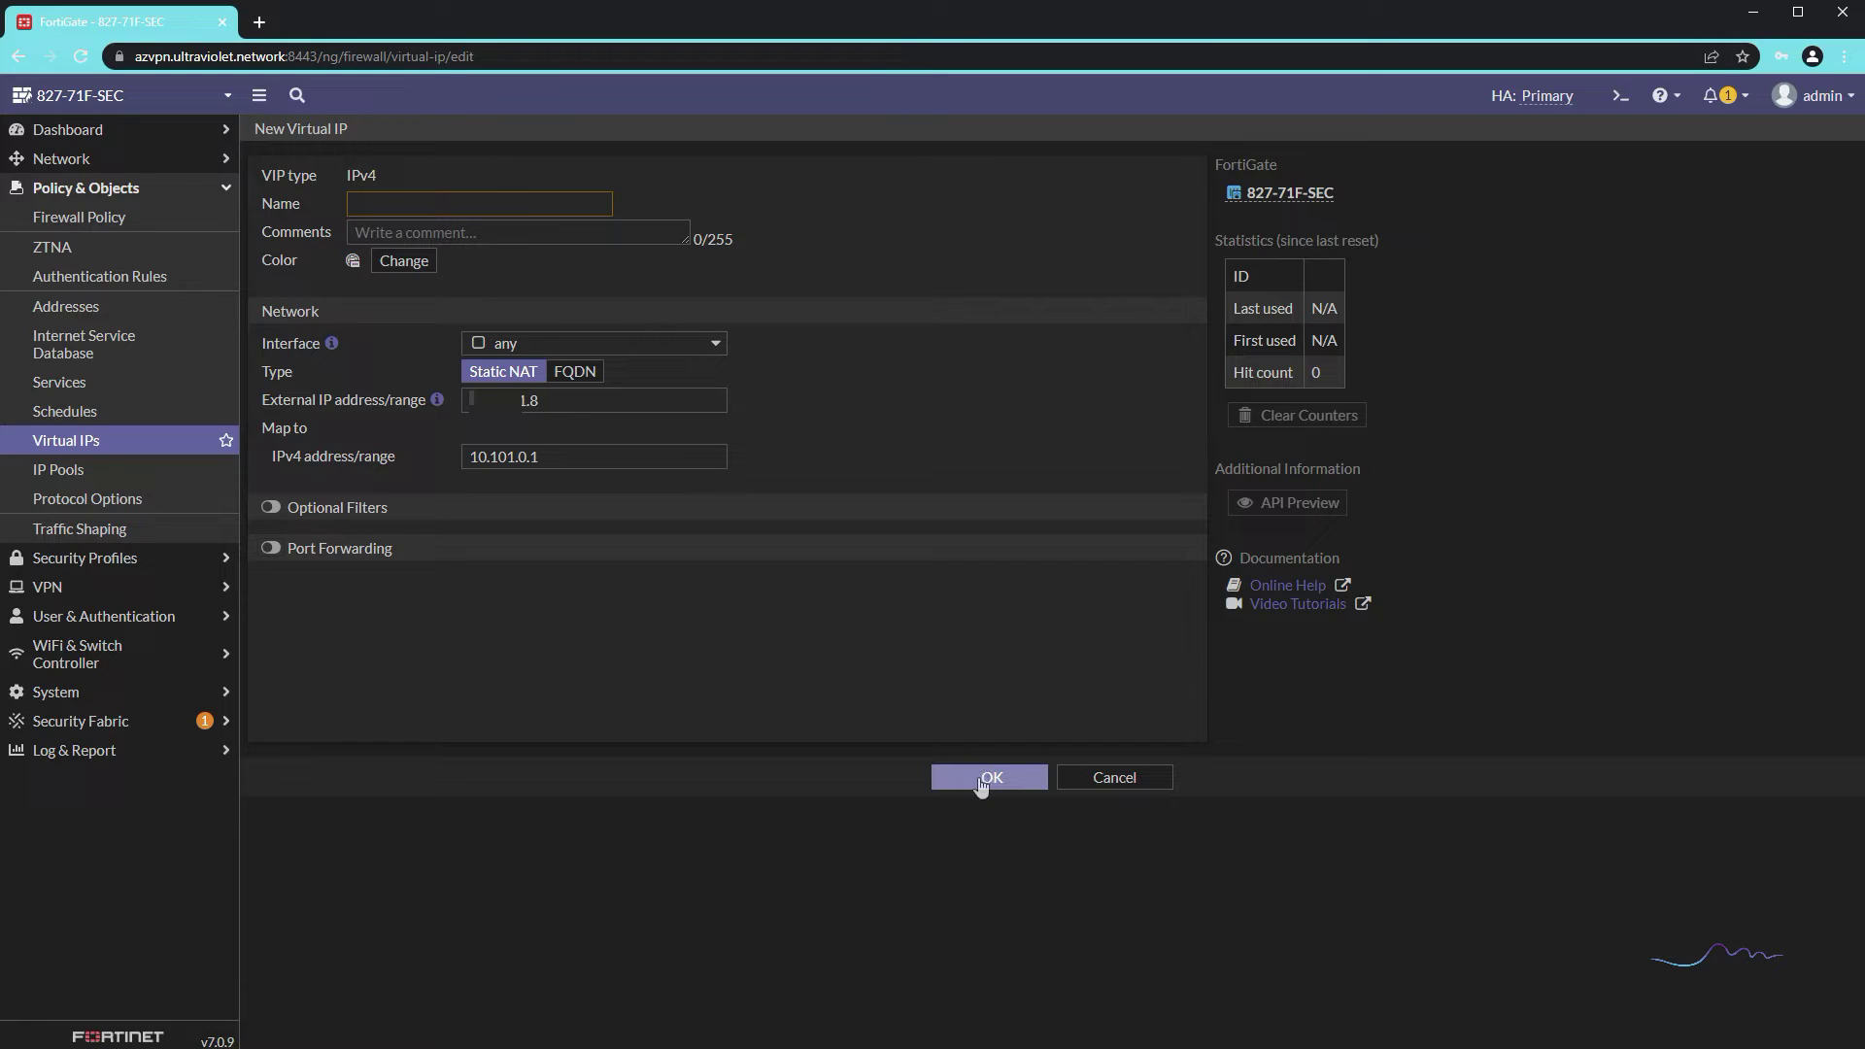
Step: Name the virtual IP vip_ssl_vpn and save it
{"action": "left_click", "coordinate": [981, 783]}
{"action": "left_click", "coordinate": [483, 202]}
{"action": "type", "text": "ssl_vpn"}
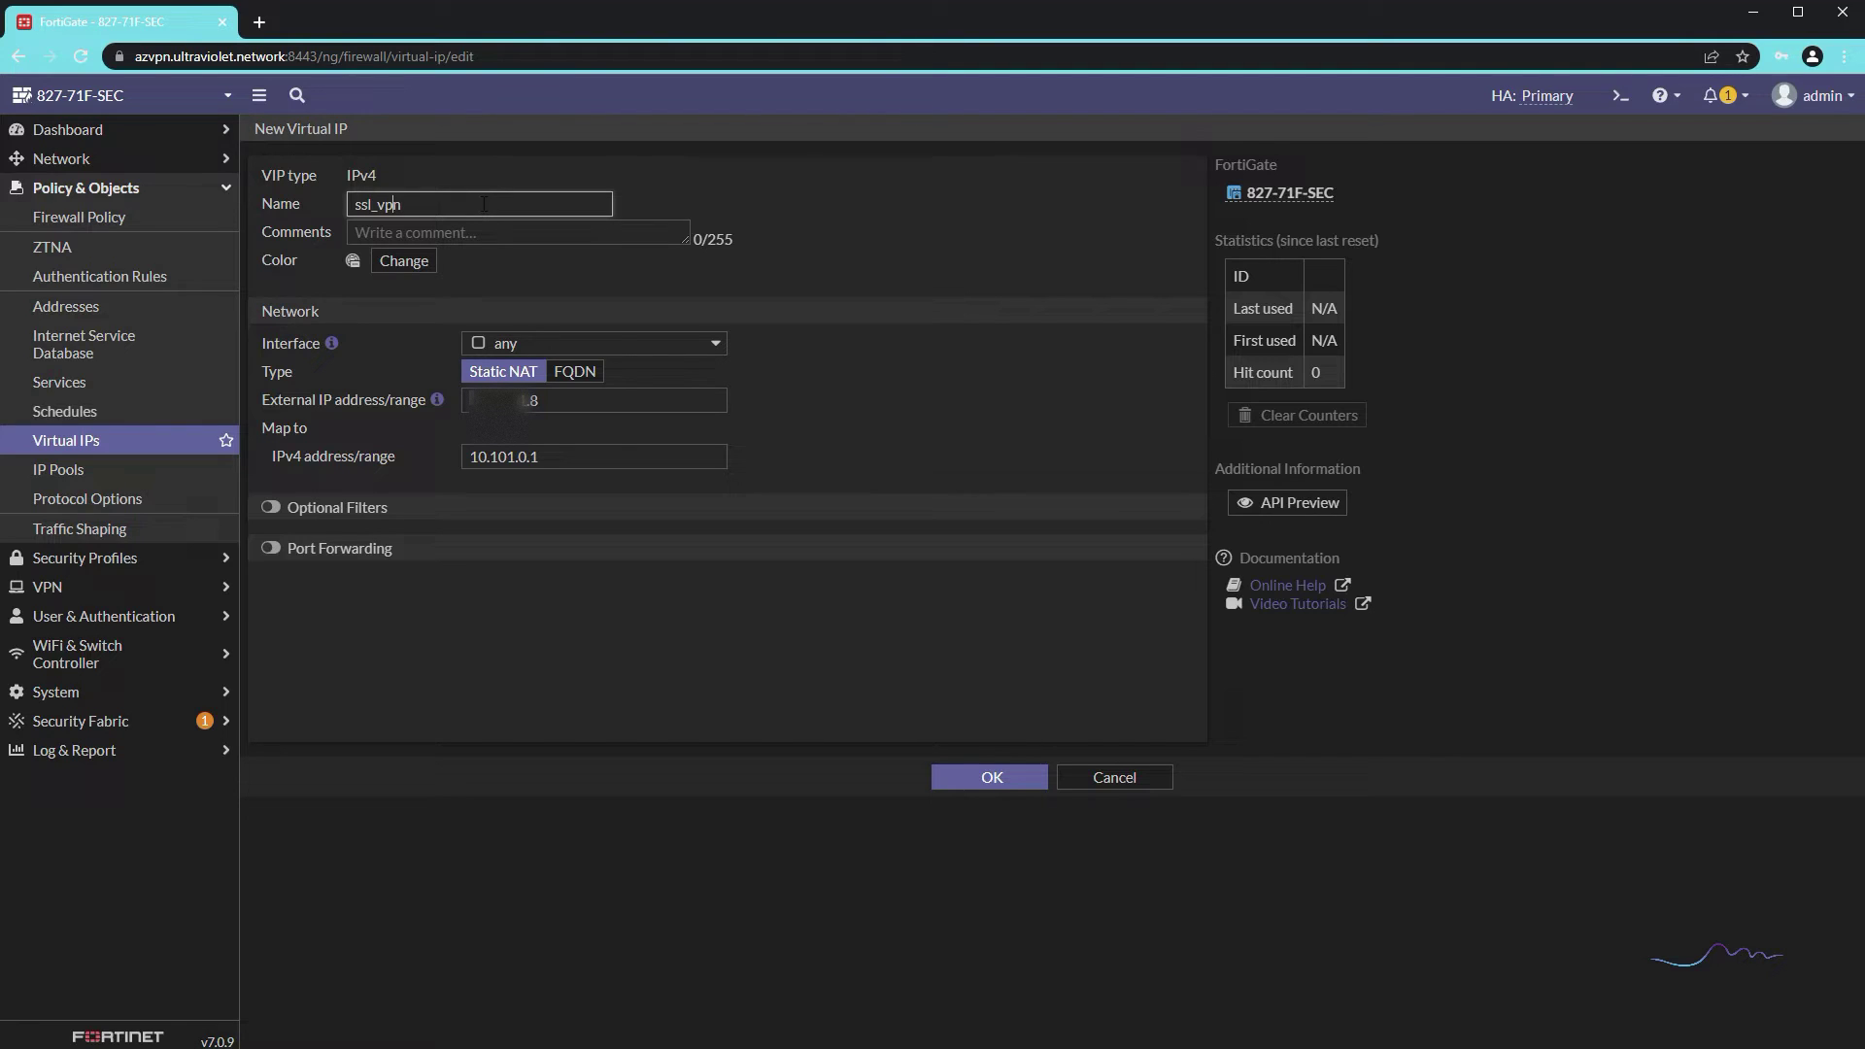
{"action": "key", "text": "Home"}
{"action": "type", "text": "vap_"}
{"action": "key", "text": "BackSpace"}
{"action": "key", "text": "BackSpace"}
{"action": "key", "text": "BackSpace"}
{"action": "type", "text": "ip_"}
{"action": "left_click", "coordinate": [989, 777]}
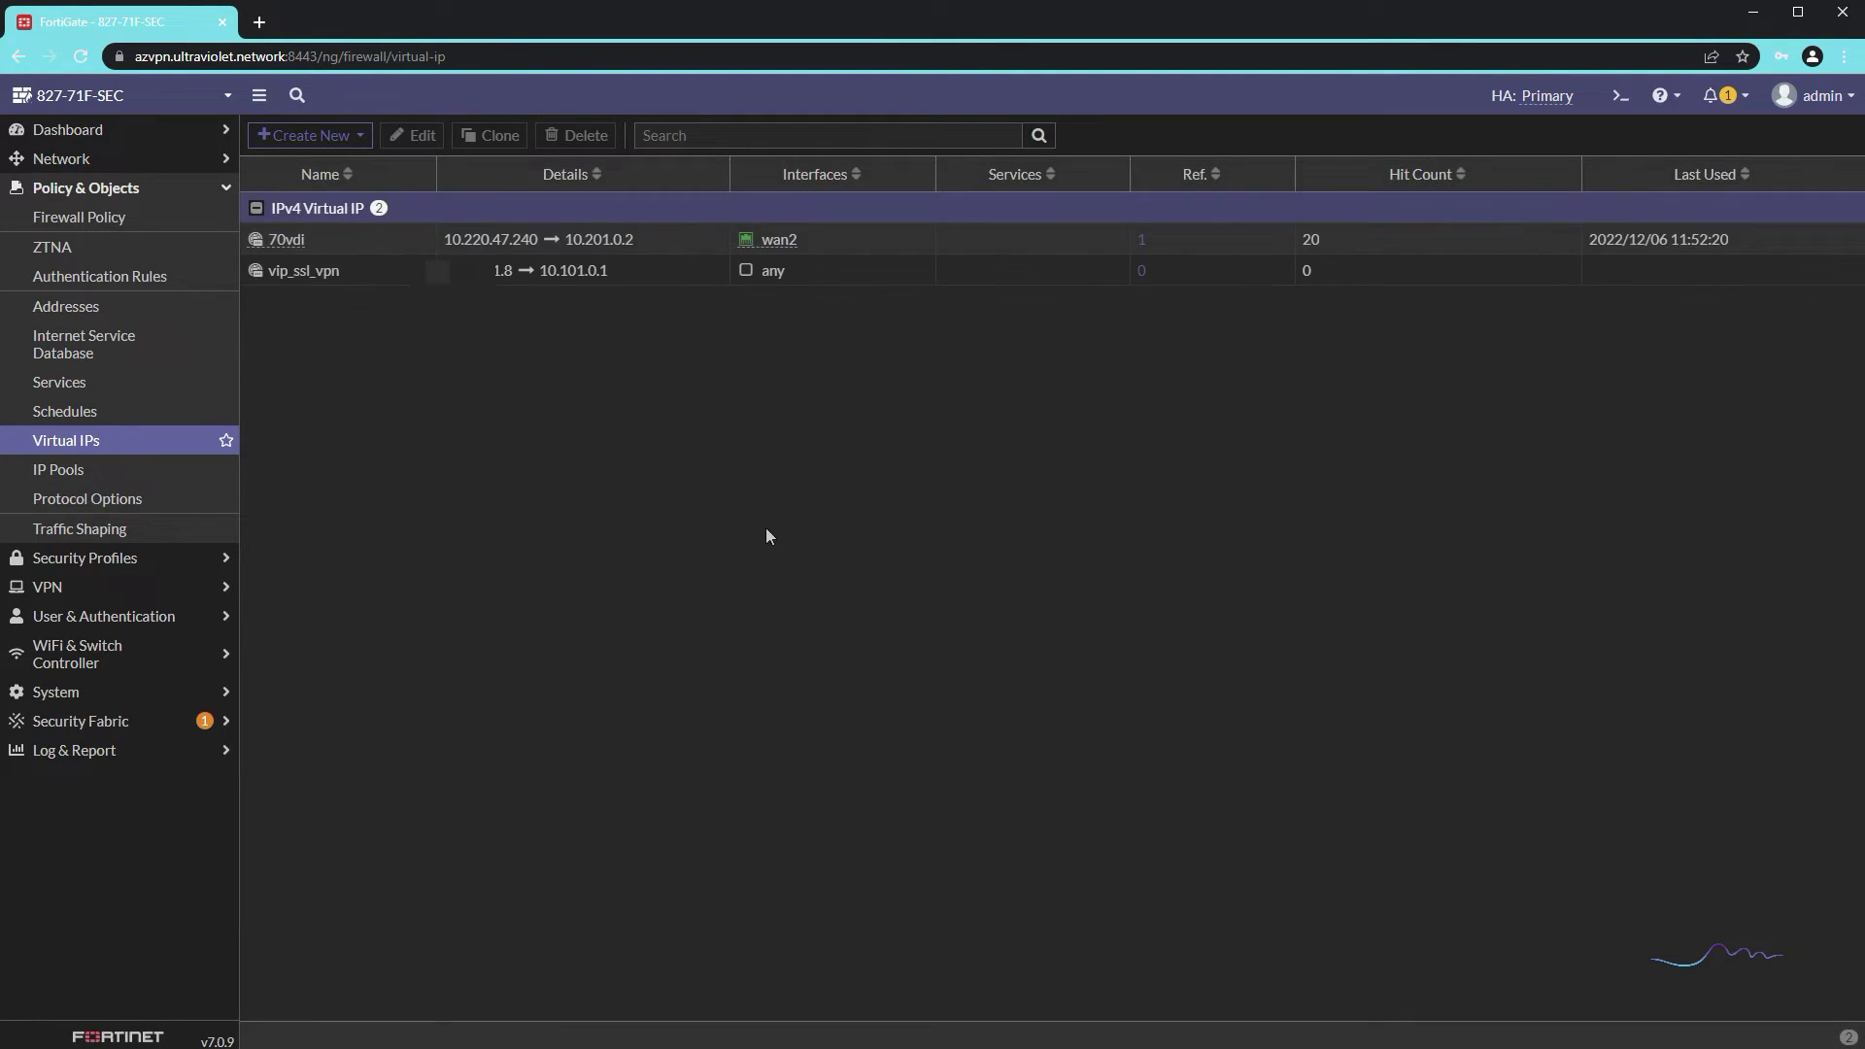
Step: Start a new firewall policy named SSL_VPN_IN with ISP_UNDERLAY as its incoming interface
{"action": "left_click", "coordinate": [108, 222]}
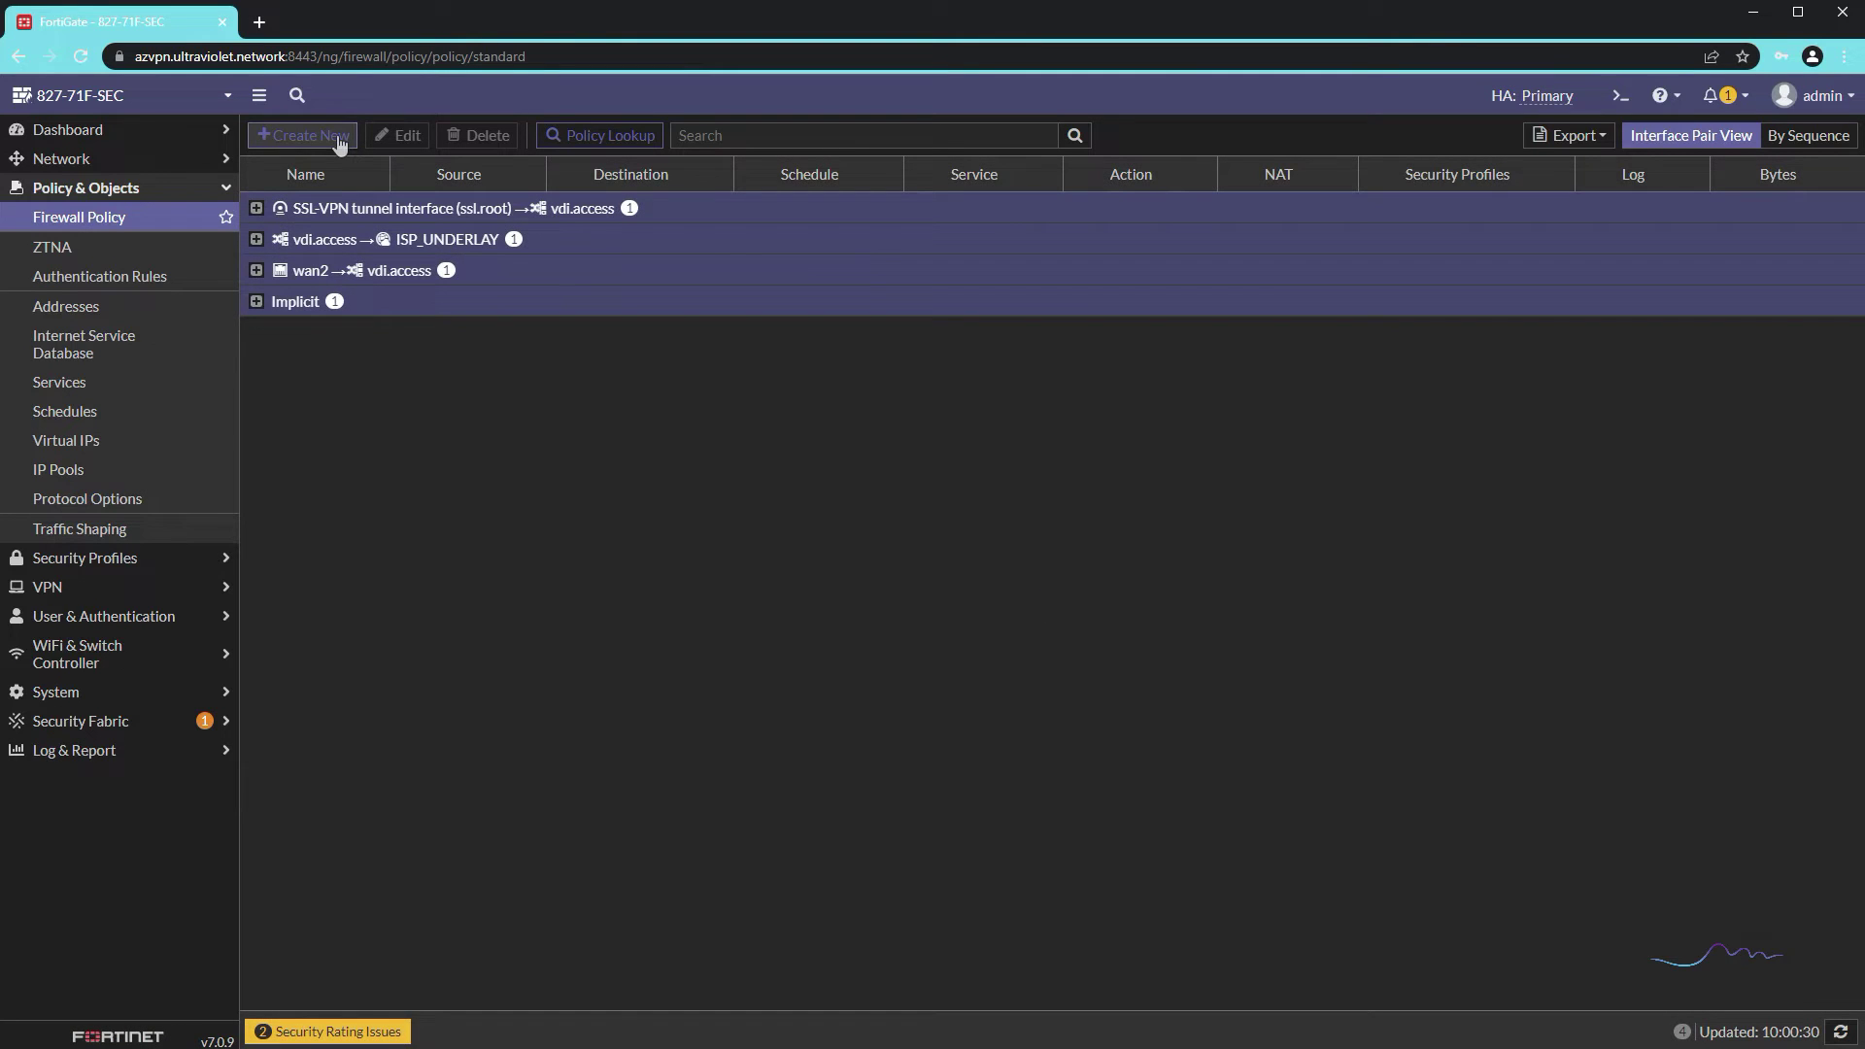
{"action": "left_click", "coordinate": [345, 145]}
{"action": "left_click", "coordinate": [581, 191]}
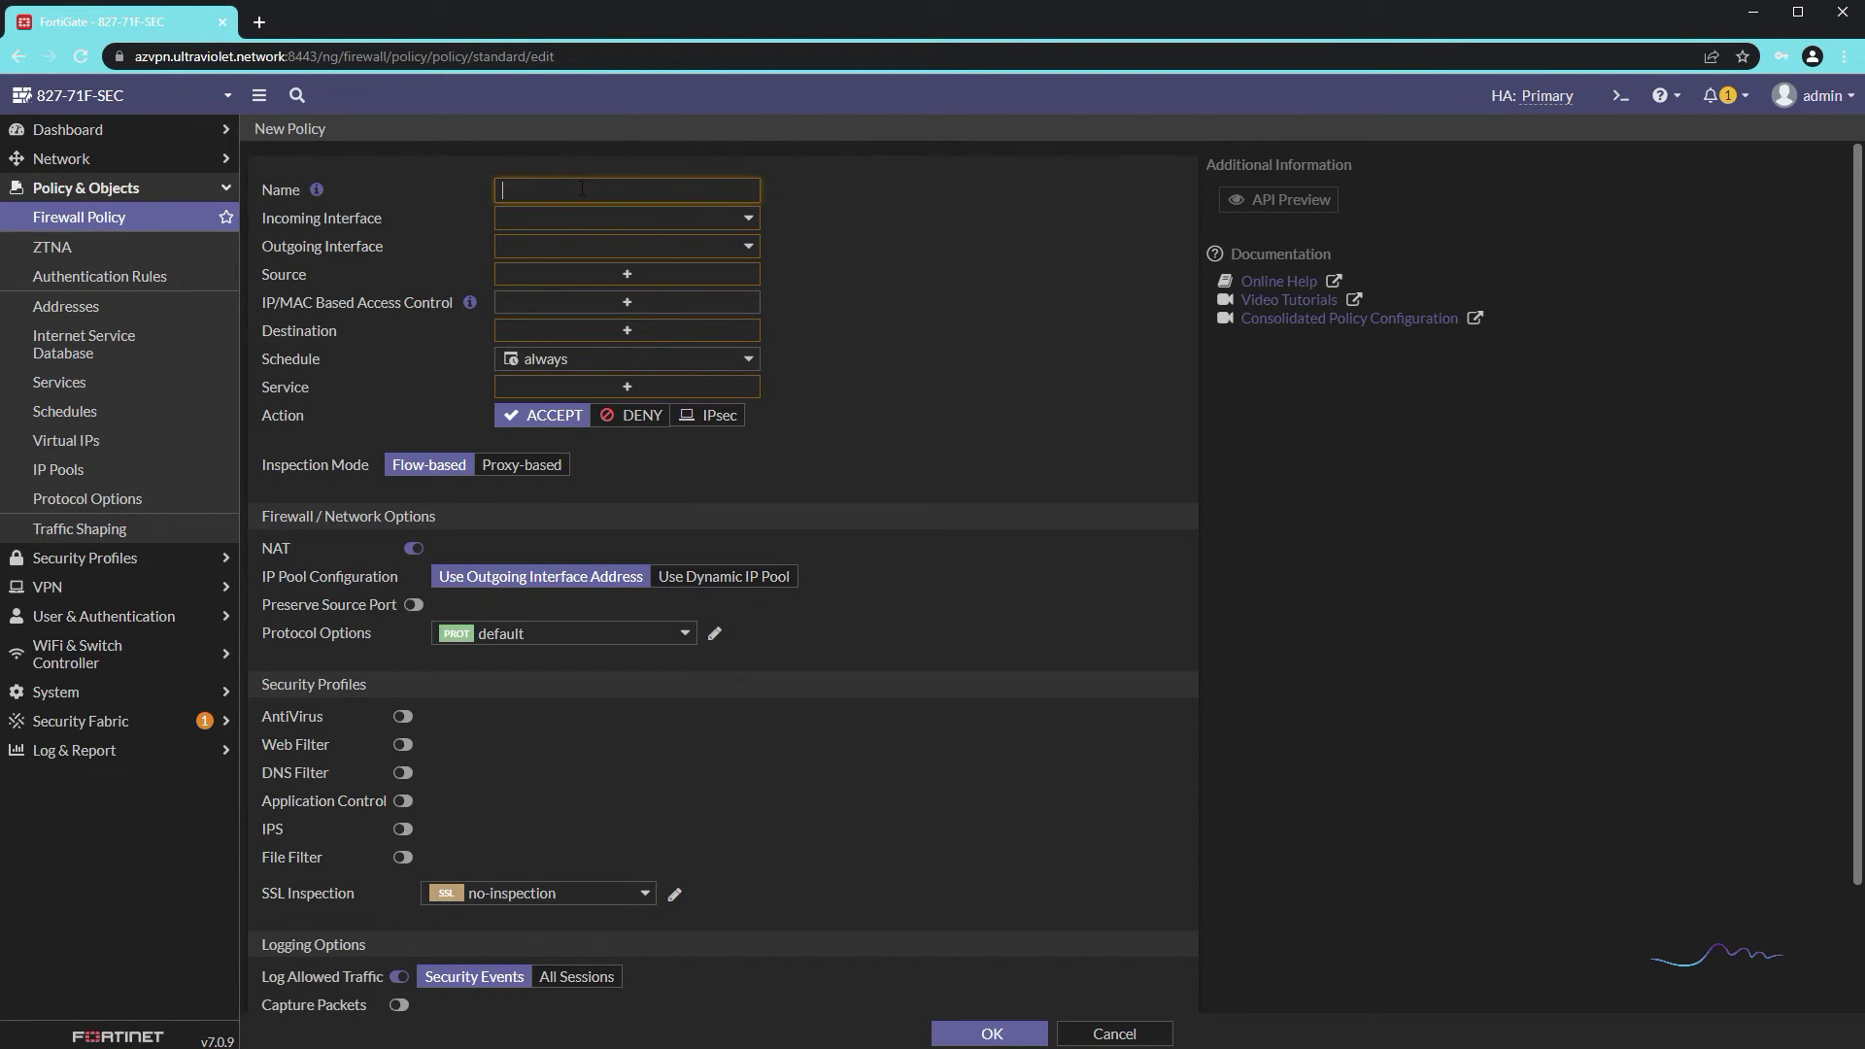
{"action": "type", "text": "SSL_VPN_IN"}
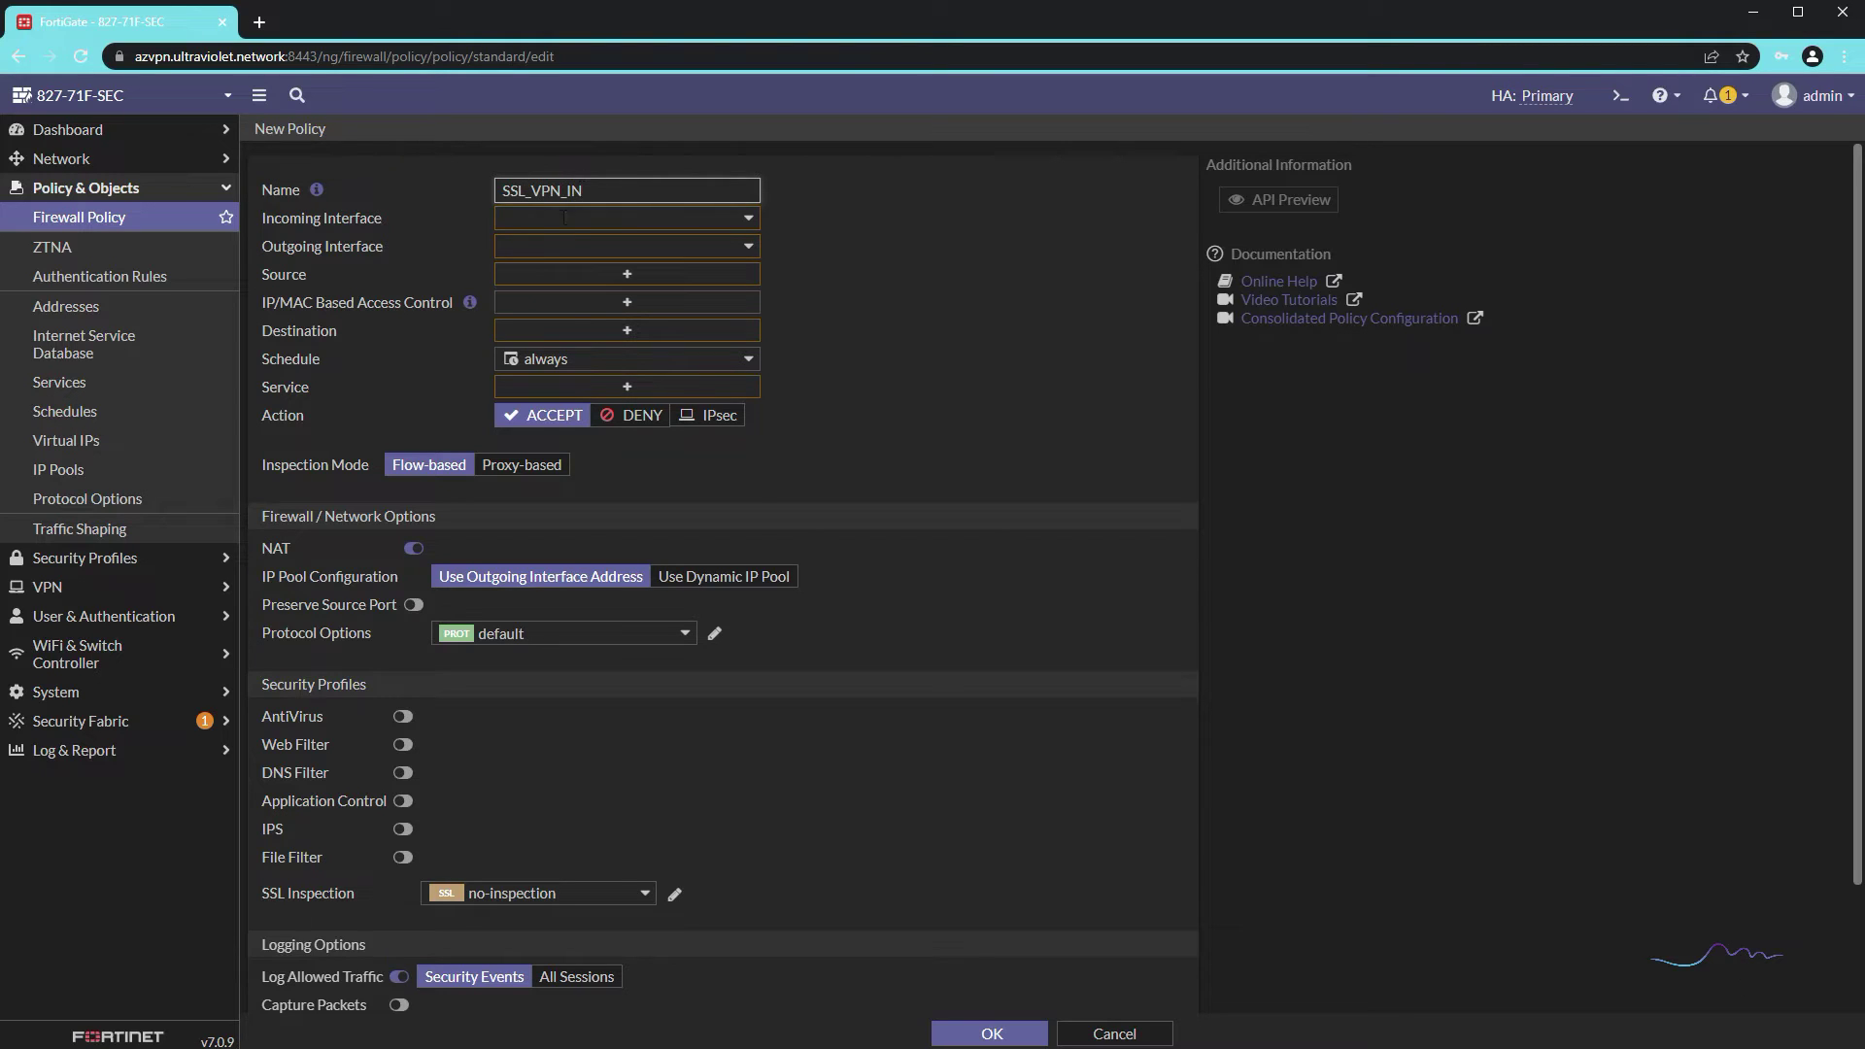
{"action": "left_click", "coordinate": [563, 218]}
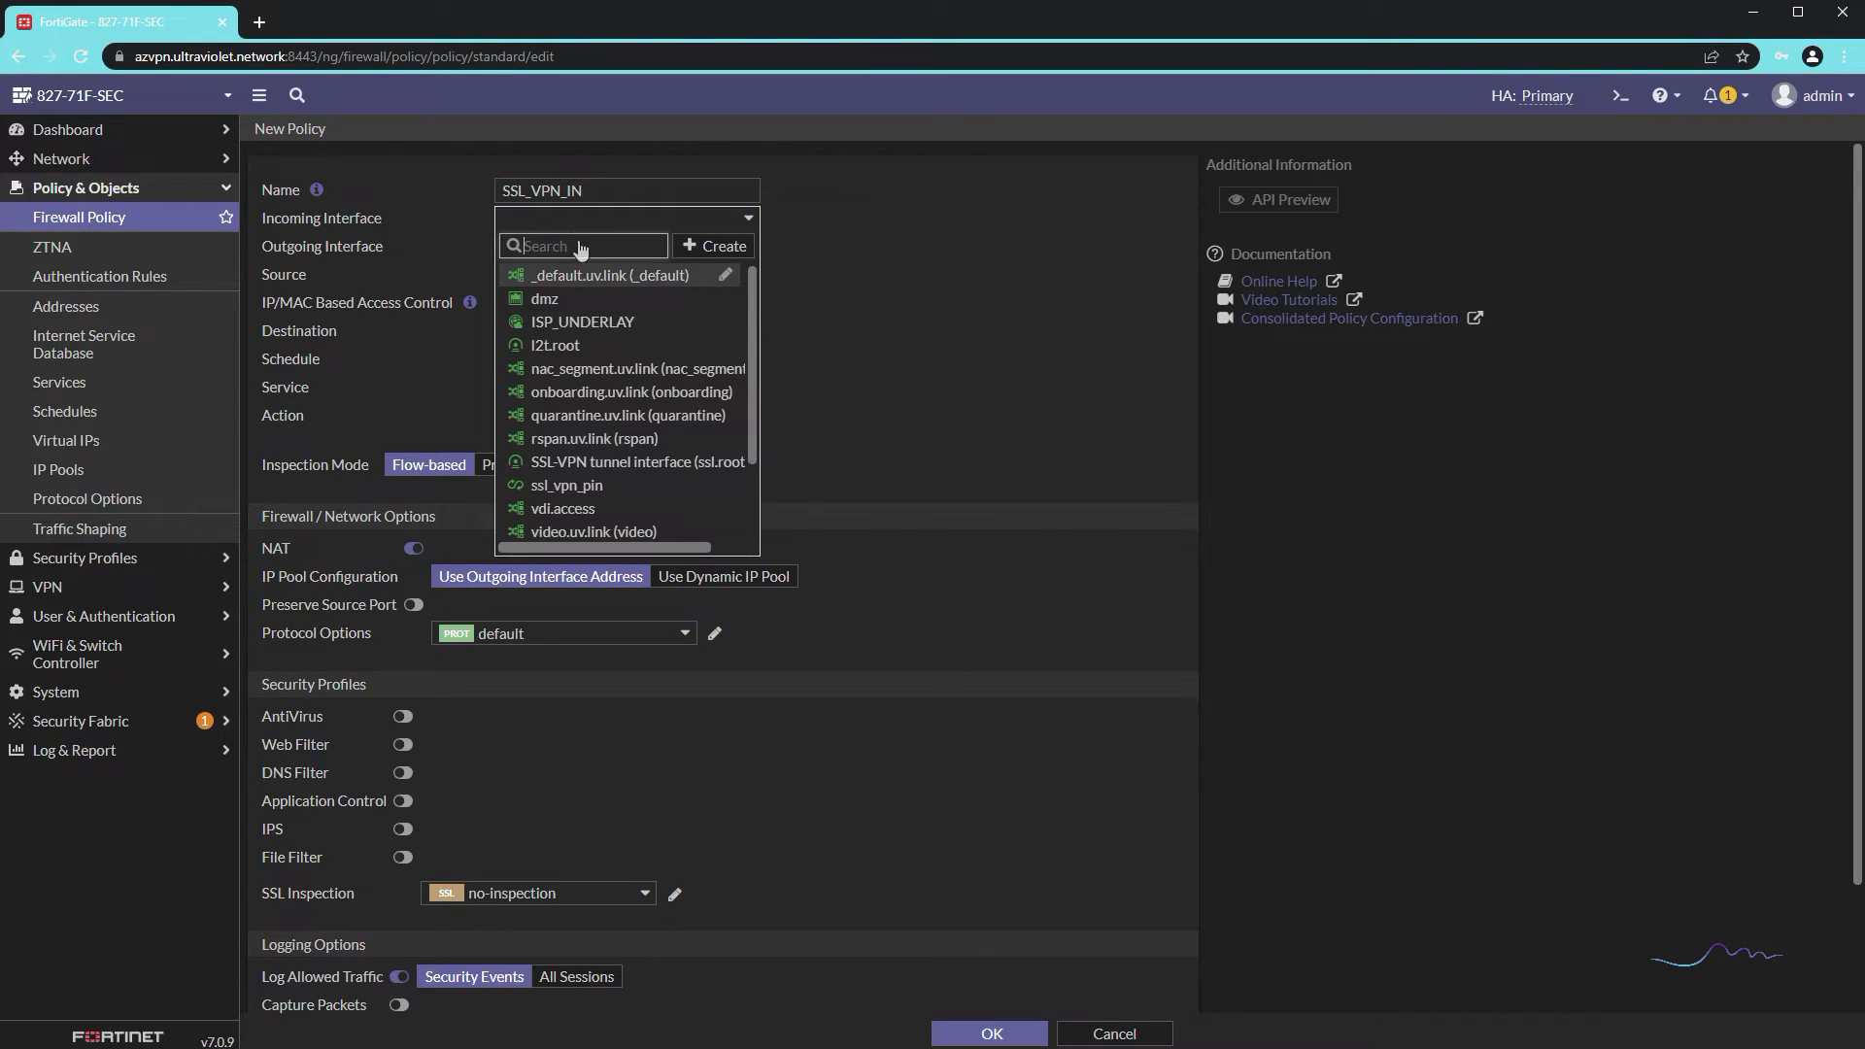
{"action": "left_click", "coordinate": [585, 323]}
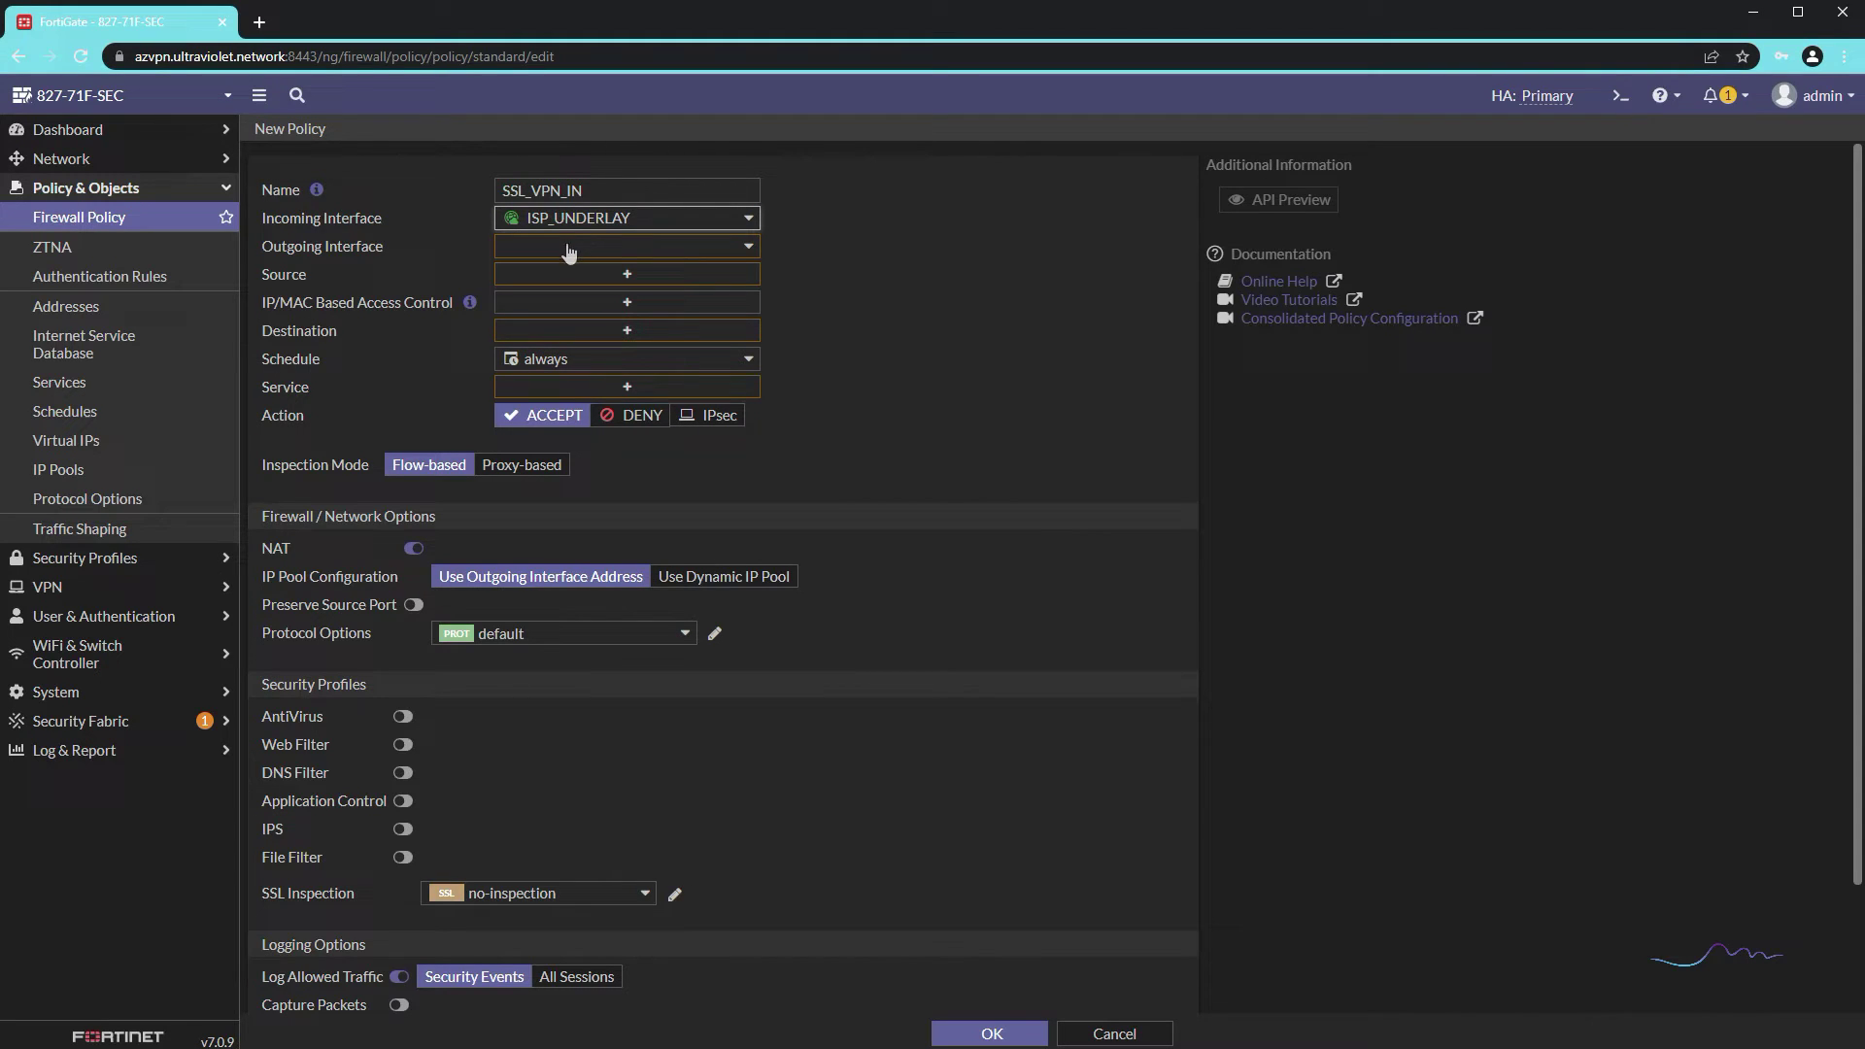
Step: Set the outgoing interface of the SSL_VPN_IN policy to ssl_vpn_pin
{"action": "left_click", "coordinate": [616, 245]}
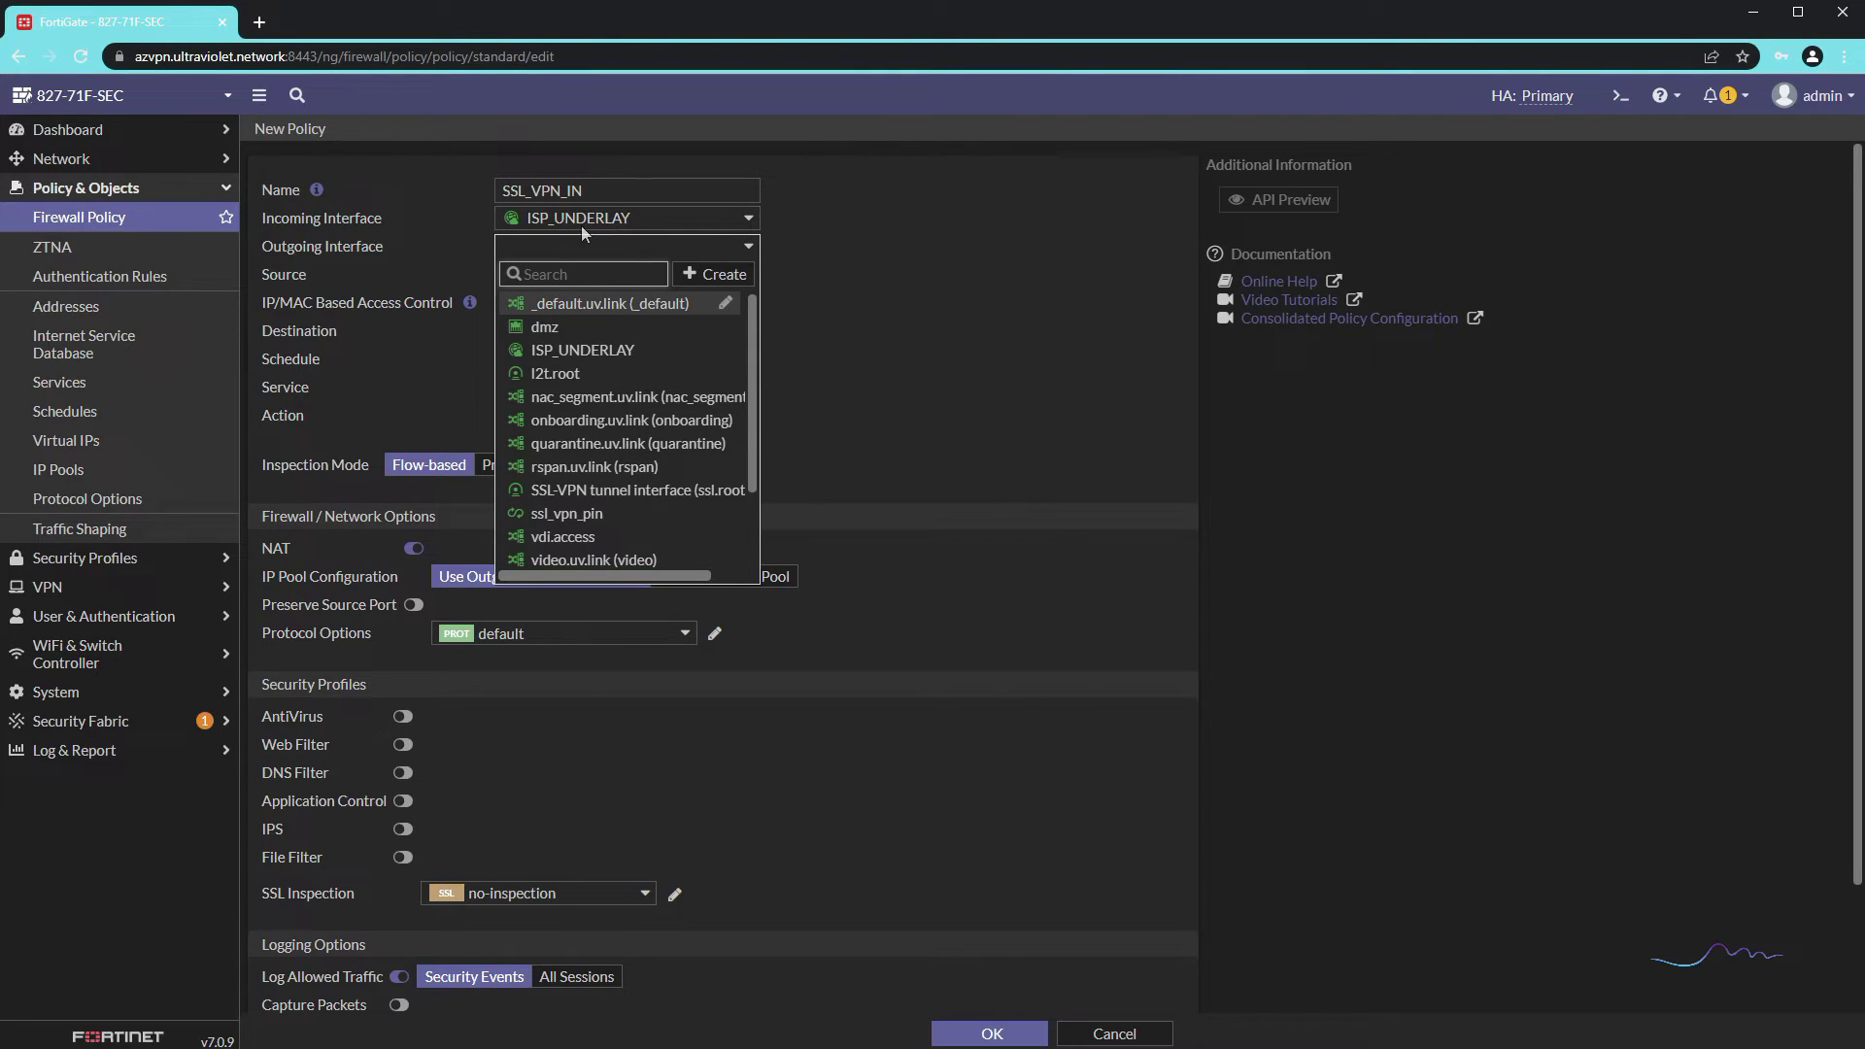
{"action": "mouse_move", "coordinate": [577, 375]}
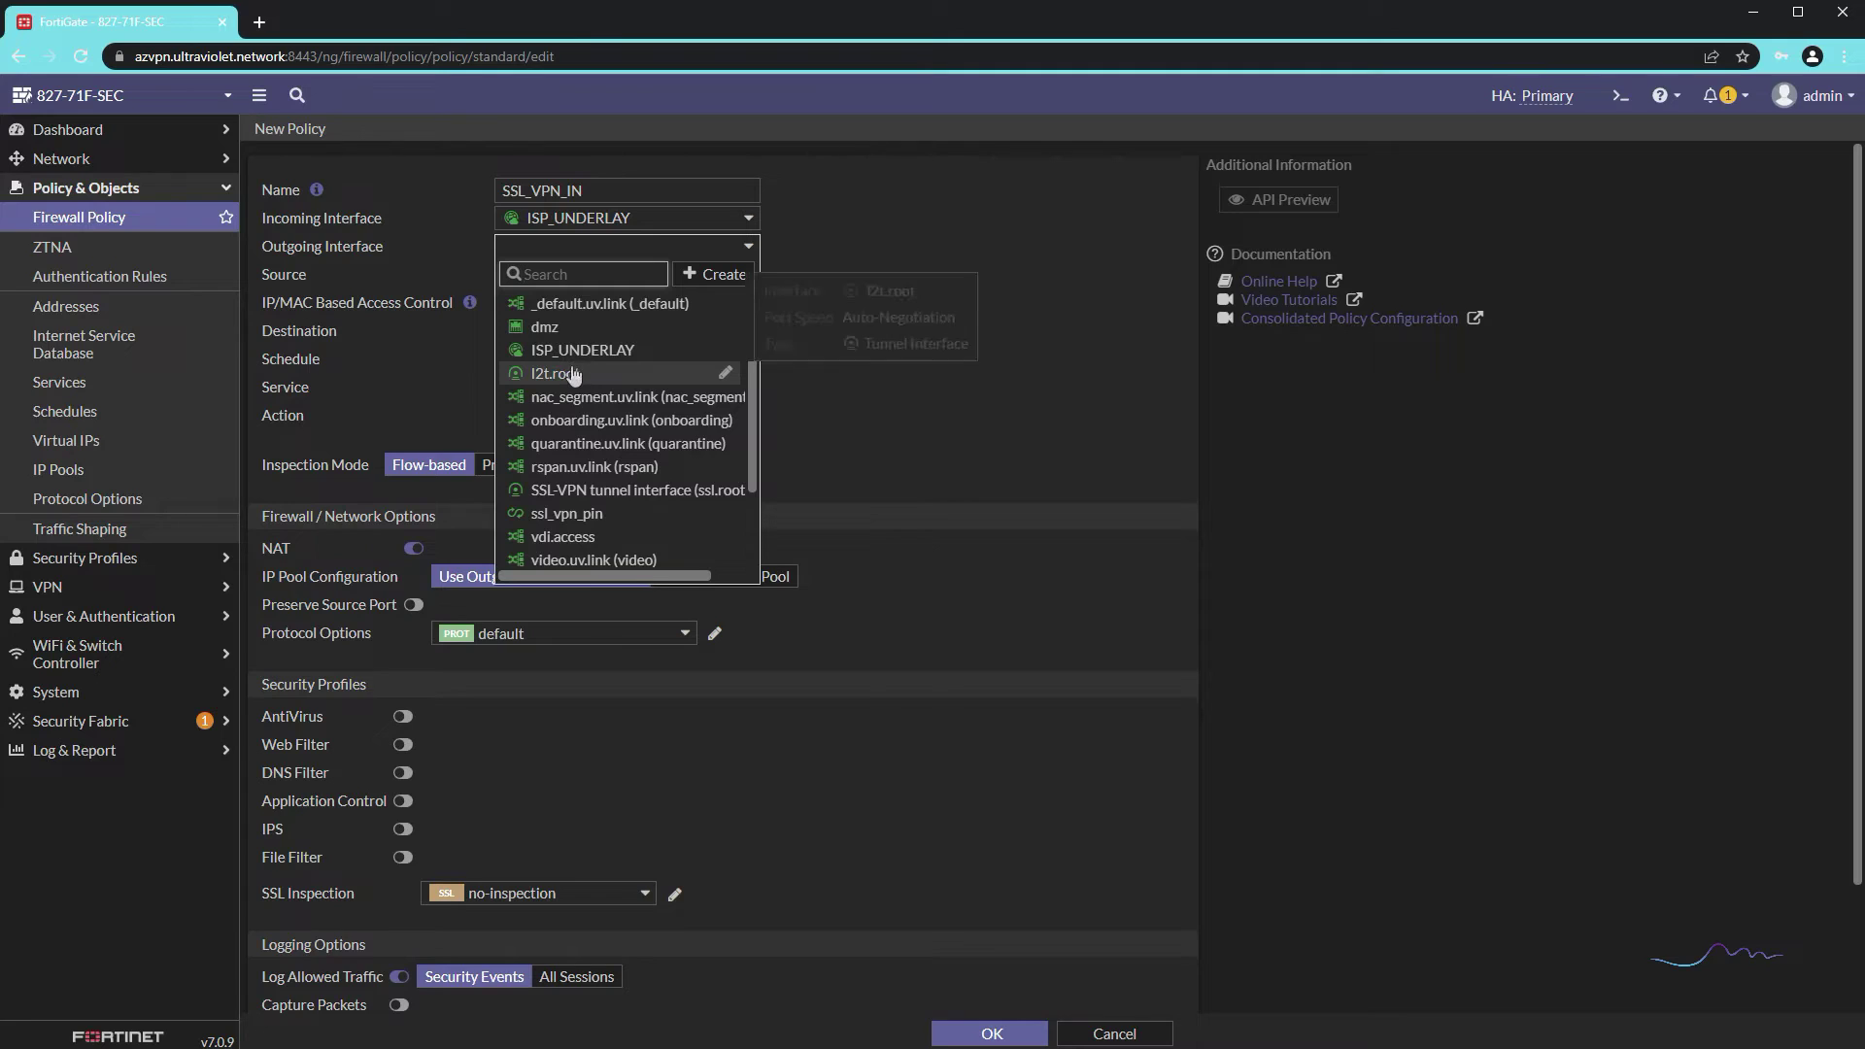
{"action": "scroll", "coordinate": [577, 374], "scroll_direction": "down", "scroll_amount": 3}
{"action": "scroll", "coordinate": [574, 381], "scroll_direction": "up", "scroll_amount": 3}
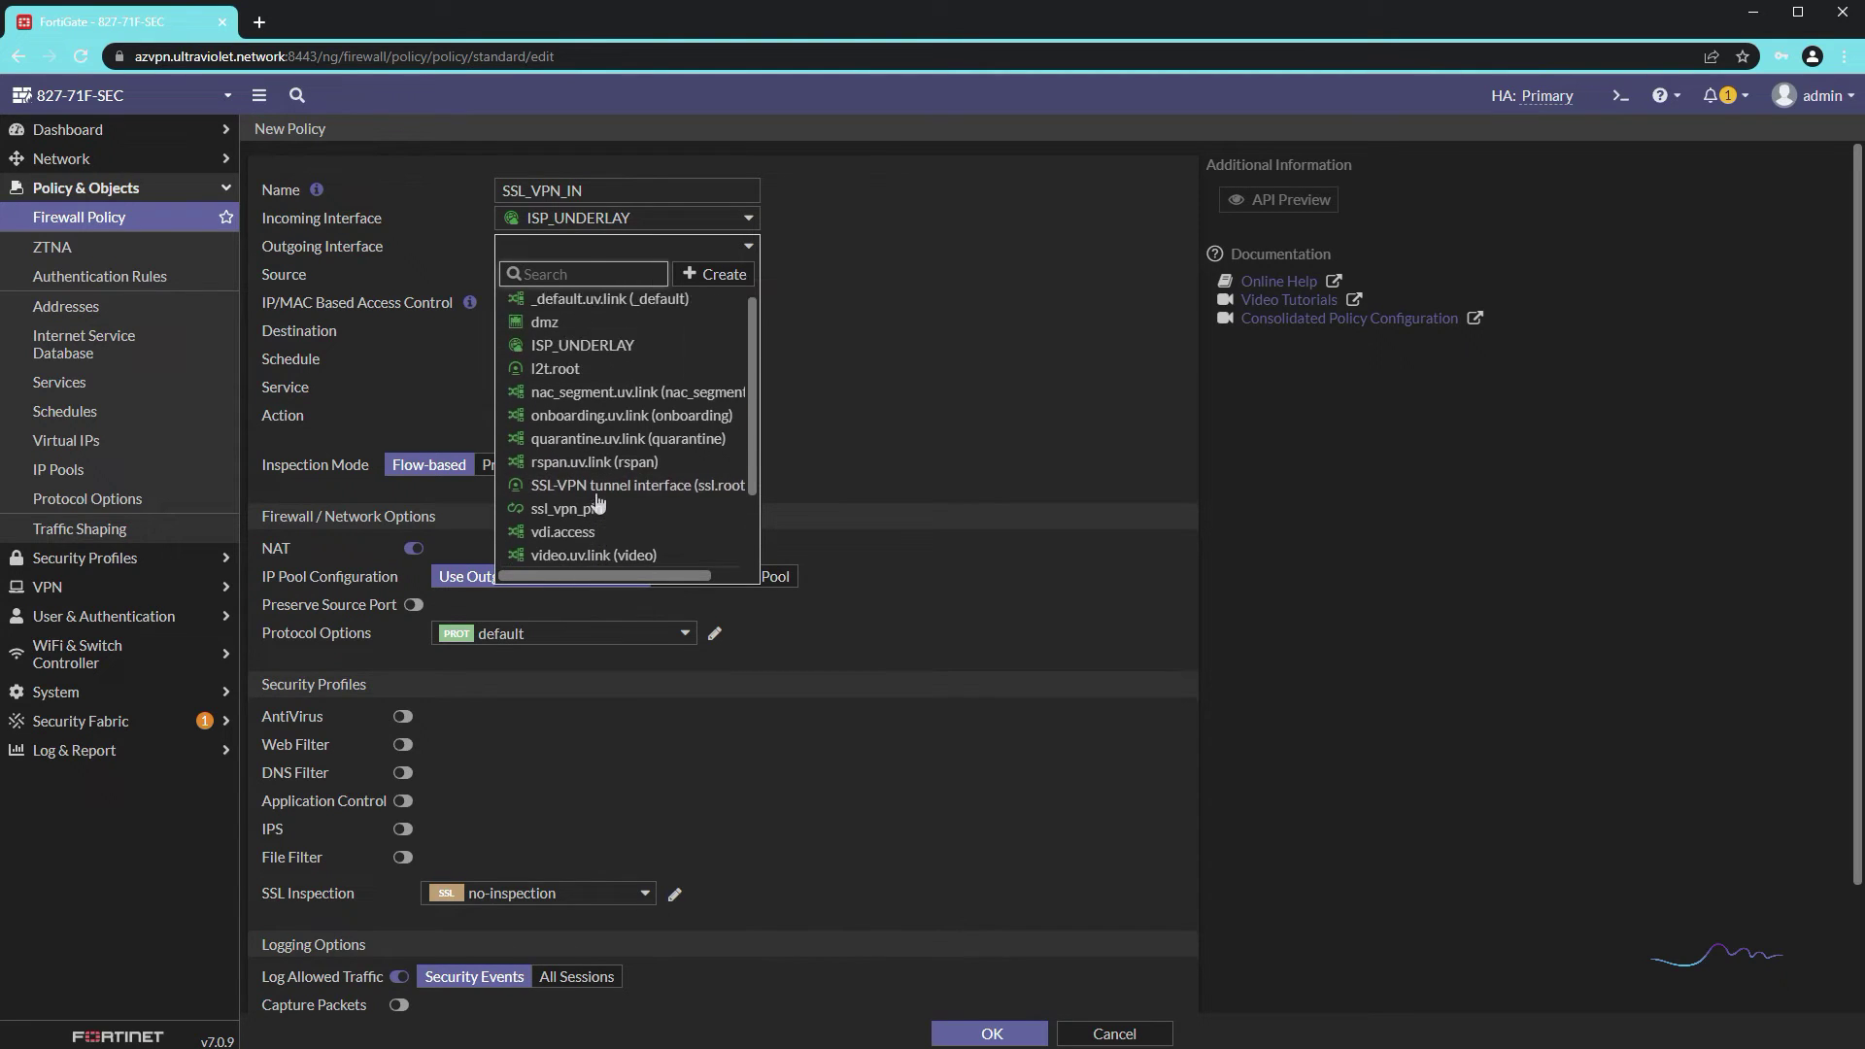
{"action": "left_click", "coordinate": [595, 513]}
Step: Start a new address object for the policy's source and set its type to Geography
{"action": "left_click", "coordinate": [603, 281]}
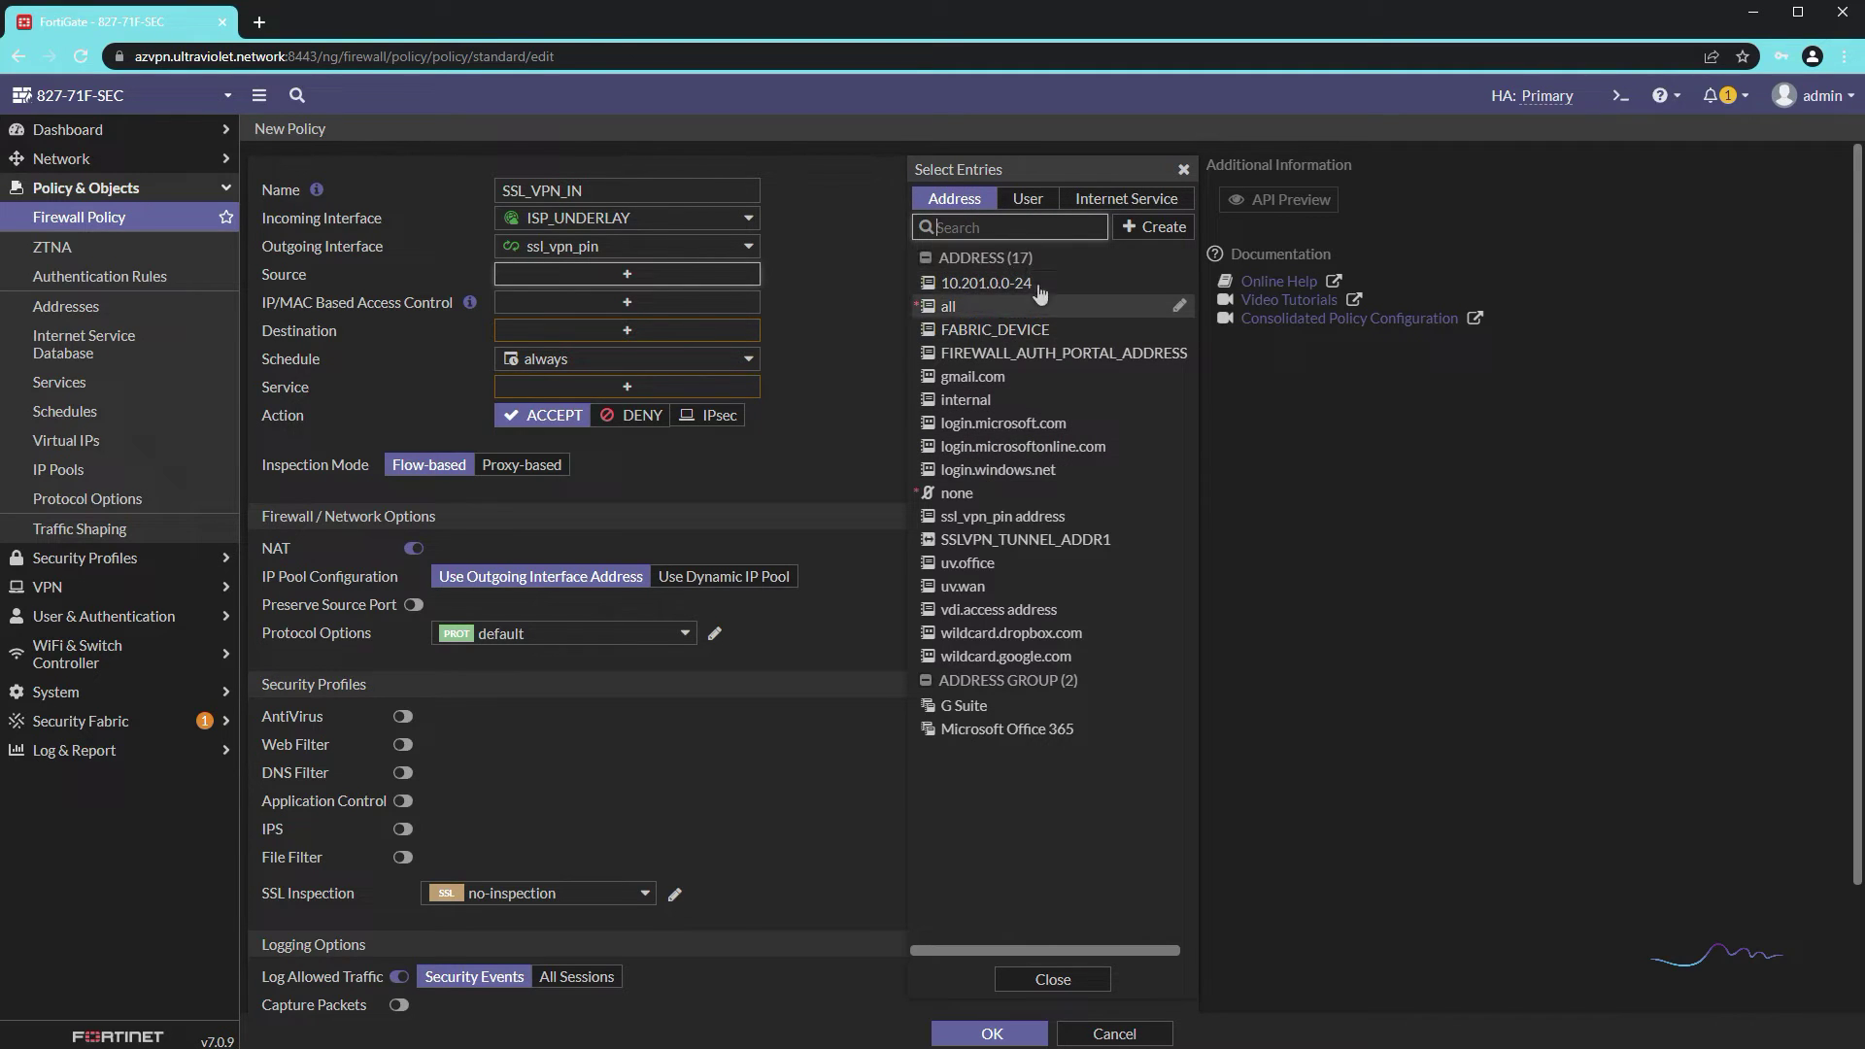
{"action": "left_click", "coordinate": [1039, 204]}
{"action": "left_click", "coordinate": [962, 204]}
{"action": "left_click", "coordinate": [1151, 231]}
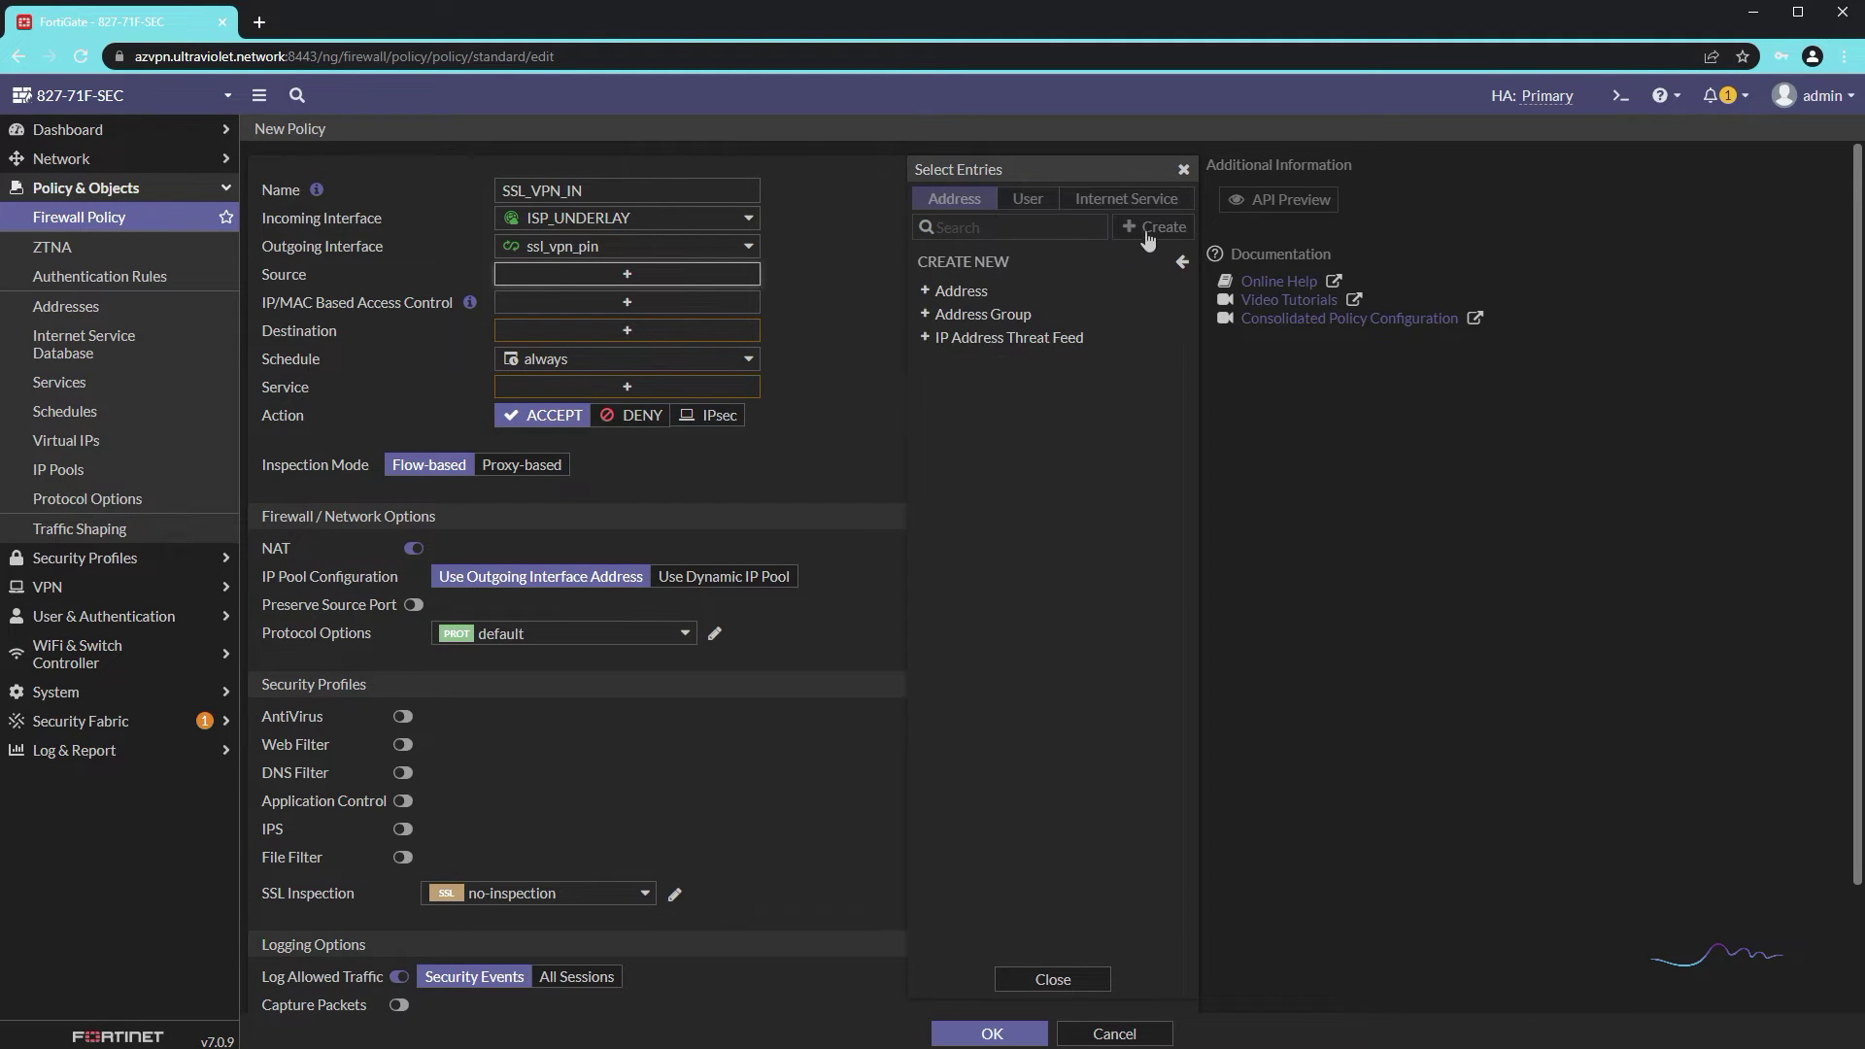
{"action": "left_click", "coordinate": [960, 290]}
{"action": "left_click_drag", "start_coordinate": [1215, 273], "coordinate": [1005, 251]}
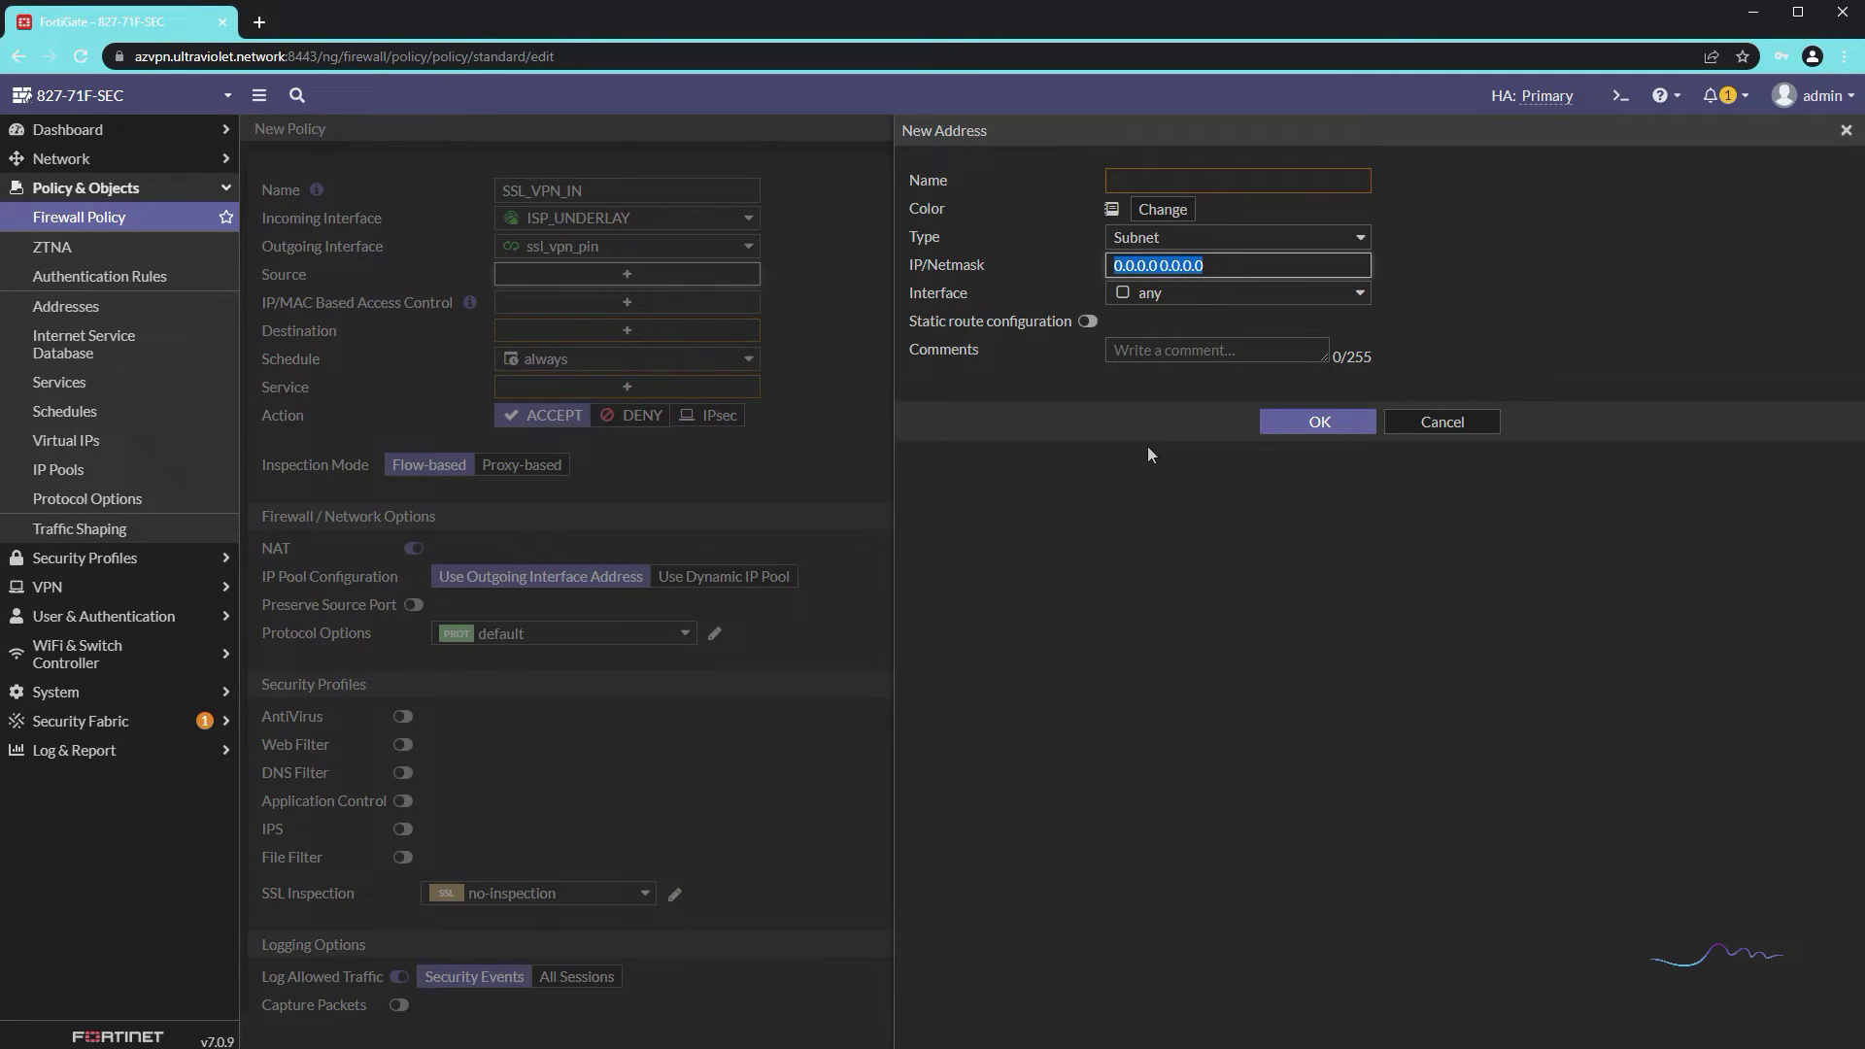
{"action": "left_click", "coordinate": [1154, 241]}
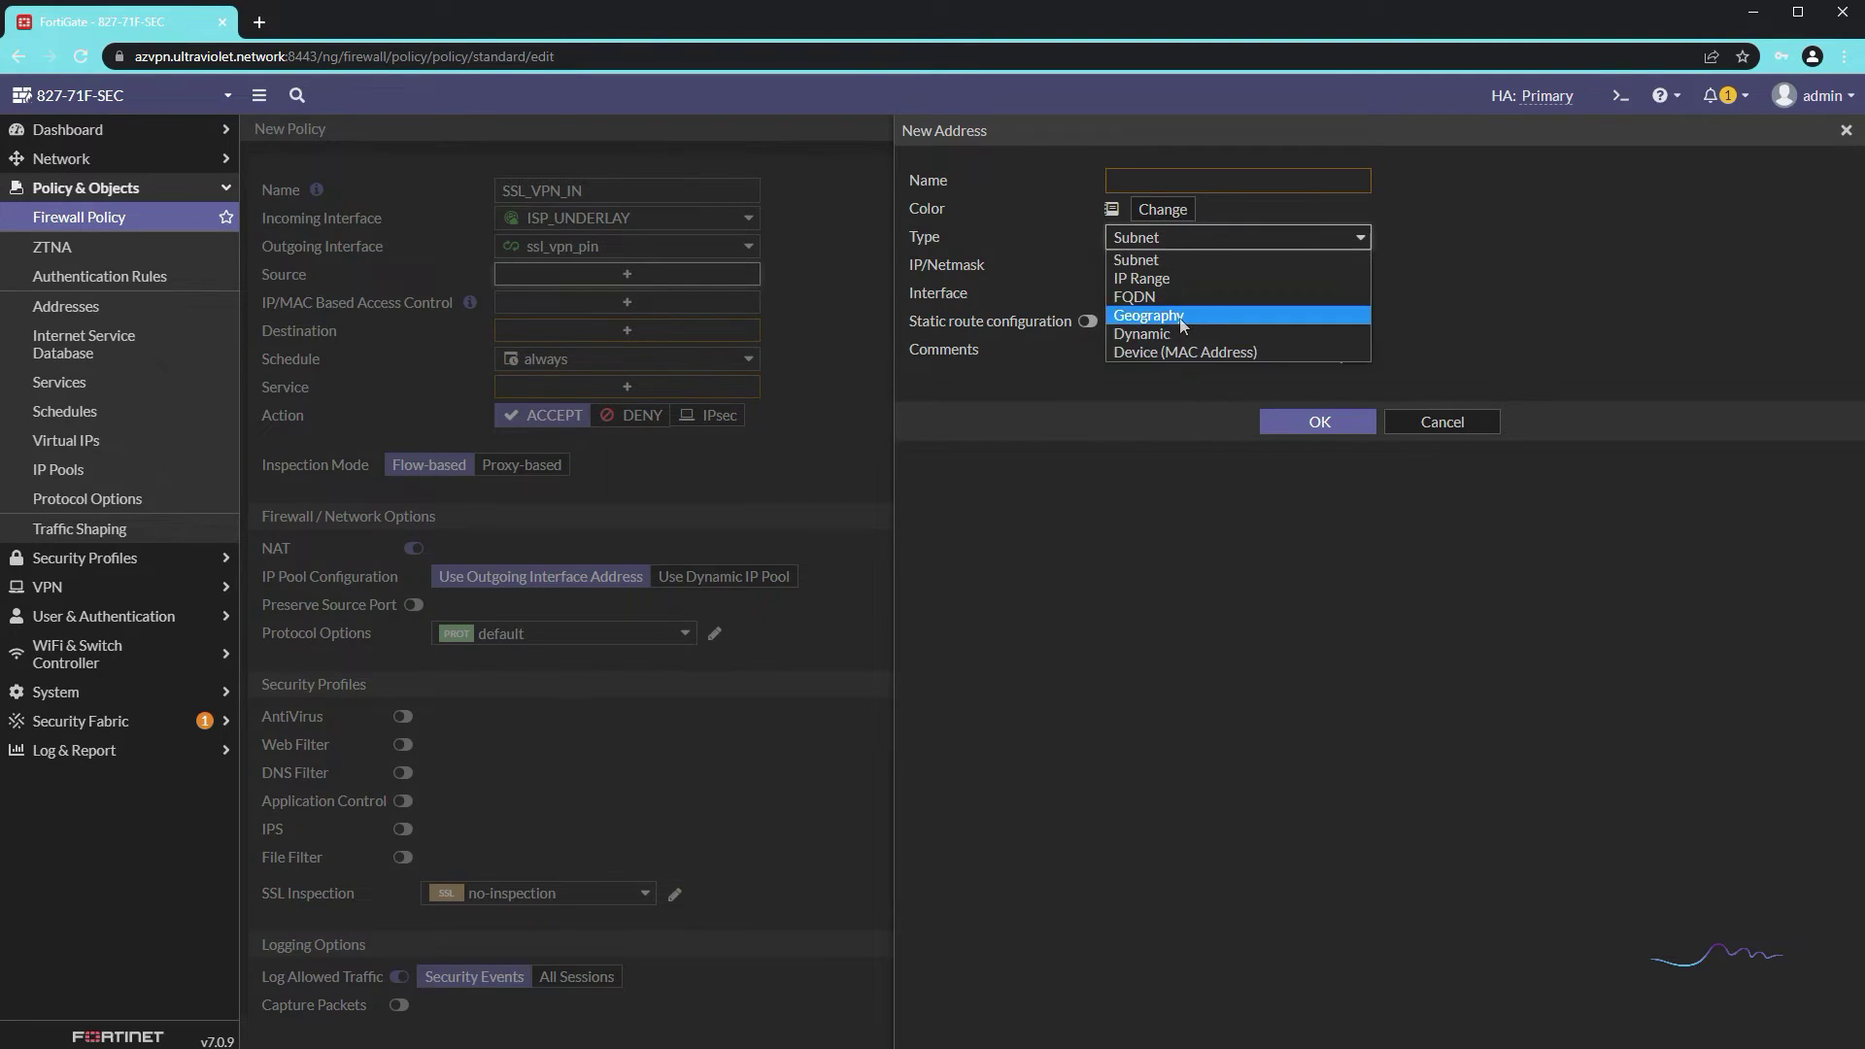
{"action": "left_click", "coordinate": [1181, 316]}
Step: Set the address's country to United States, name it USA and save it as the policy's source
{"action": "left_click", "coordinate": [1166, 268]}
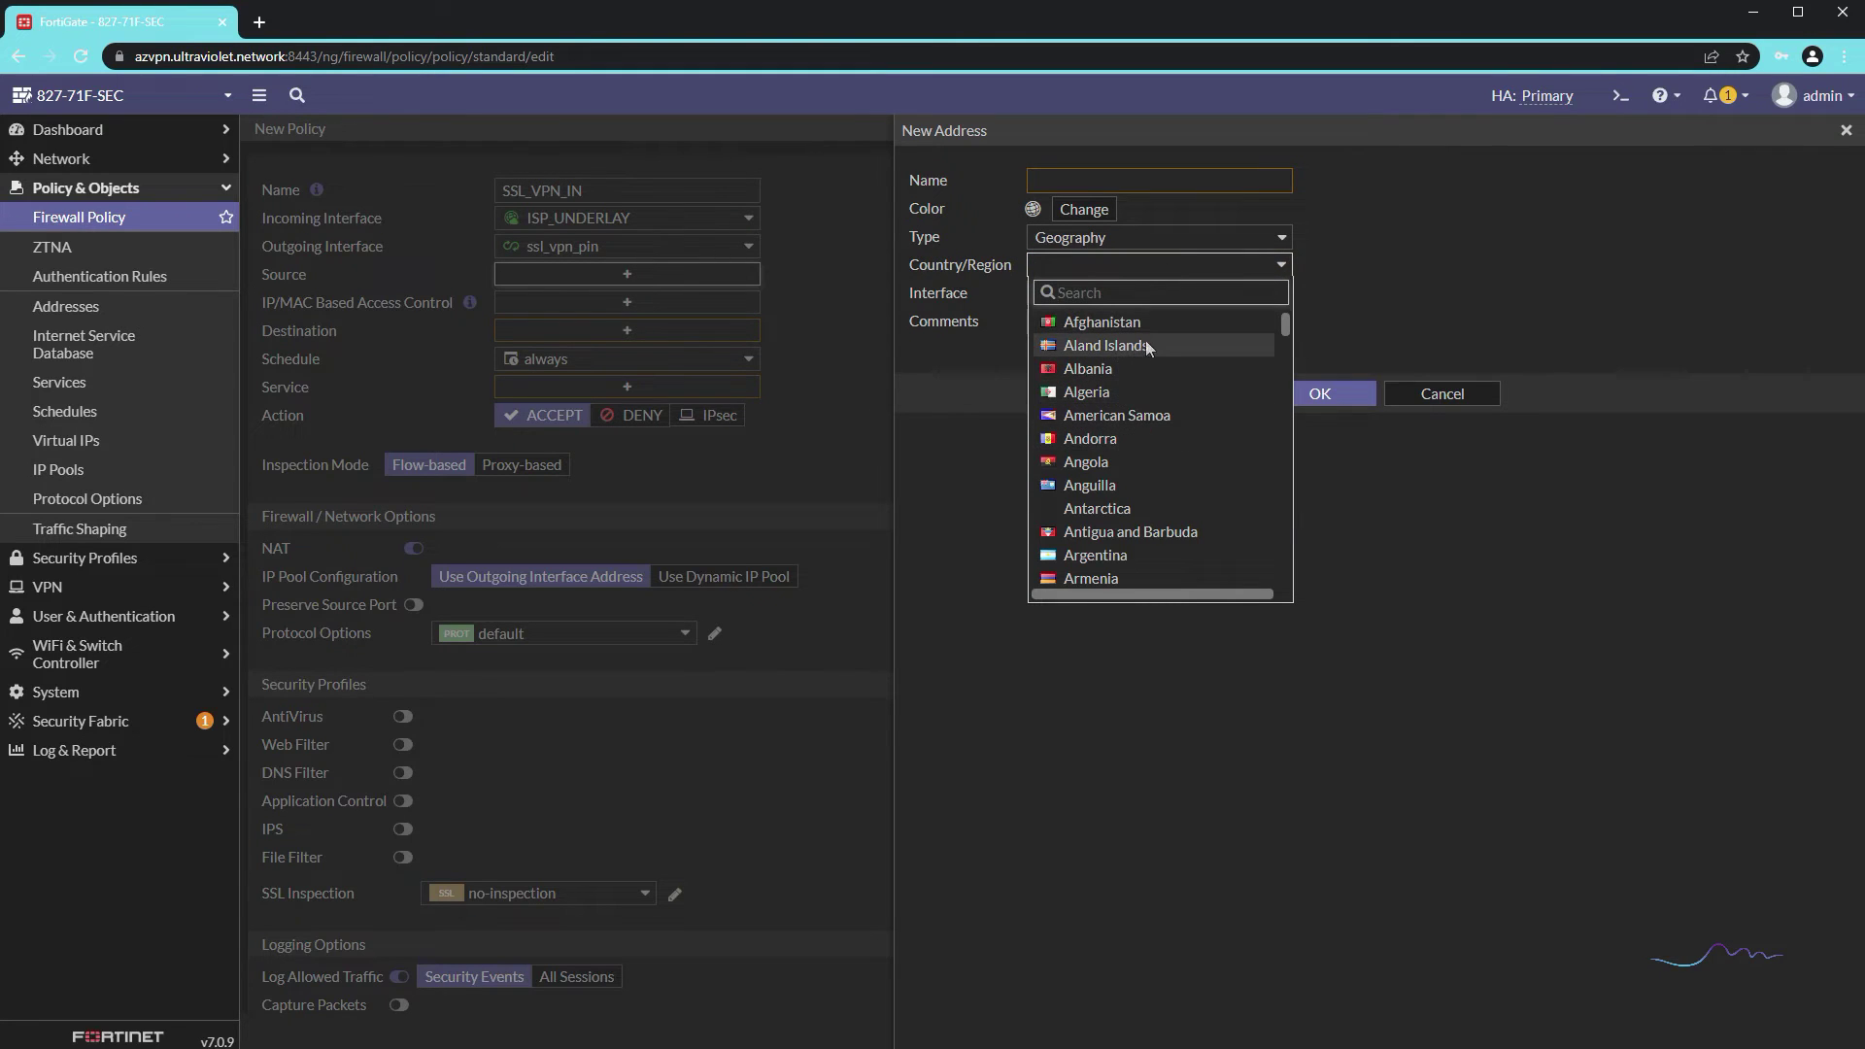
{"action": "type", "text": "United"}
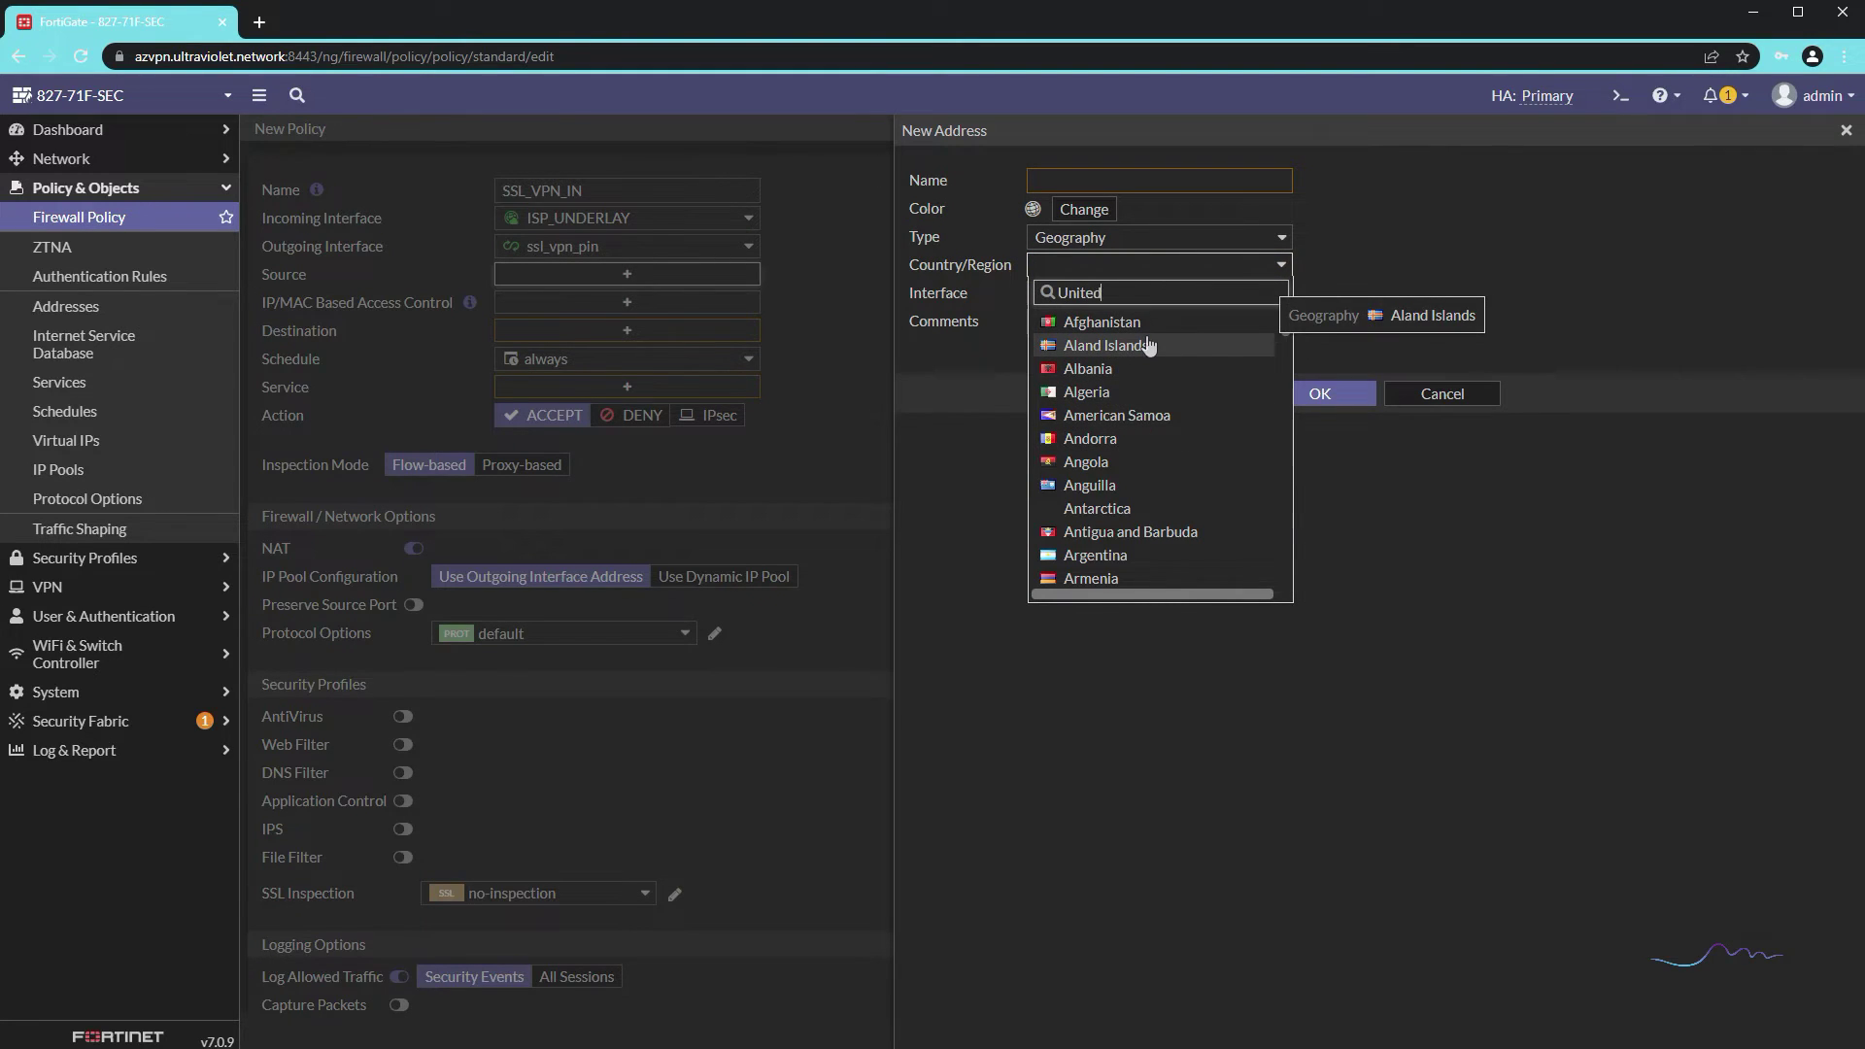
{"action": "left_click", "coordinate": [1156, 390]}
{"action": "left_click", "coordinate": [1144, 181]}
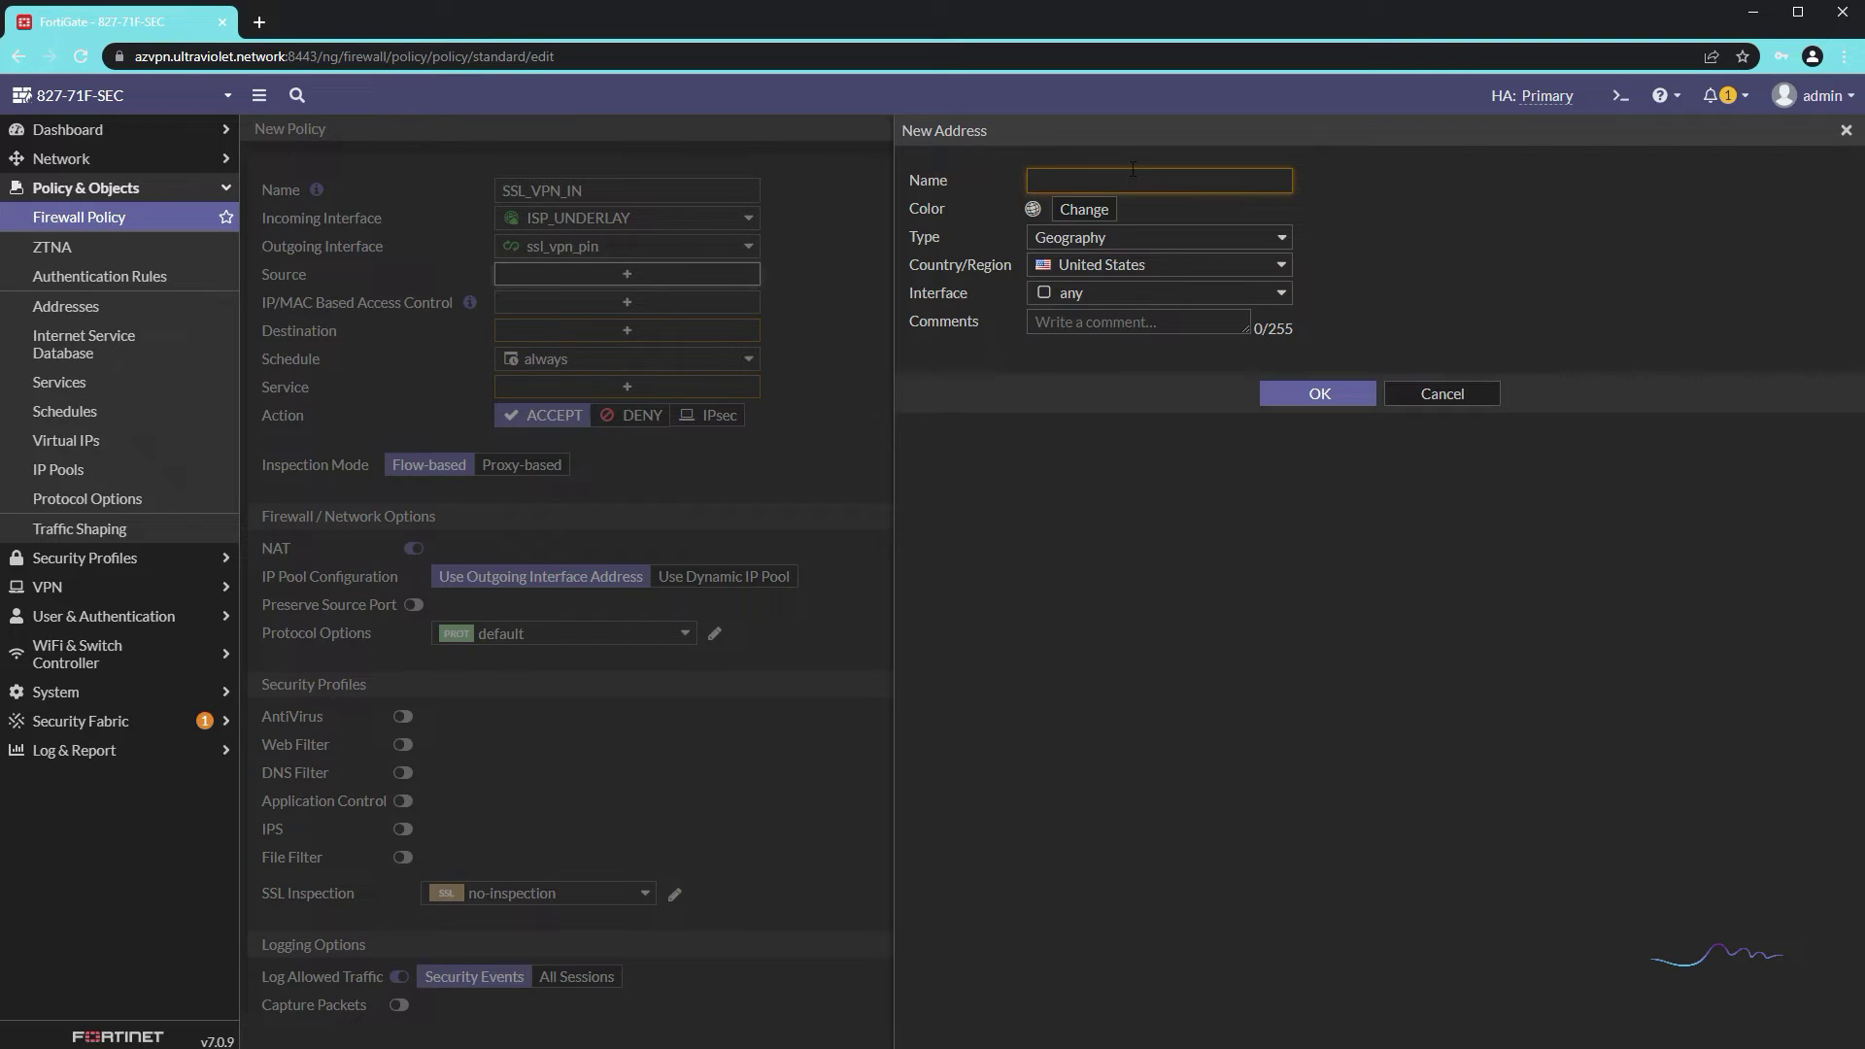
{"action": "type", "text": "USA"}
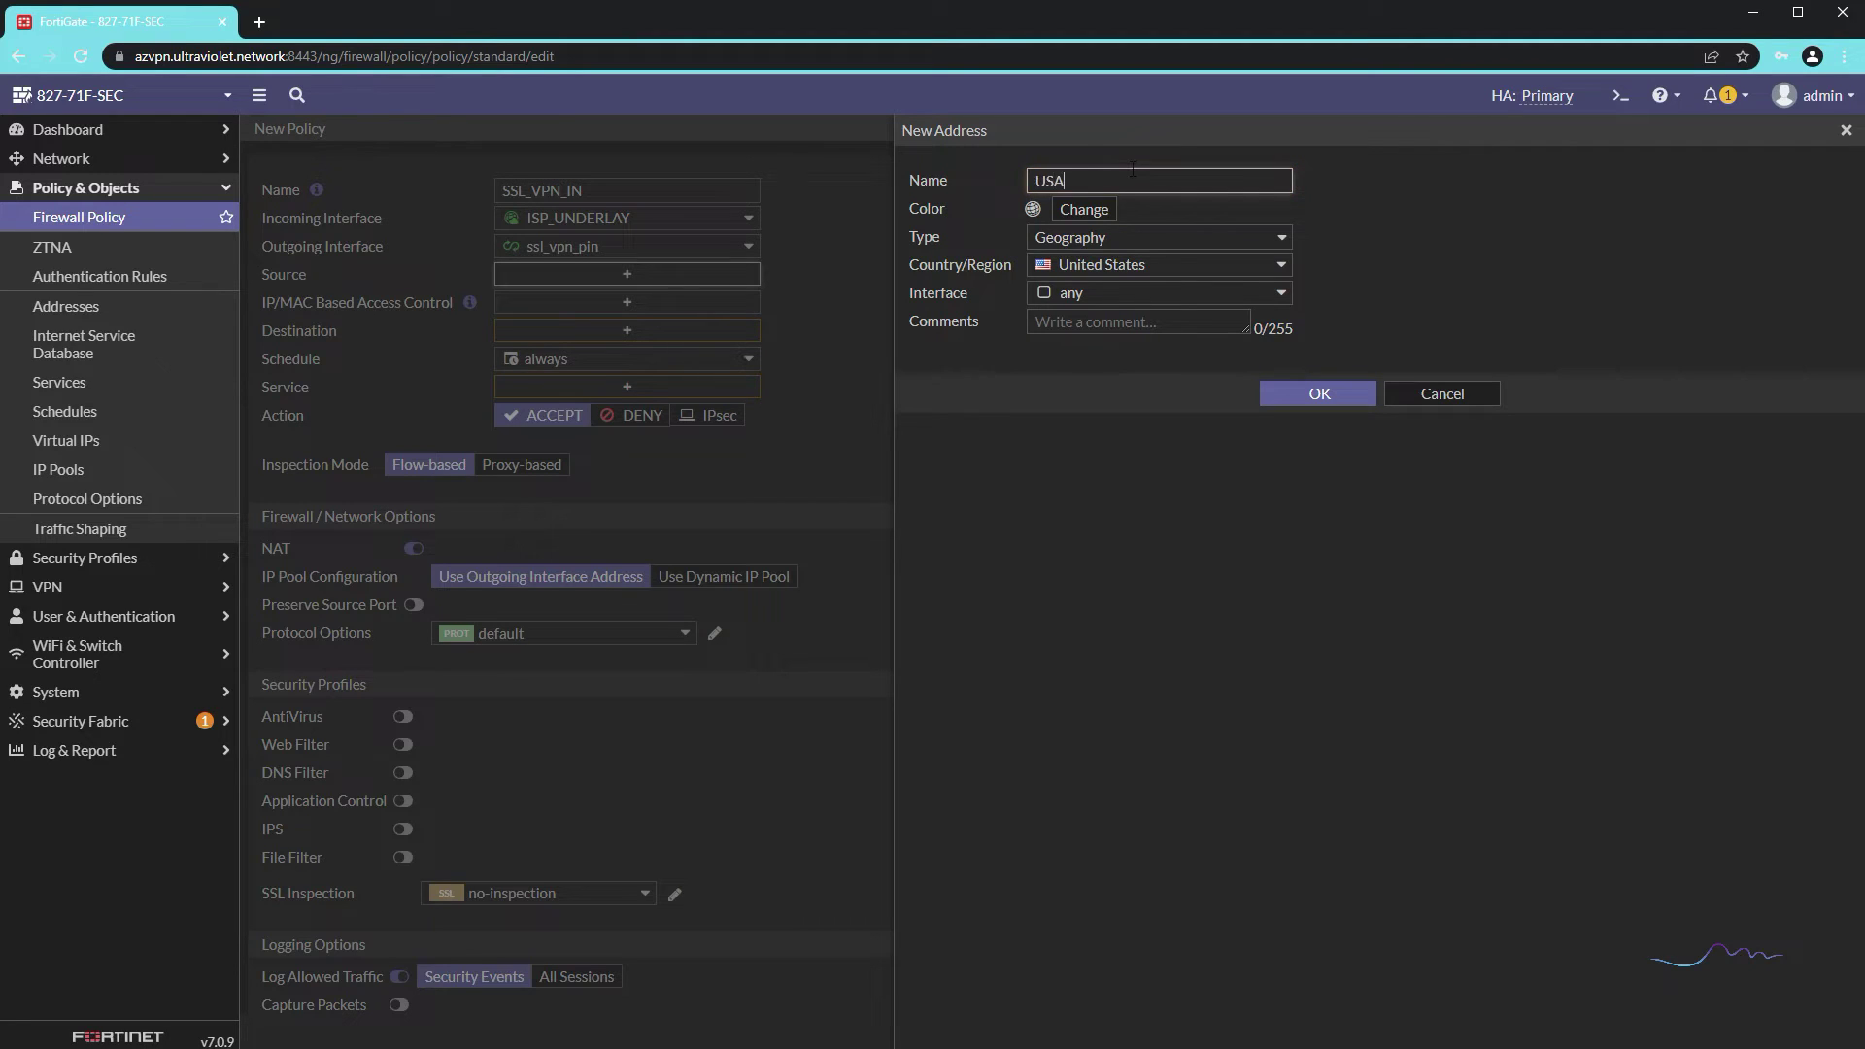
{"action": "left_click", "coordinate": [1292, 393]}
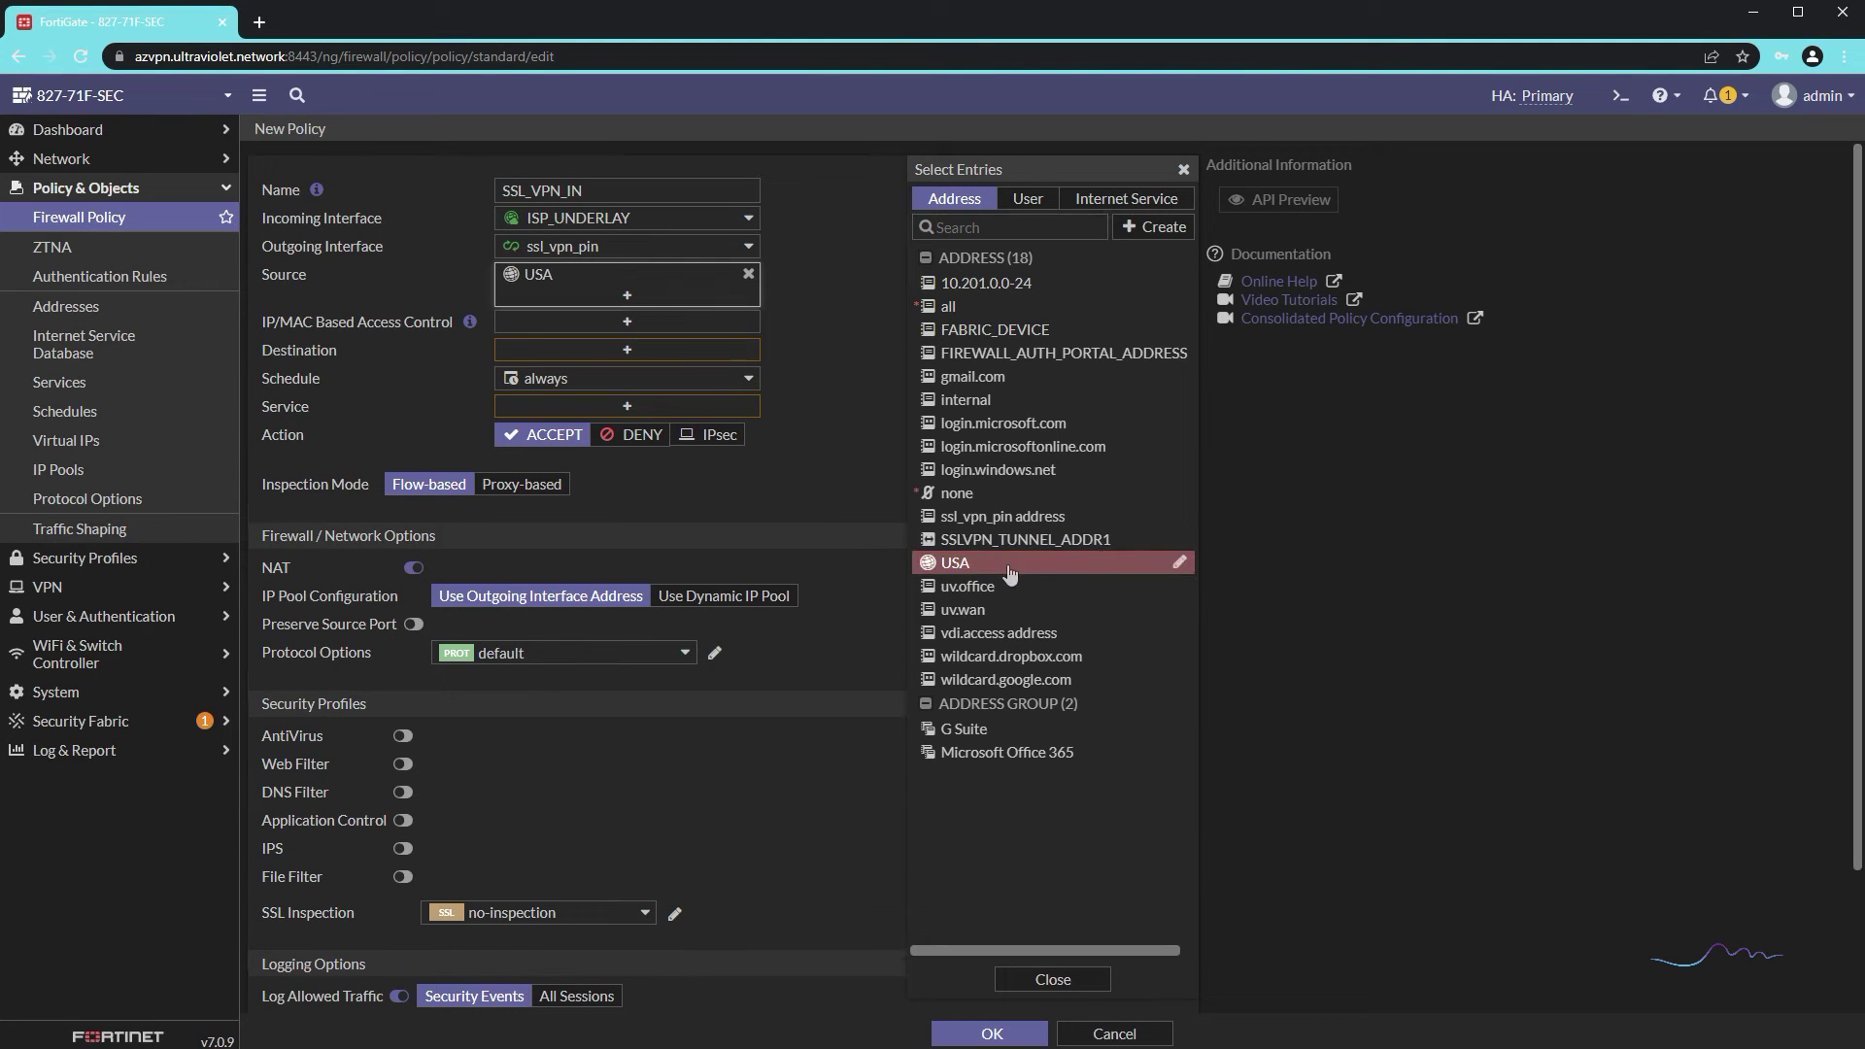
Step: Set the policy's destination to the virtual IP vip_ssl_vpn and its service to HTTPS
{"action": "left_click", "coordinate": [627, 357]}
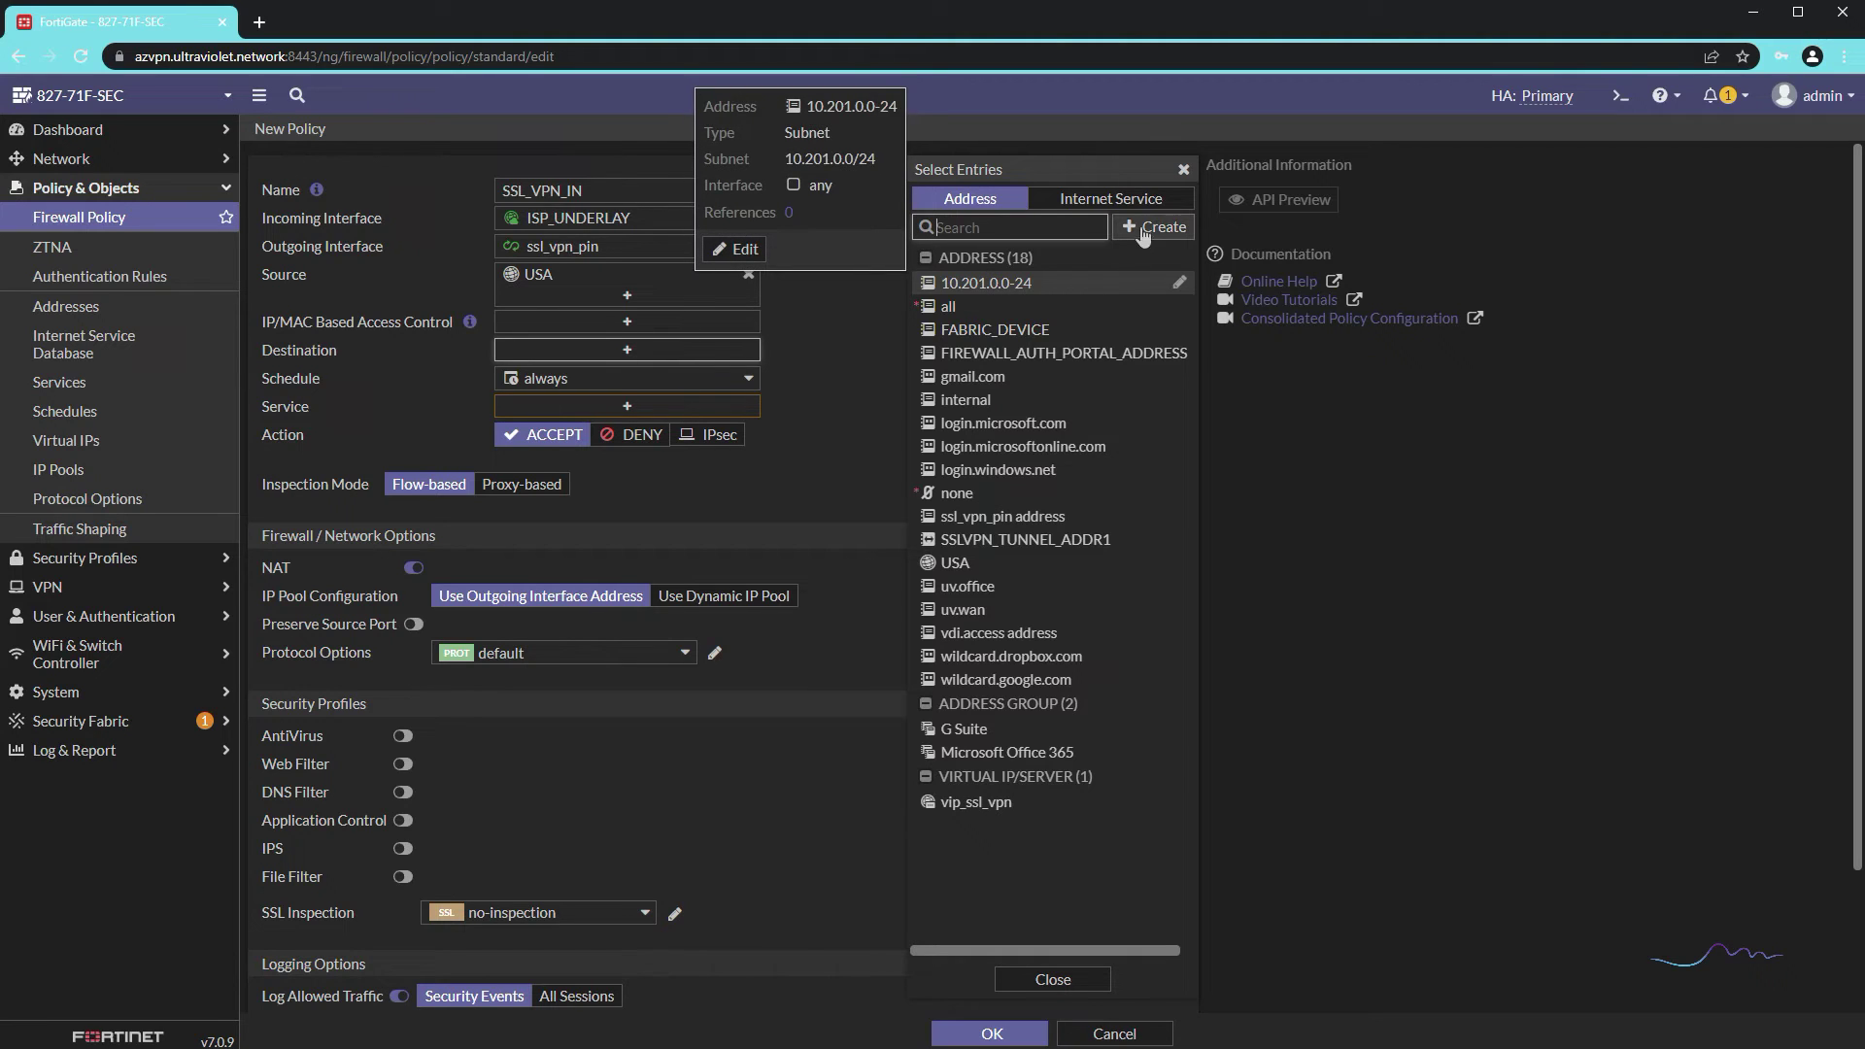
{"action": "left_click", "coordinate": [991, 802]}
{"action": "left_click", "coordinate": [1087, 983]}
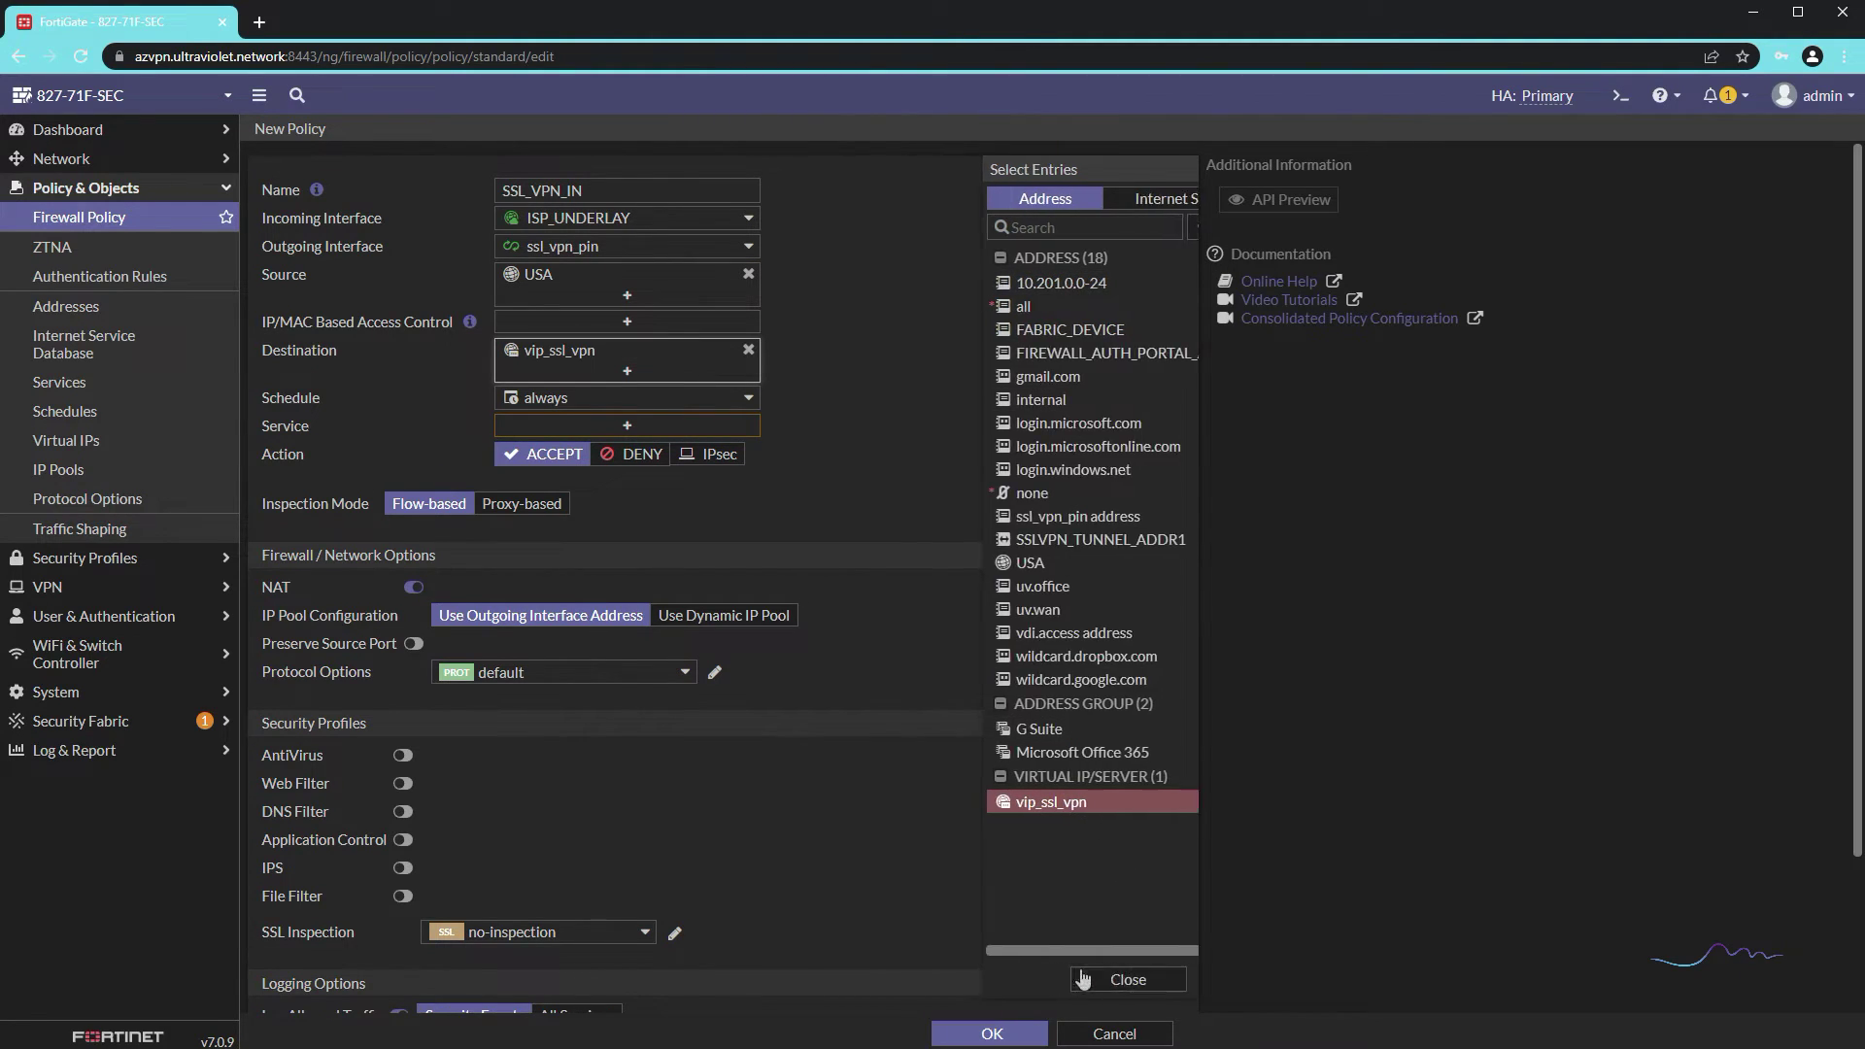
{"action": "left_click", "coordinate": [617, 427]}
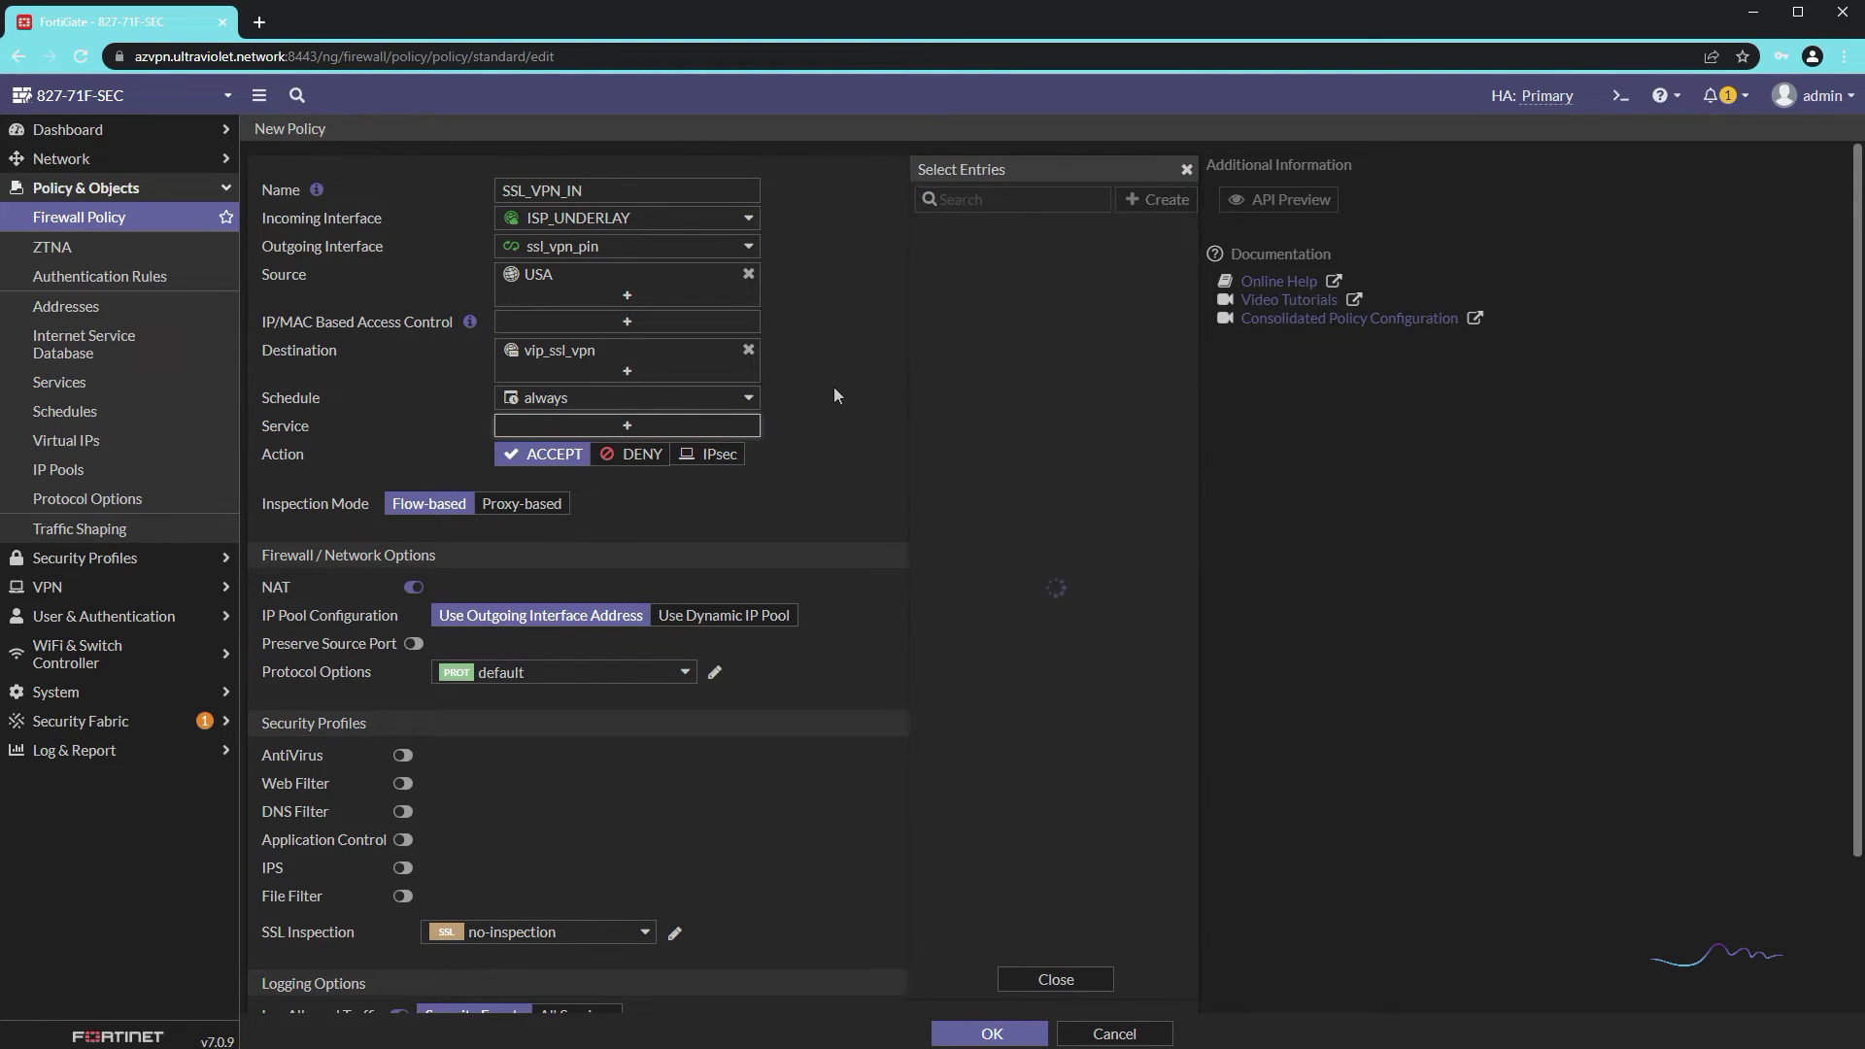
{"action": "left_click", "coordinate": [989, 440]}
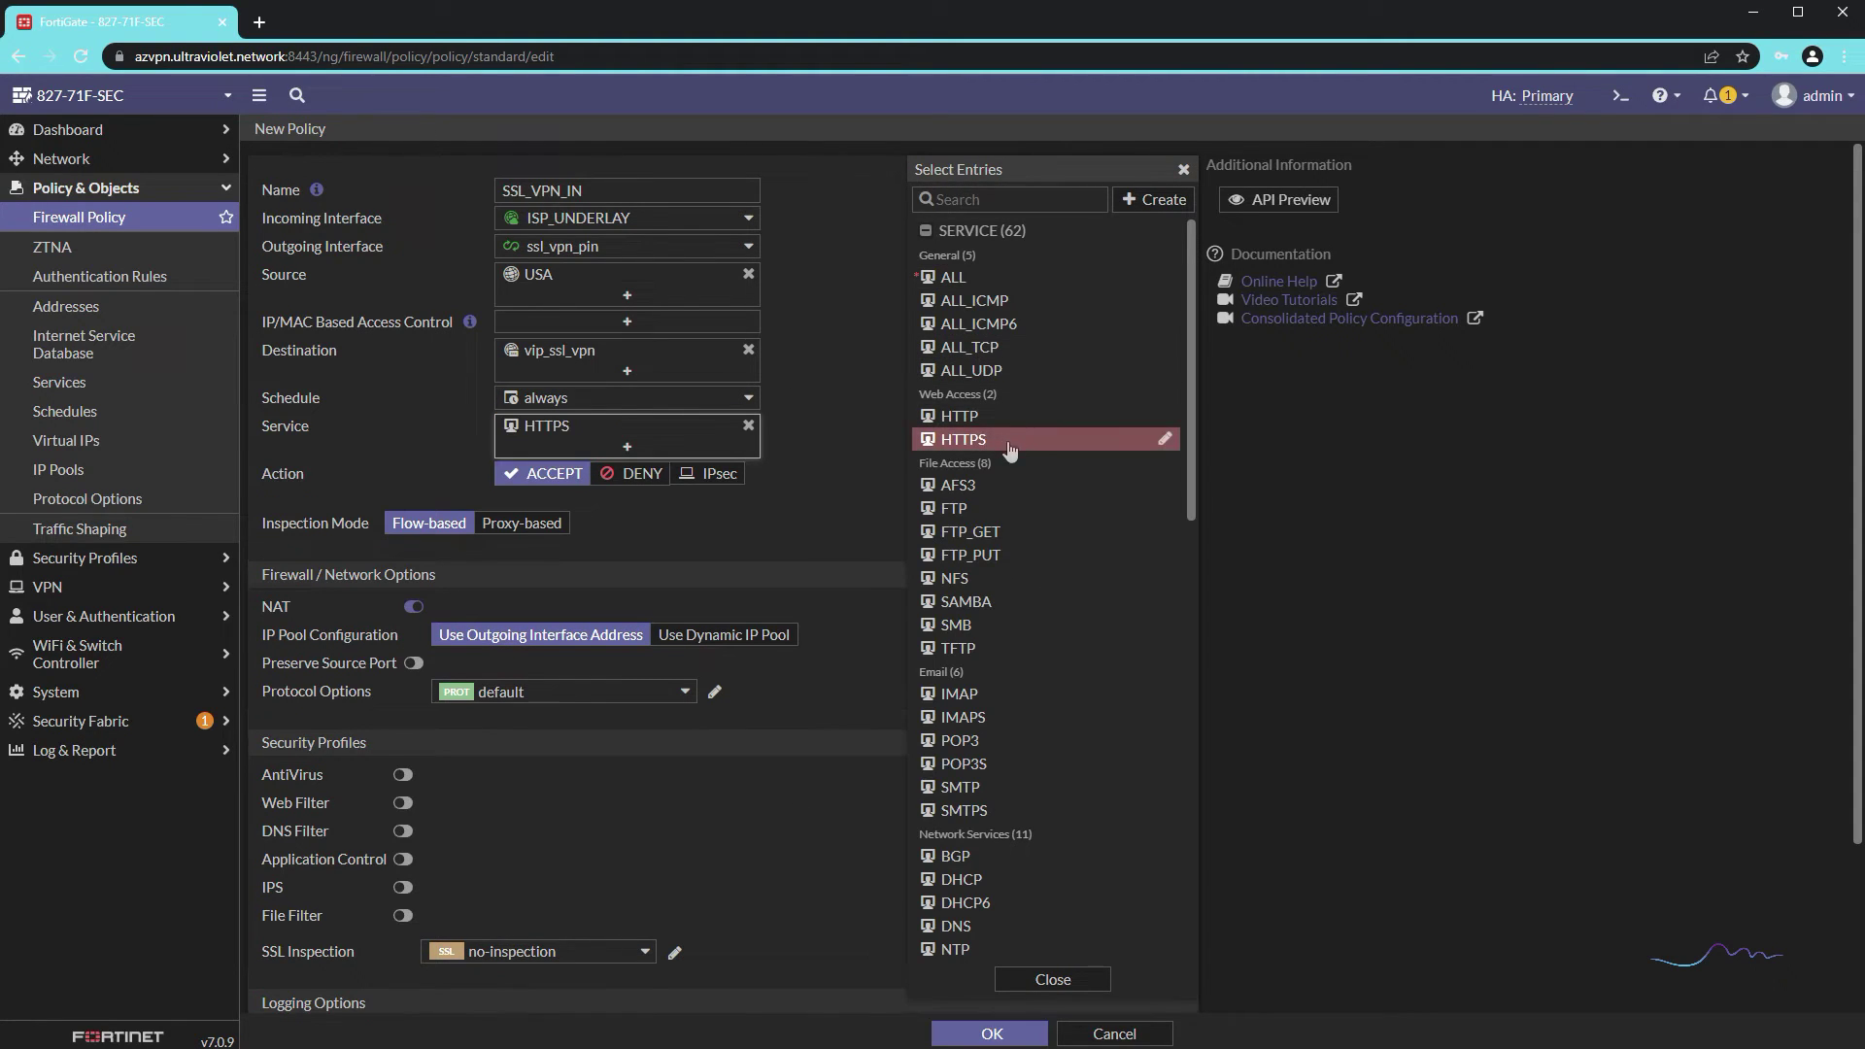
{"action": "left_click", "coordinate": [1055, 981]}
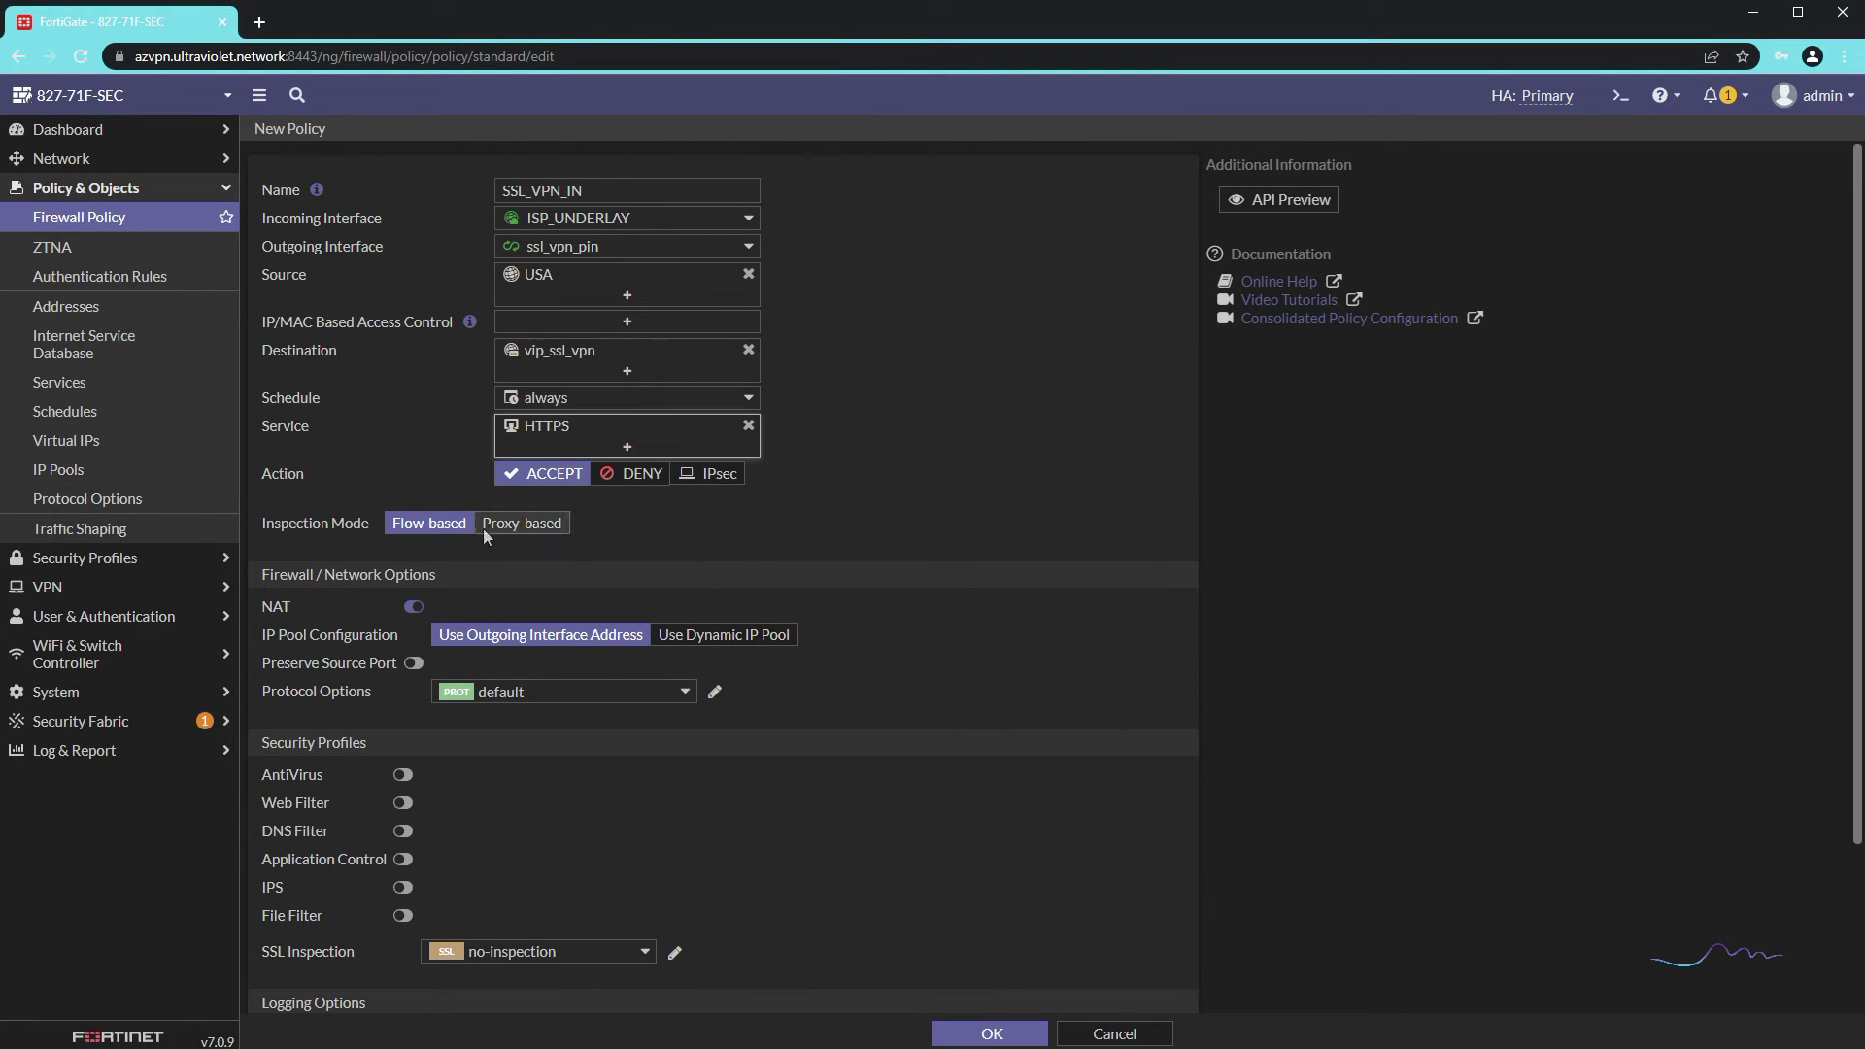
Step: Disable NAT on the policy and enable AntiVirus and IPS with their default profiles
{"action": "left_click", "coordinate": [414, 606]}
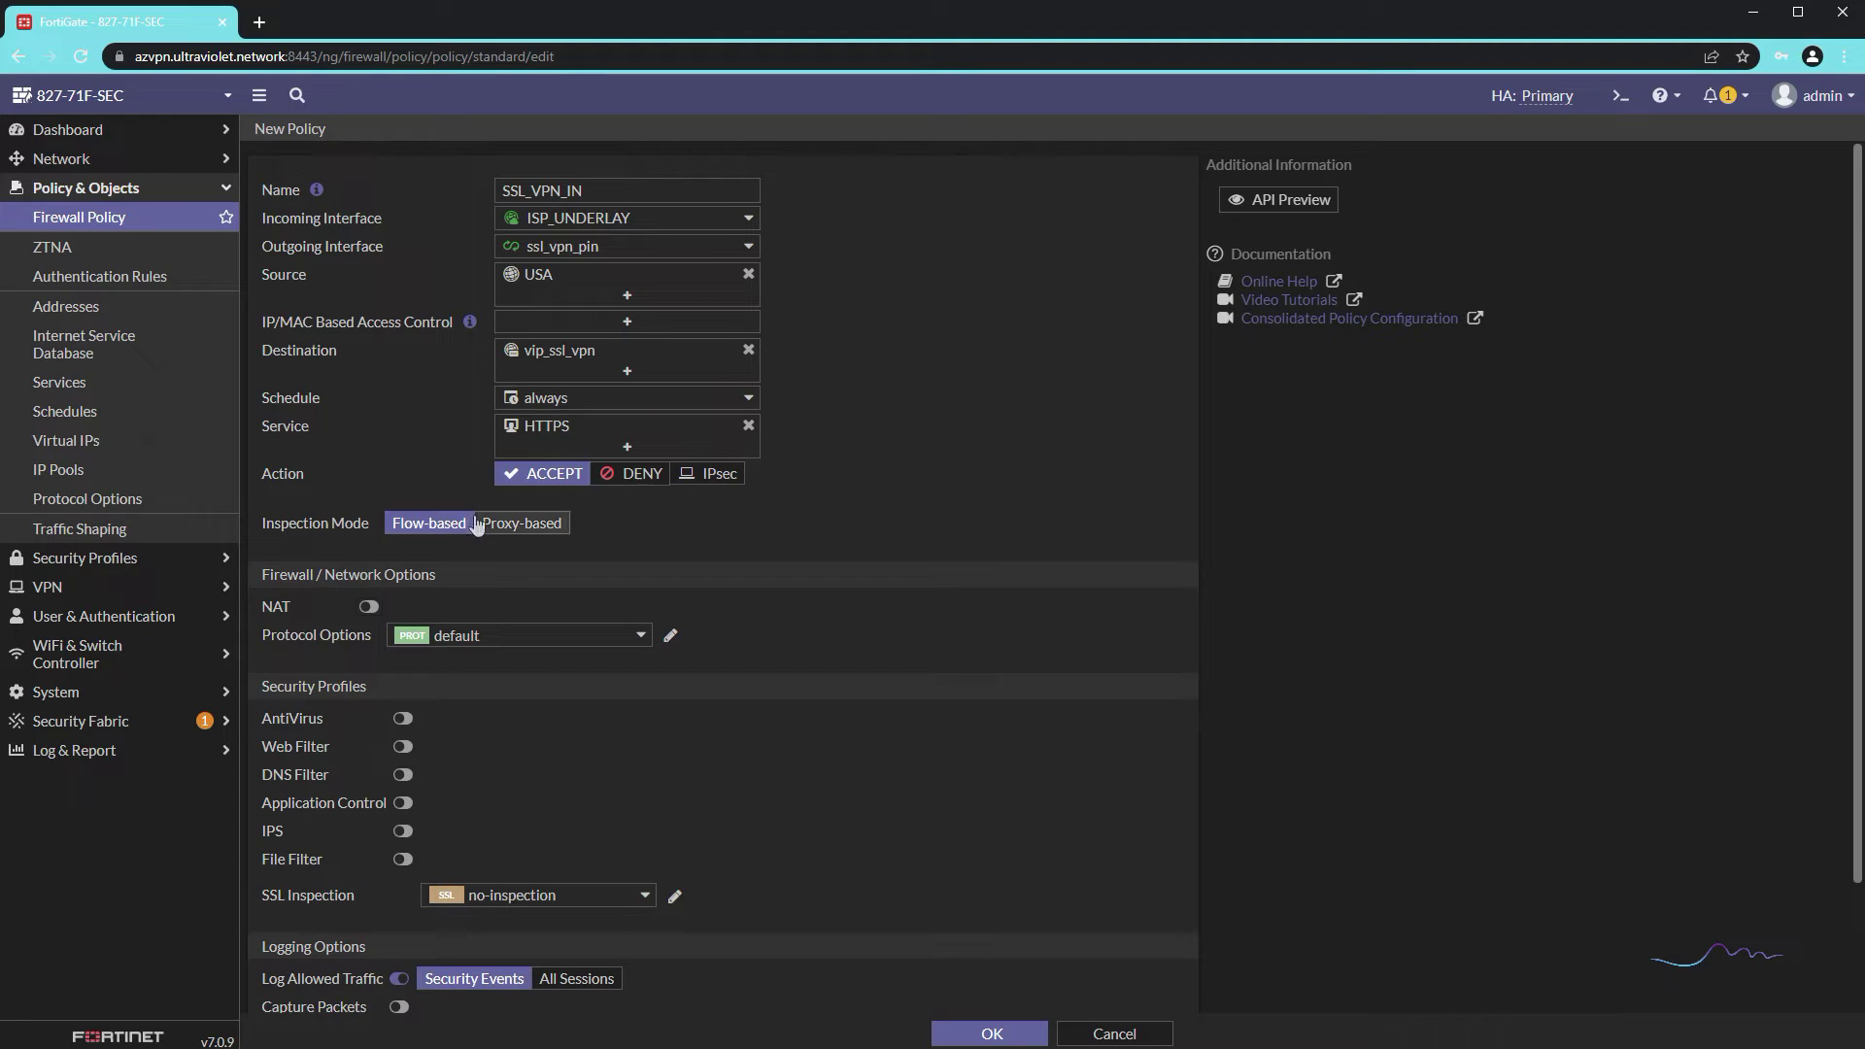
{"action": "scroll", "coordinate": [614, 603], "scroll_direction": "down", "scroll_amount": 1}
{"action": "scroll", "coordinate": [576, 658], "scroll_direction": "down", "scroll_amount": 1}
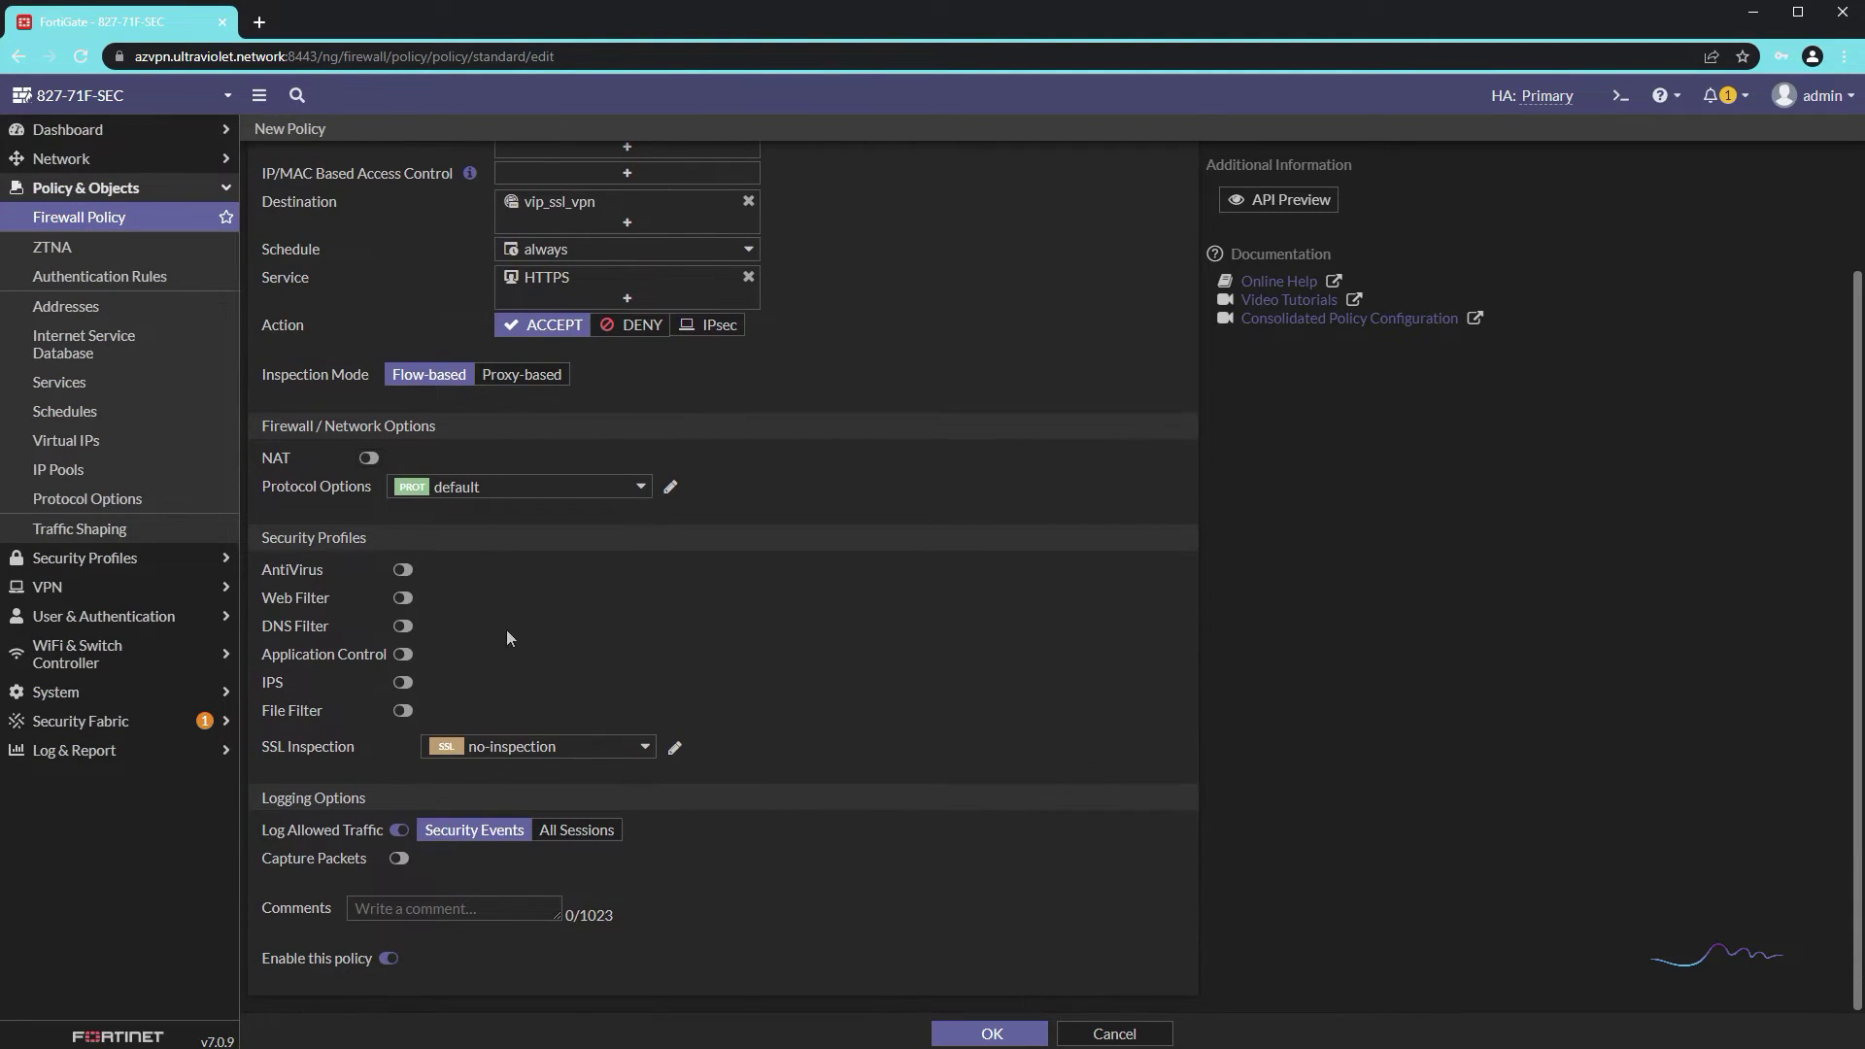
{"action": "left_click", "coordinate": [403, 570]}
{"action": "left_click", "coordinate": [403, 682]}
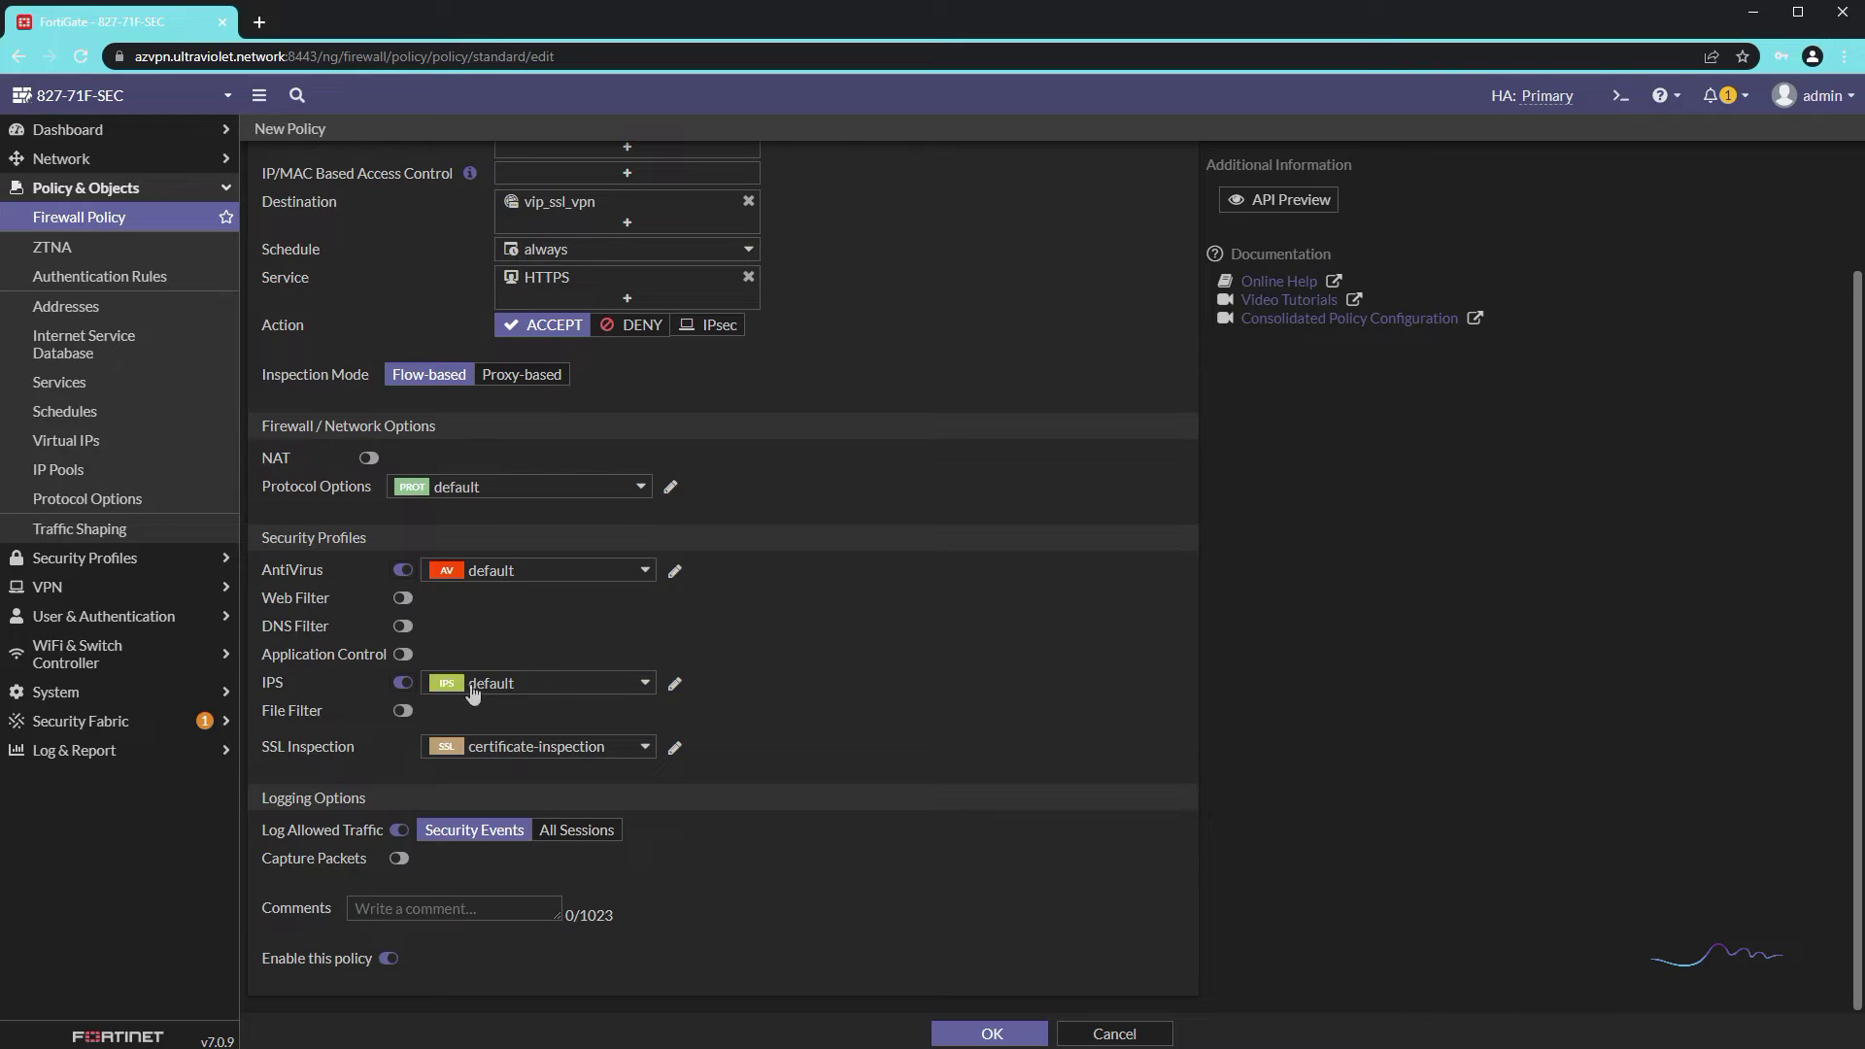
{"action": "left_click", "coordinate": [534, 685]}
{"action": "left_click", "coordinate": [534, 686]}
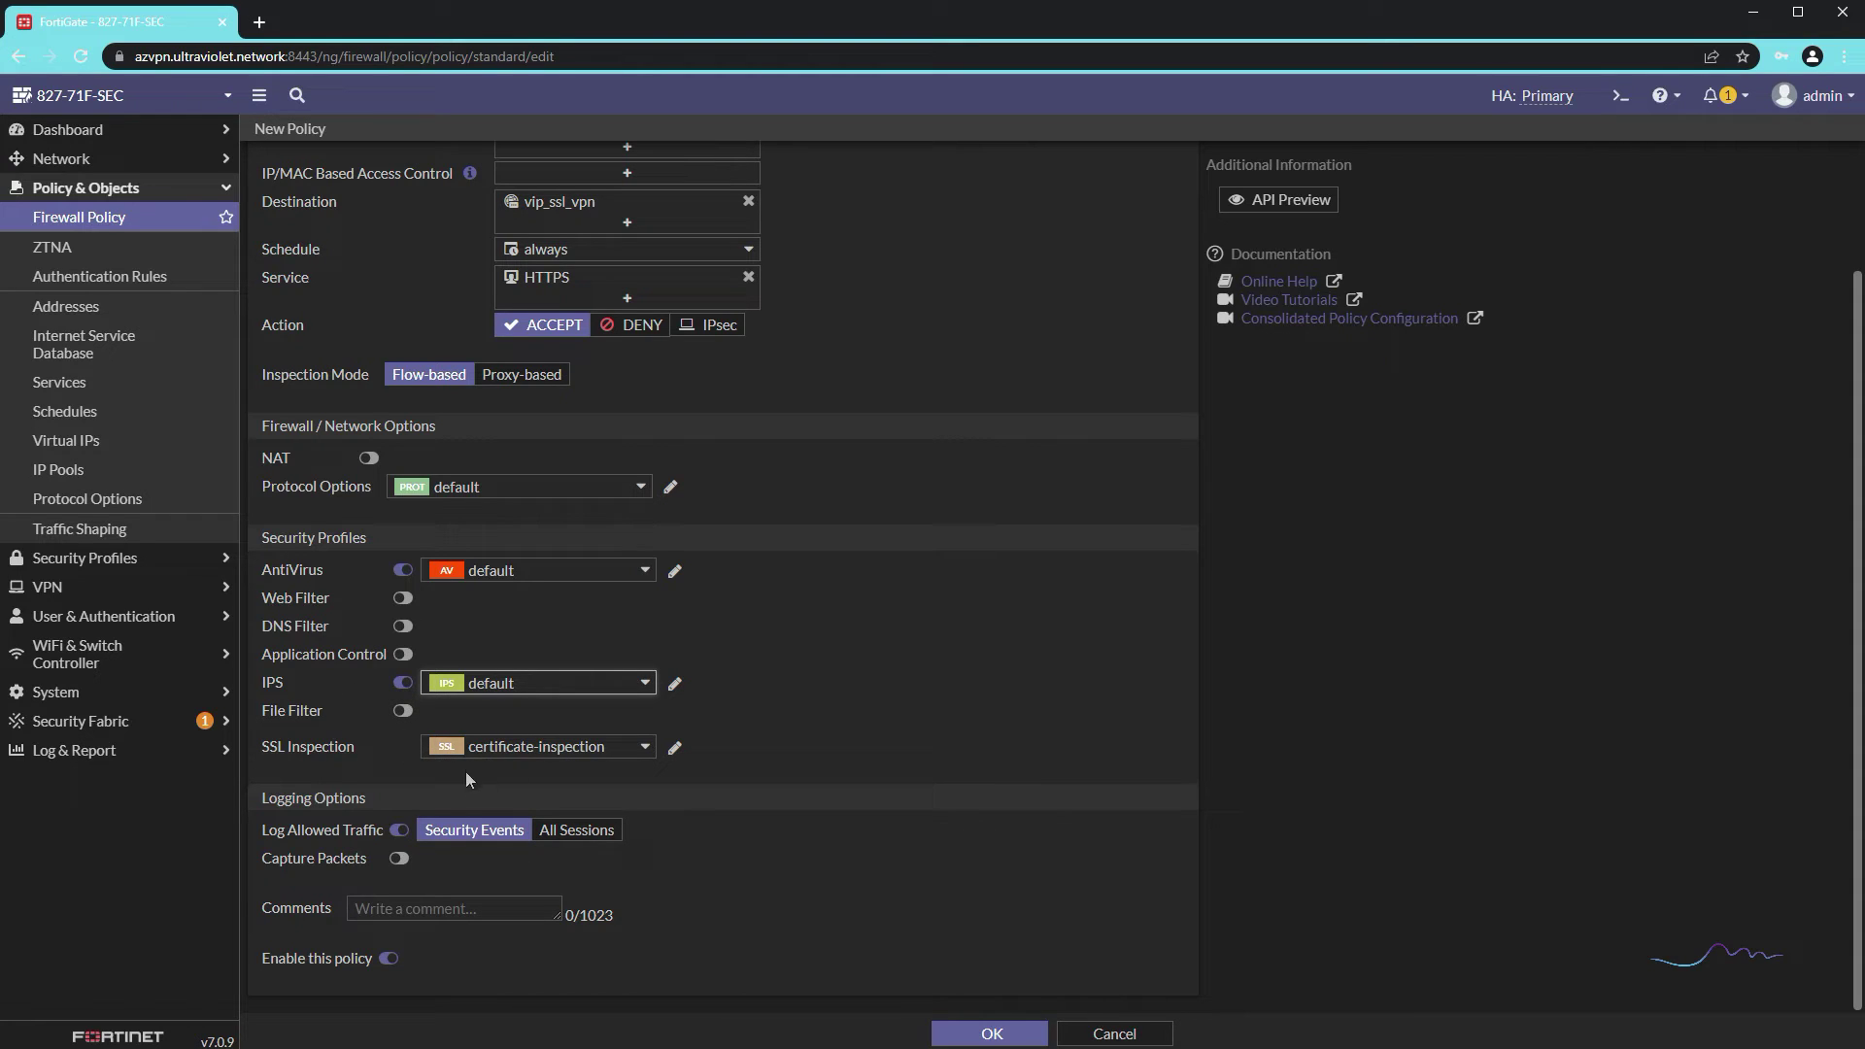
Step: Set the policy to log all sessions and save it
{"action": "left_click", "coordinate": [577, 830]}
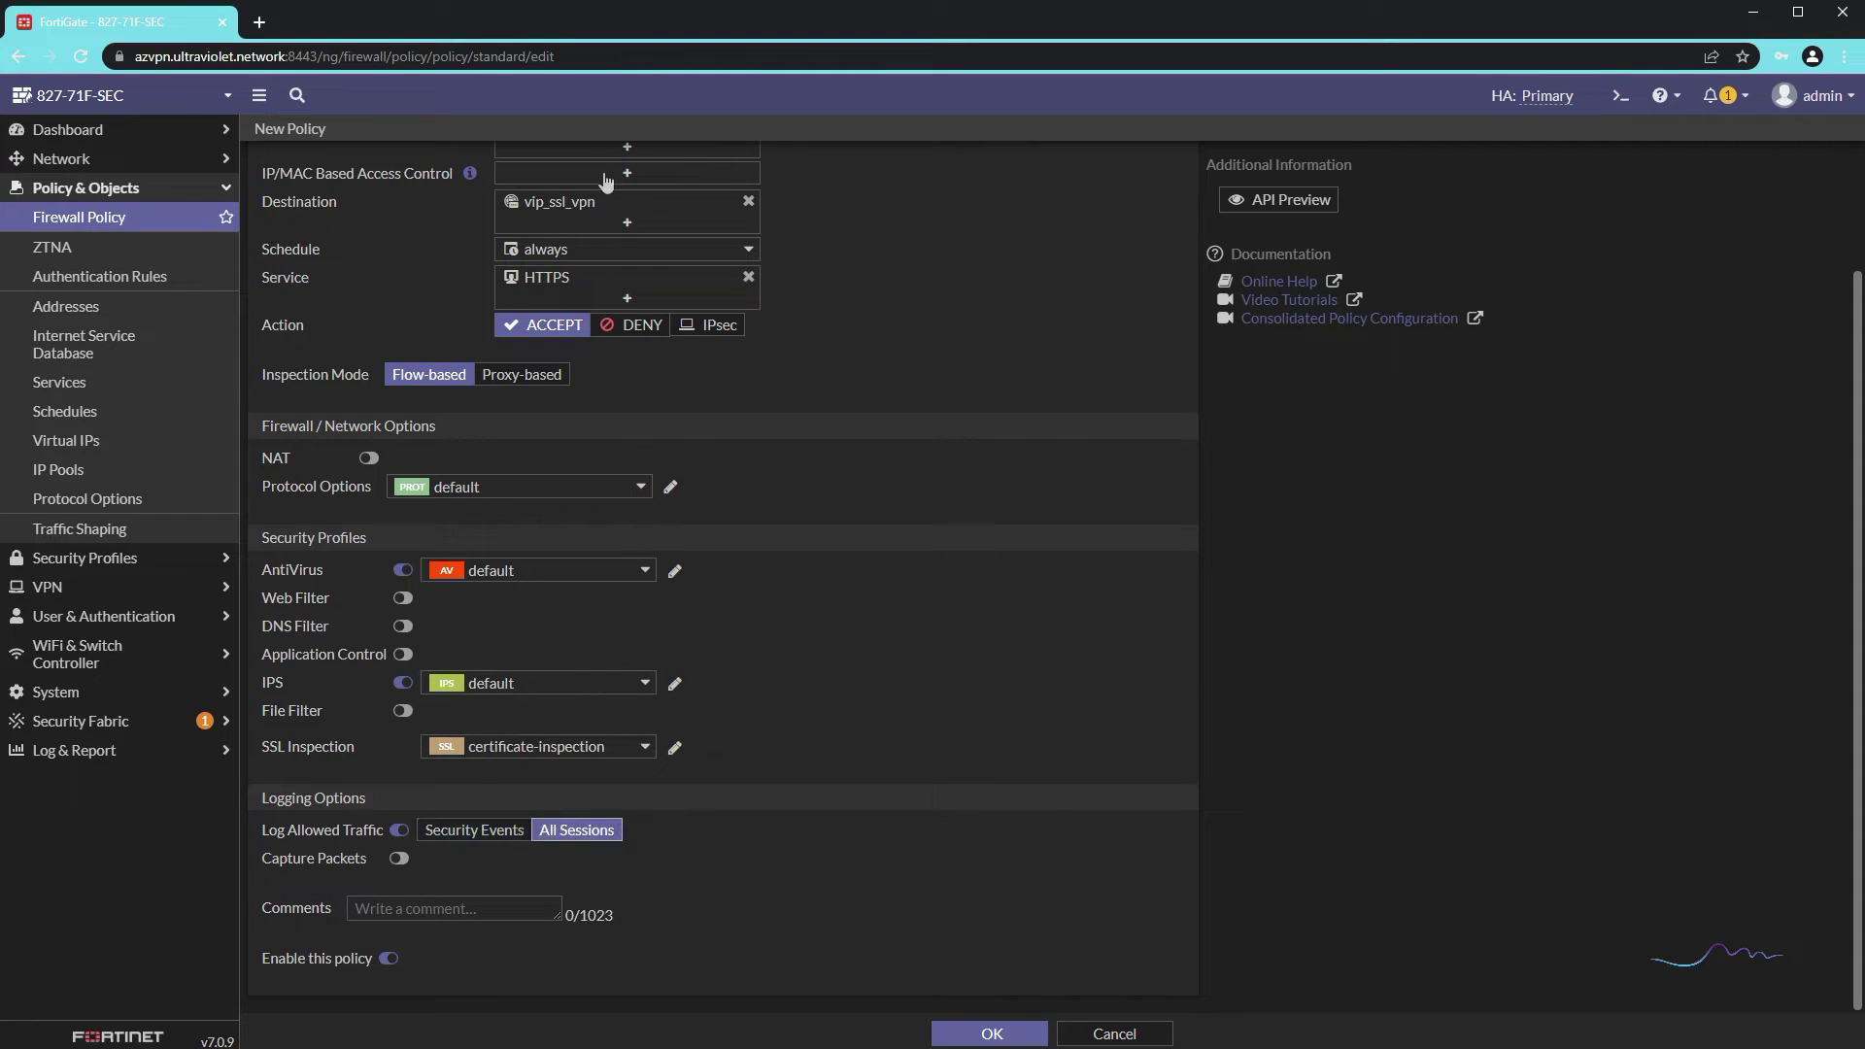
{"action": "scroll", "coordinate": [706, 344], "scroll_direction": "up", "scroll_amount": 2}
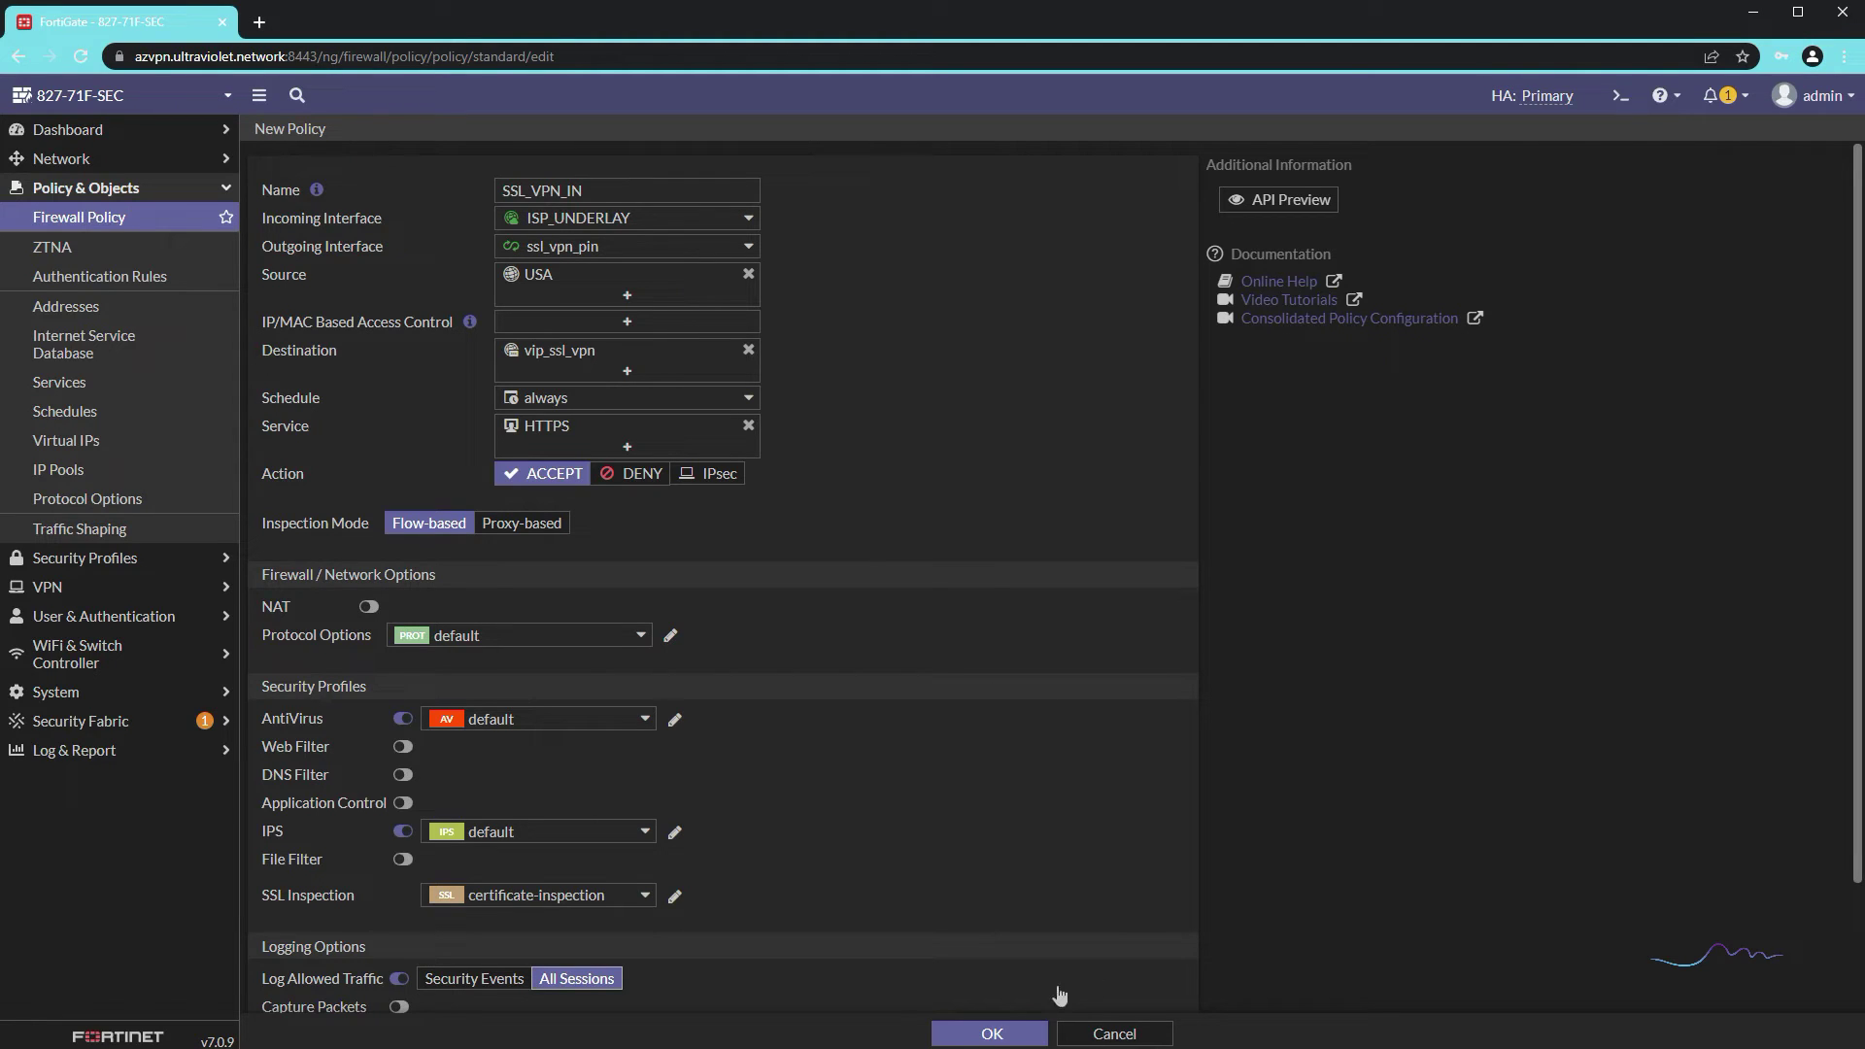
{"action": "left_click", "coordinate": [1000, 1035]}
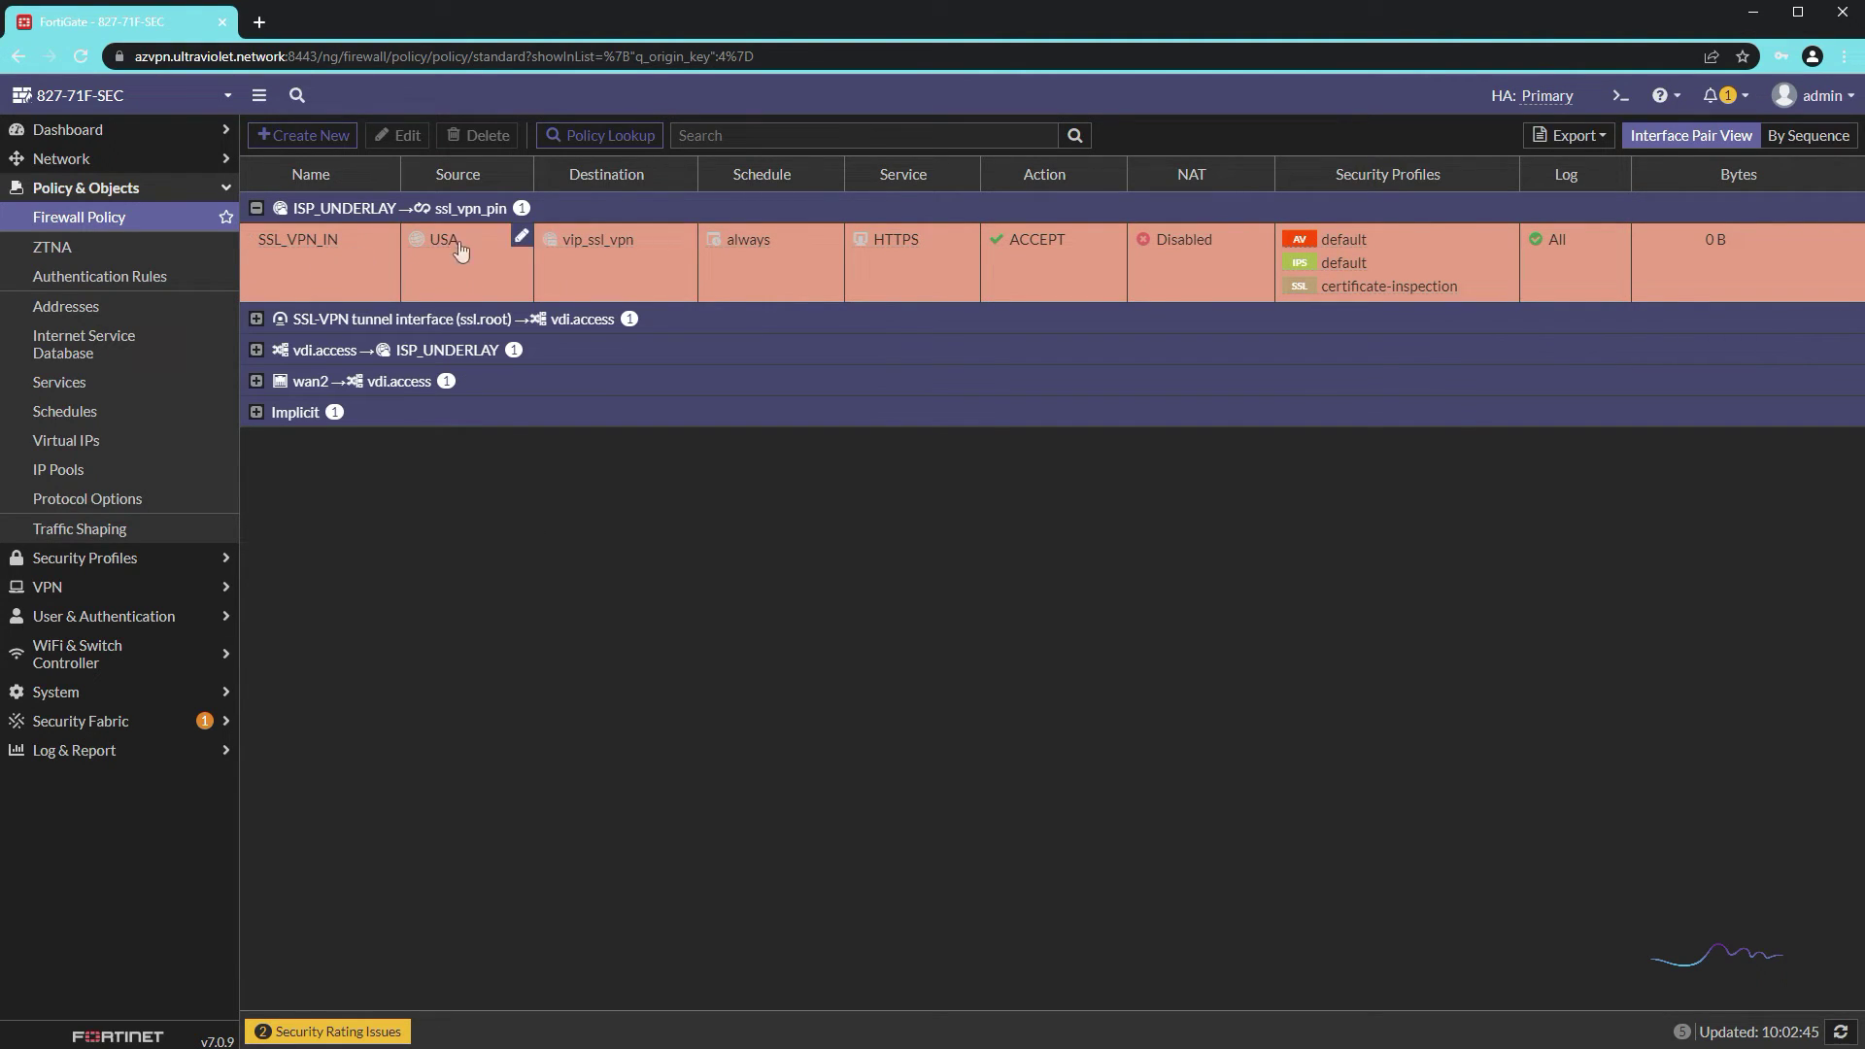
Step: Review the SSL_VPN_IN policy's source, destination and service, and expand the policy from the SSL-VPN tunnel interface to vdi.access
{"action": "mouse_move", "coordinate": [449, 248]}
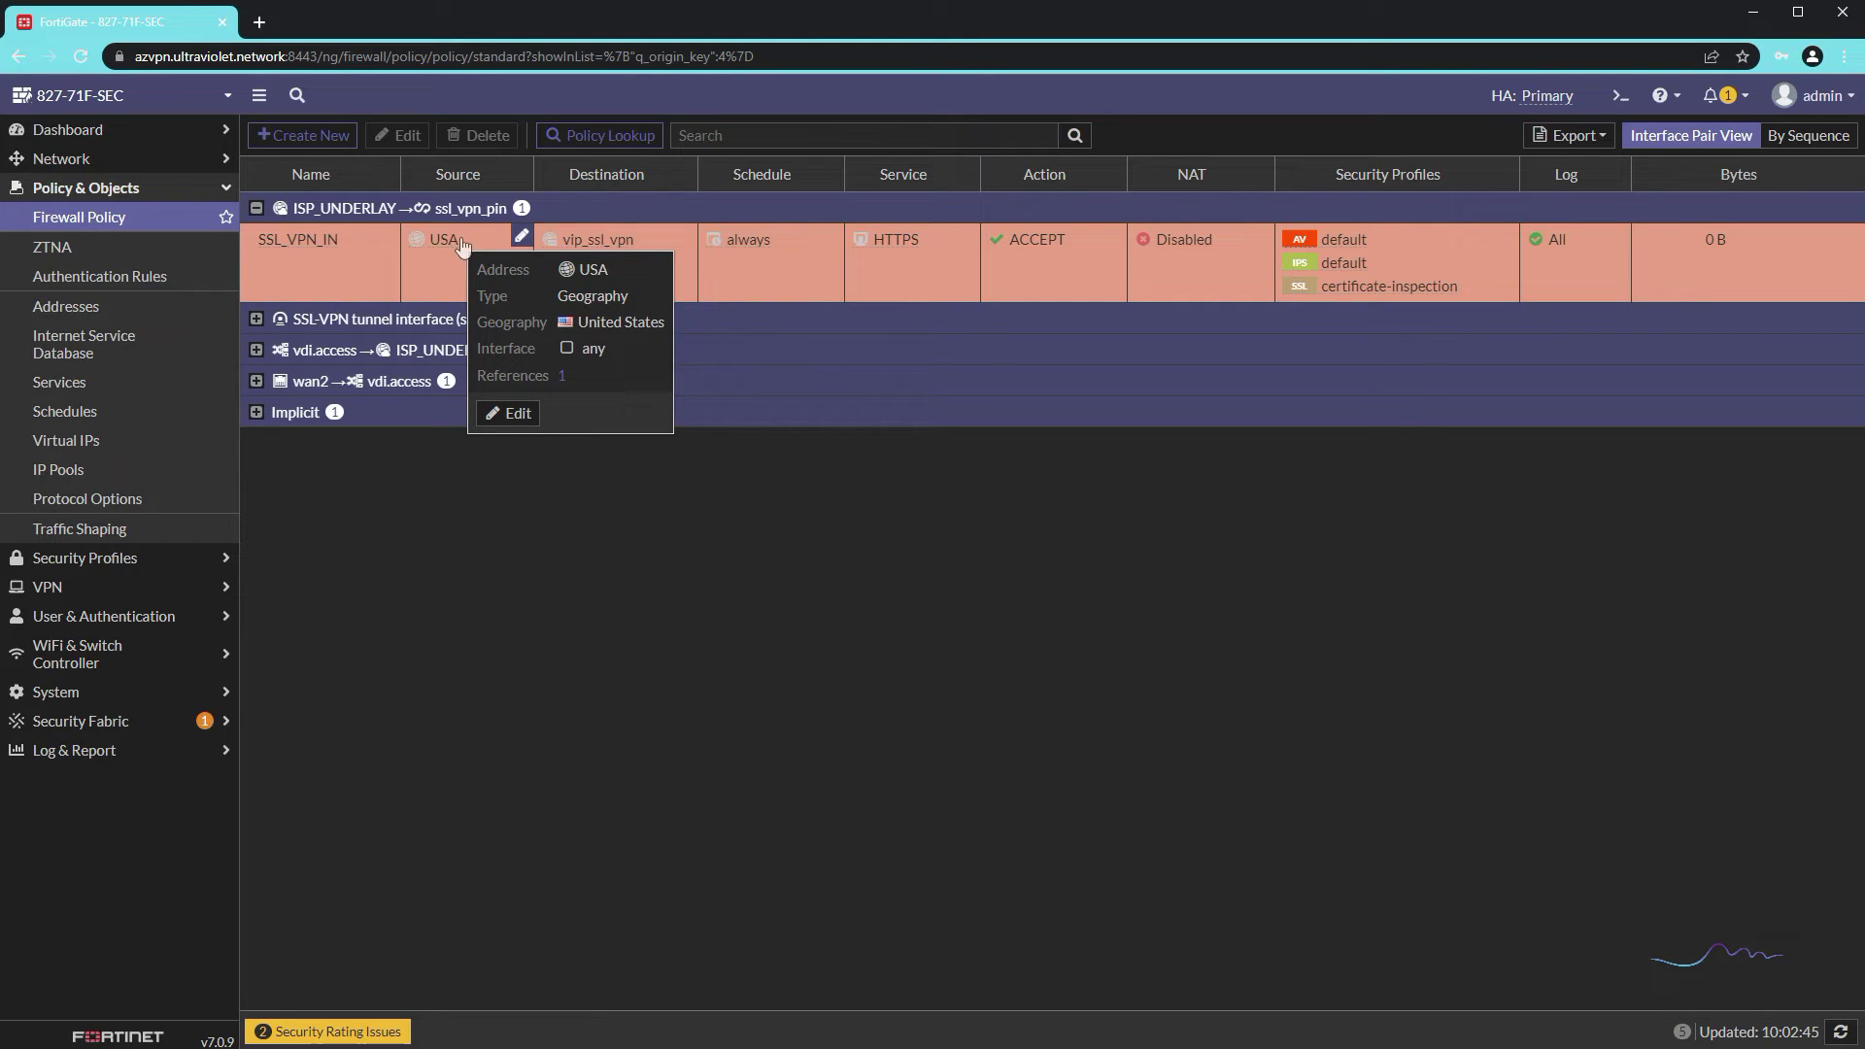
{"action": "mouse_move", "coordinate": [609, 245]}
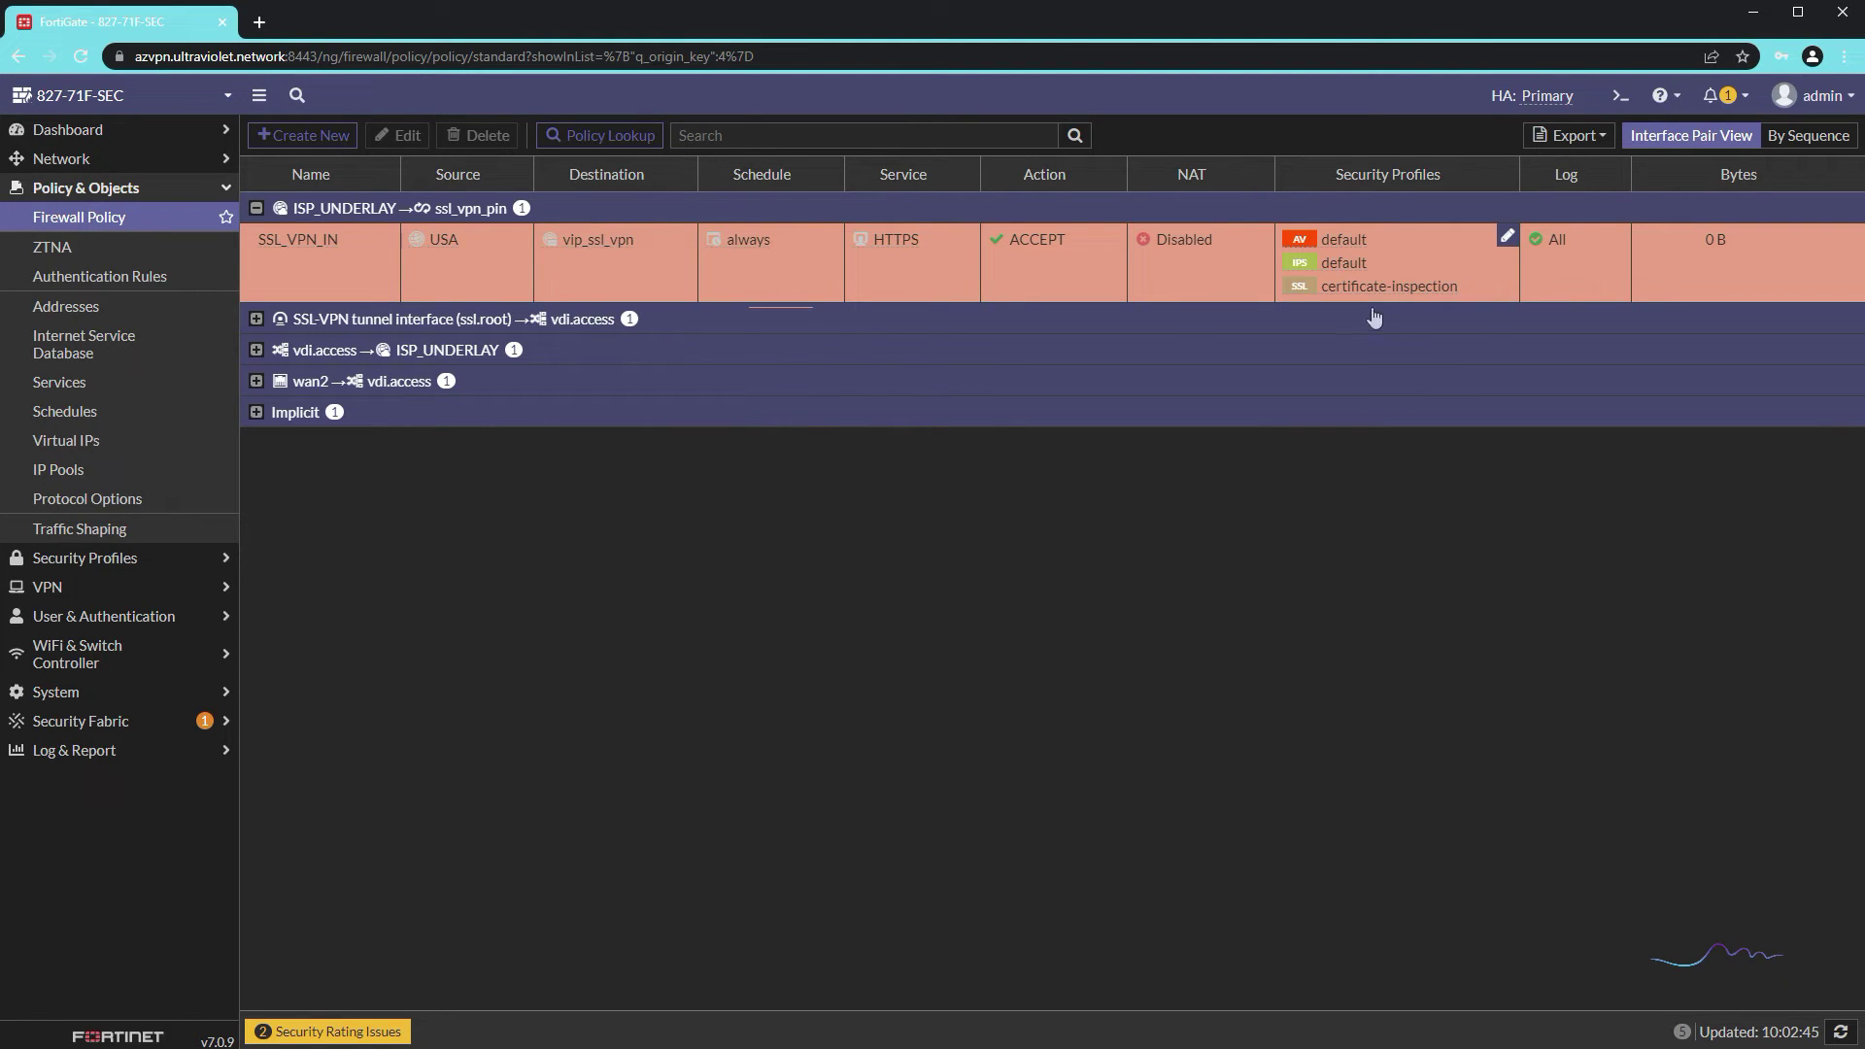
{"action": "mouse_move", "coordinate": [894, 247]}
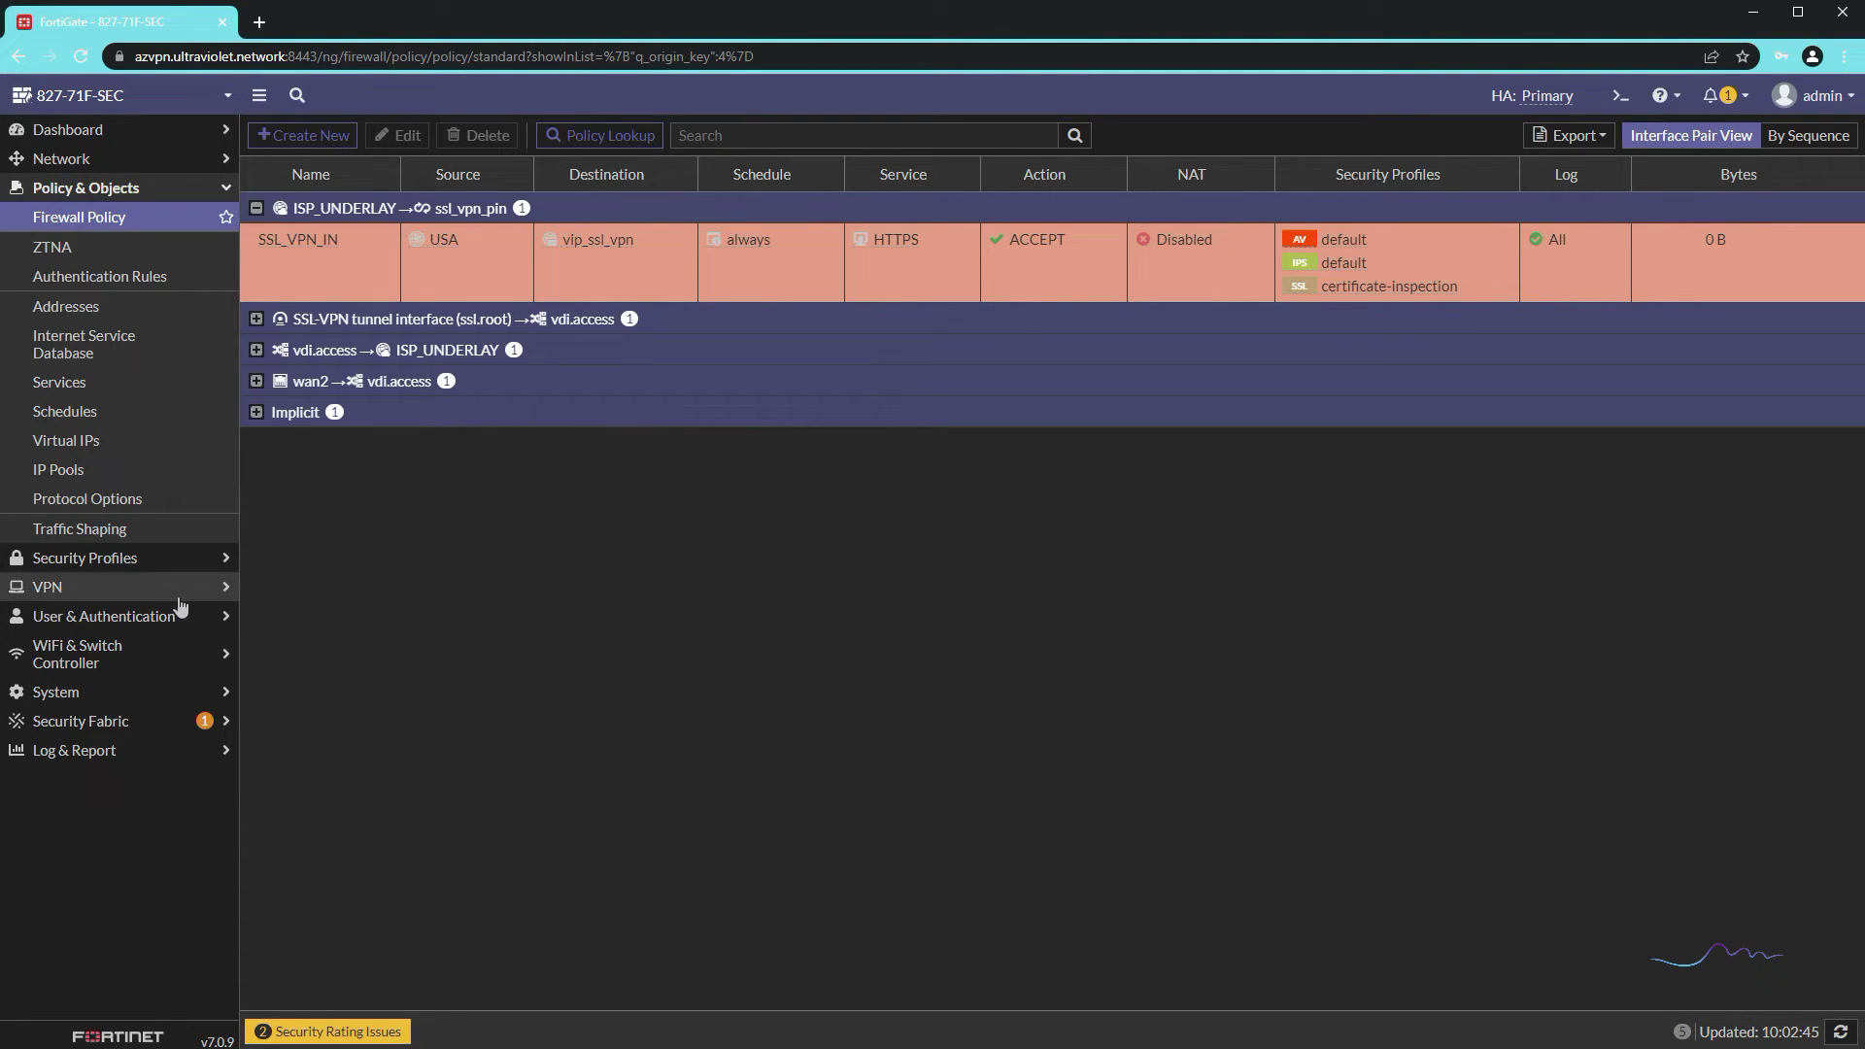
{"action": "left_click", "coordinate": [255, 319]}
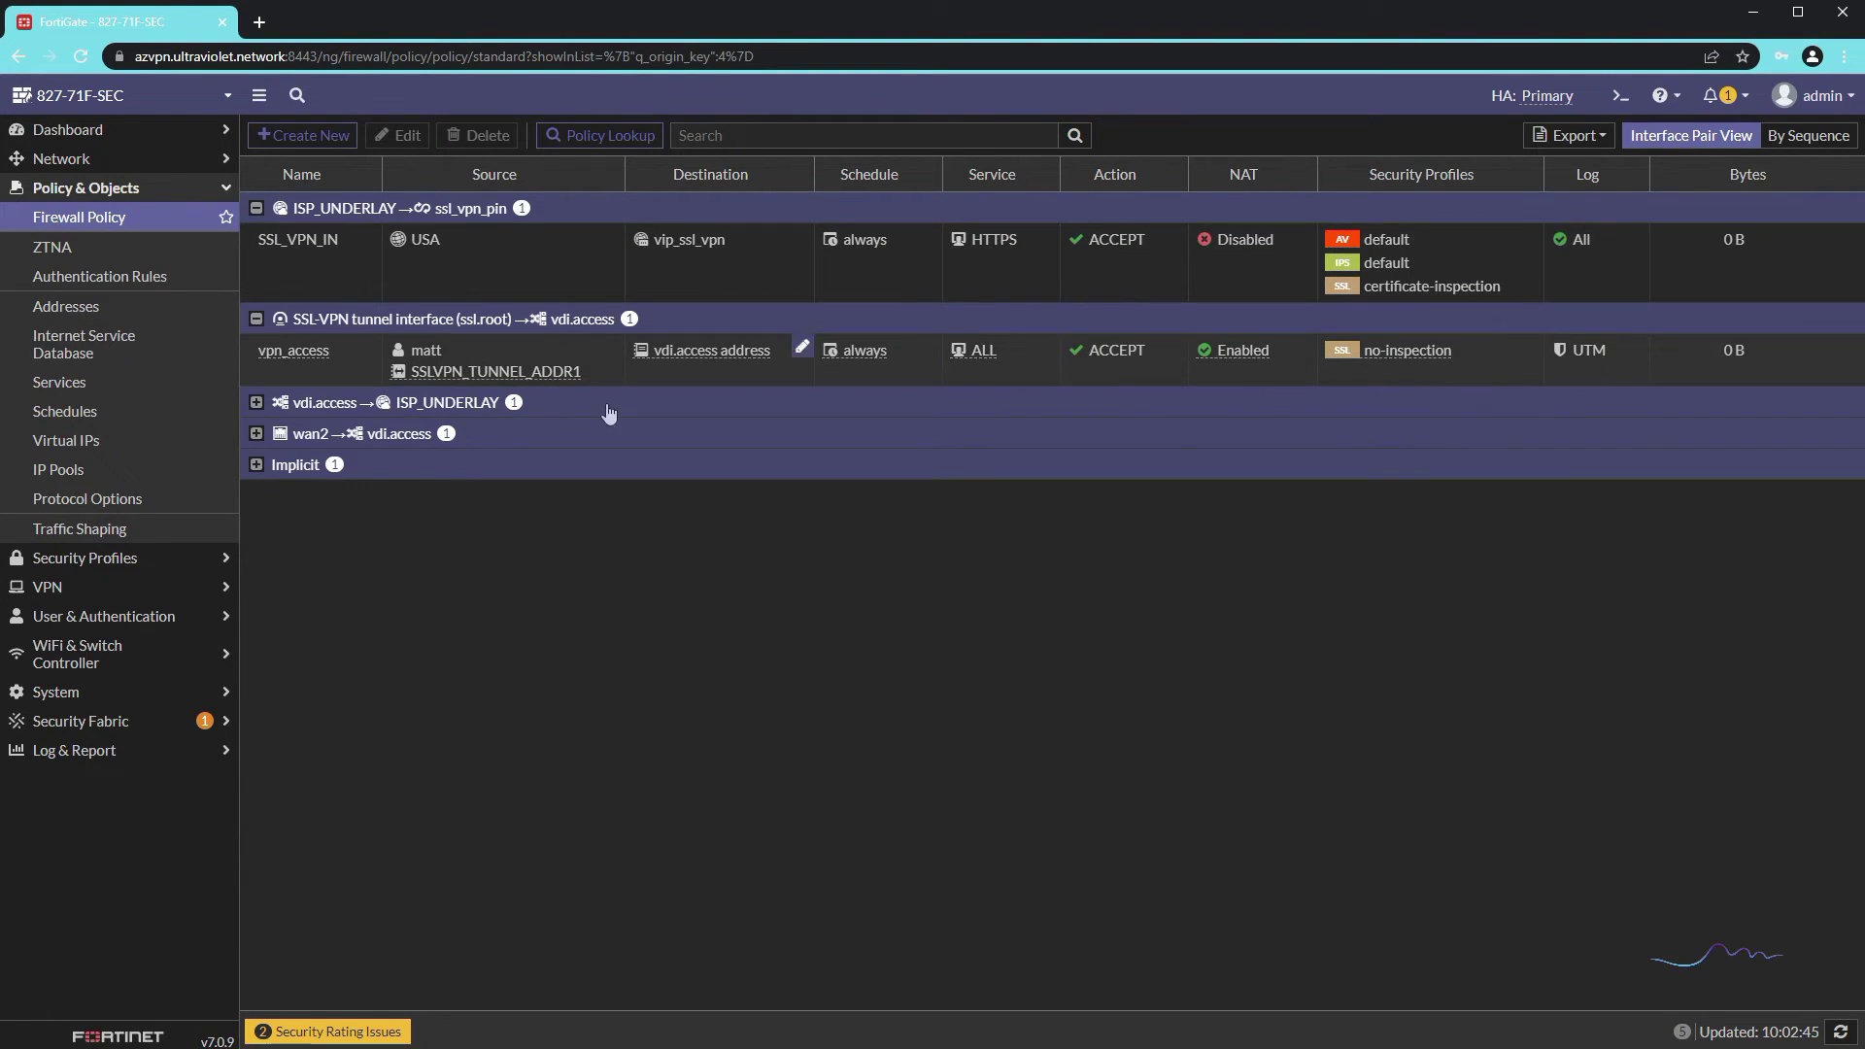
Step: Replace wan1 and wan2 with ssl_vpn_pin as the listening interface in the SSL-VPN settings and apply the change
{"action": "left_click", "coordinate": [122, 693]}
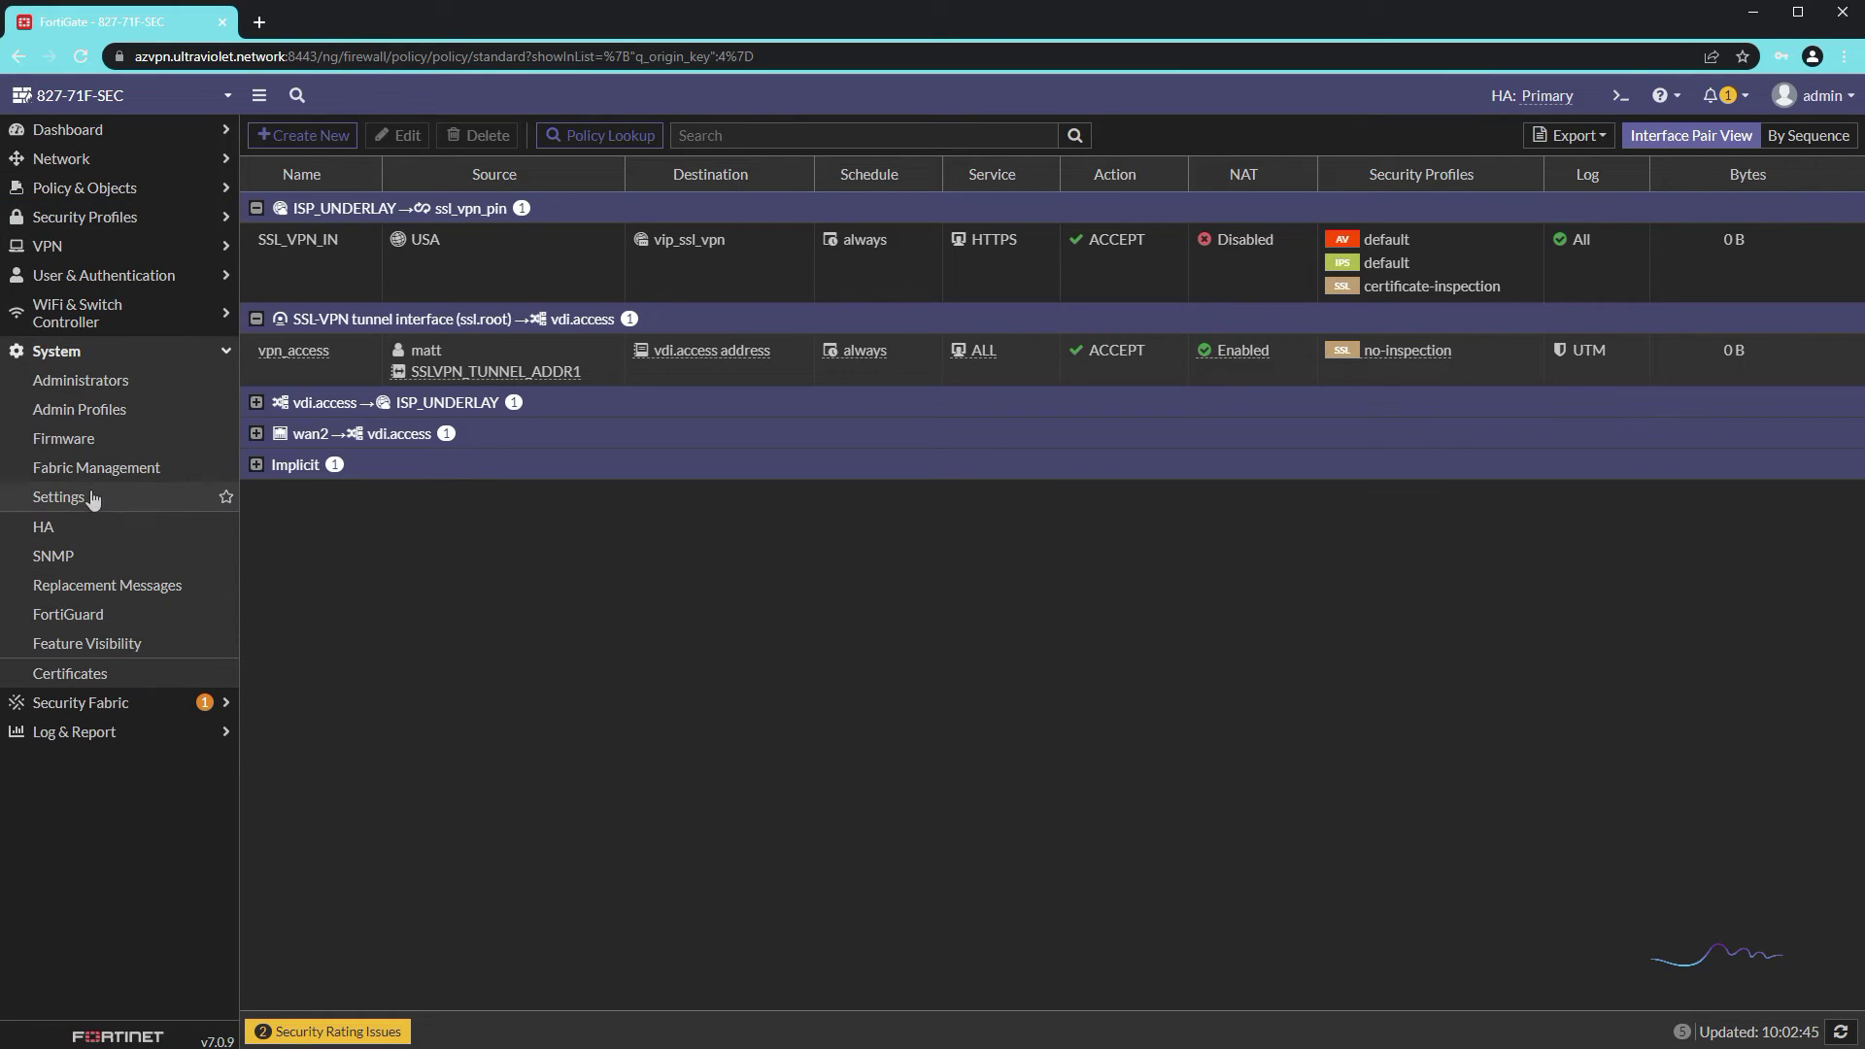
{"action": "left_click", "coordinate": [93, 246]}
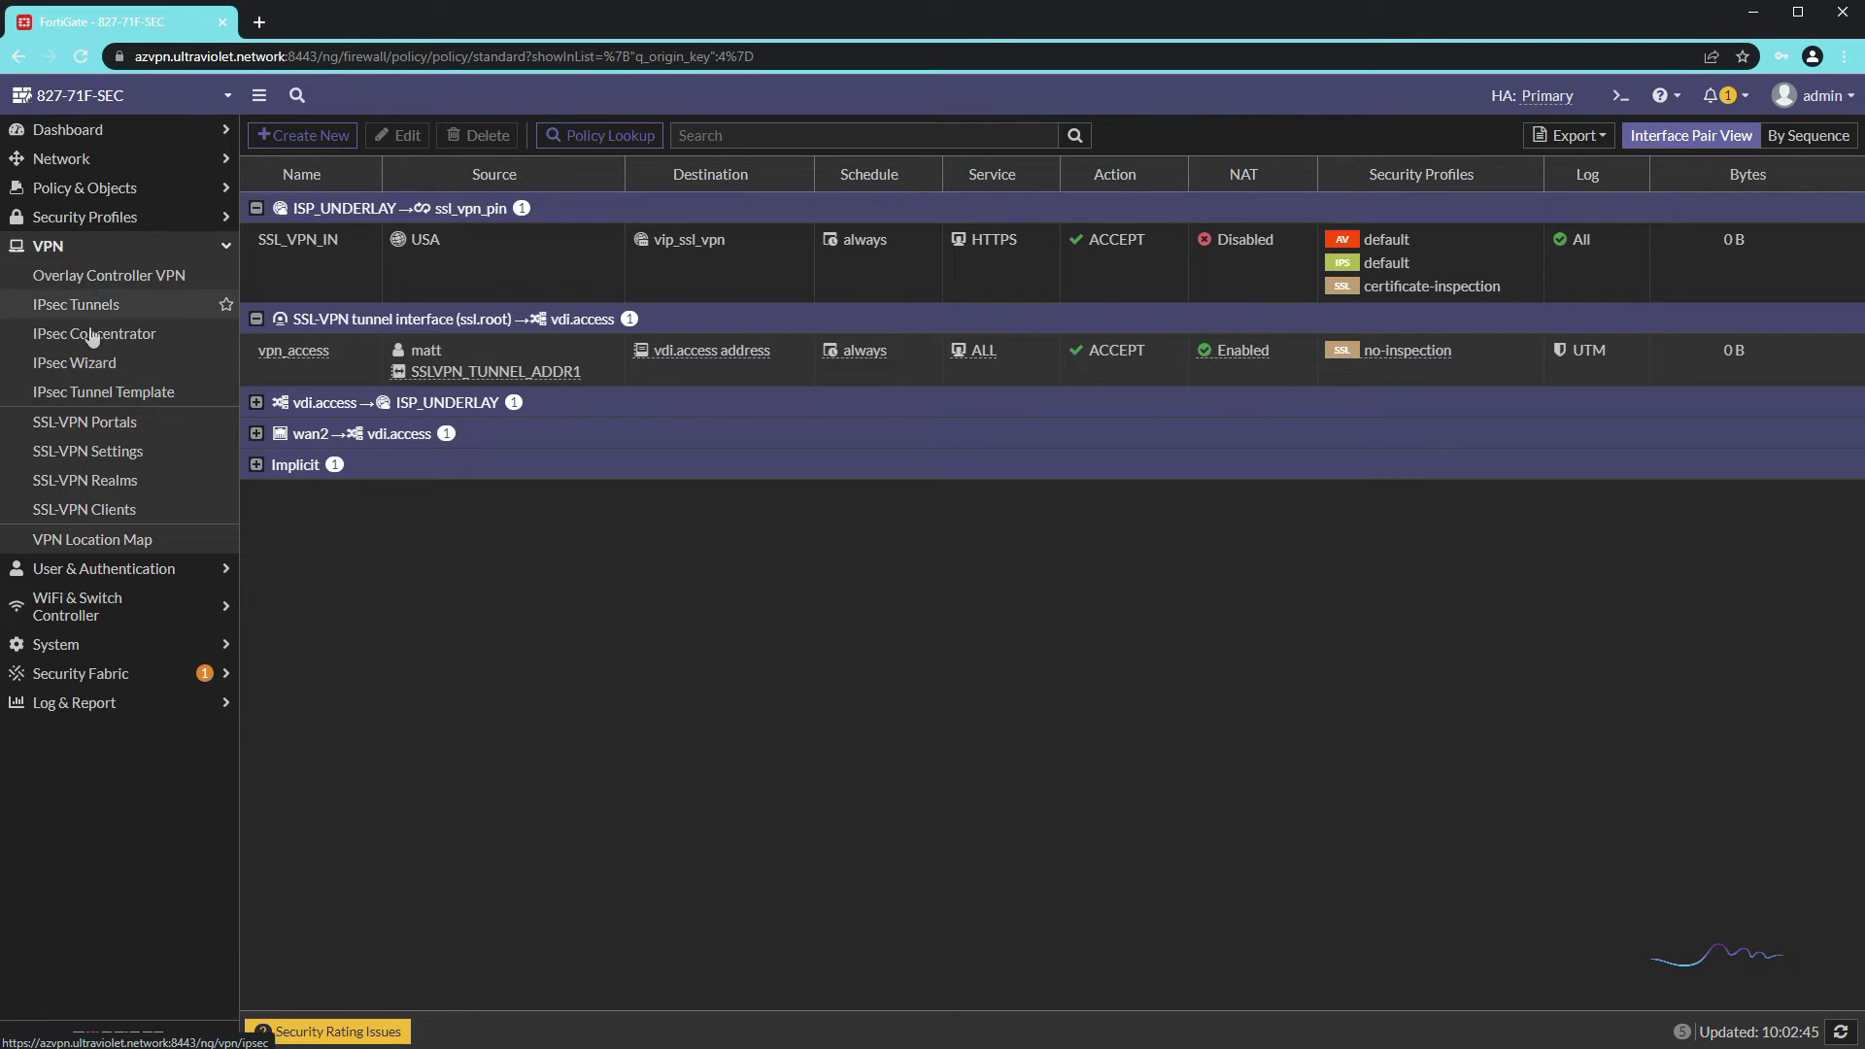
{"action": "left_click", "coordinate": [95, 453]}
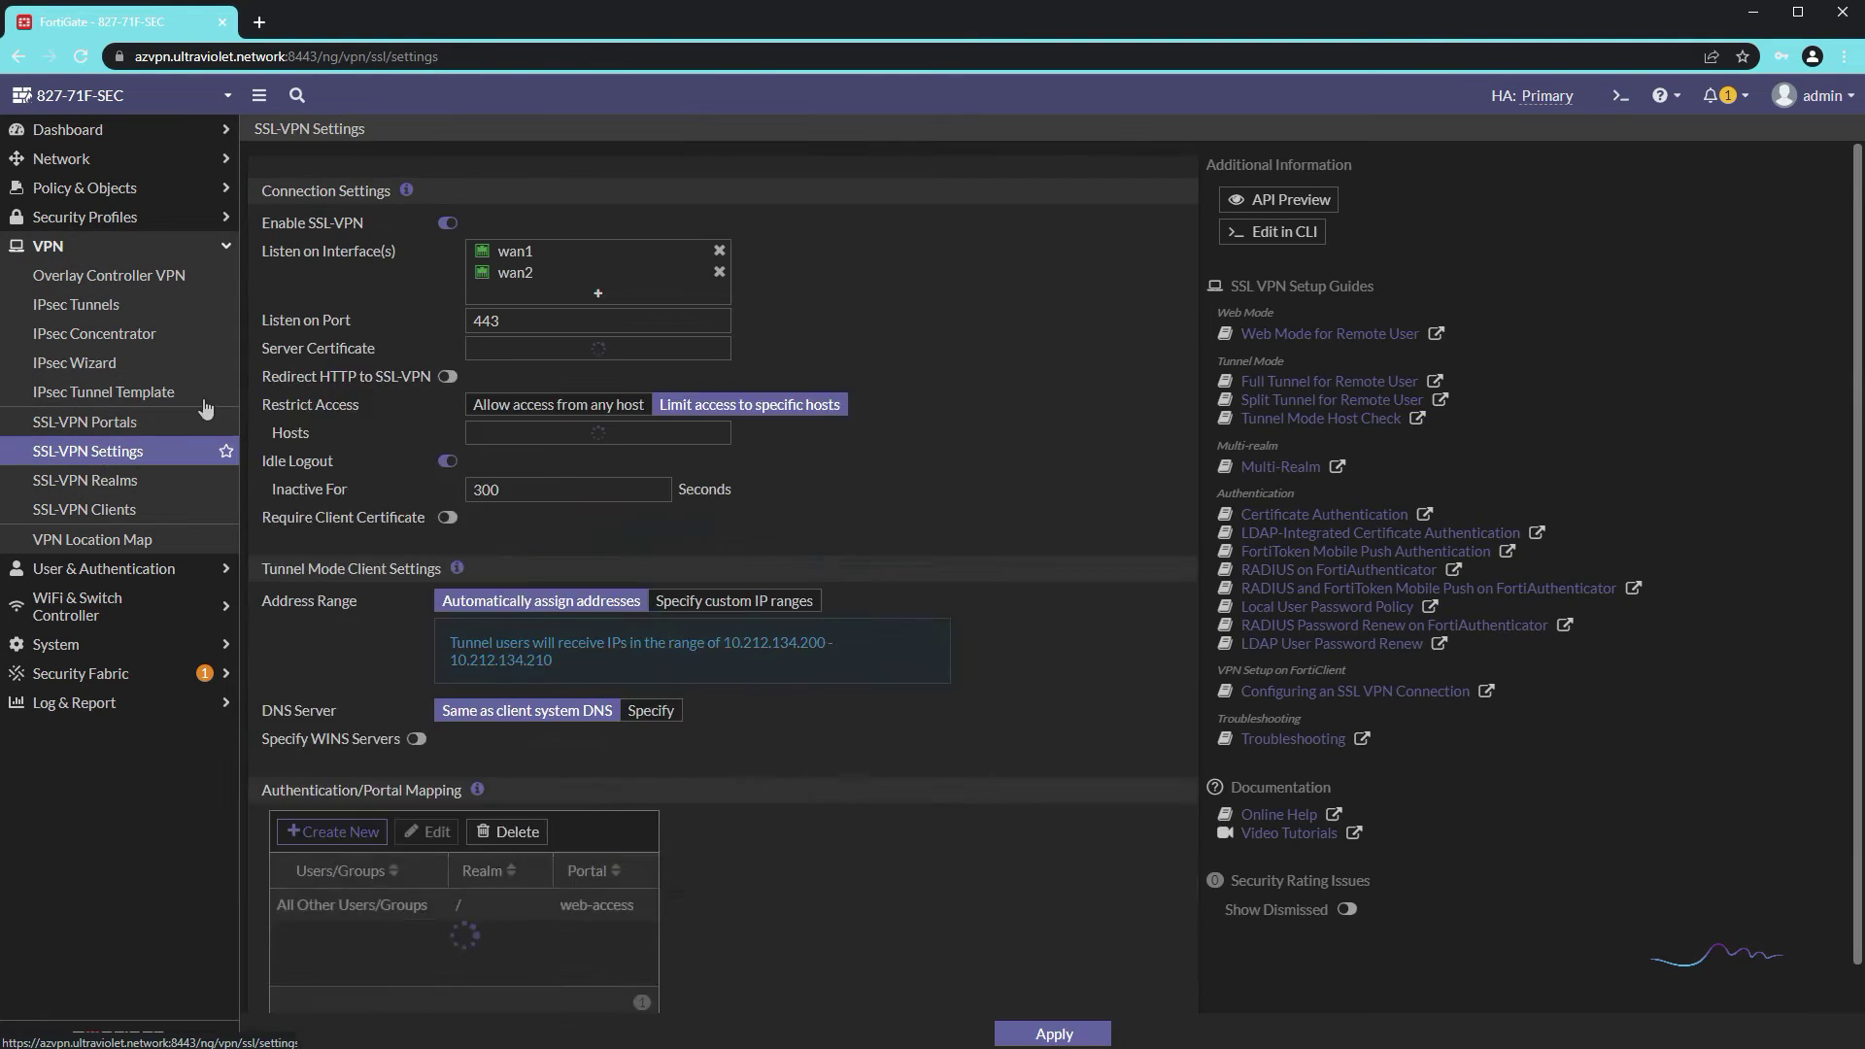
{"action": "left_click", "coordinate": [719, 270]}
{"action": "left_click", "coordinate": [719, 252]}
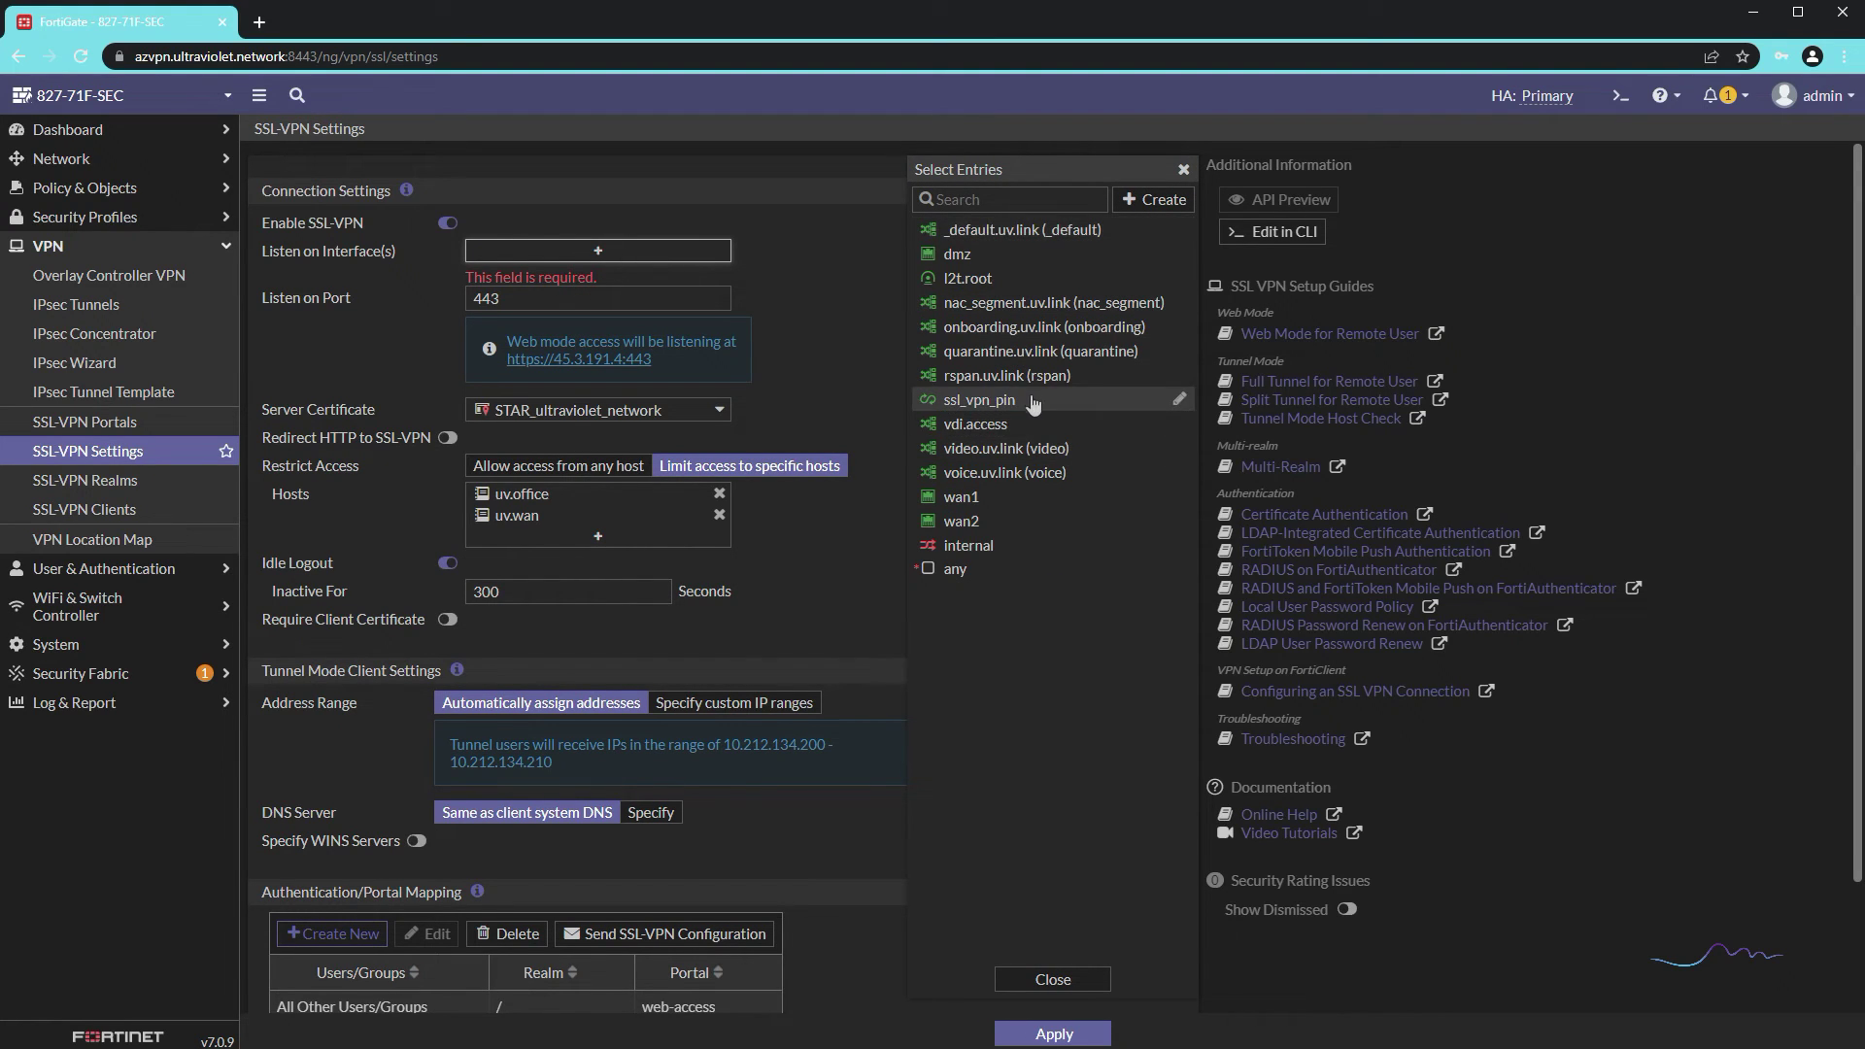
{"action": "left_click", "coordinate": [1034, 404]}
{"action": "left_click", "coordinate": [1088, 980]}
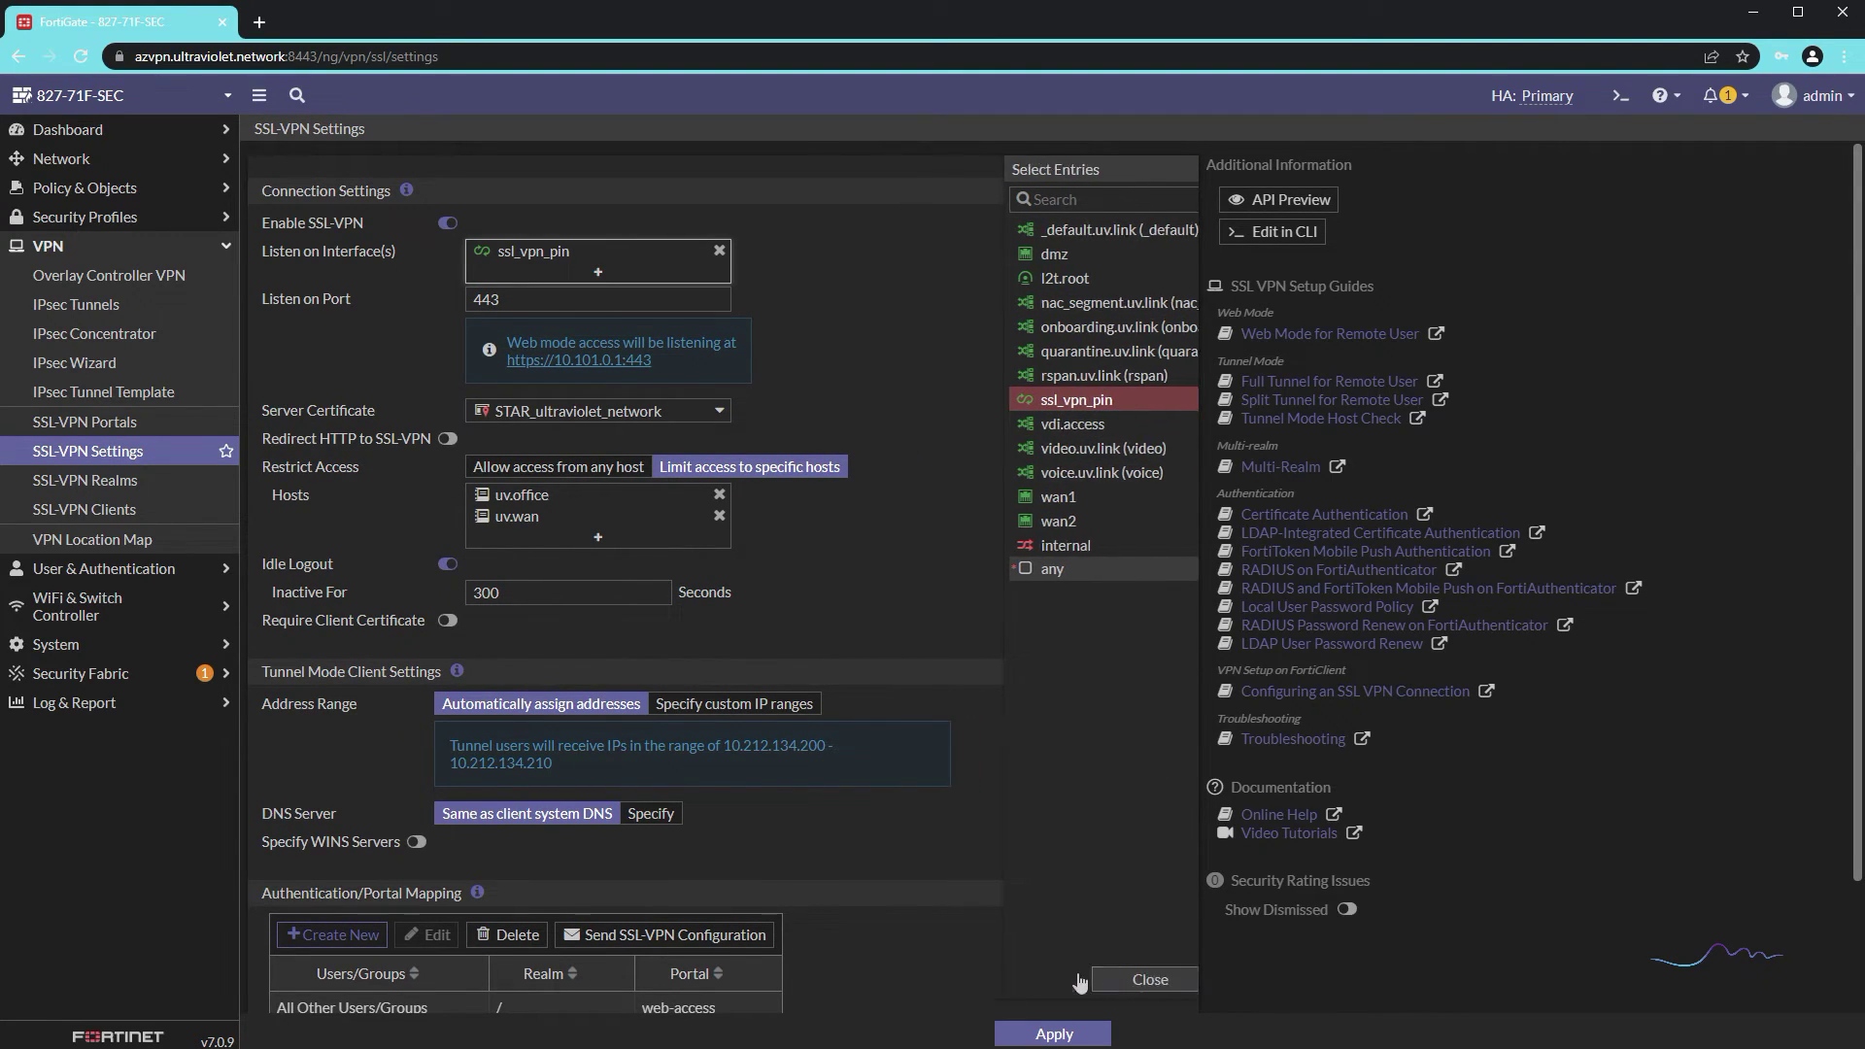
{"action": "left_click", "coordinate": [1071, 1032]}
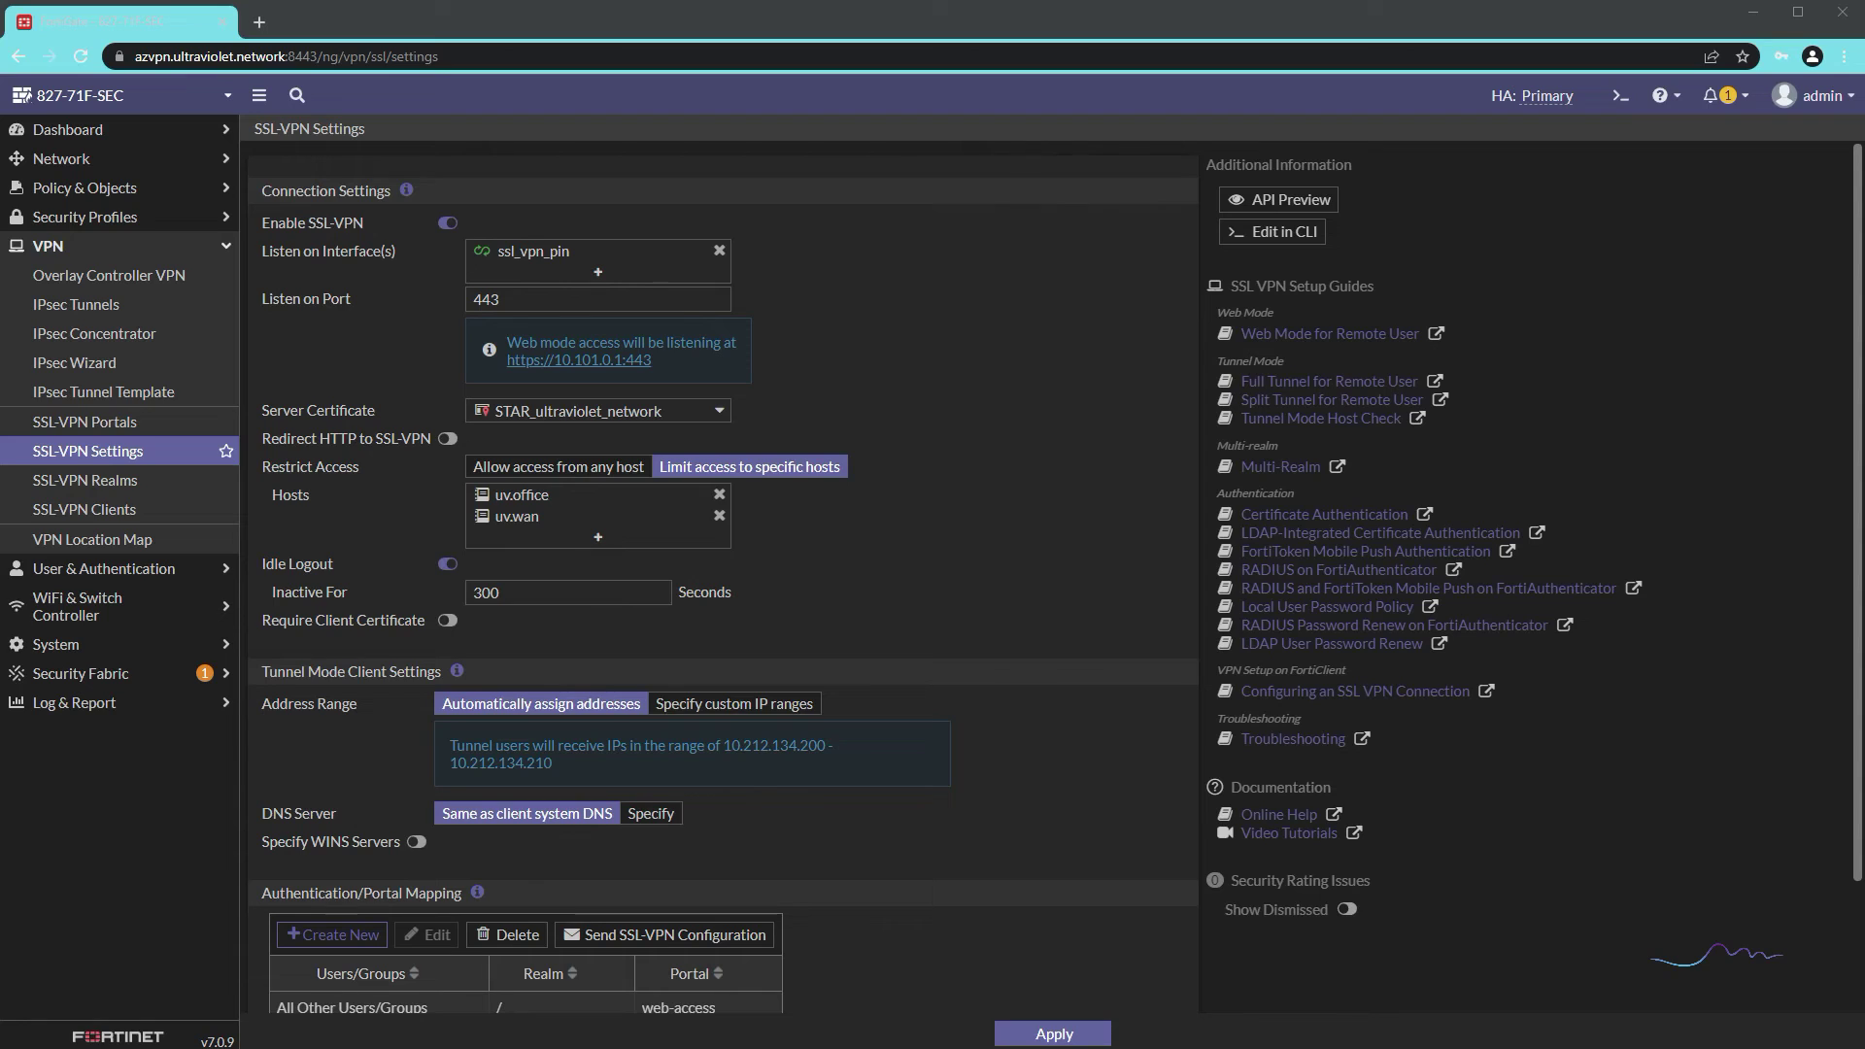
Step: Switch to the Command Prompt and ping vpn.ultraviolet.network
{"action": "key", "text": "alt+Tab"}
{"action": "left_click_drag", "start_coordinate": [614, 206], "coordinate": [1081, 190]}
{"action": "left_click", "coordinate": [1126, 481]}
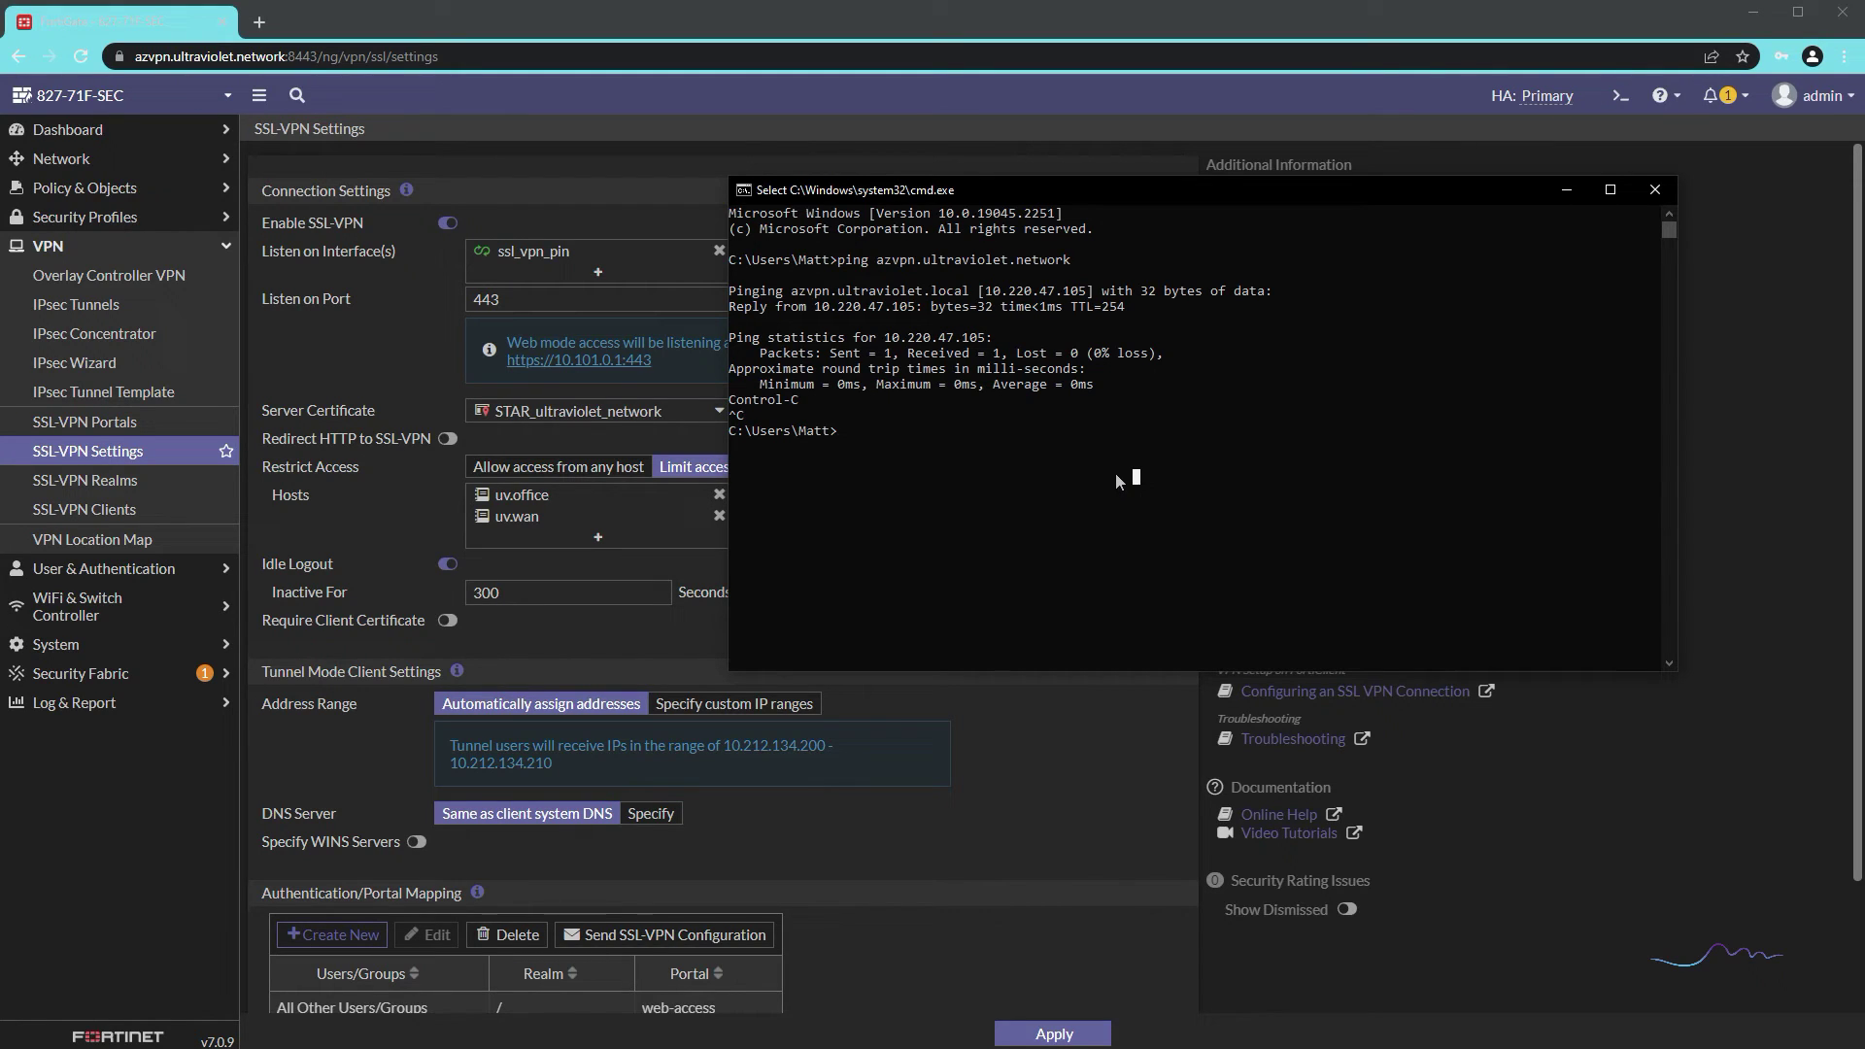
{"action": "type", "text": "ping vpn.ultraviolet."}
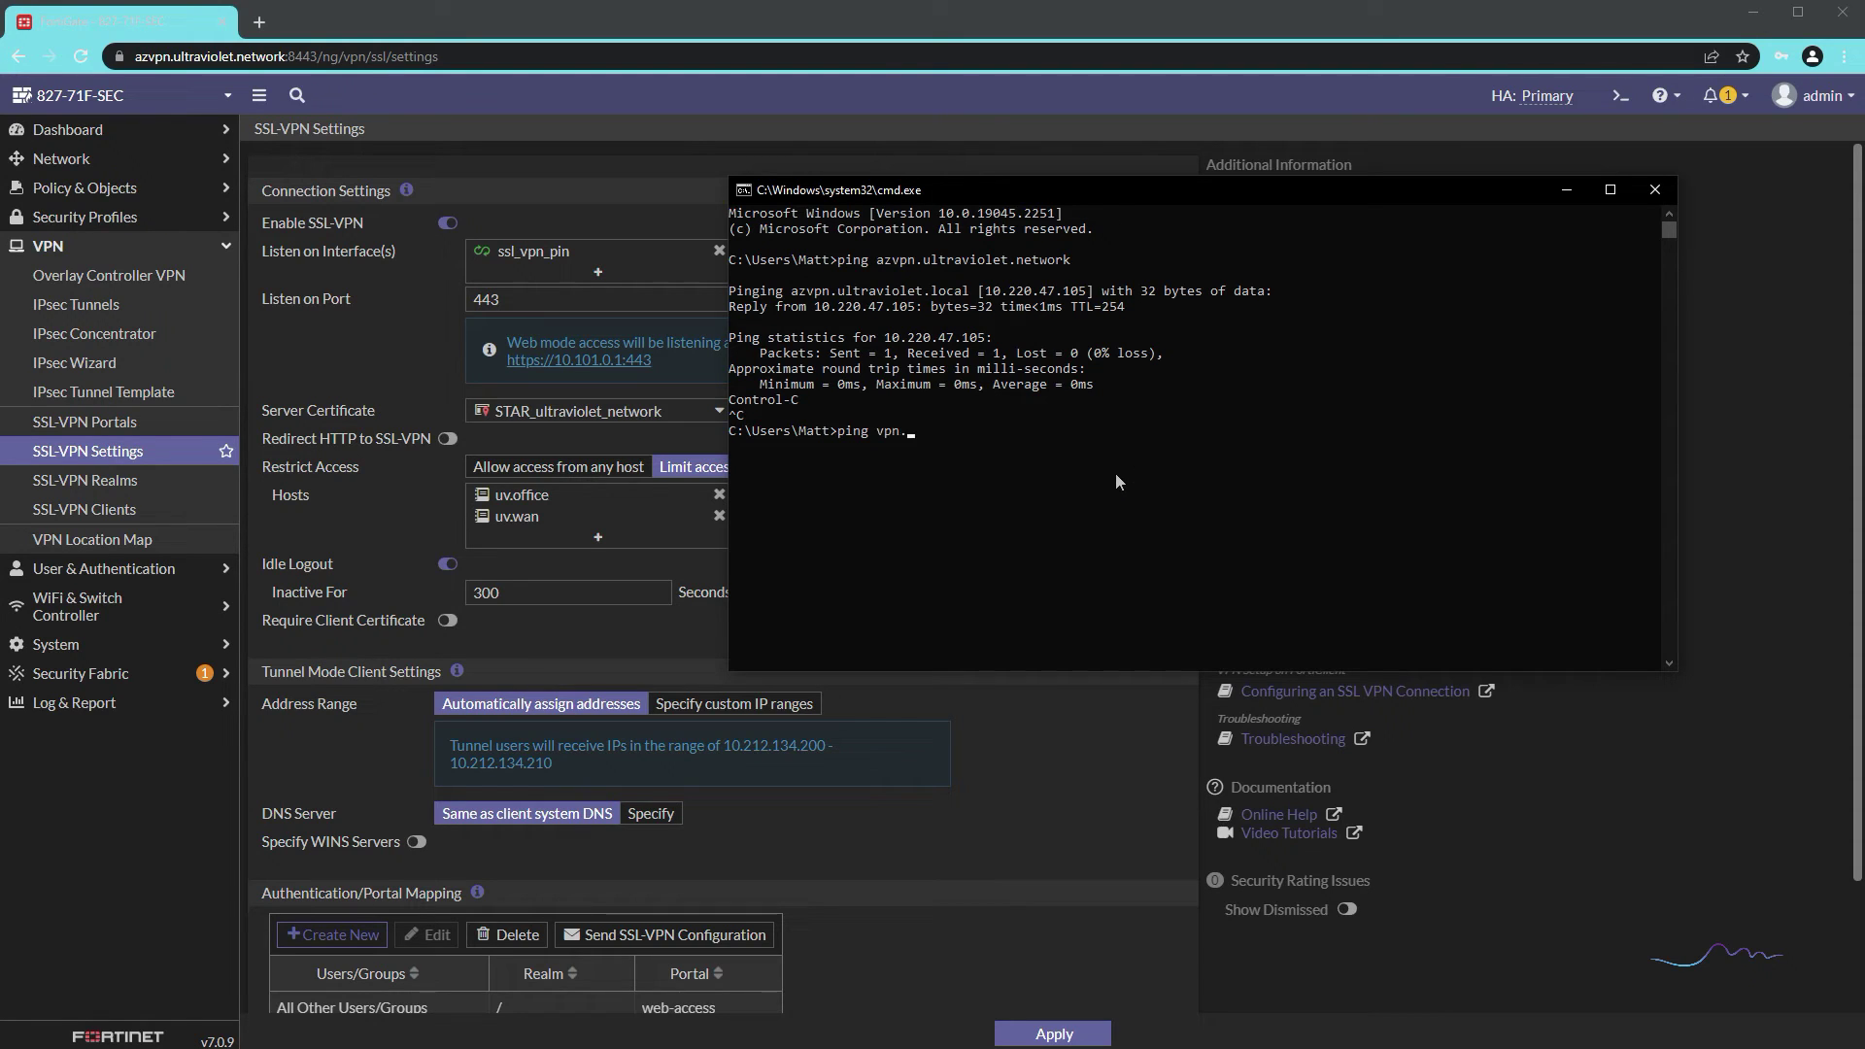
{"action": "type", "text": "network"}
{"action": "key", "text": "Return"}
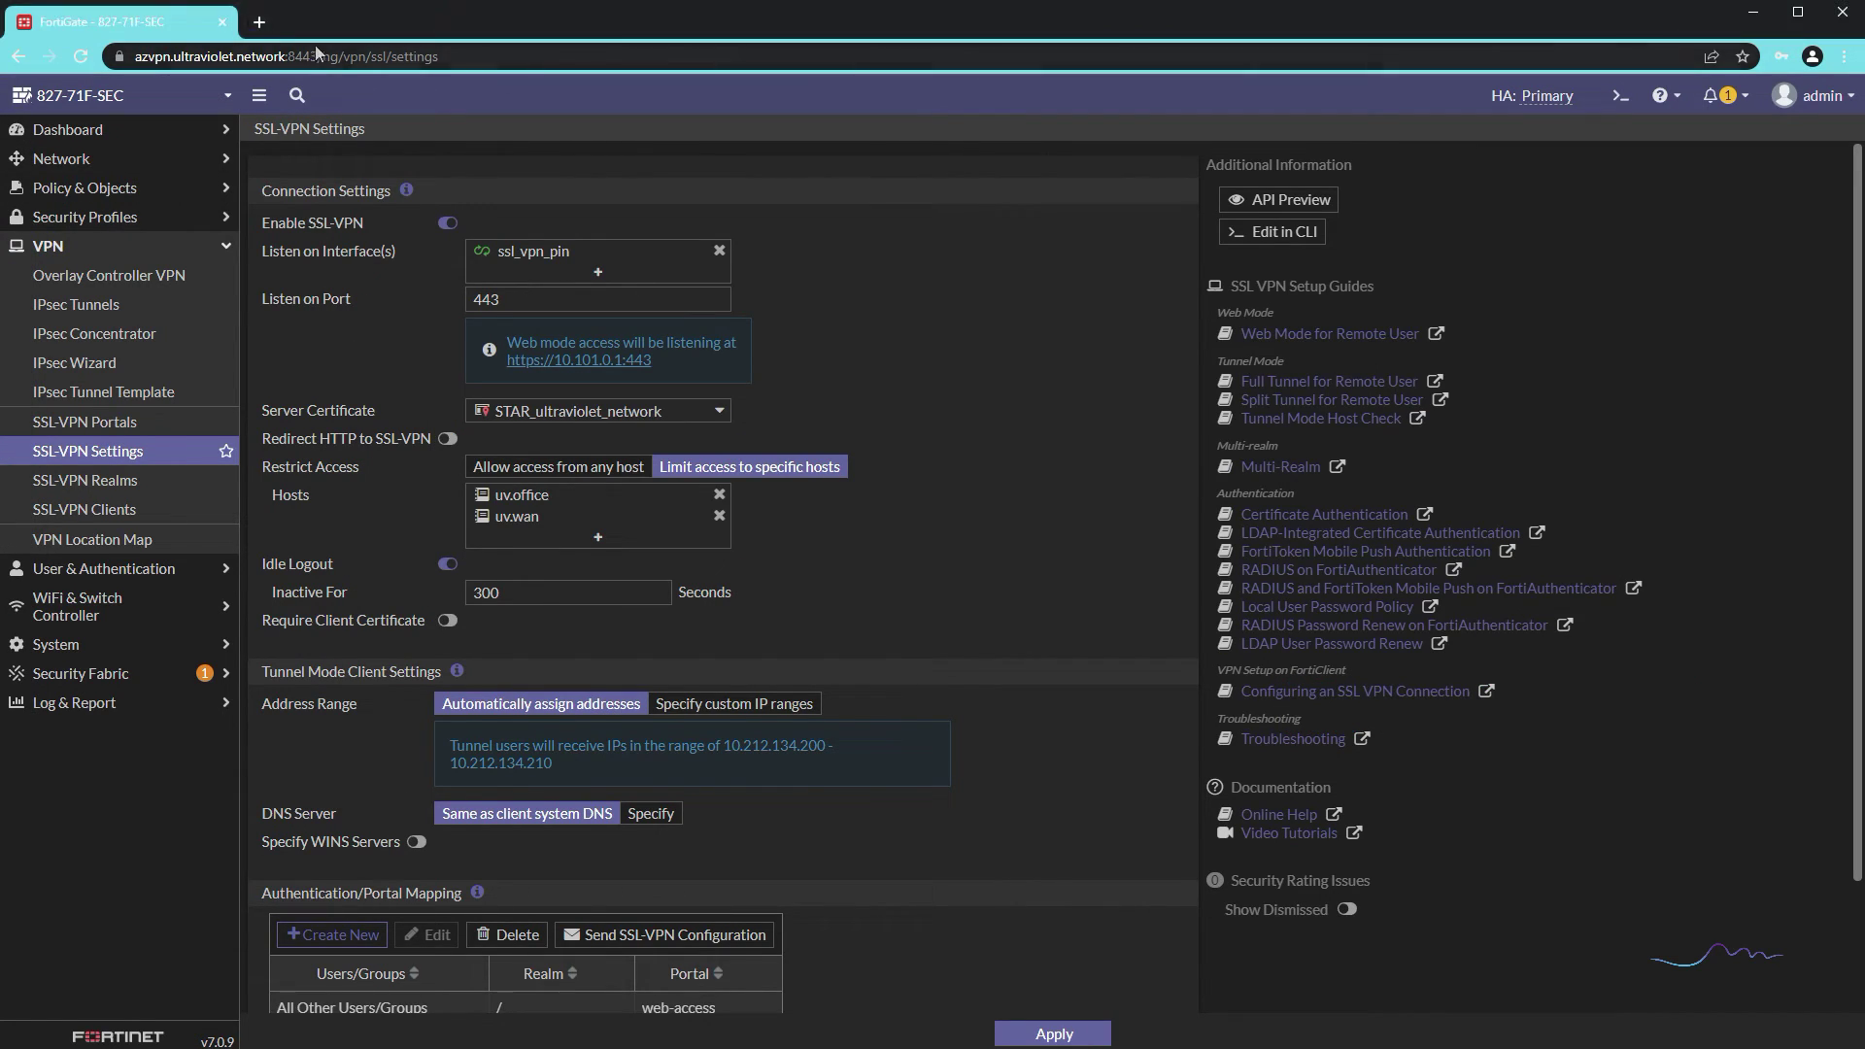
{"action": "left_click", "coordinate": [259, 22]}
{"action": "type", "text": "https://vpn"}
{"action": "type", "text": ".ultraviolet.netw"}
{"action": "type", "text": "ork"}
{"action": "key", "text": "Return"}
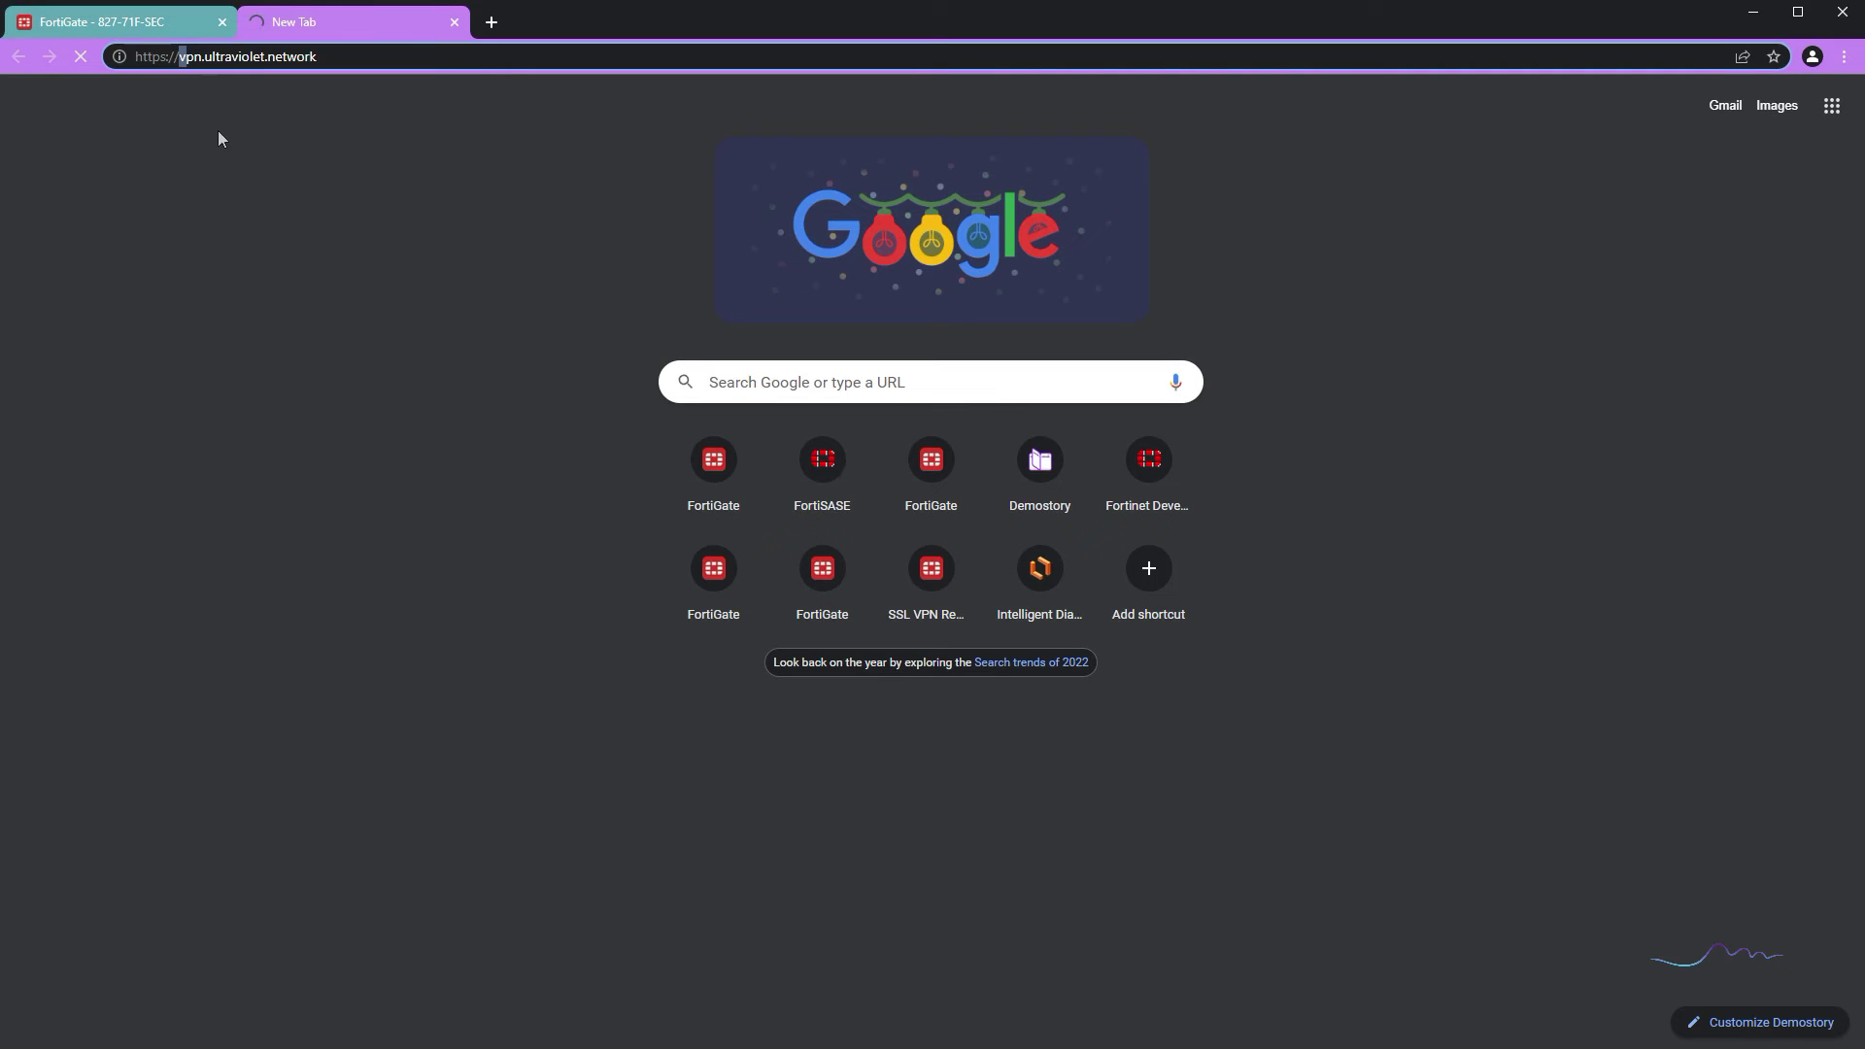
Step: Apply the SSL-VPN settings again on the FortiGate and return to the loading portal page
{"action": "left_click", "coordinate": [112, 22]}
{"action": "left_click", "coordinate": [1052, 1030]}
{"action": "left_click", "coordinate": [359, 27]}
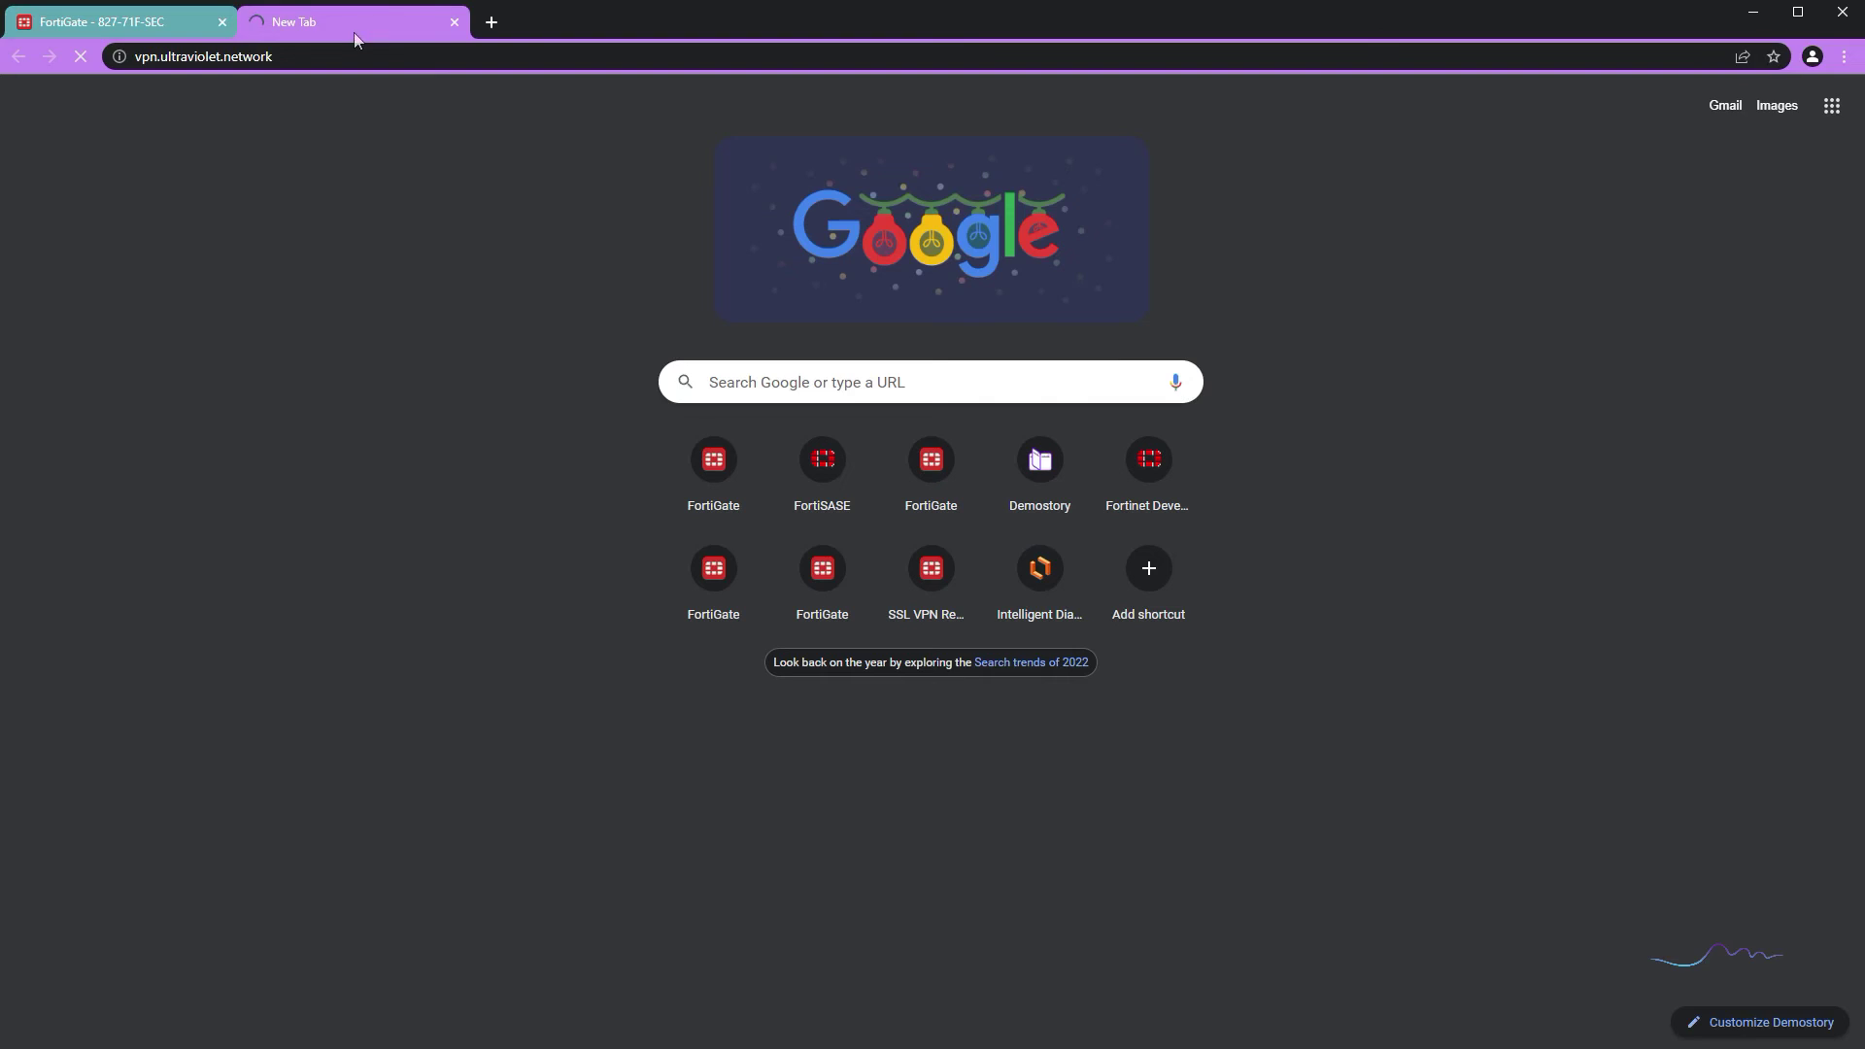
{"action": "left_click", "coordinate": [392, 56]}
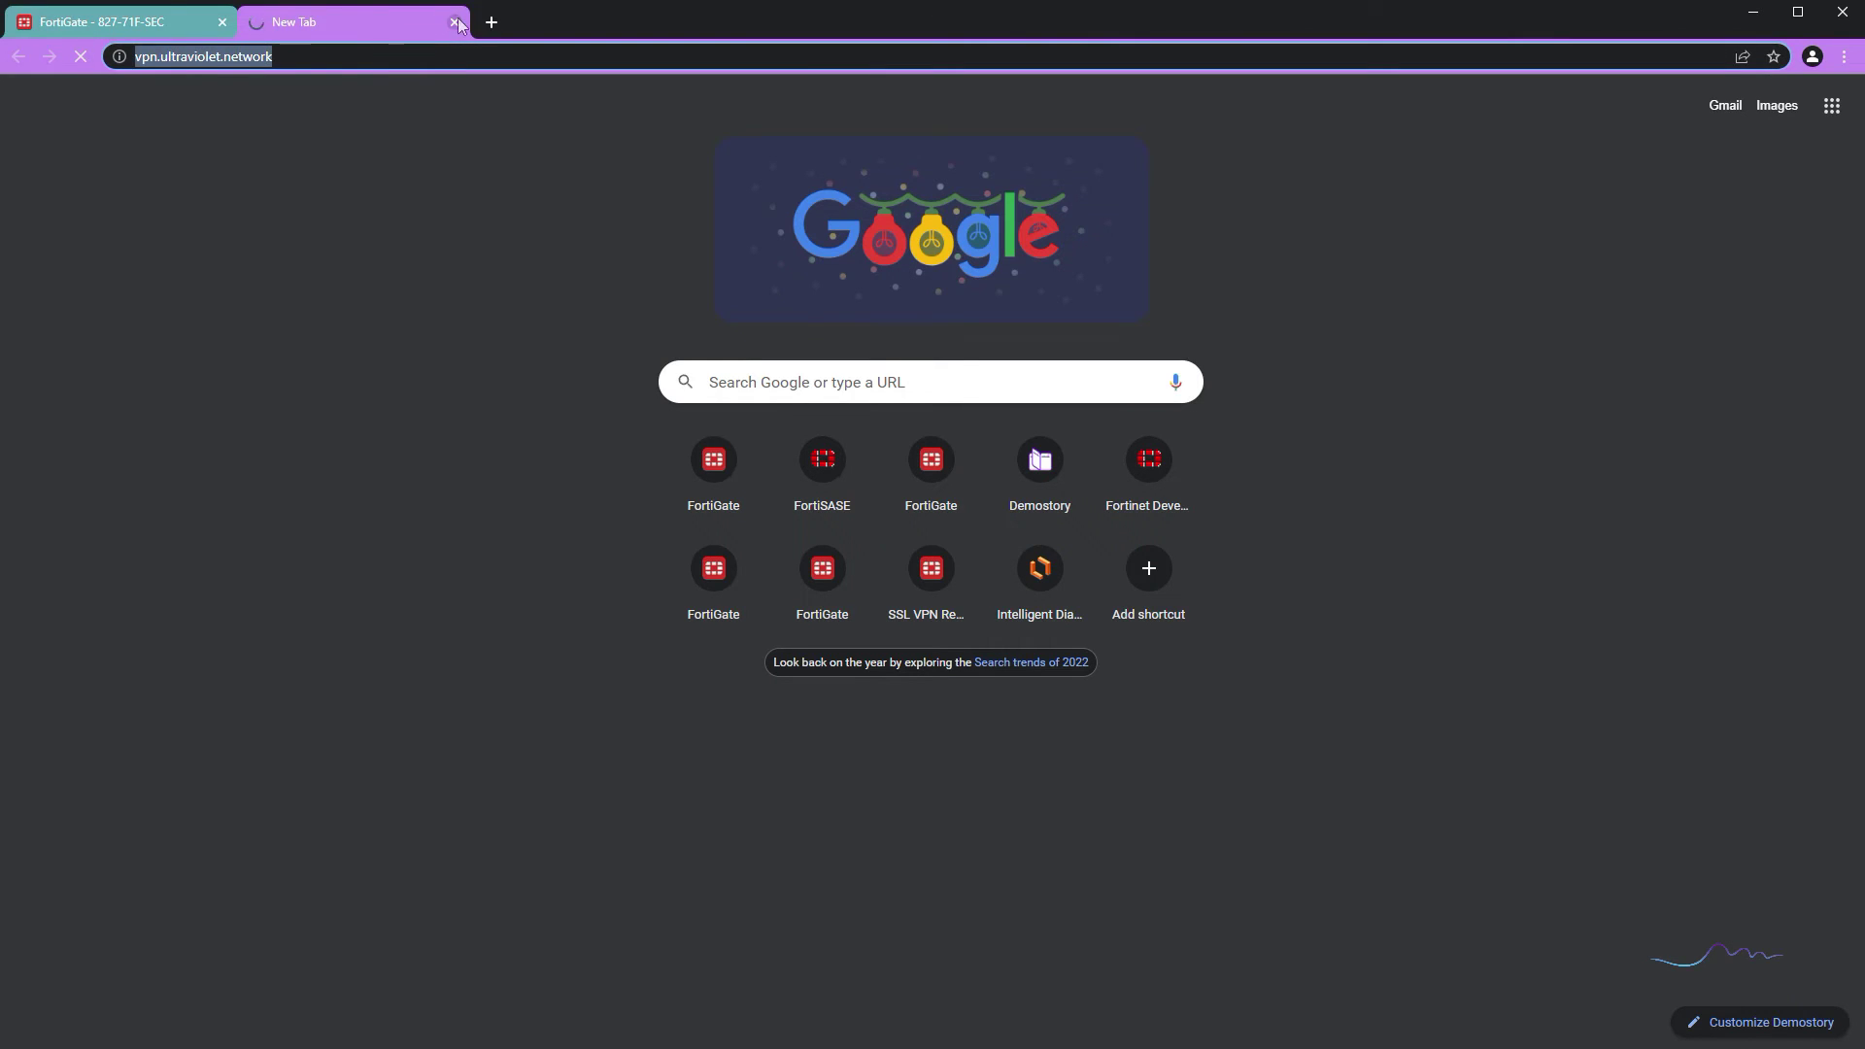
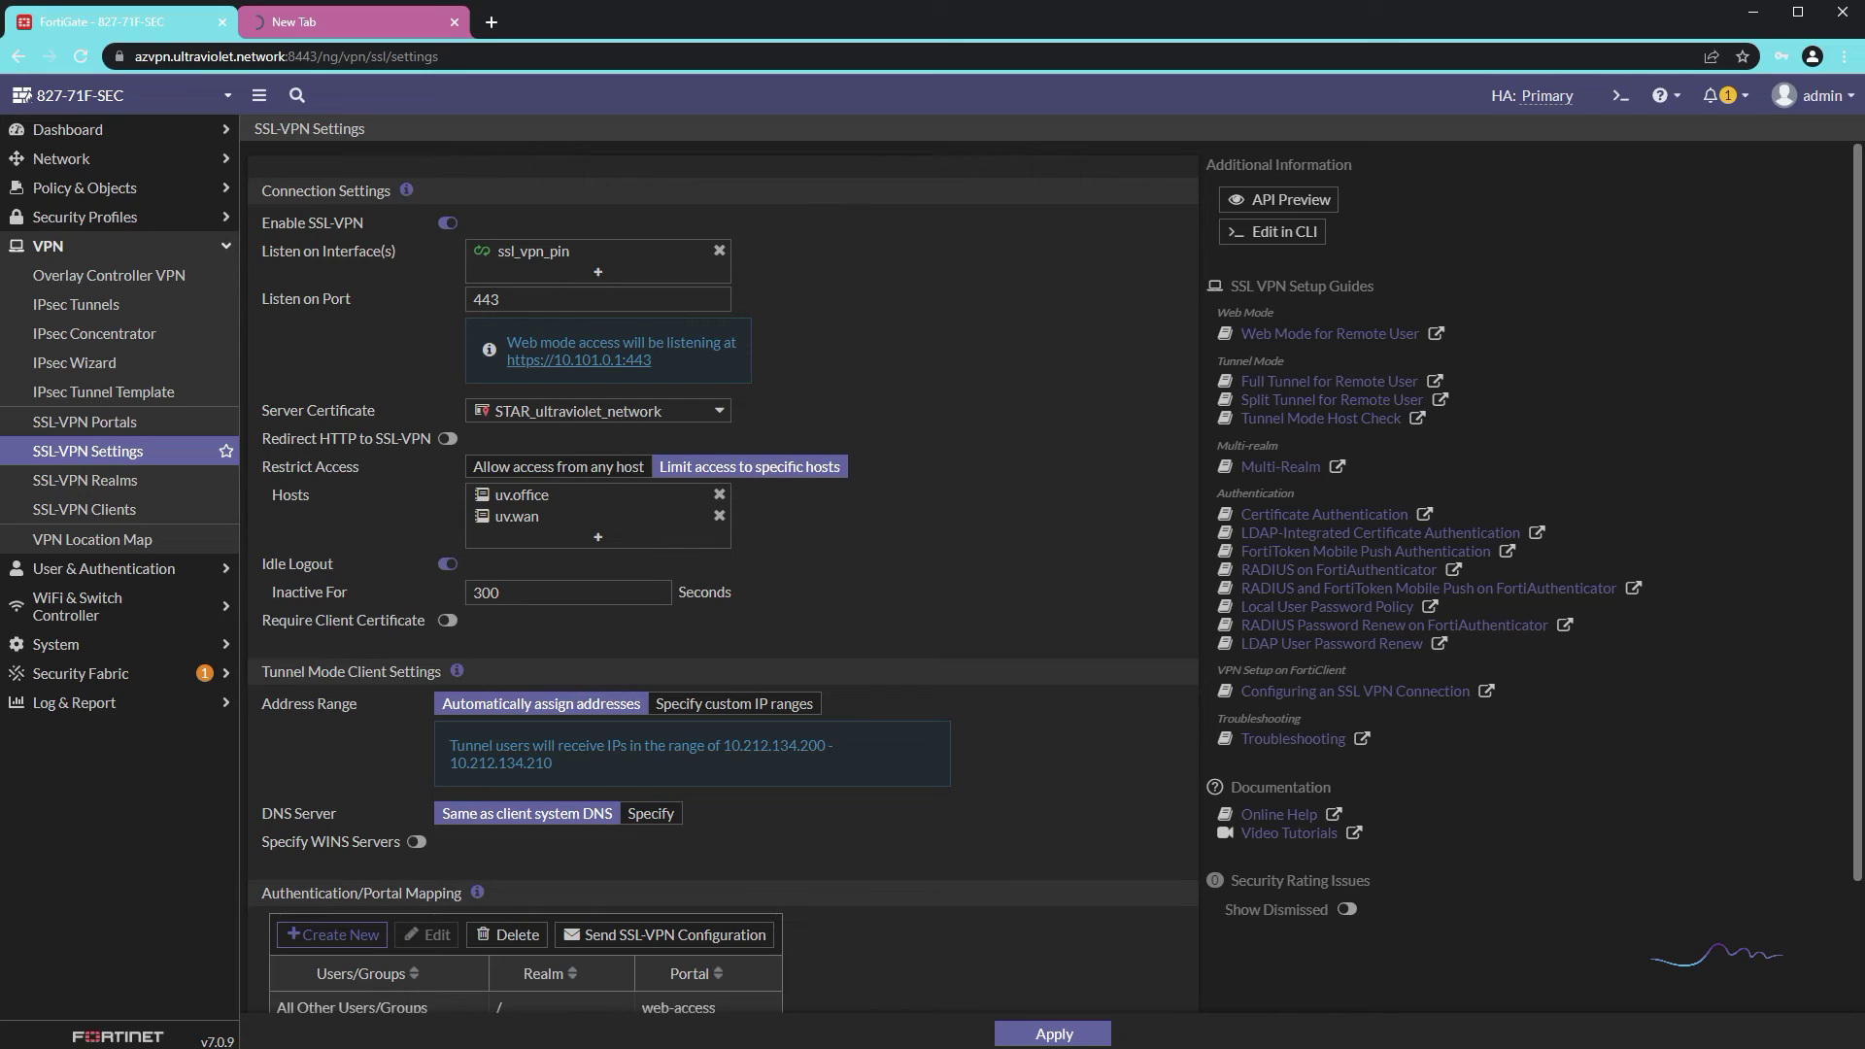
Step: Check the portal page's load result, and review the source and destination of the SSL_VPN_IN firewall policy
{"action": "key", "text": "ctrl+Tab"}
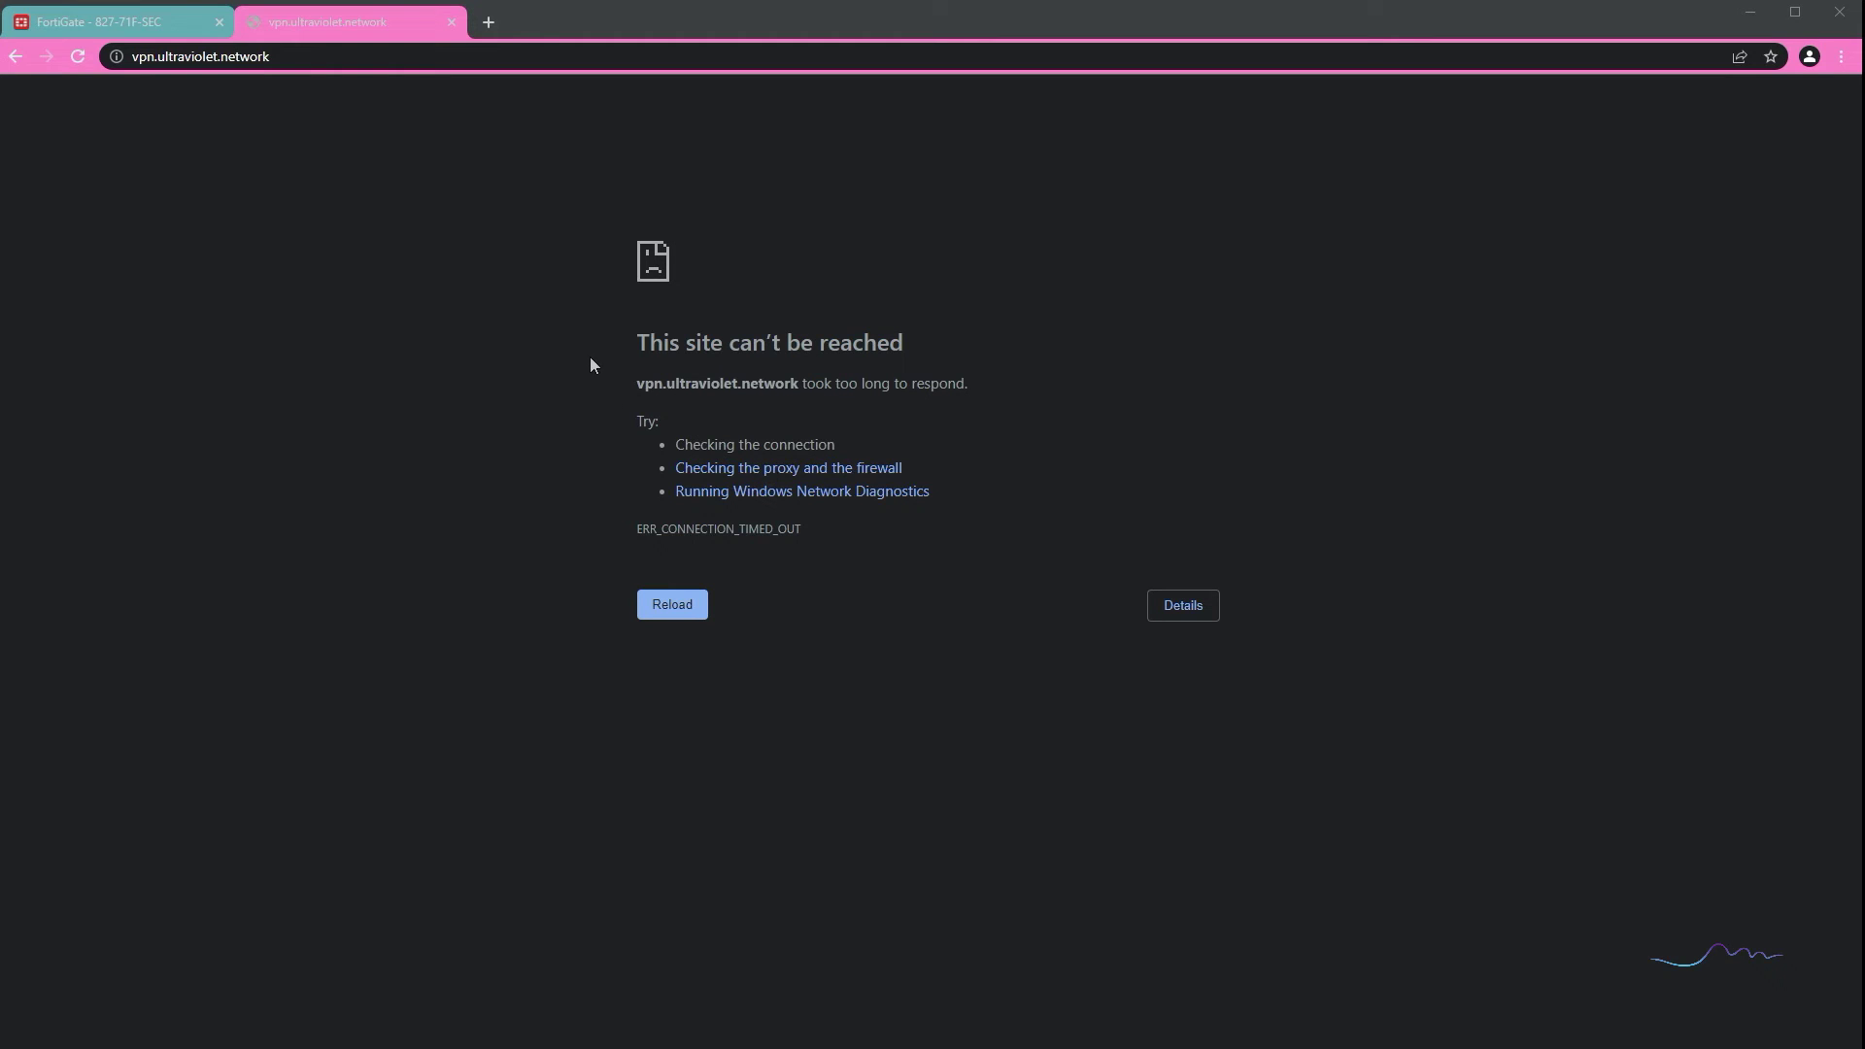
{"action": "left_click", "coordinate": [136, 22]}
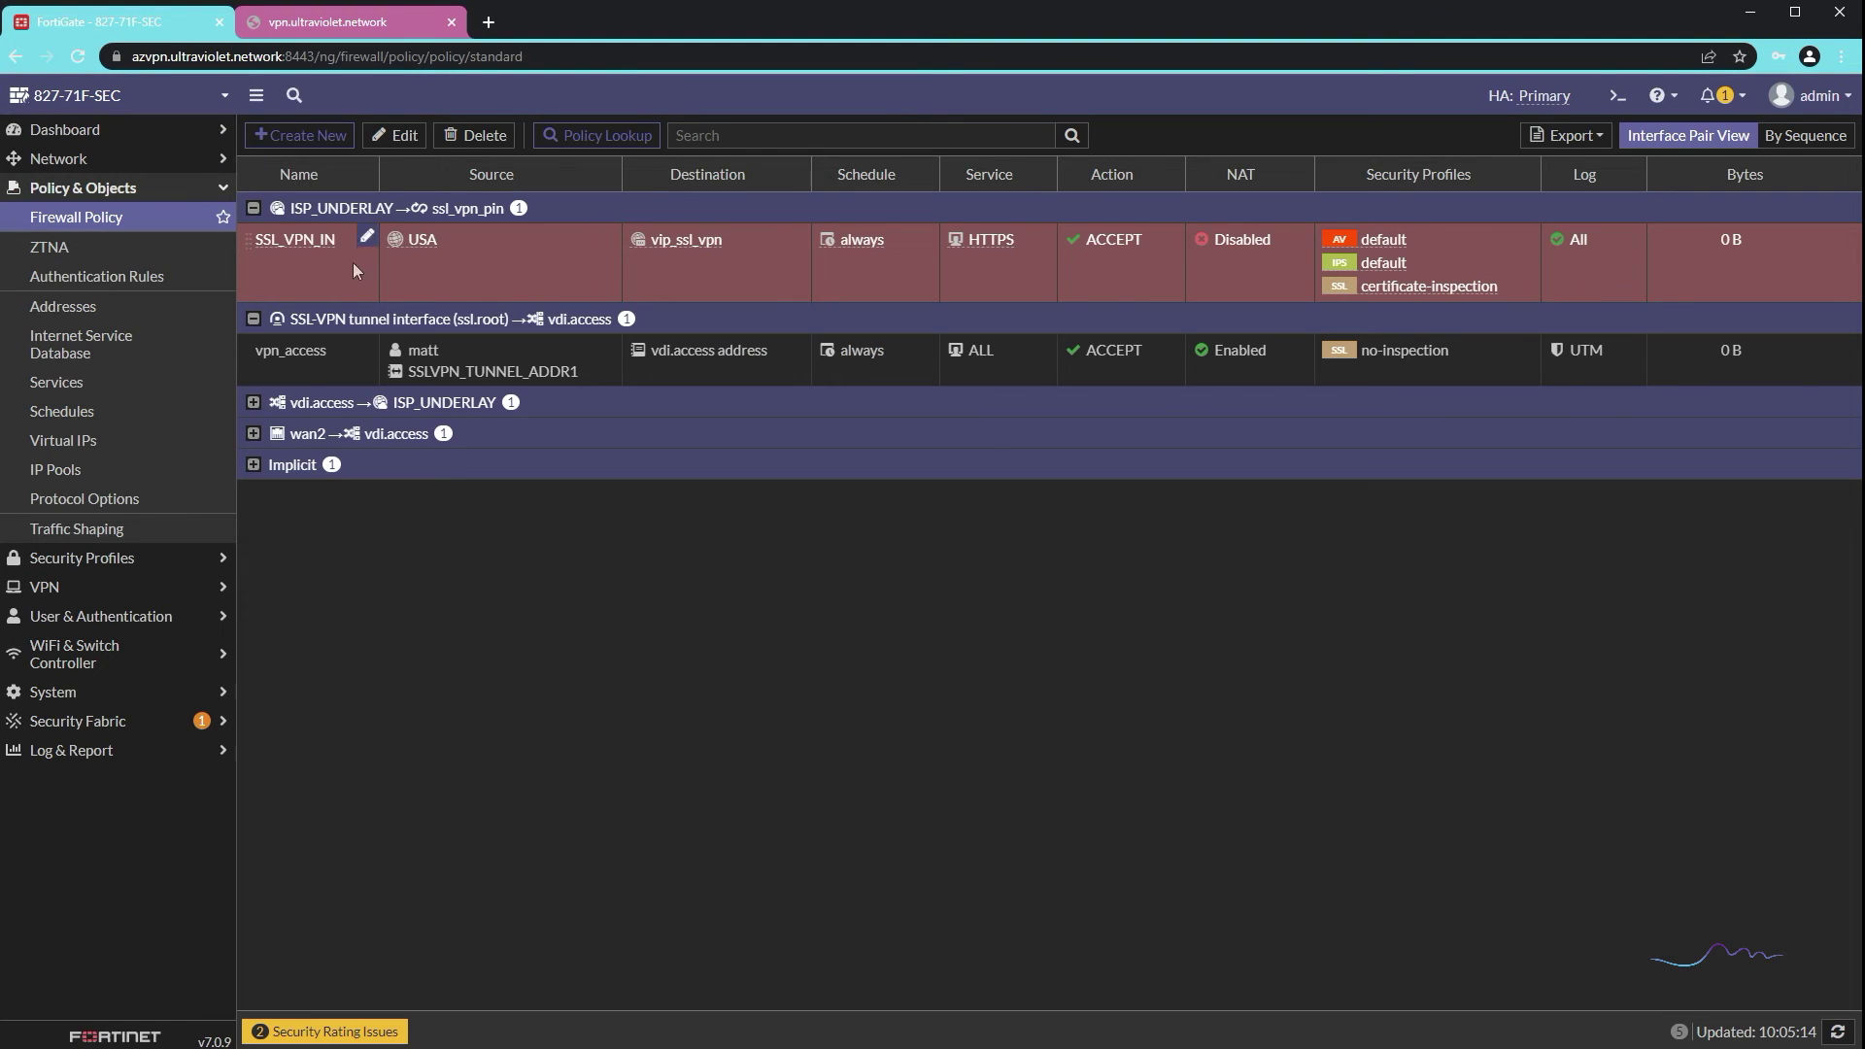
{"action": "mouse_move", "coordinate": [700, 243]}
Step: Open the SSL-VPN login page over HTTPS by its public IP address, proceeding past the certificate warning, and close the page
{"action": "left_click", "coordinate": [355, 24]}
{"action": "left_click", "coordinate": [299, 65]}
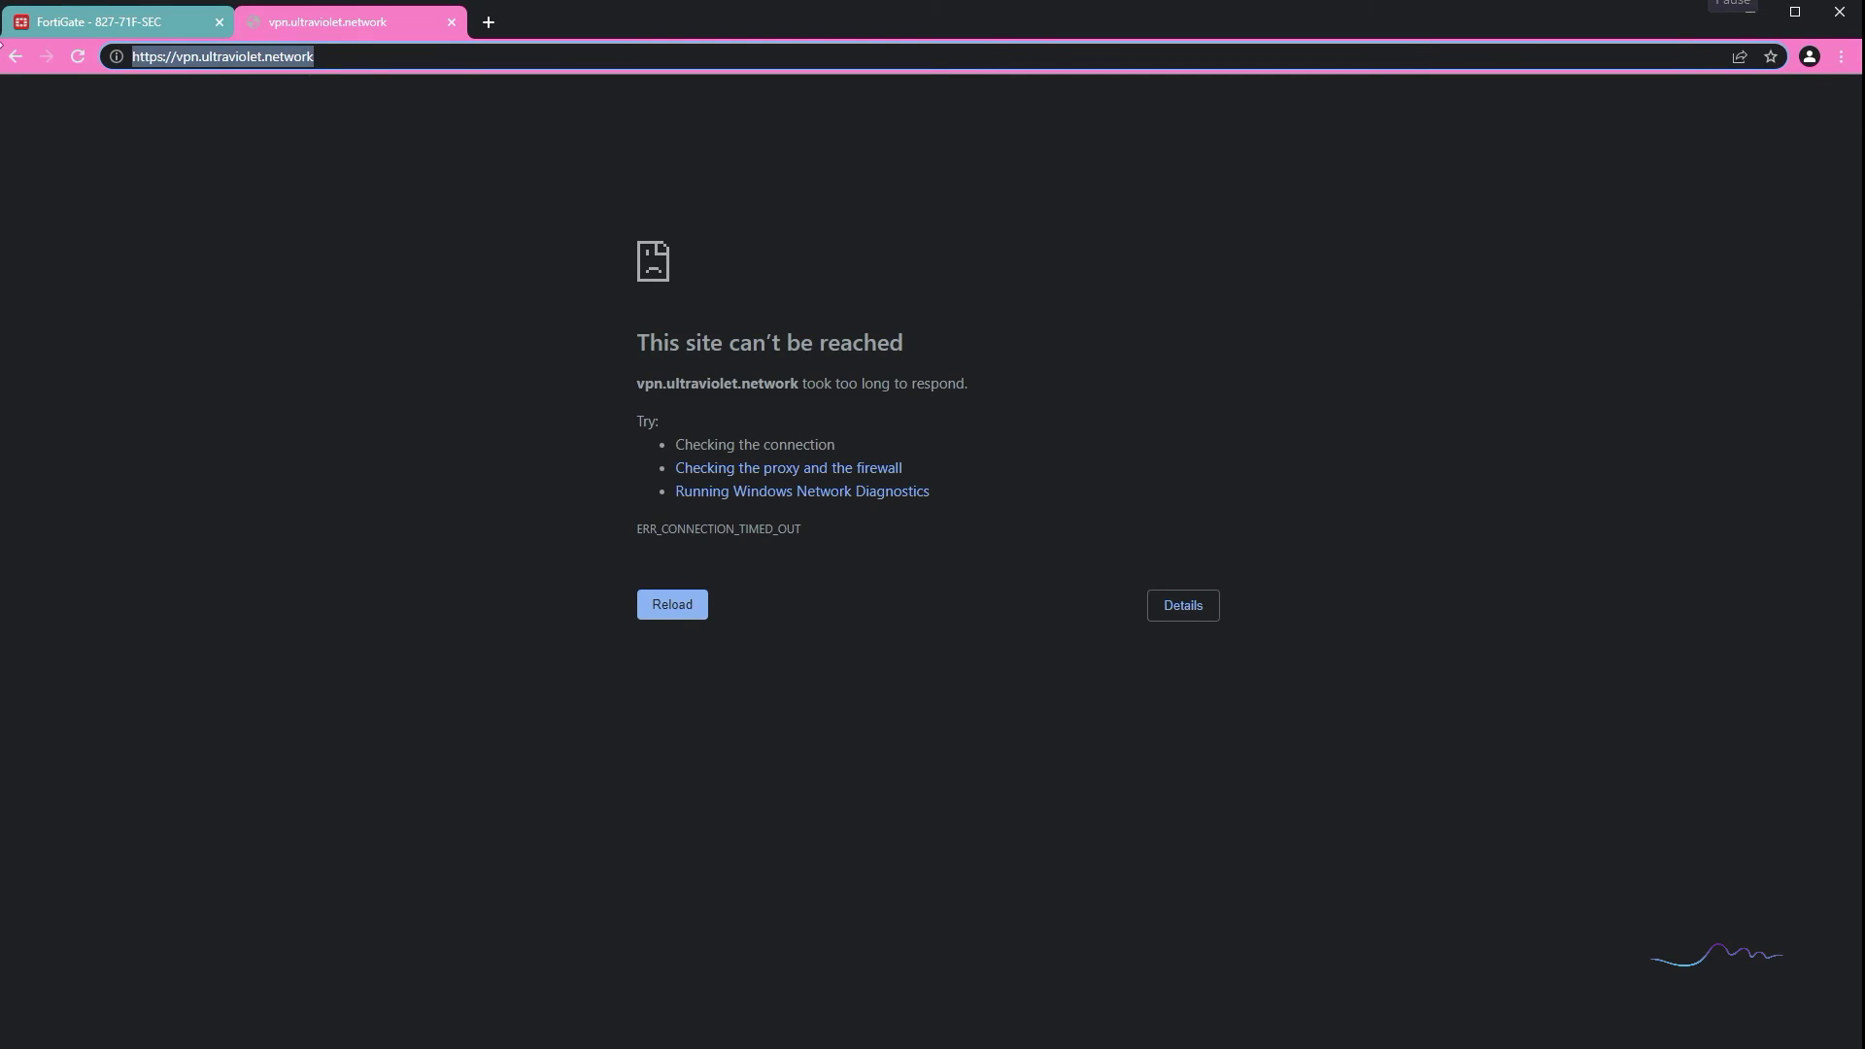
{"action": "type", "text": "https://"}
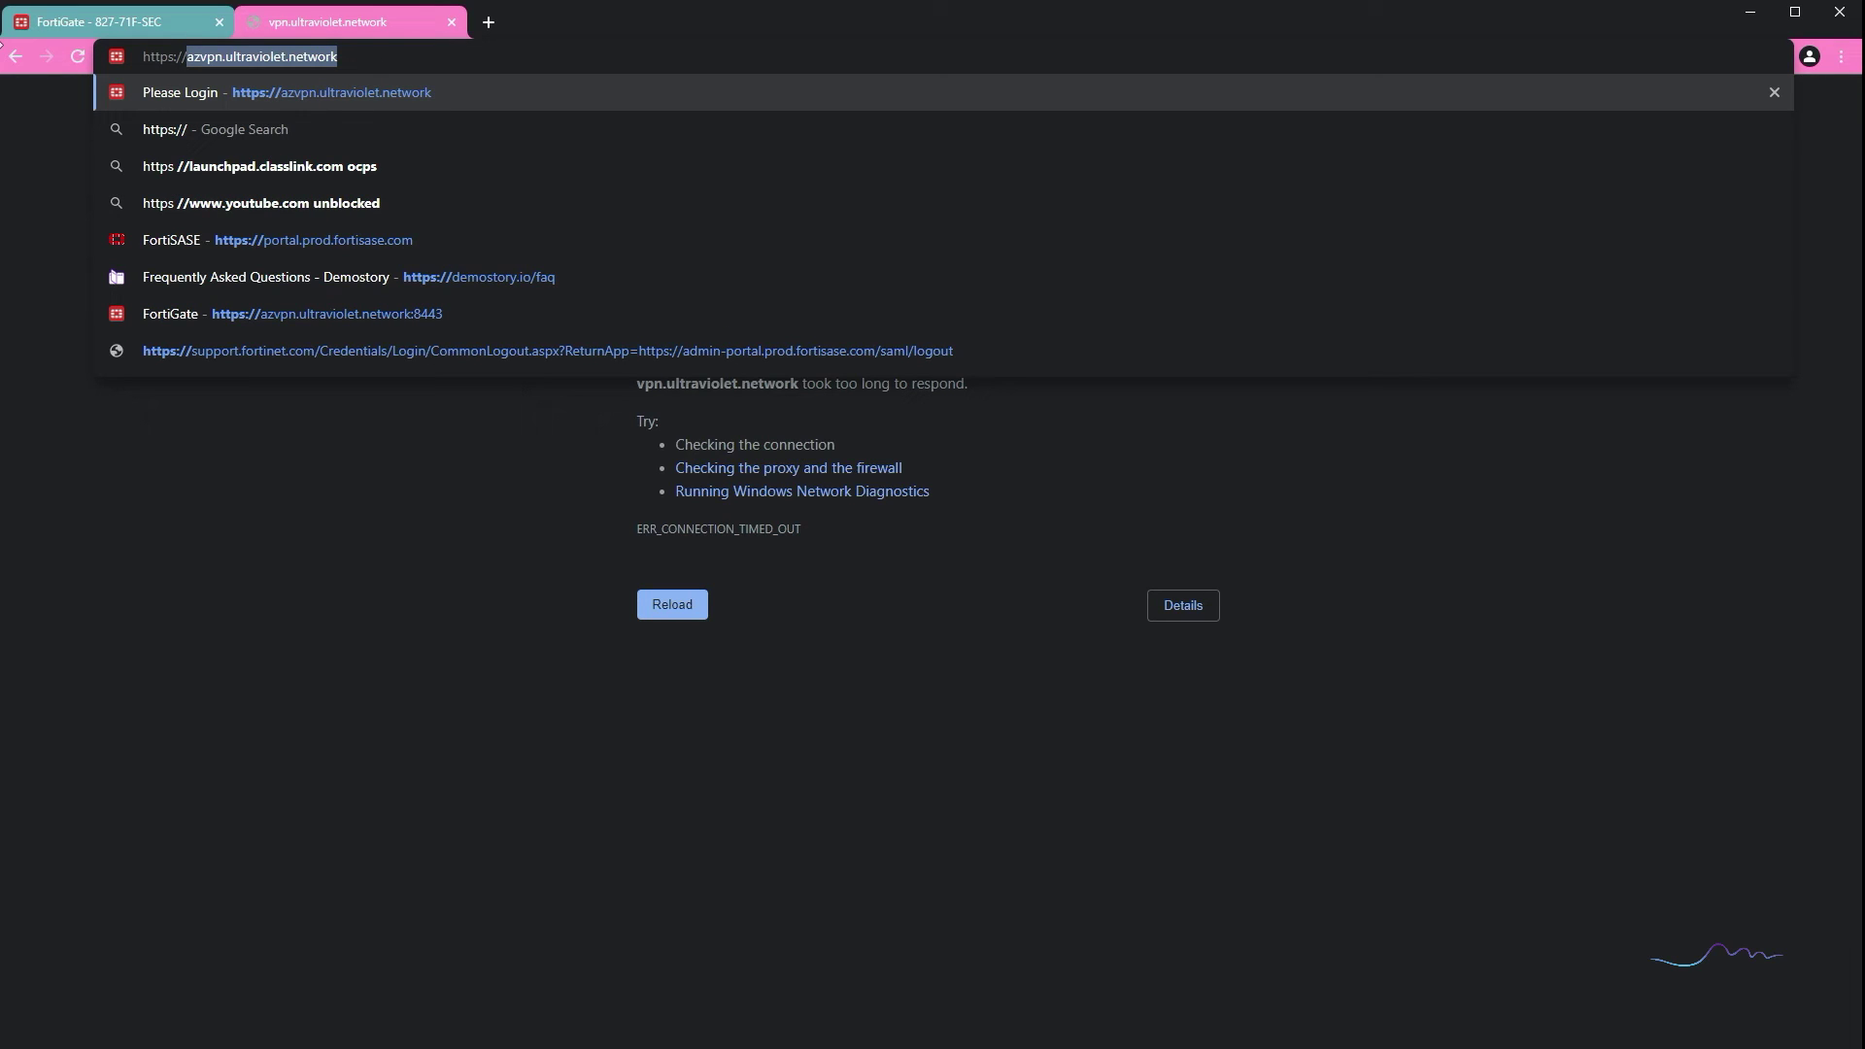
{"action": "type", "text": "4"}
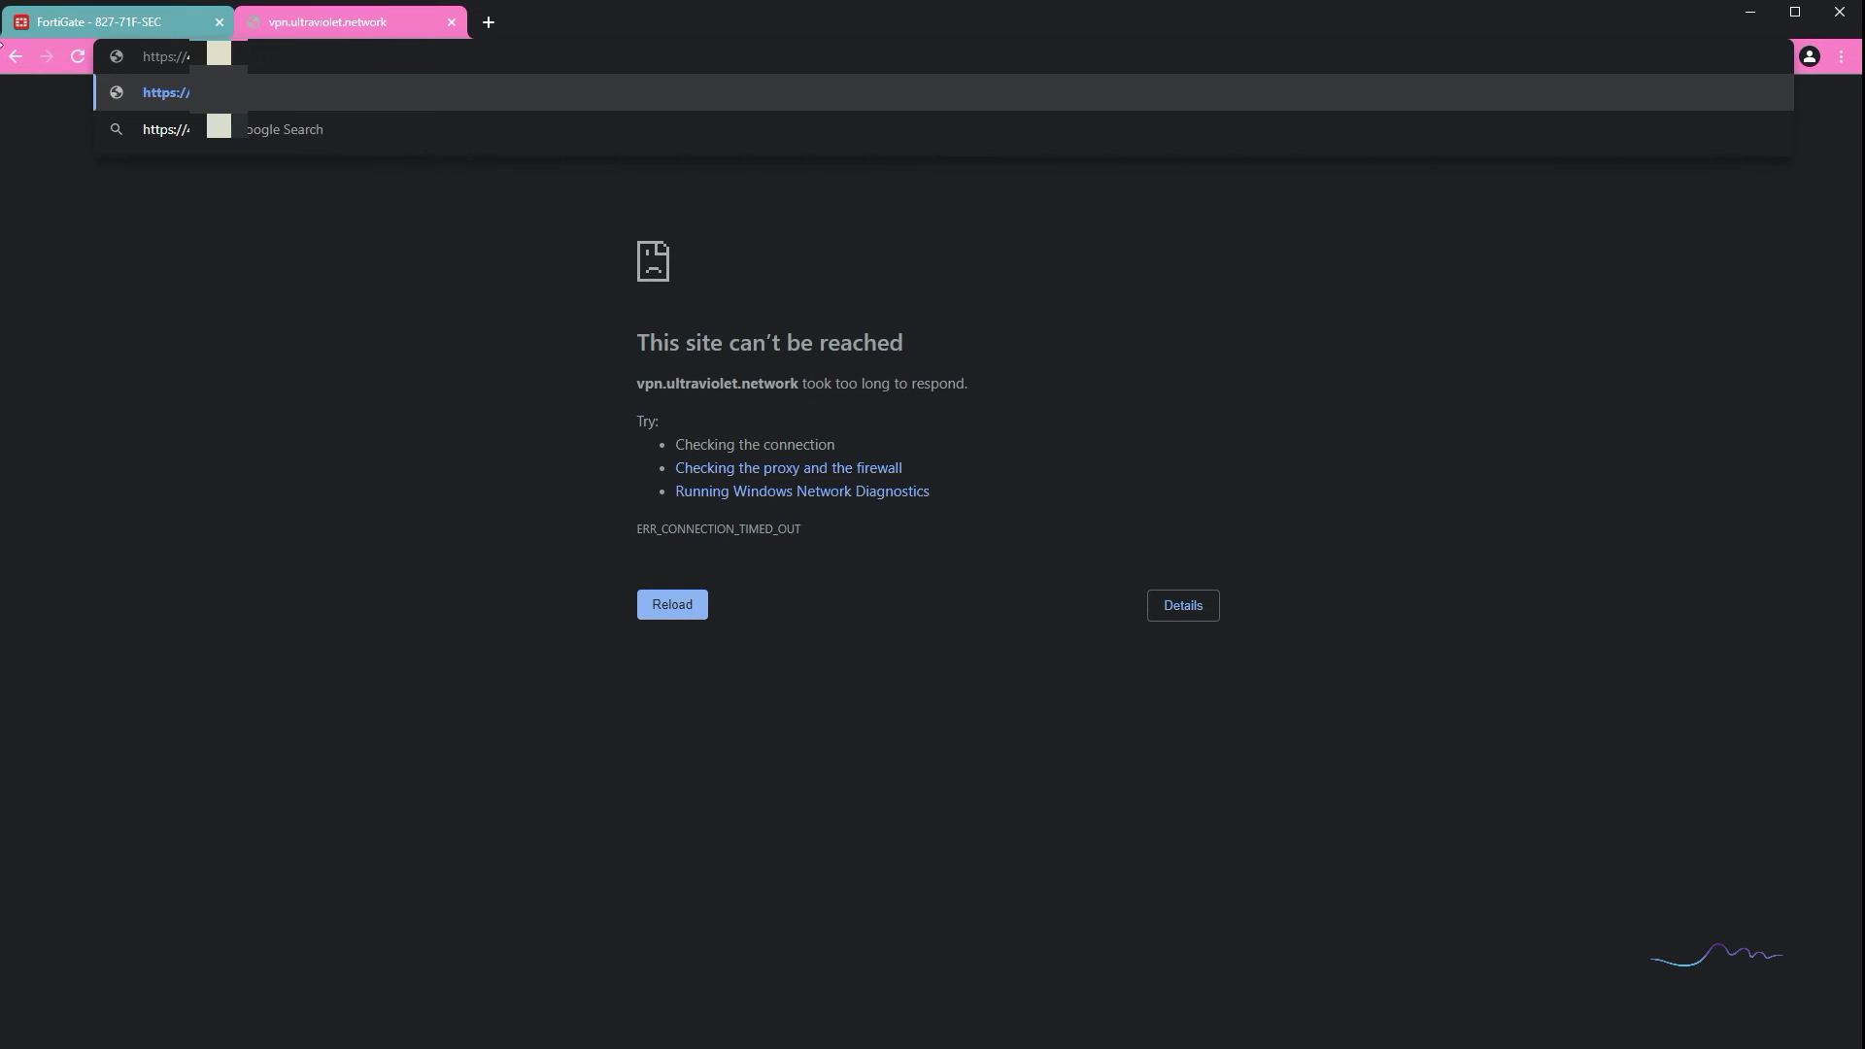
{"action": "key", "text": "Return"}
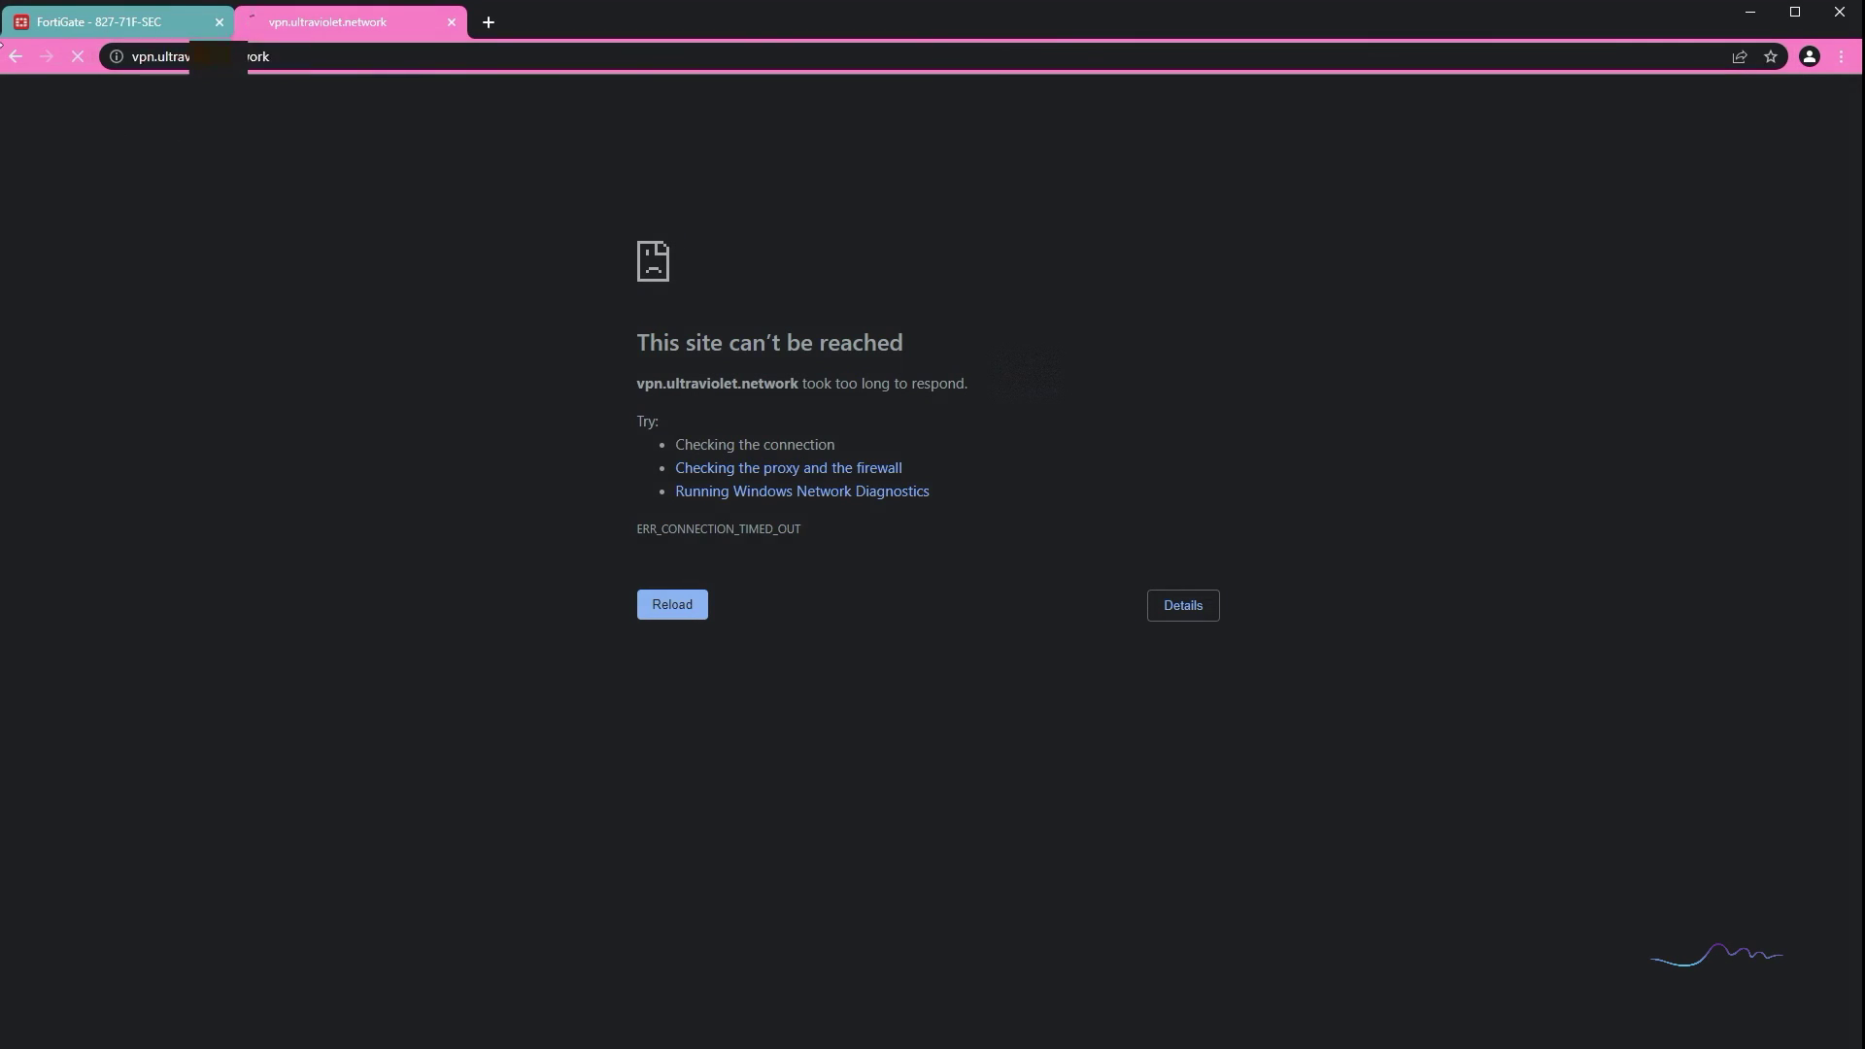
{"action": "left_click", "coordinate": [708, 610]}
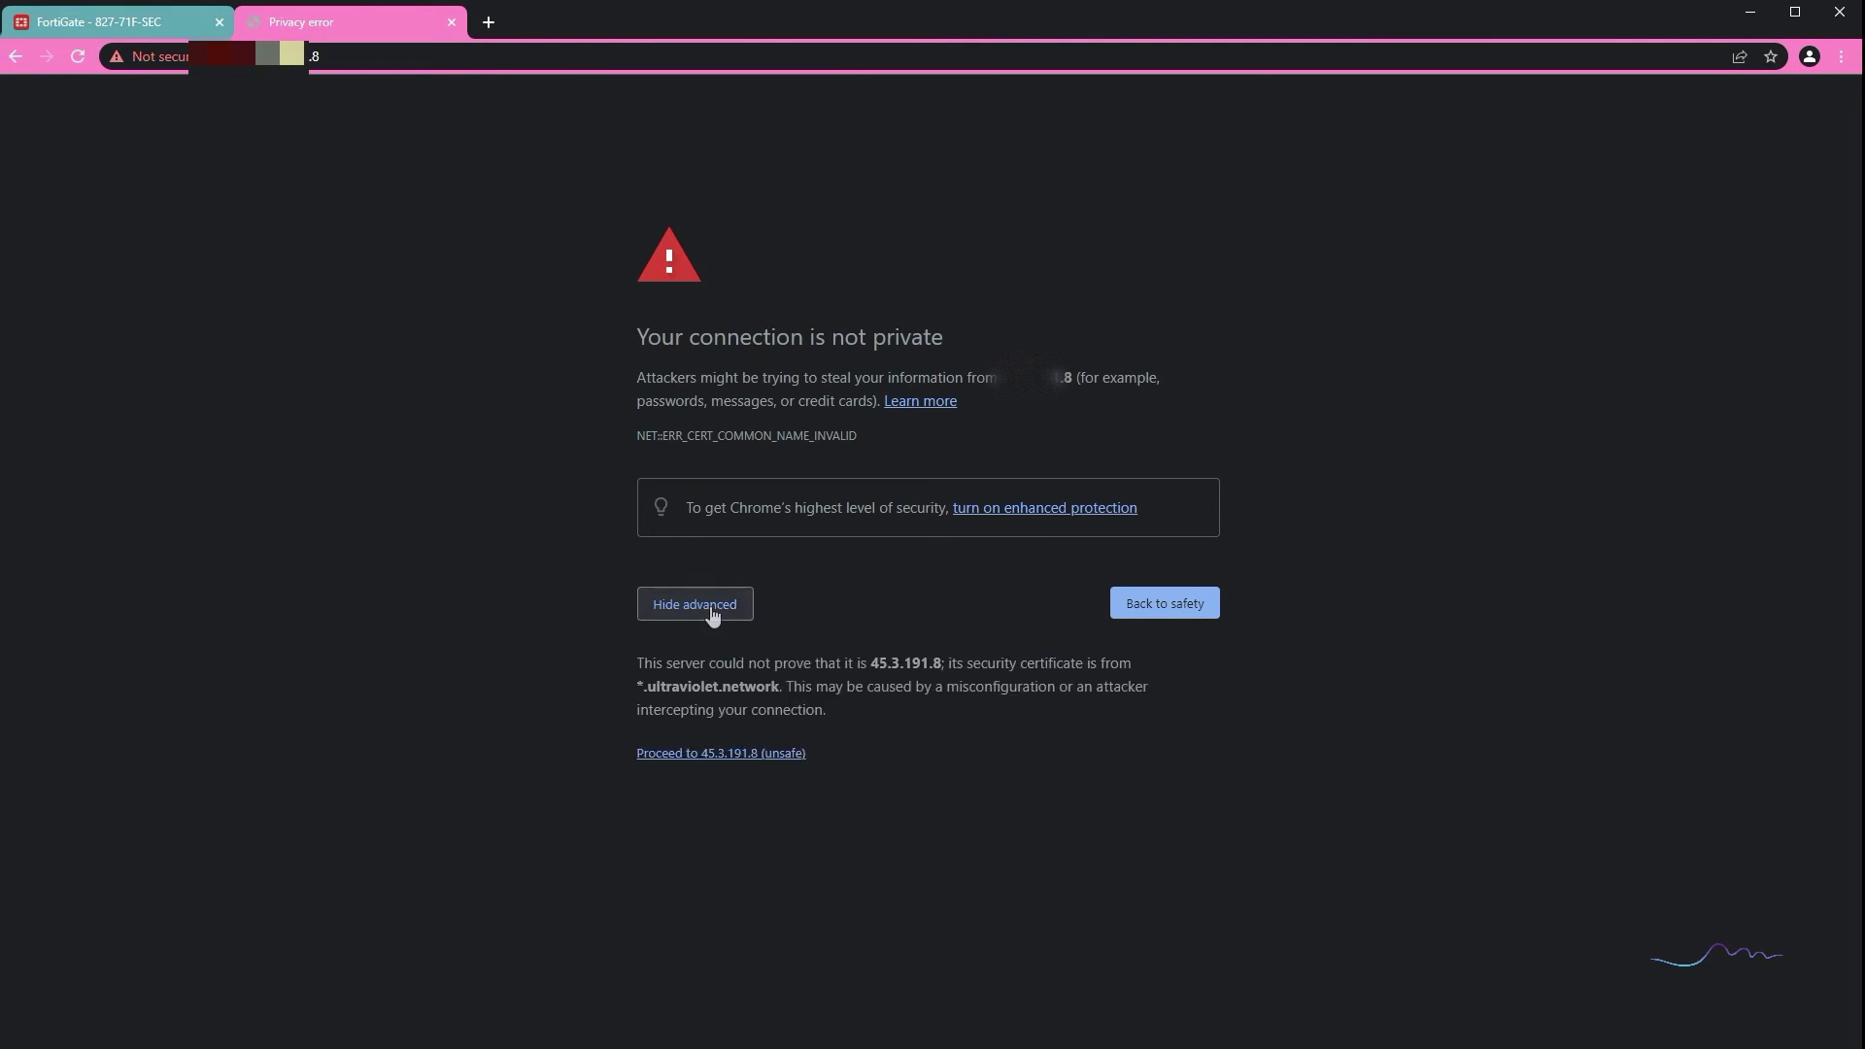
{"action": "left_click", "coordinate": [720, 758]}
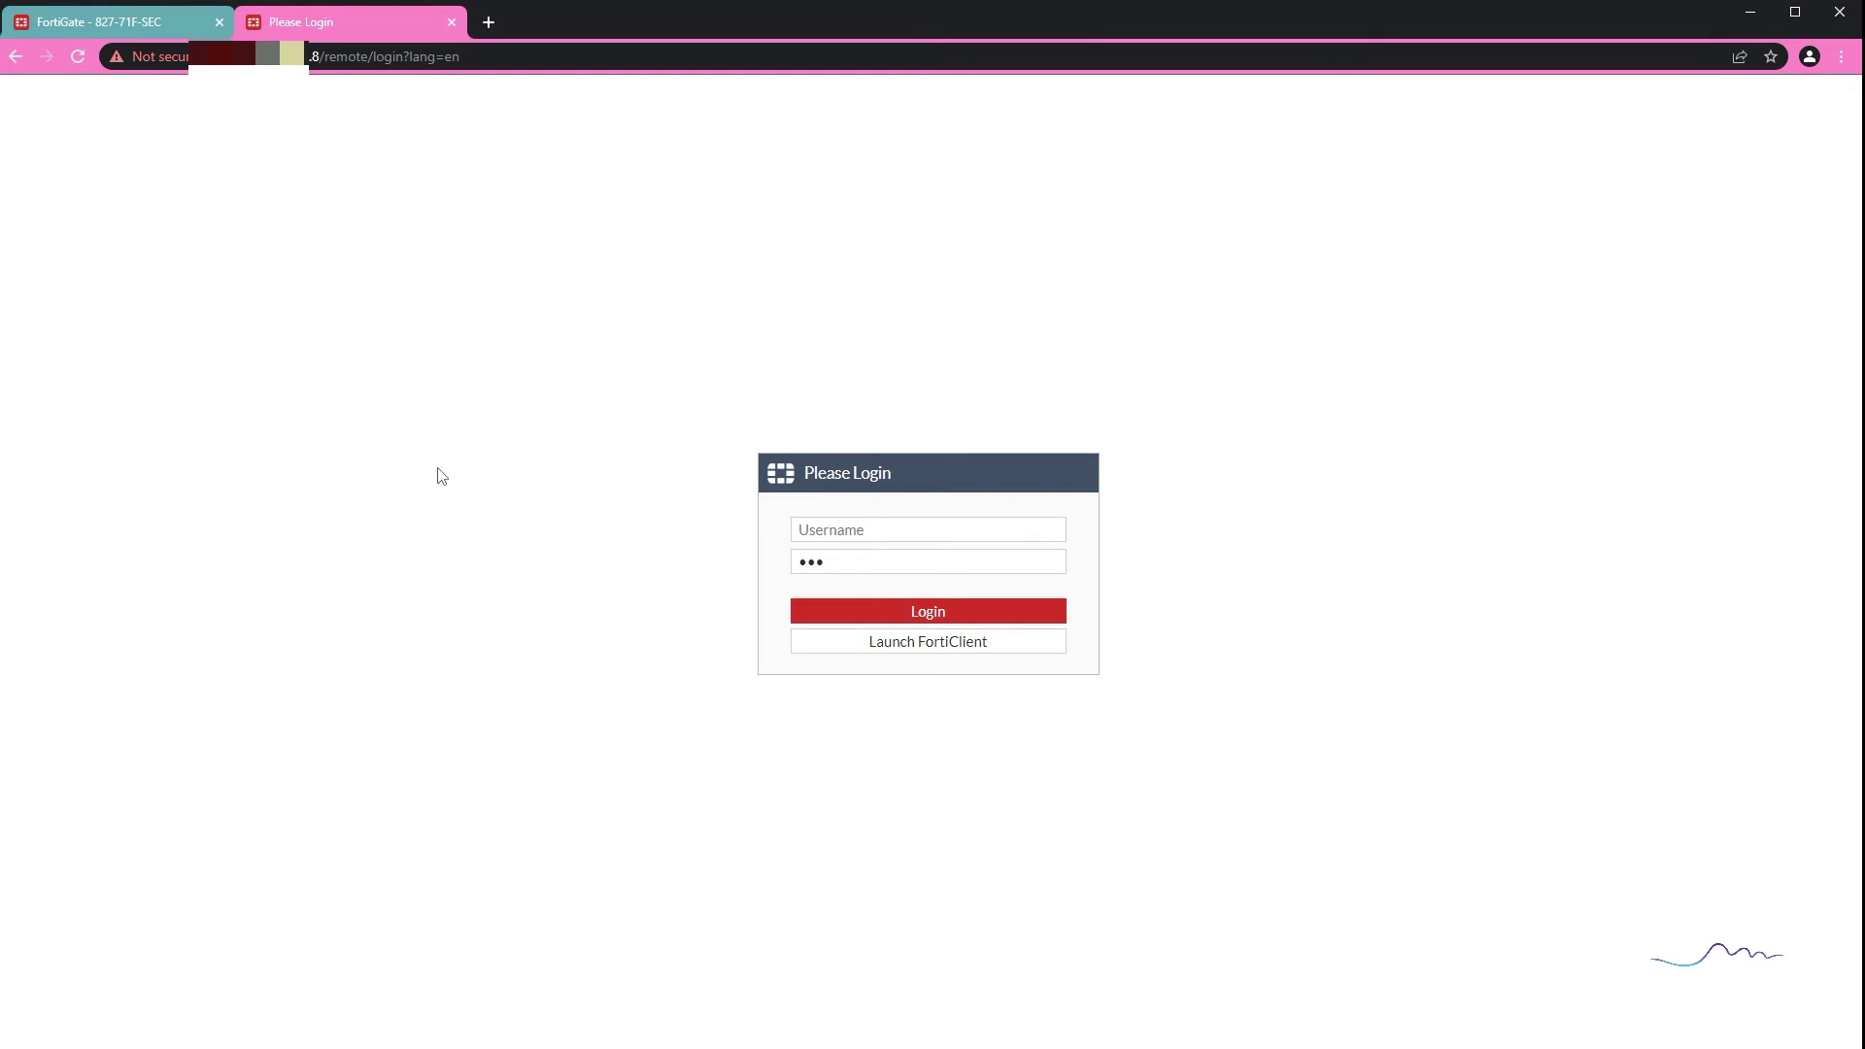
{"action": "left_click", "coordinate": [450, 23]}
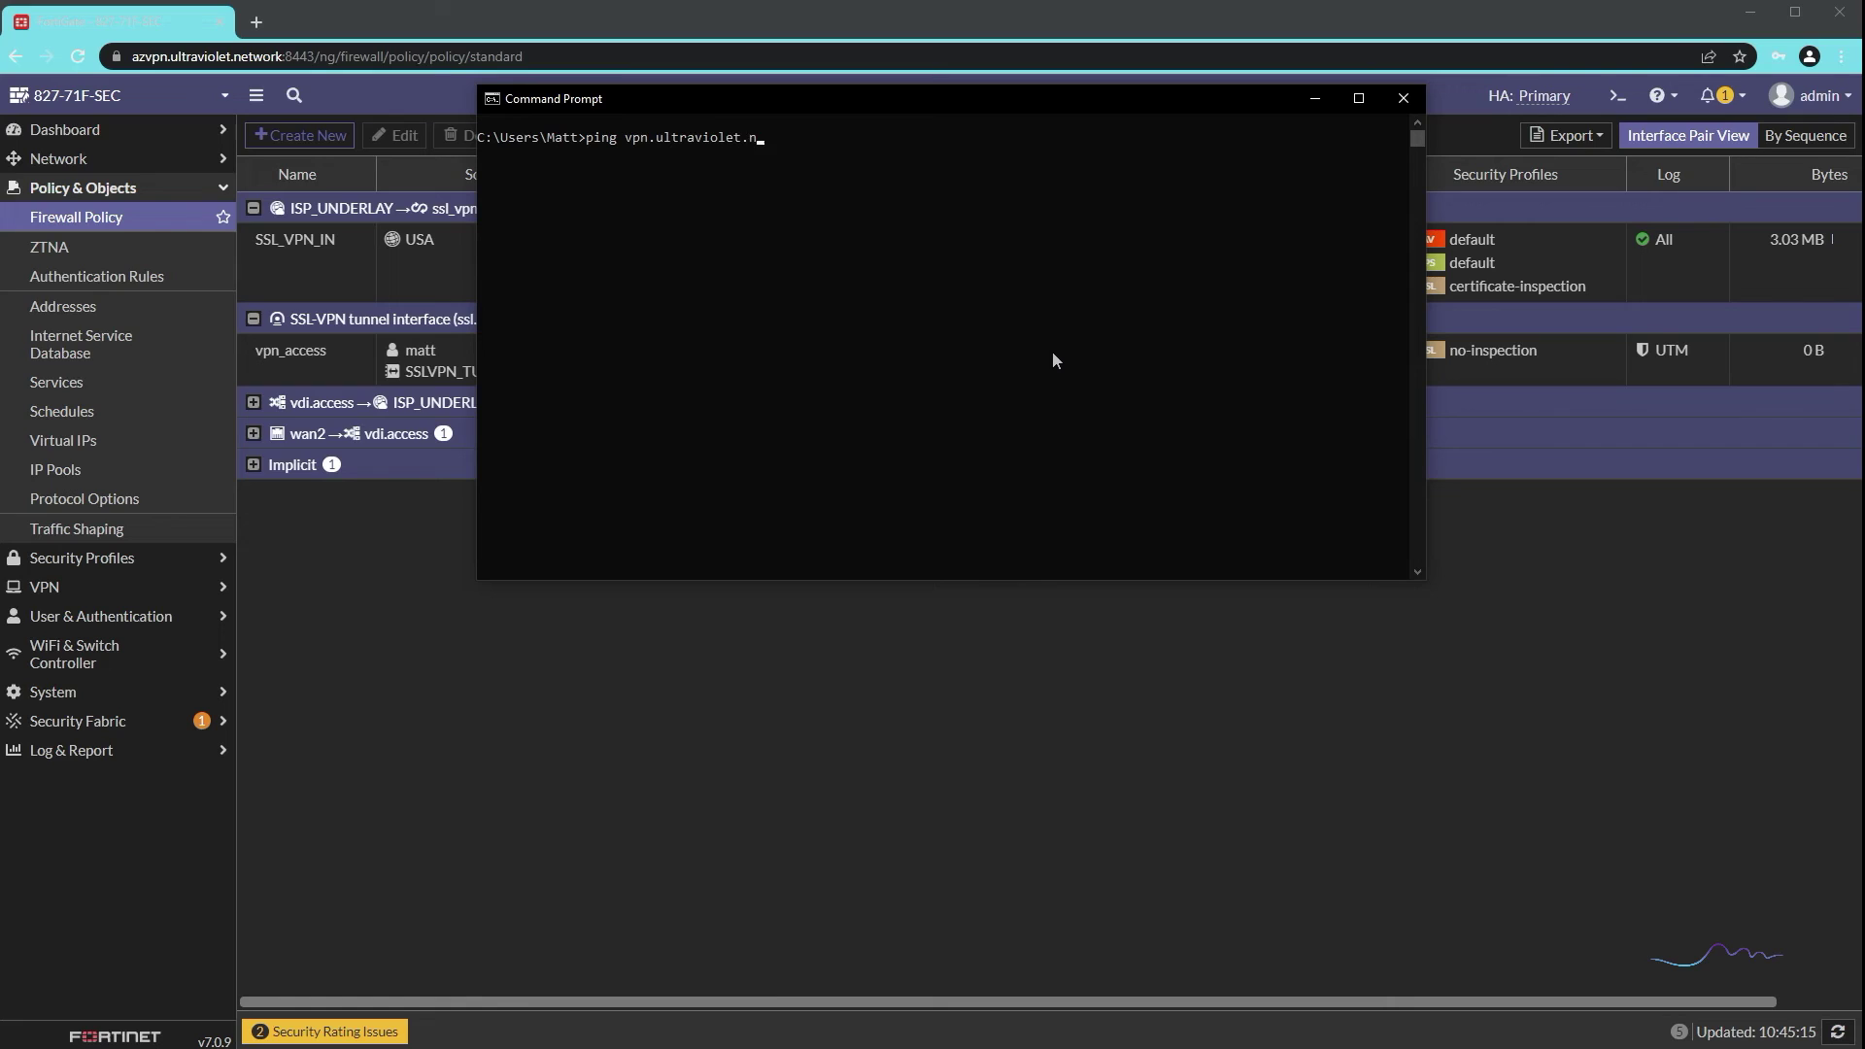
Step: Ping vpn.ultraviolet.network from the Command Prompt again, stop the ping early and close the window
{"action": "key", "text": "Return"}
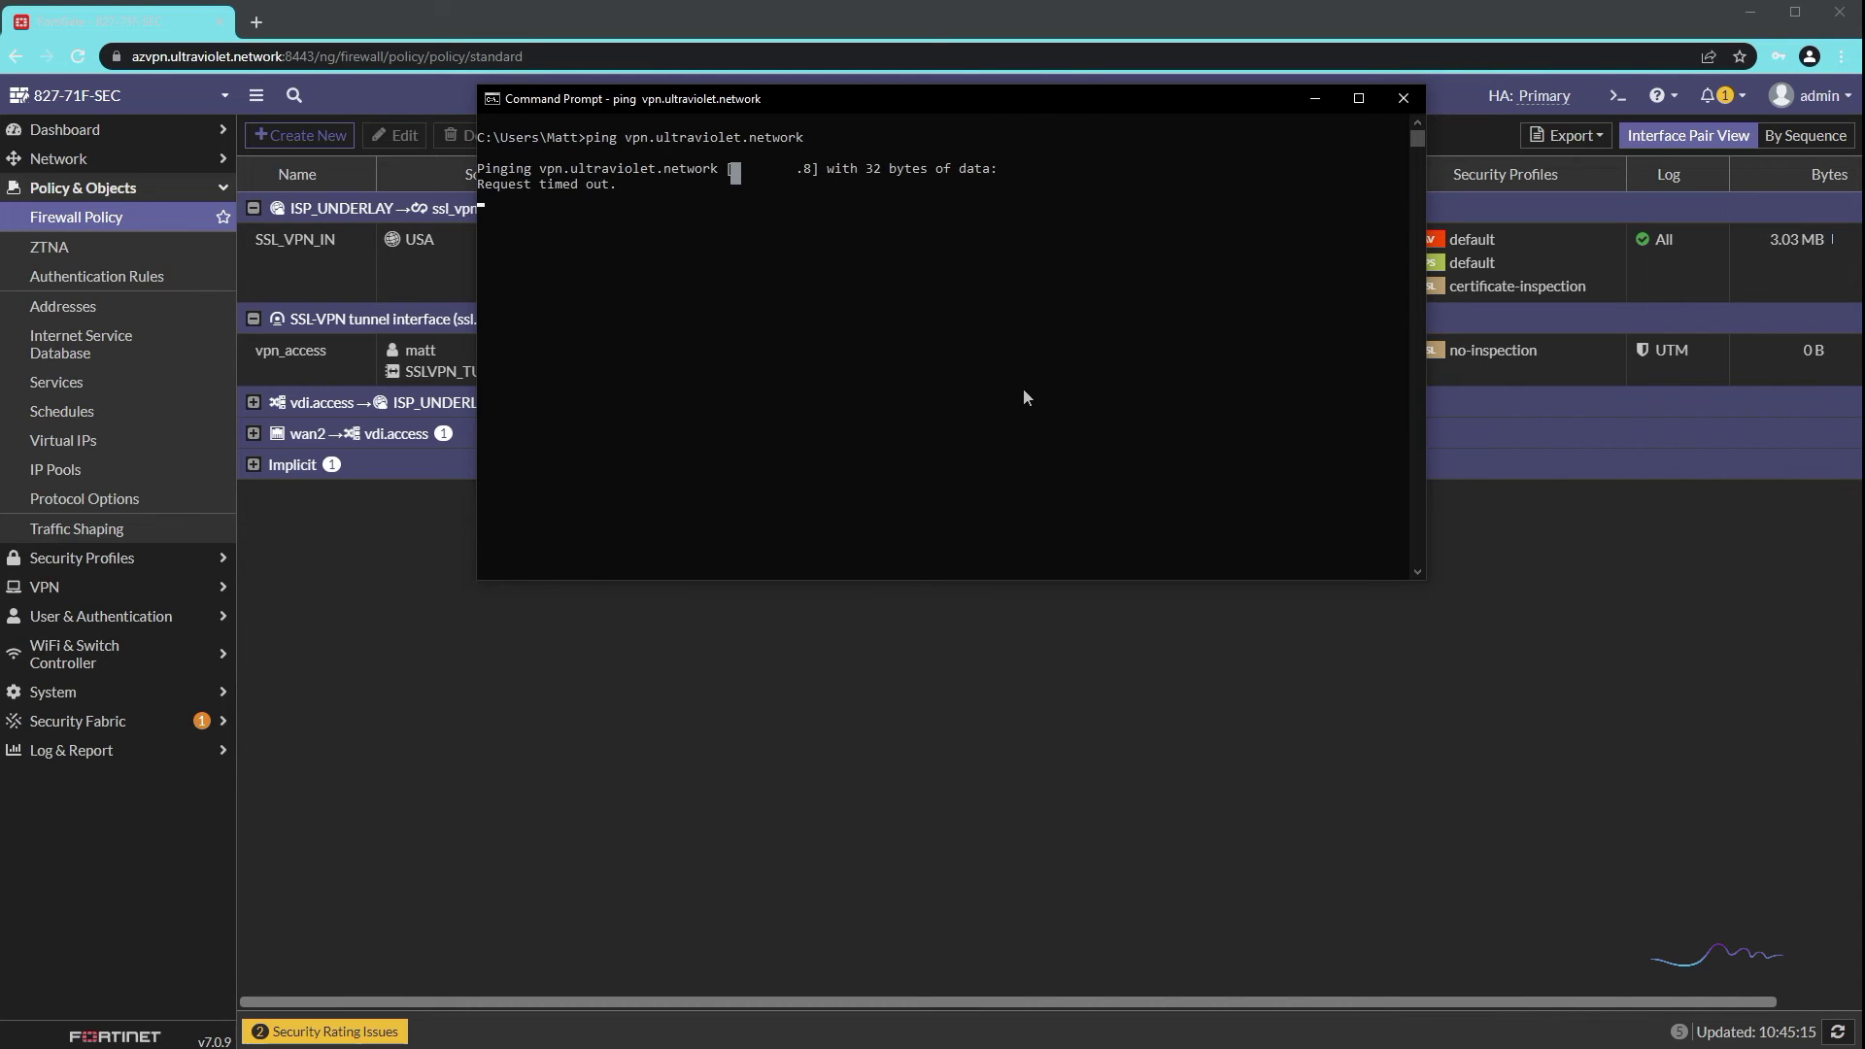
{"action": "left_click_drag", "start_coordinate": [1027, 103], "coordinate": [1023, 289]}
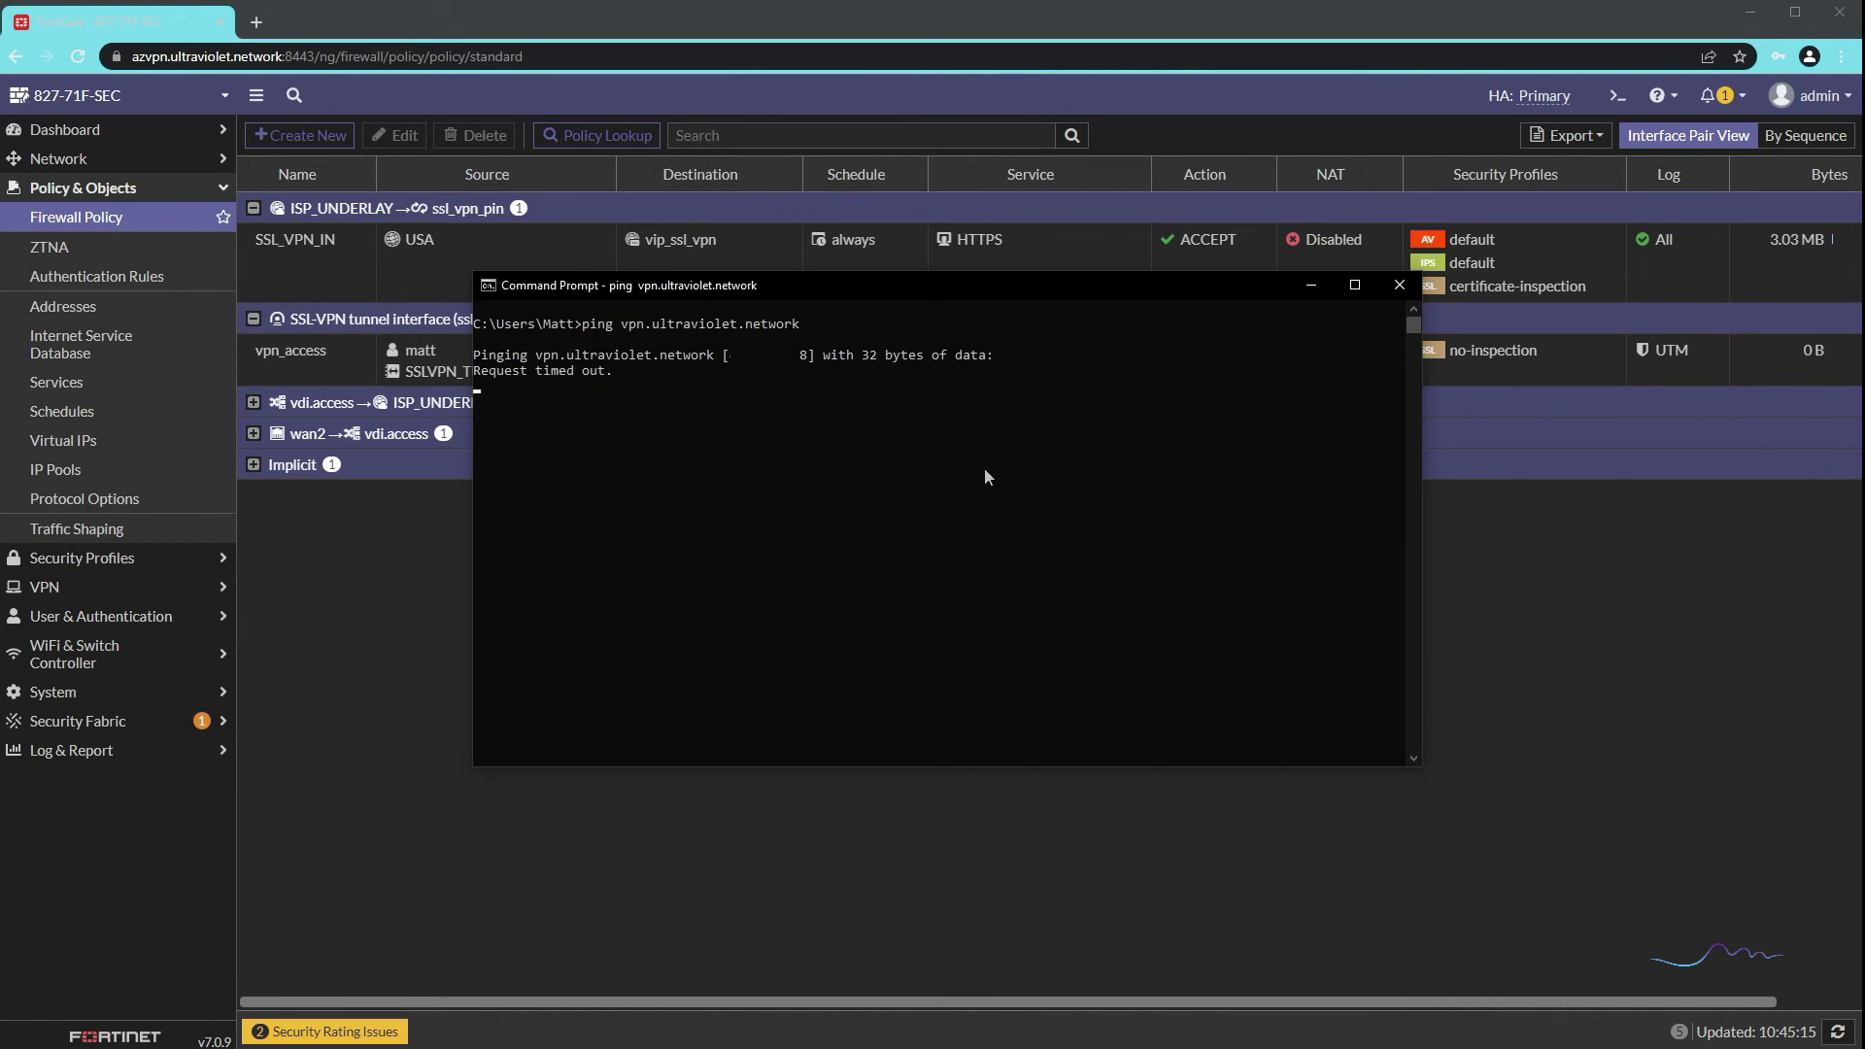
{"action": "key", "text": "ctrl+c"}
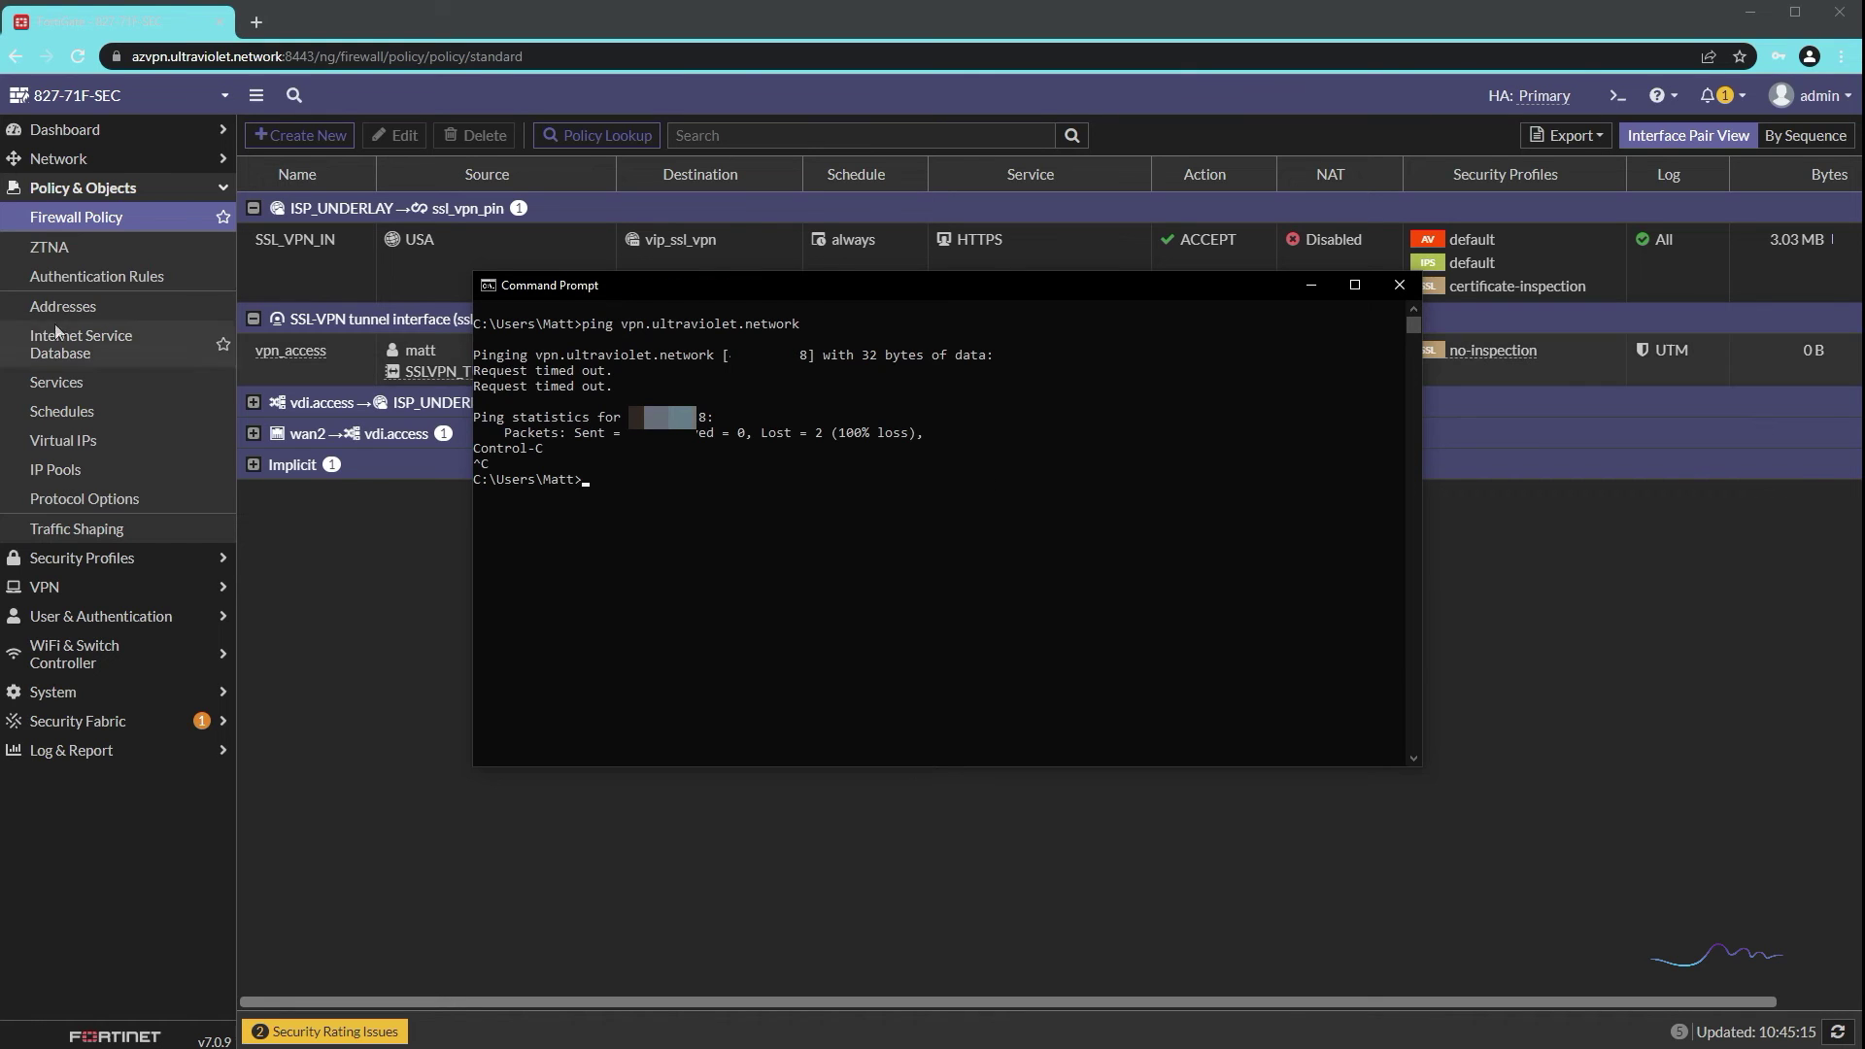
{"action": "left_click", "coordinate": [1399, 285]}
{"action": "left_click", "coordinate": [256, 21]}
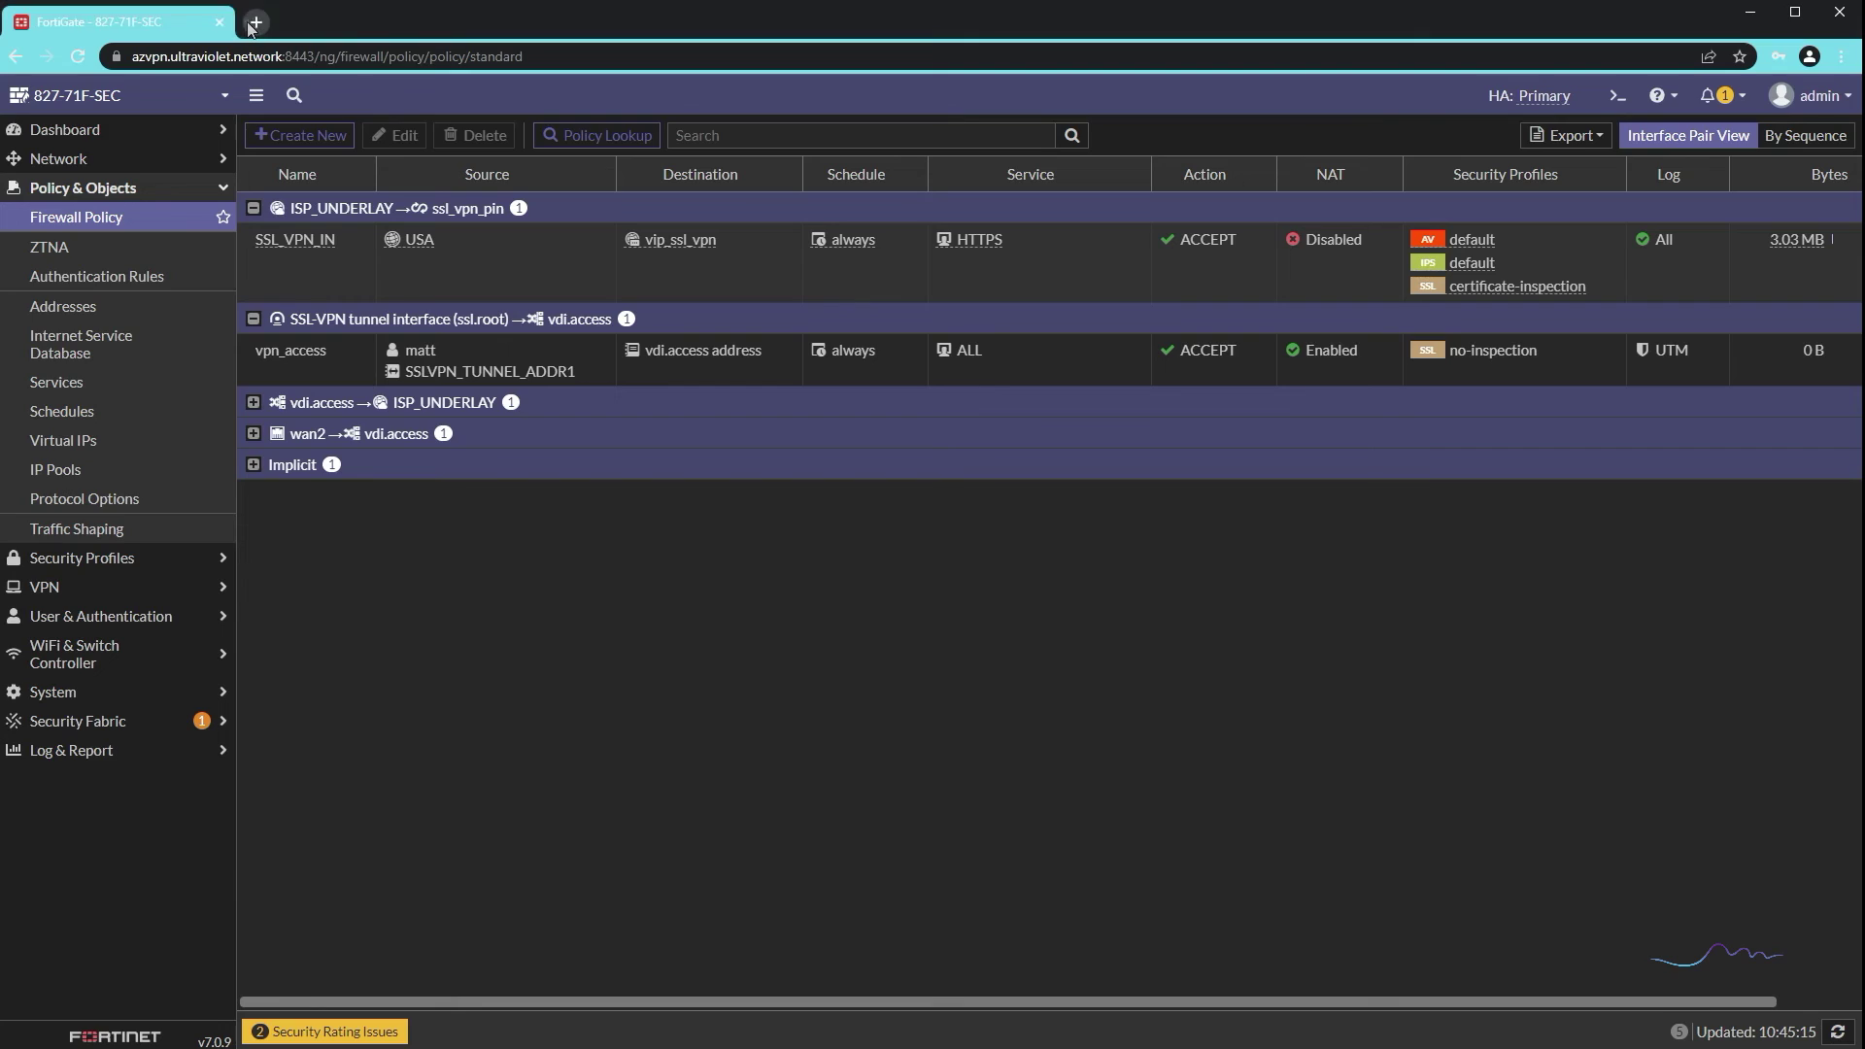
{"action": "left_click", "coordinate": [284, 64]}
{"action": "type", "text": "https://"}
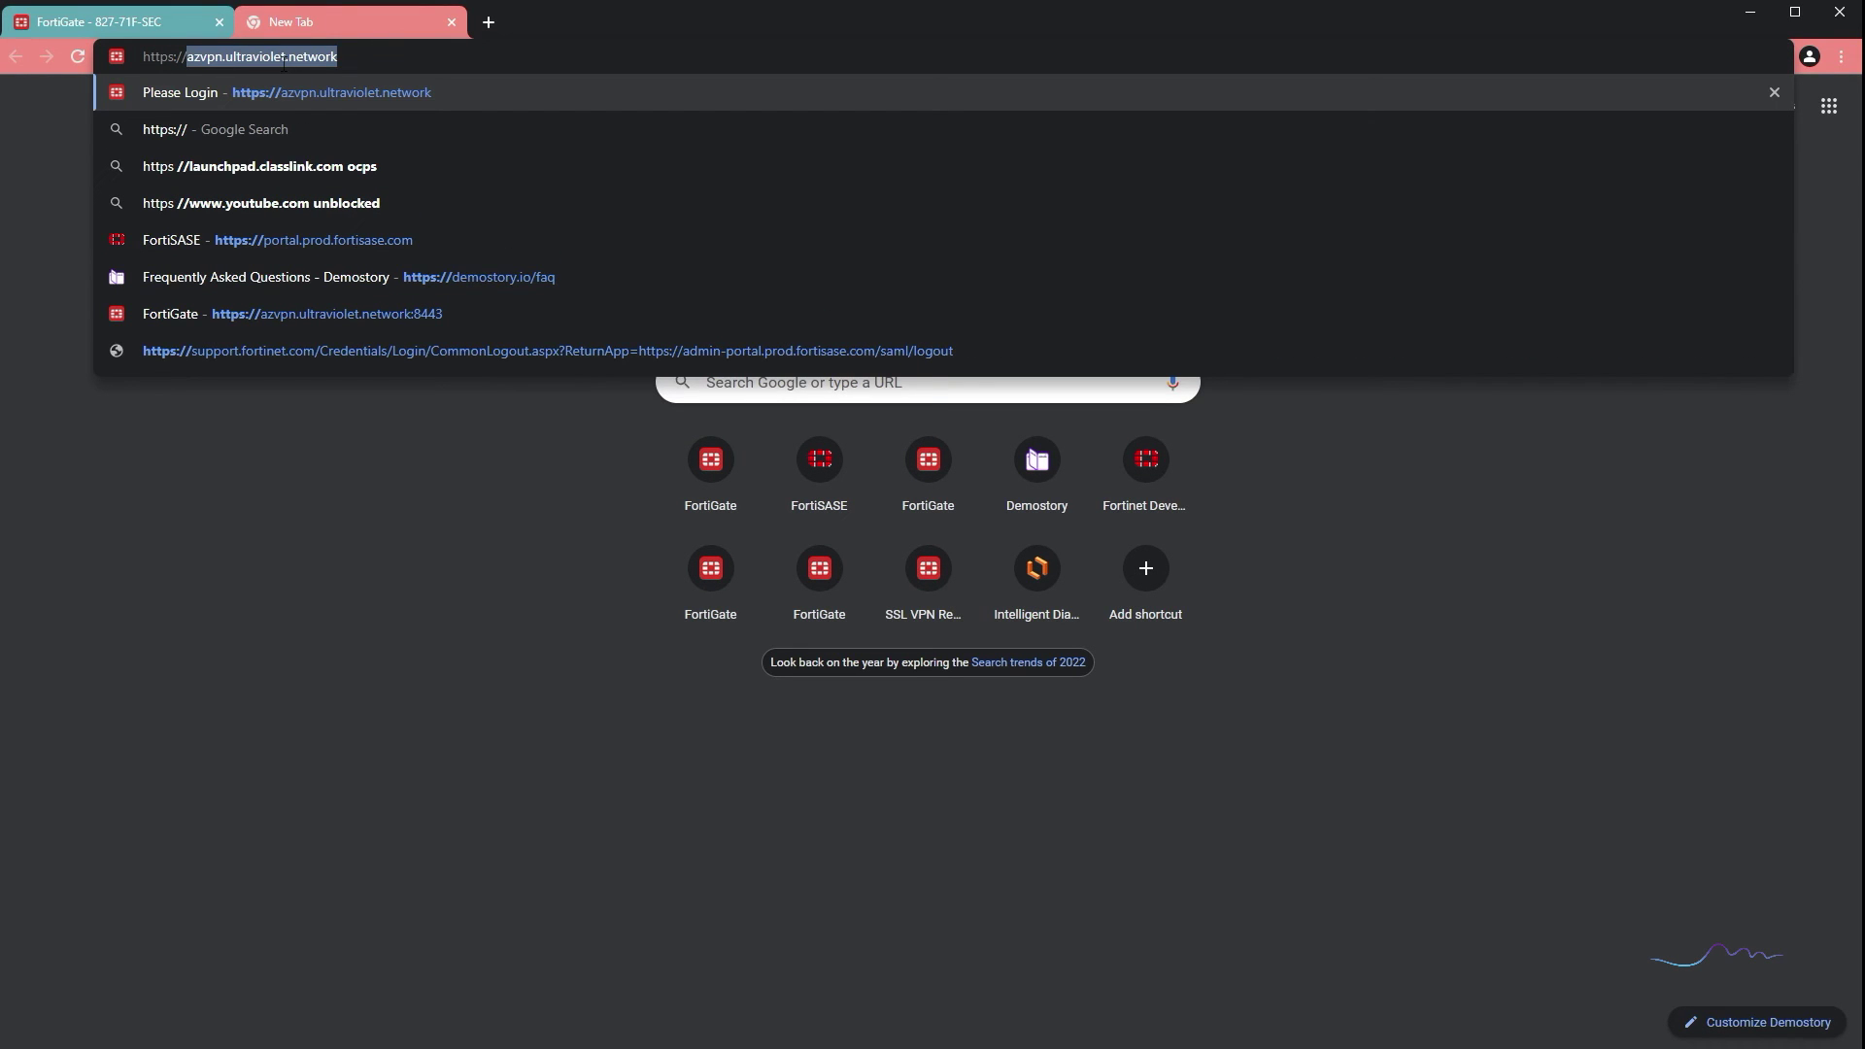
{"action": "type", "text": "vpn.u"}
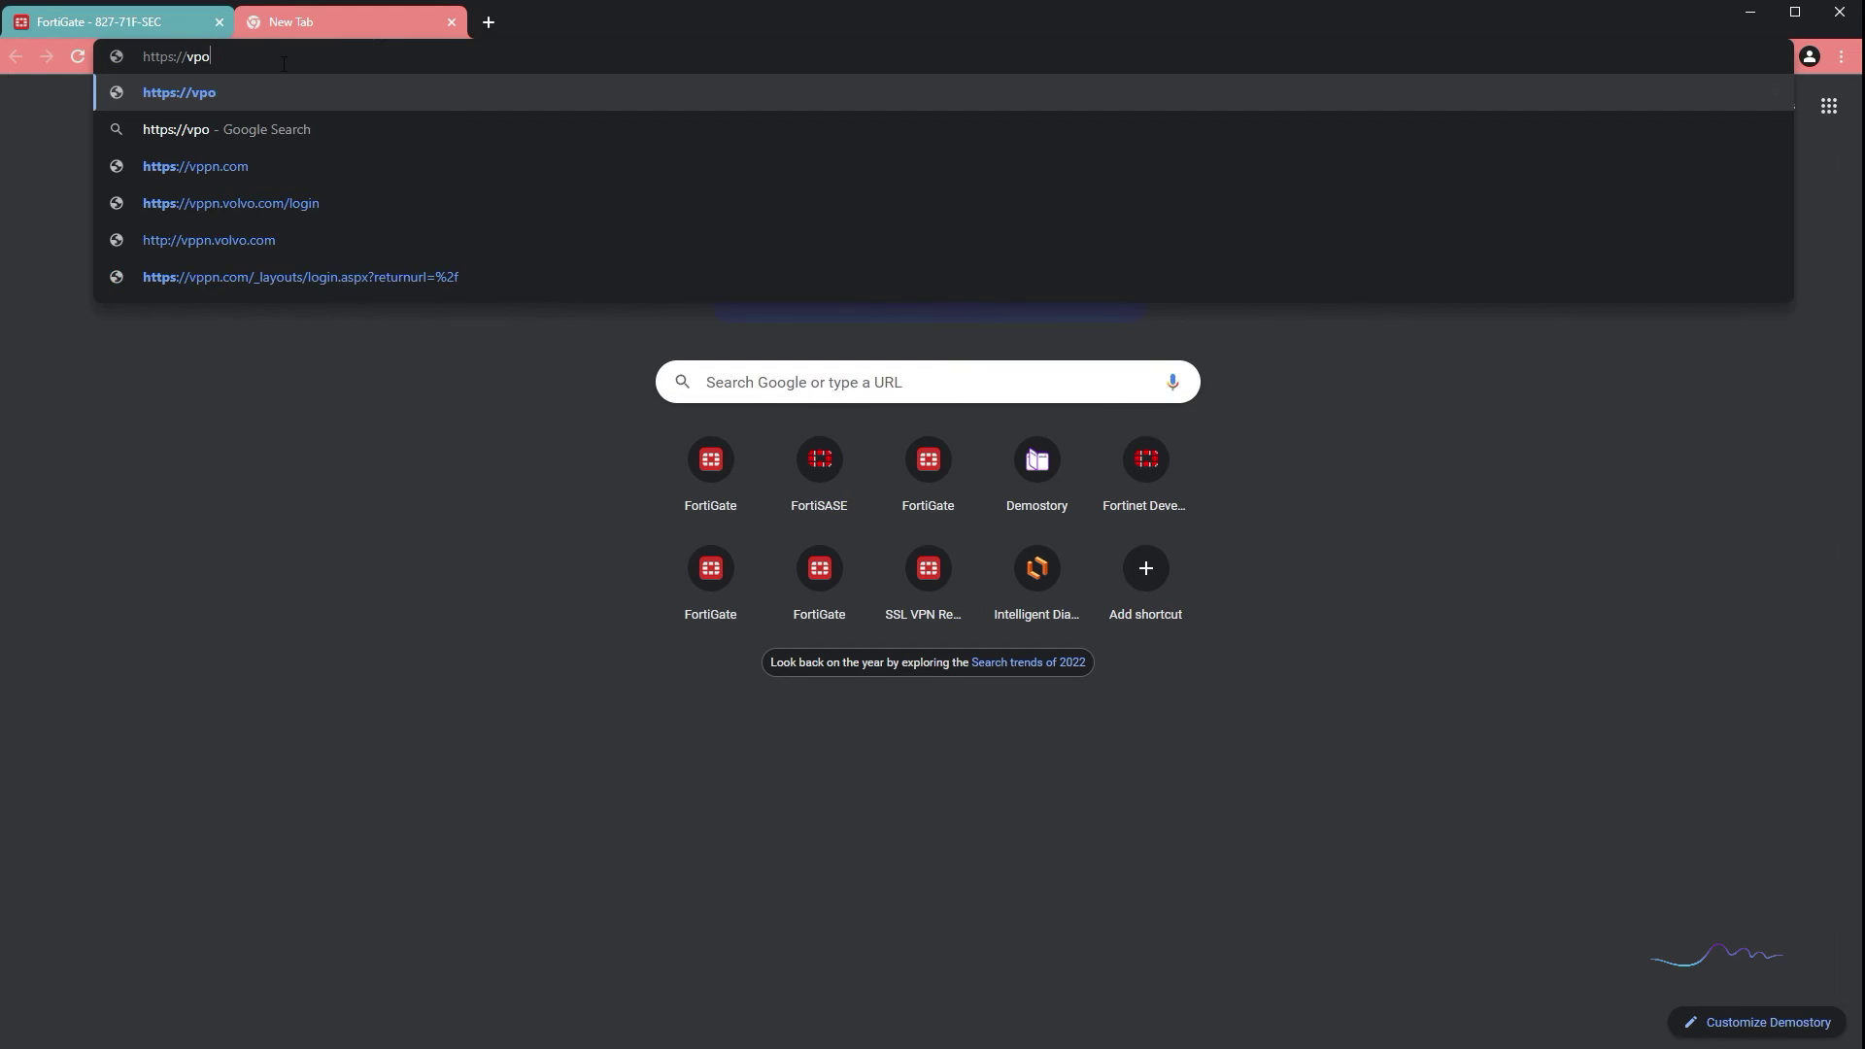
{"action": "type", "text": "ltraviolet.network"}
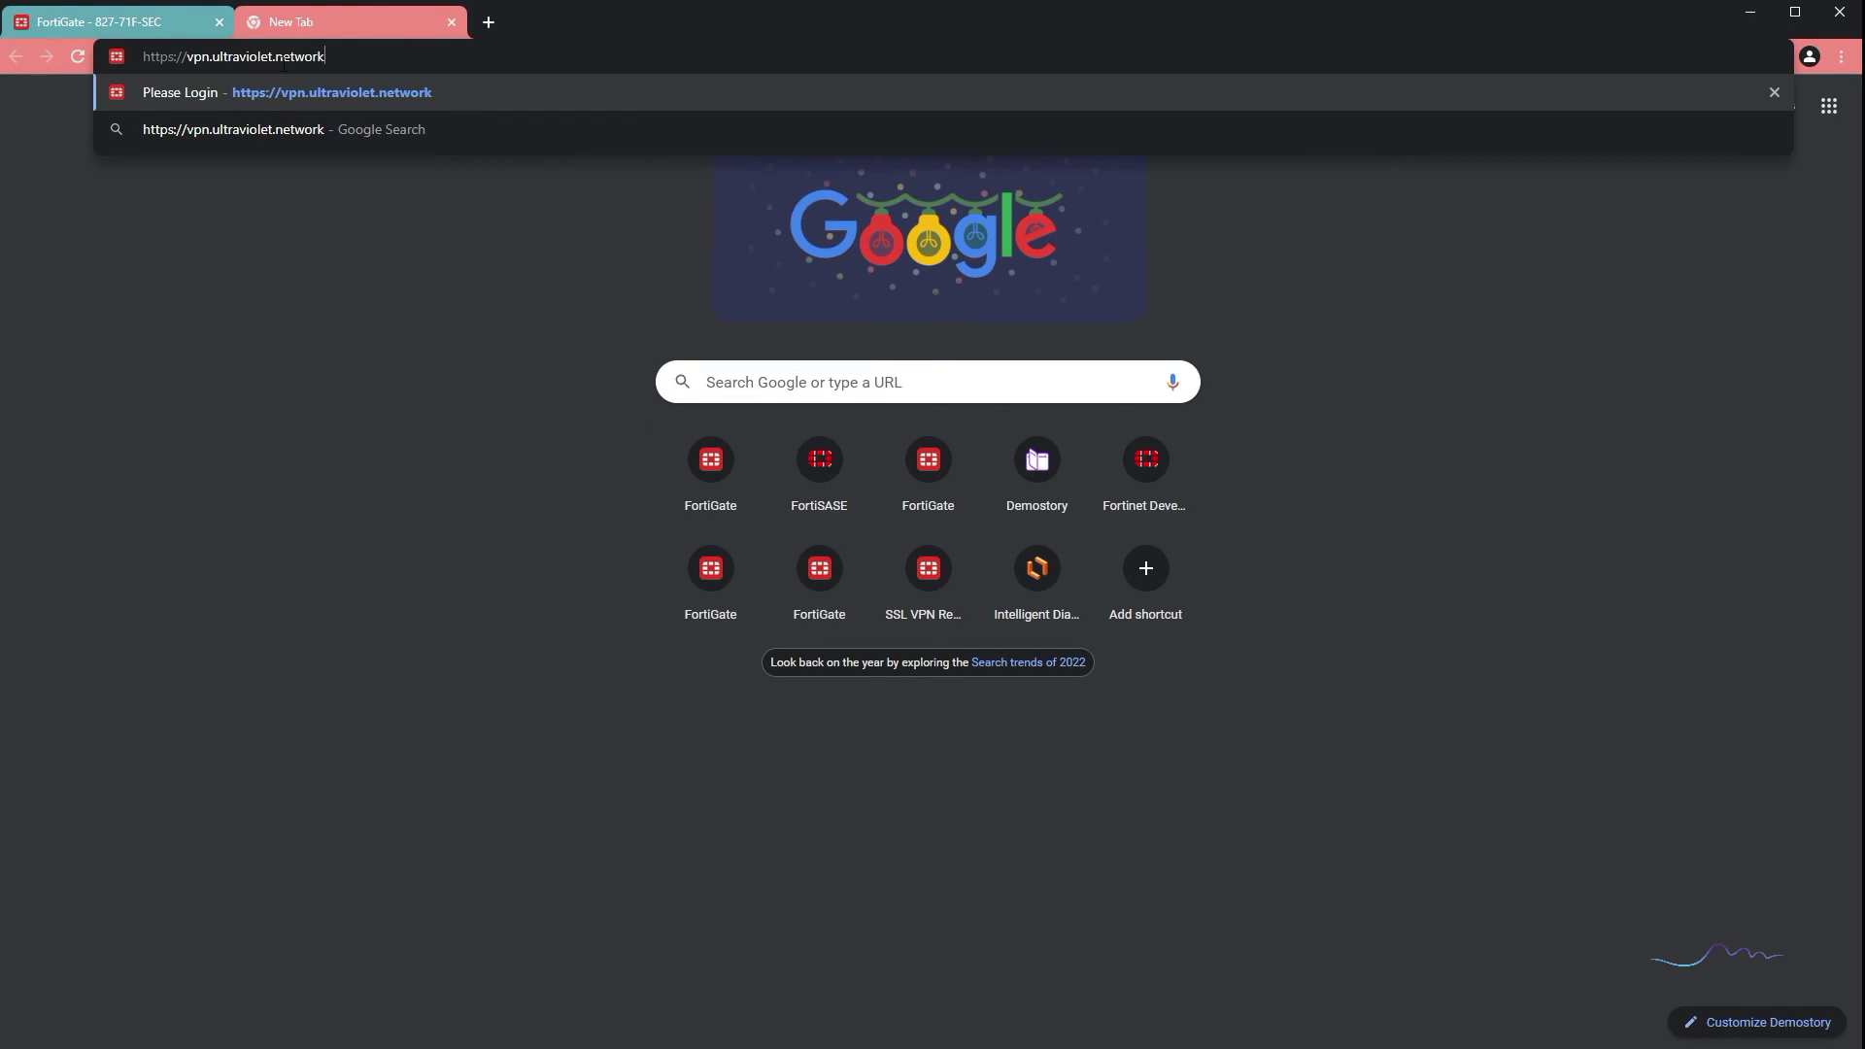
{"action": "key", "text": "Return"}
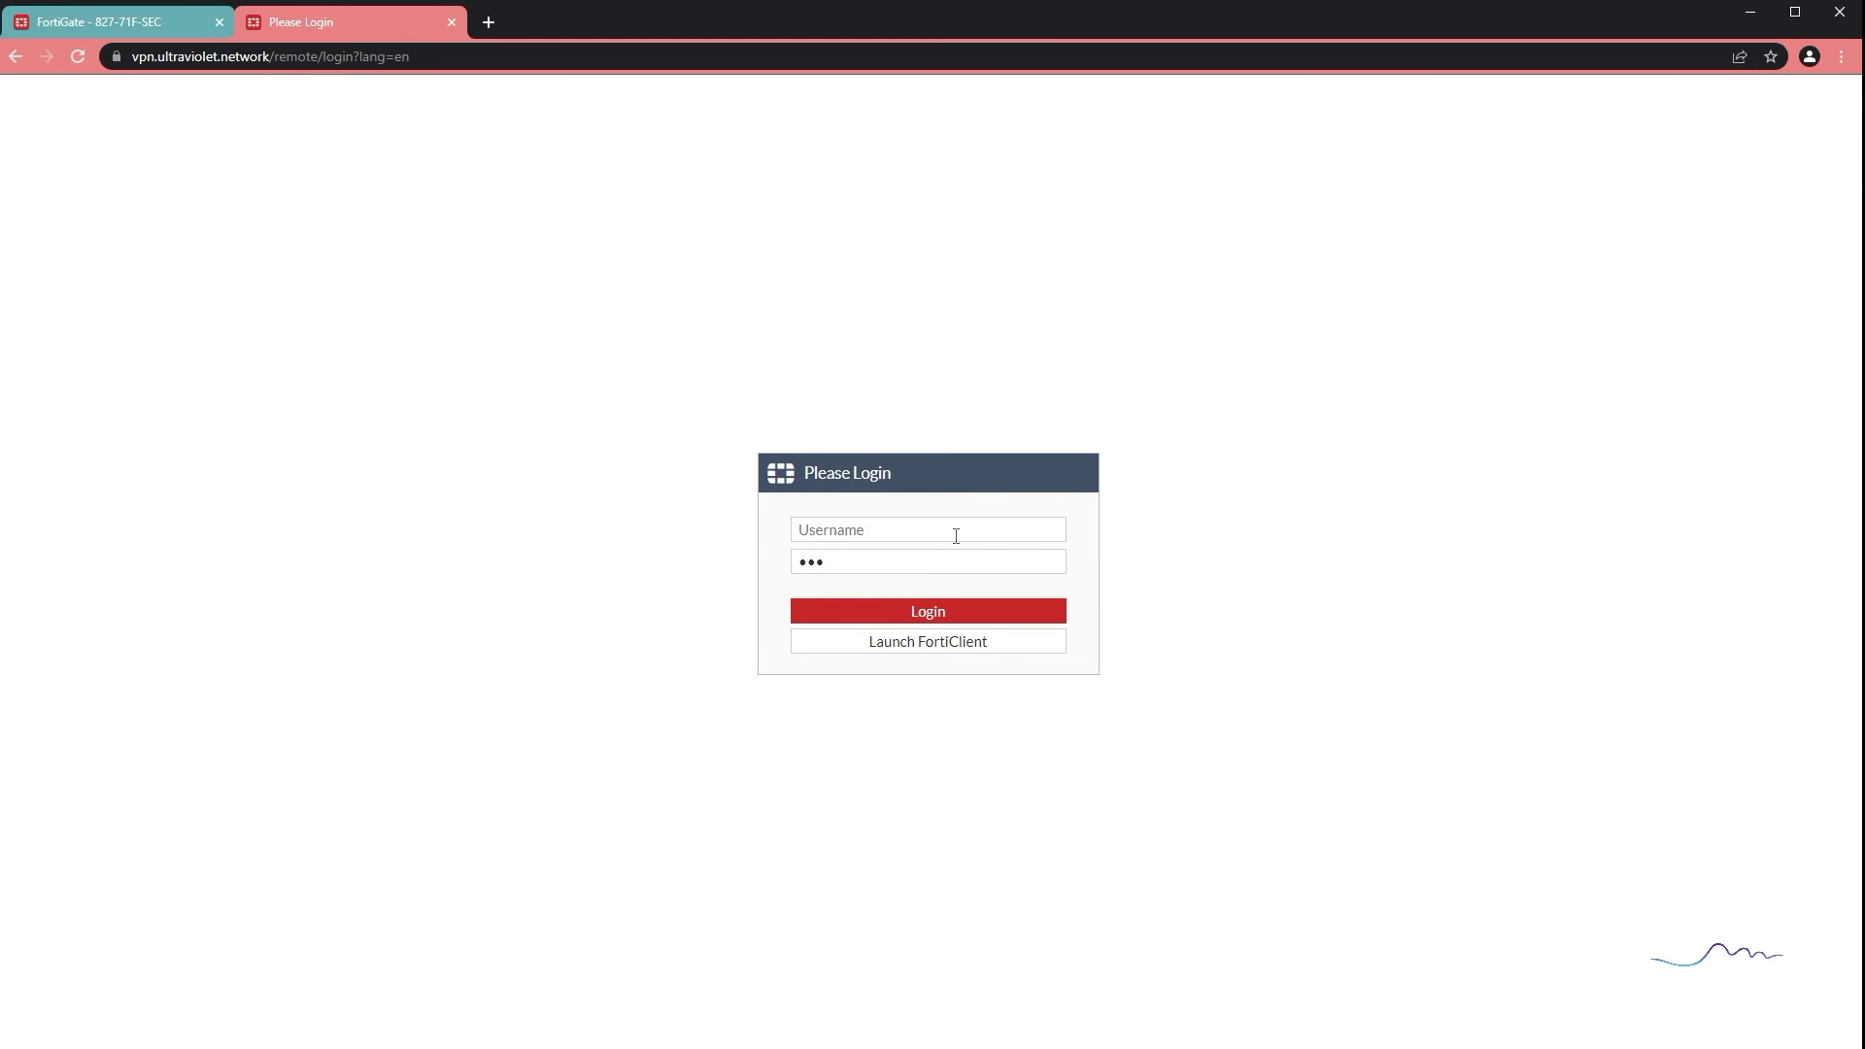
Step: Log in to the SSL-VPN portal with the VPN account's username and password, and dismiss the offer to save the password
{"action": "left_click", "coordinate": [955, 536]}
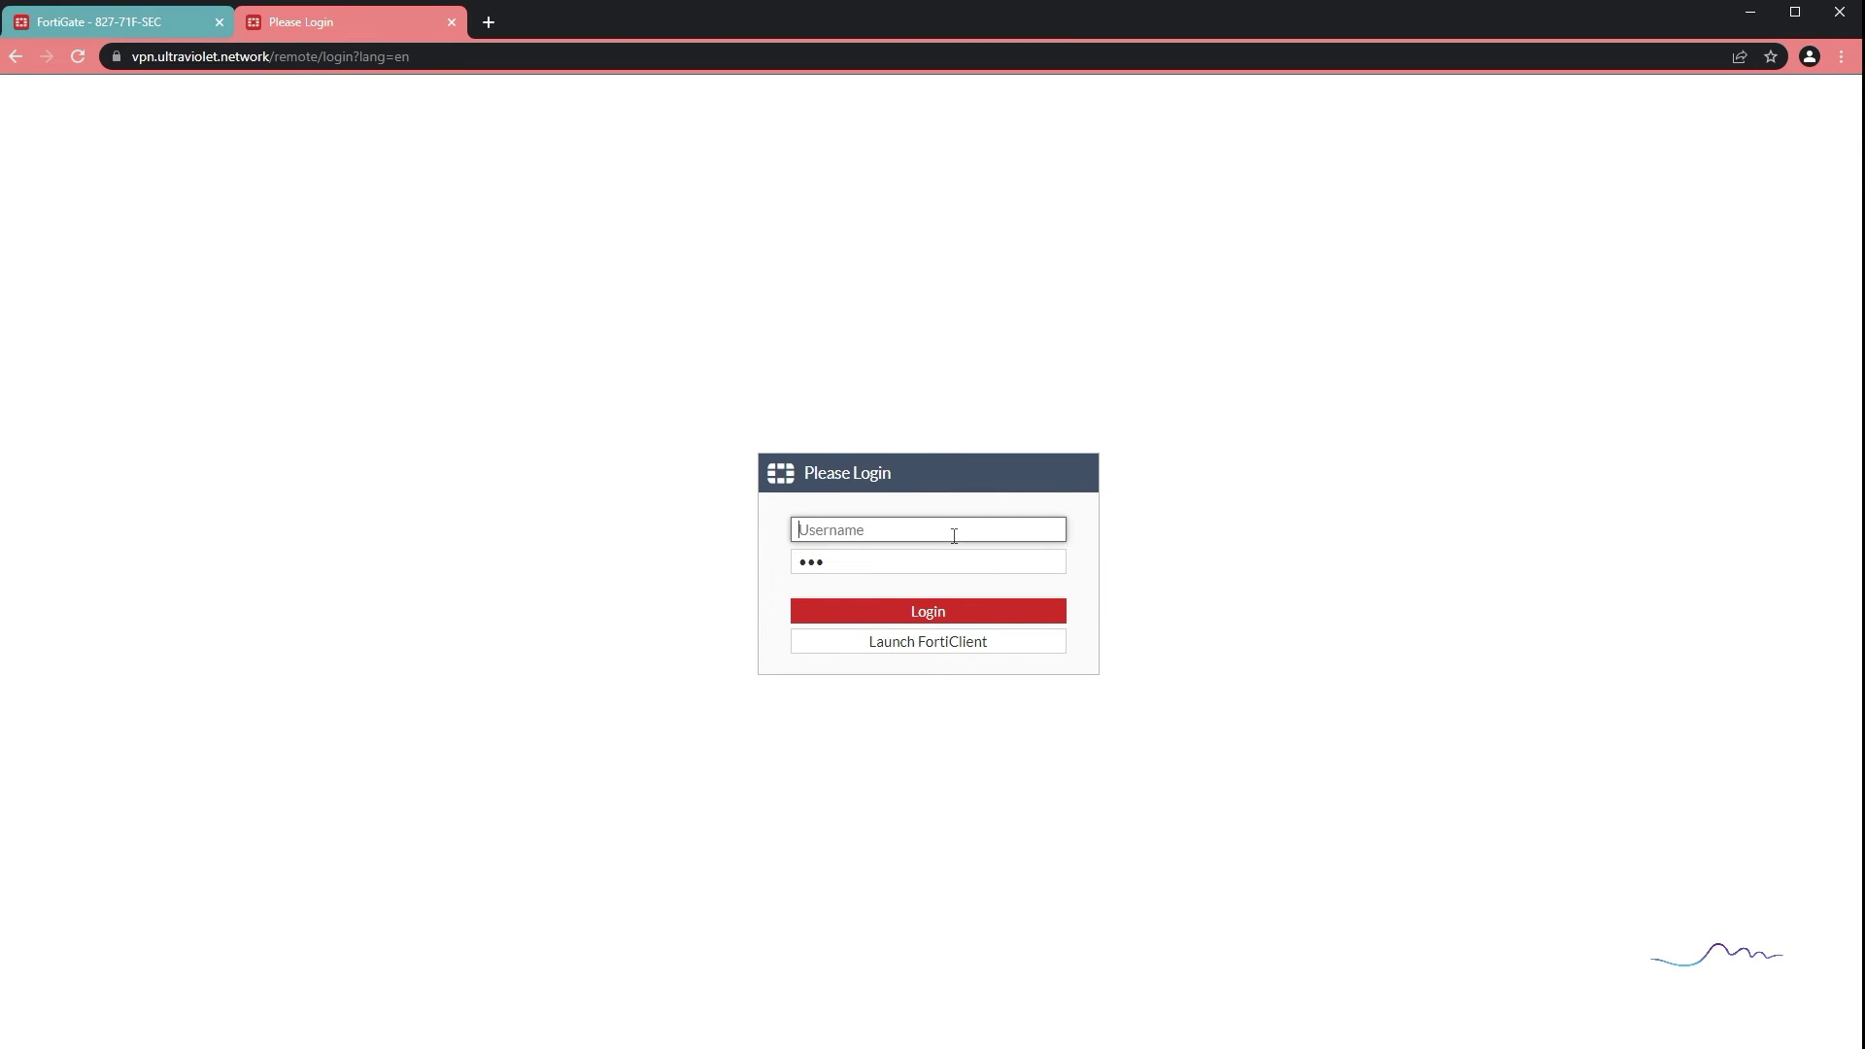
{"action": "type", "text": "matt"}
{"action": "key", "text": "Tab"}
{"action": "type", "text": "**"}
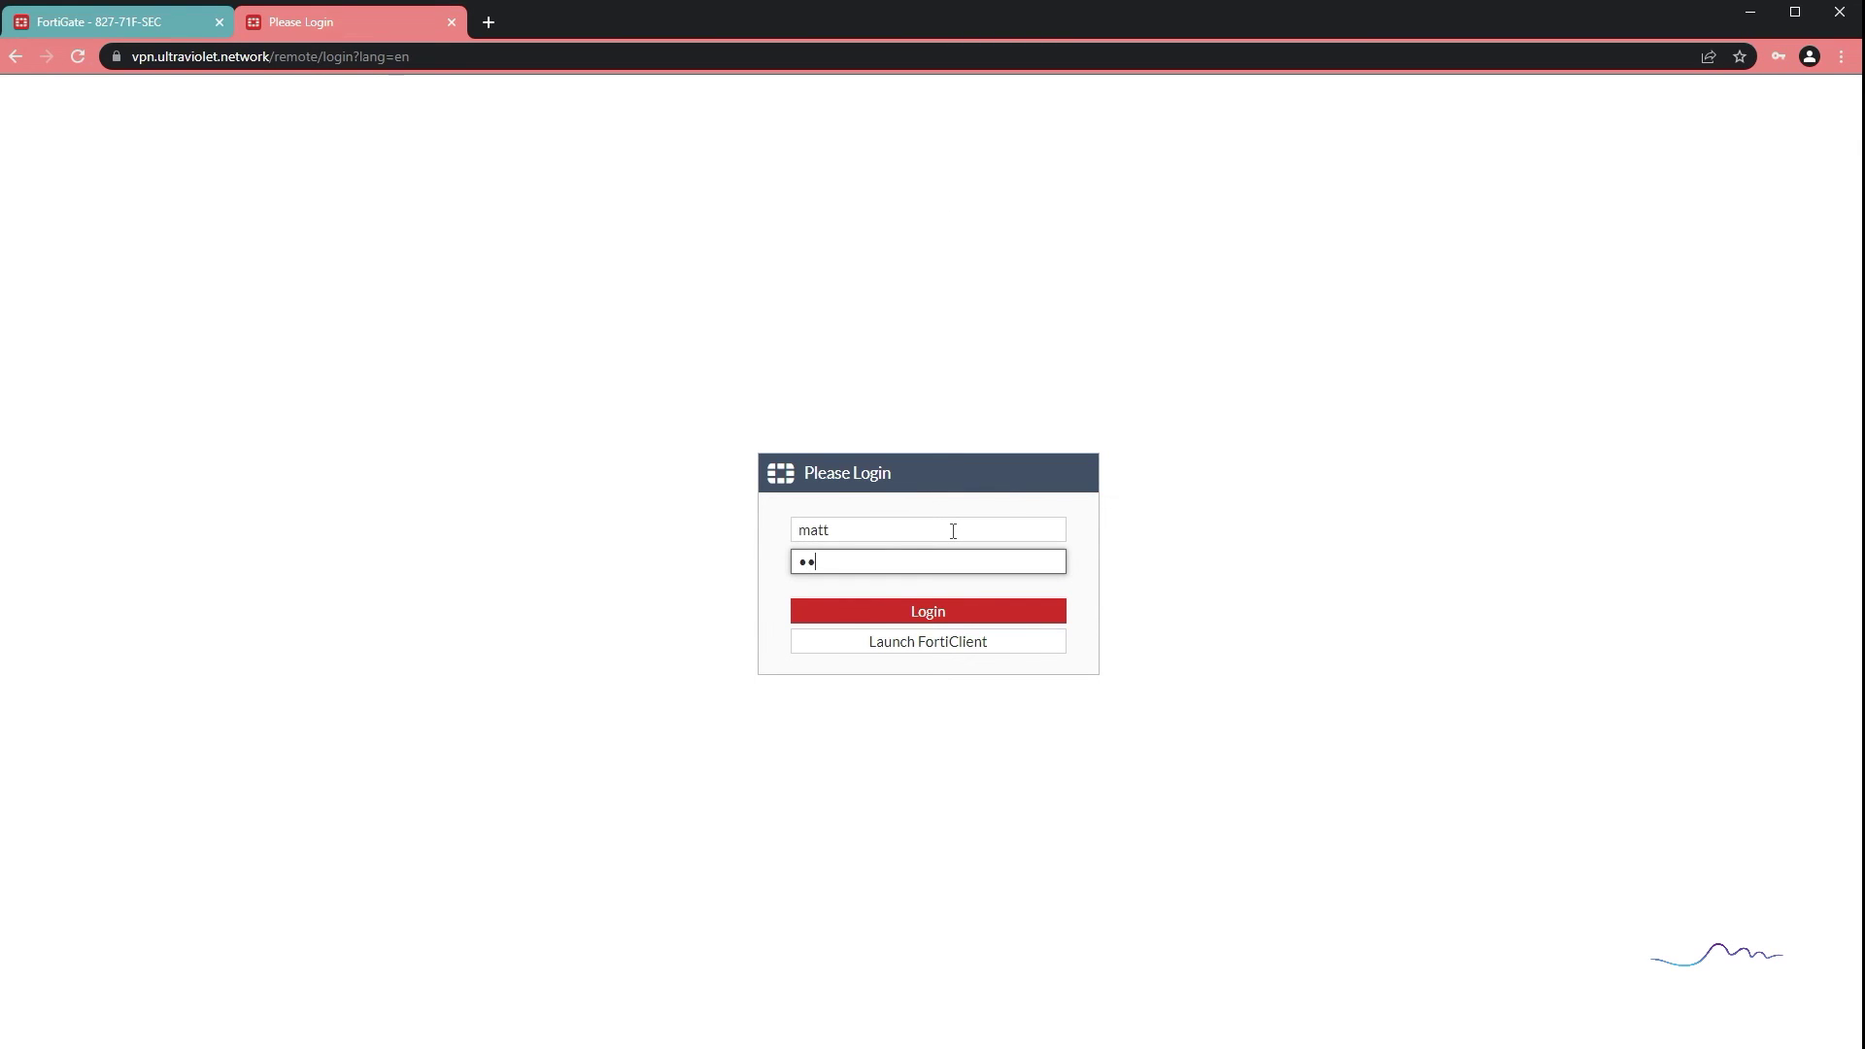
{"action": "type", "text": "********"}
{"action": "key", "text": "Return"}
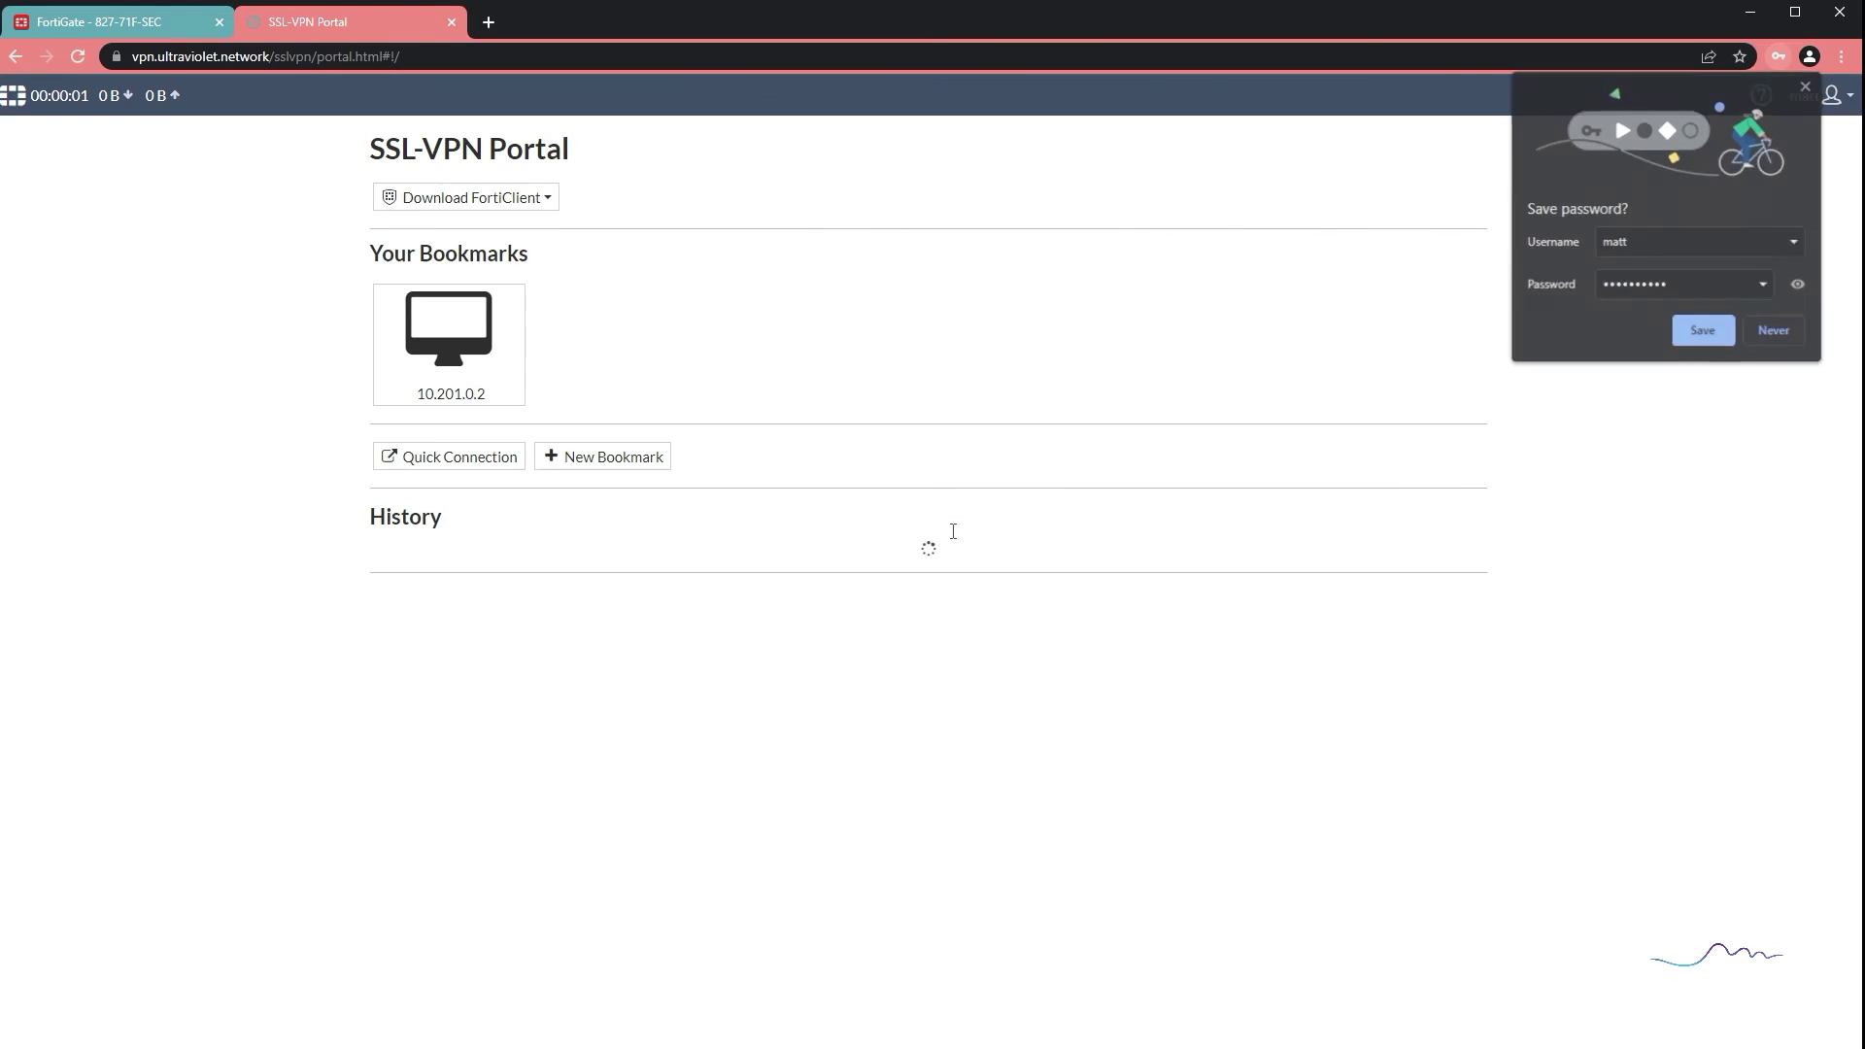
{"action": "left_click", "coordinate": [1806, 86]}
Step: Launch the 10.201.0.2 remote desktop bookmark and close the FortiClient and Command Prompt windows on the remote desktop
{"action": "left_click", "coordinate": [448, 331]}
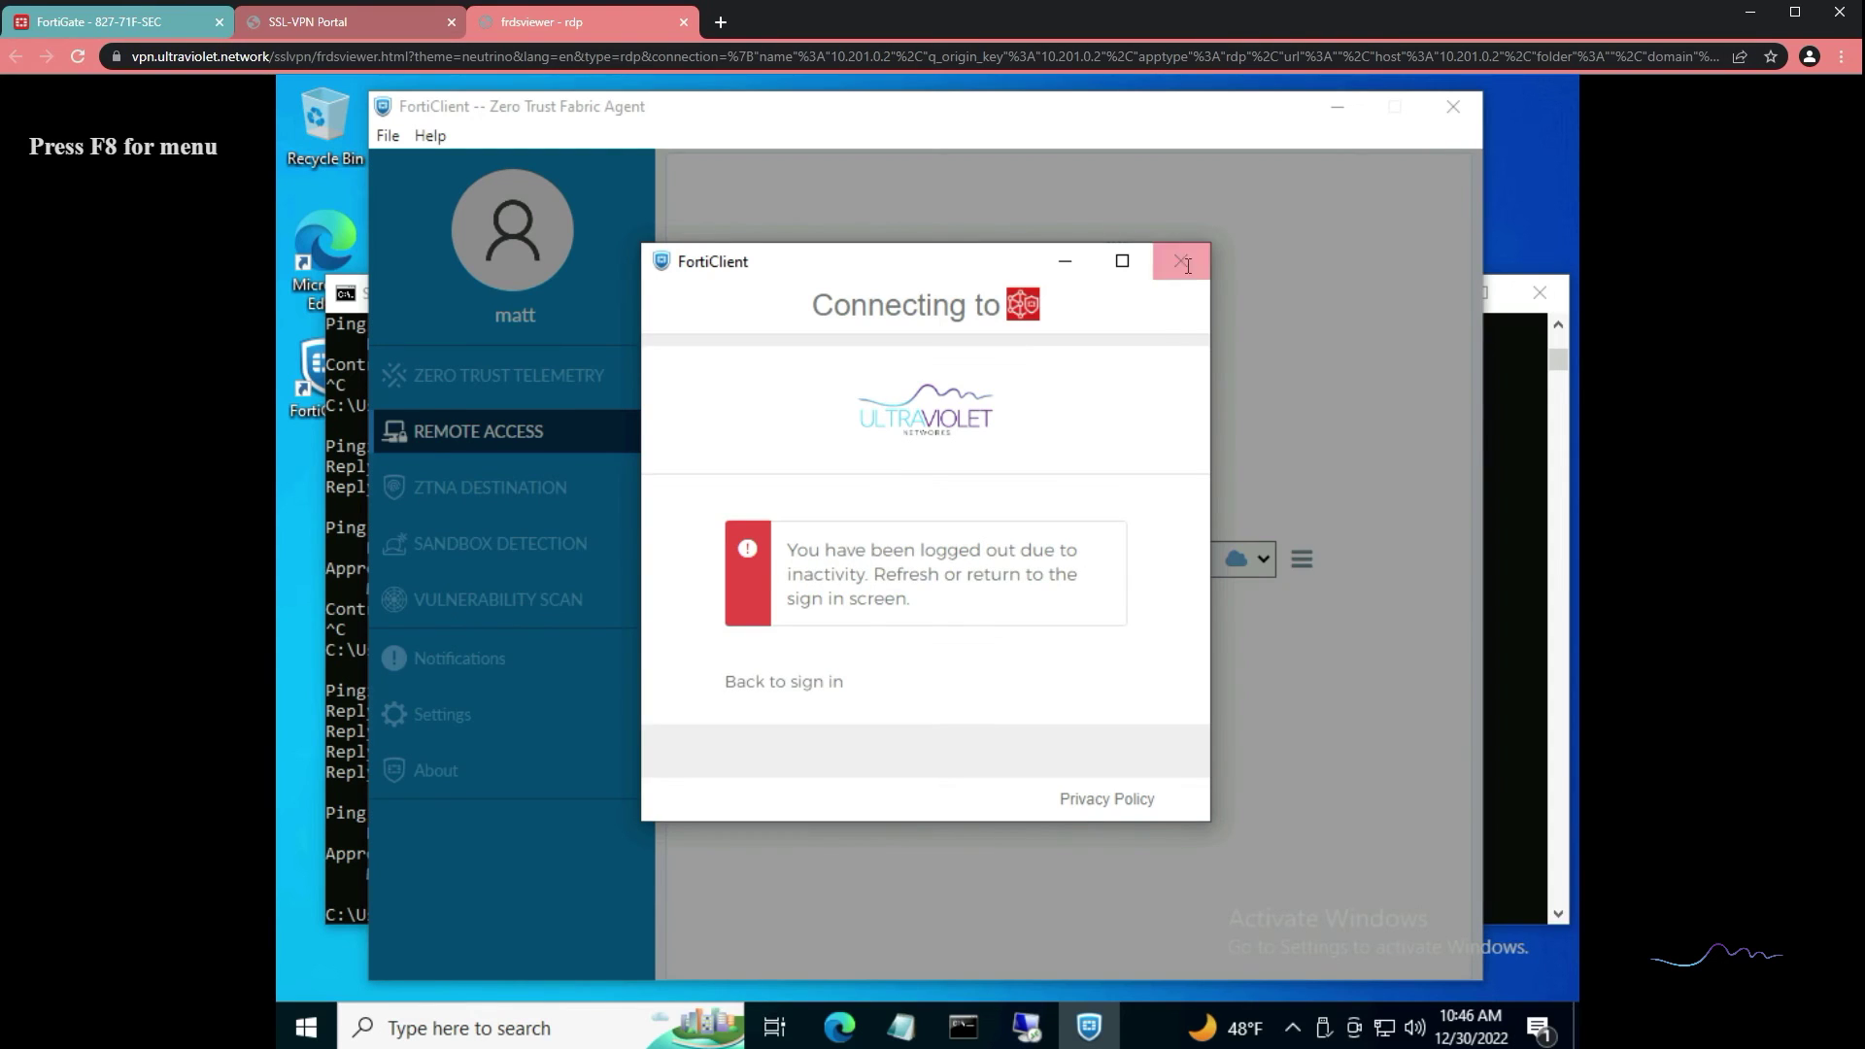
{"action": "left_click", "coordinate": [1181, 261]}
{"action": "left_click", "coordinate": [1453, 106]}
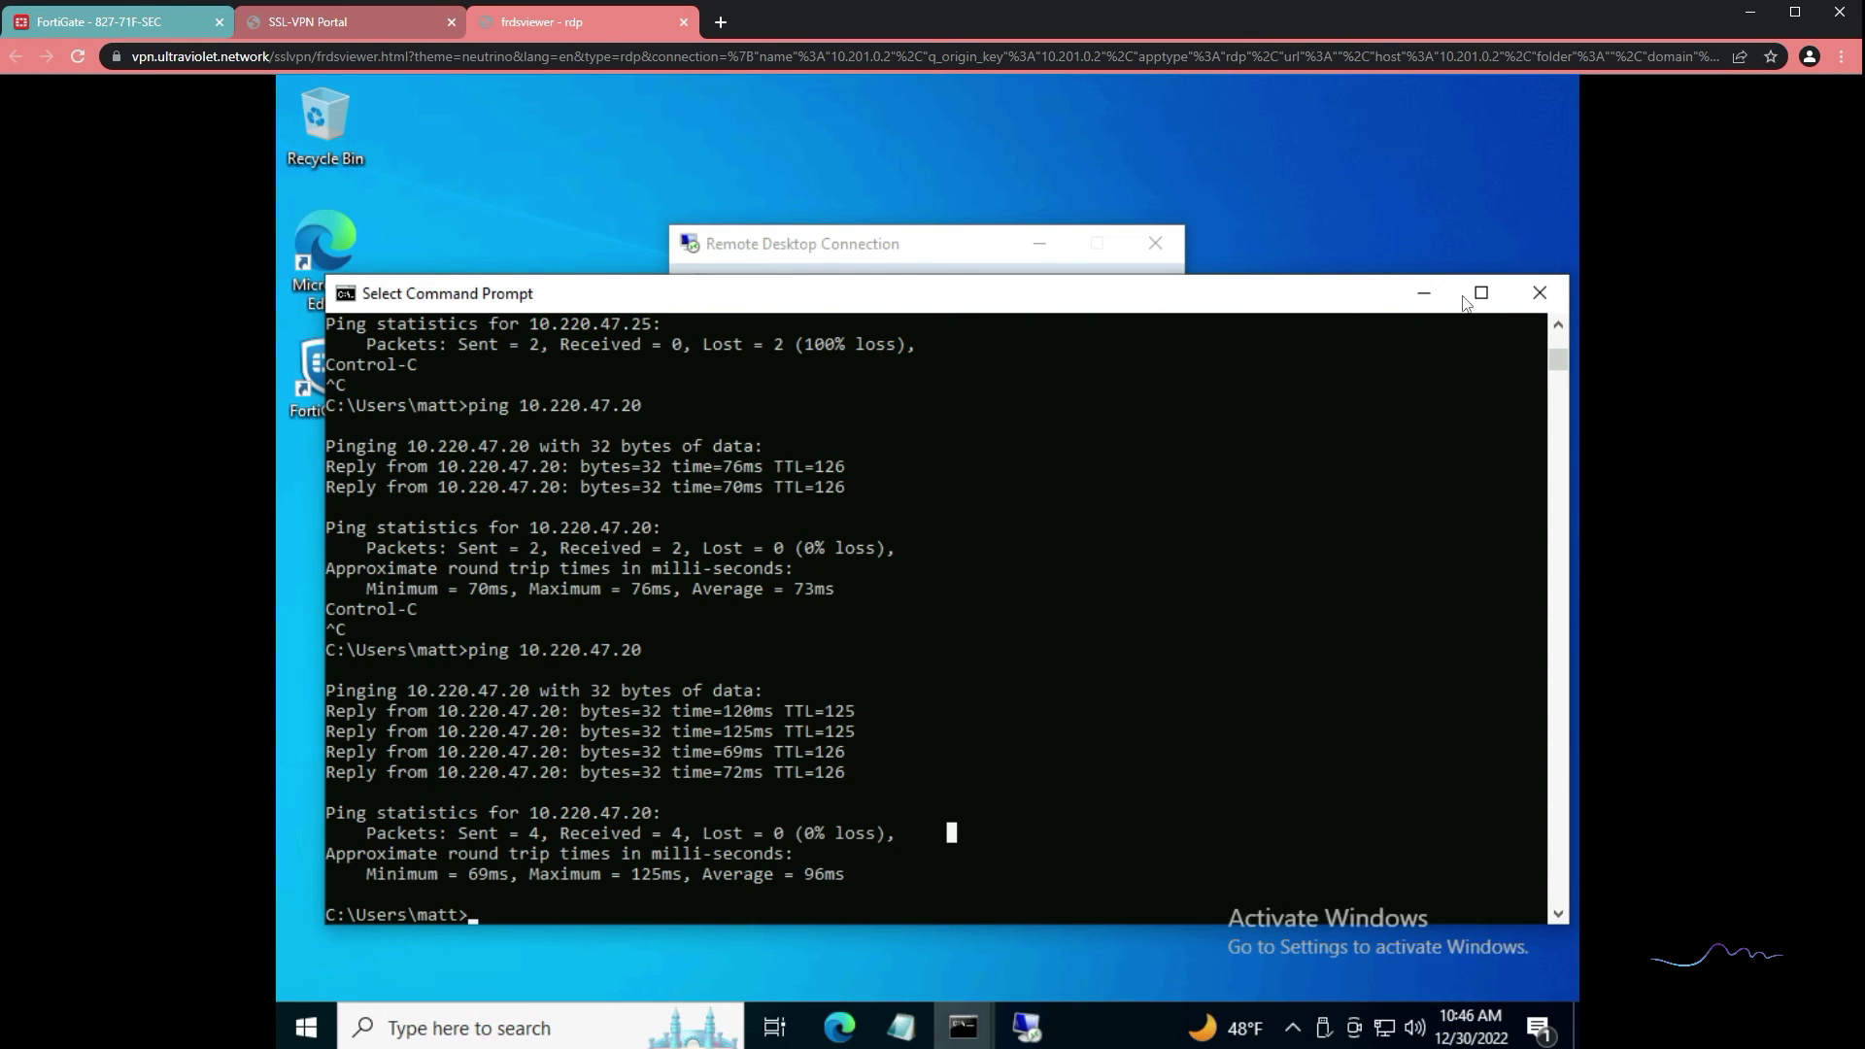
{"action": "left_click", "coordinate": [1540, 292]}
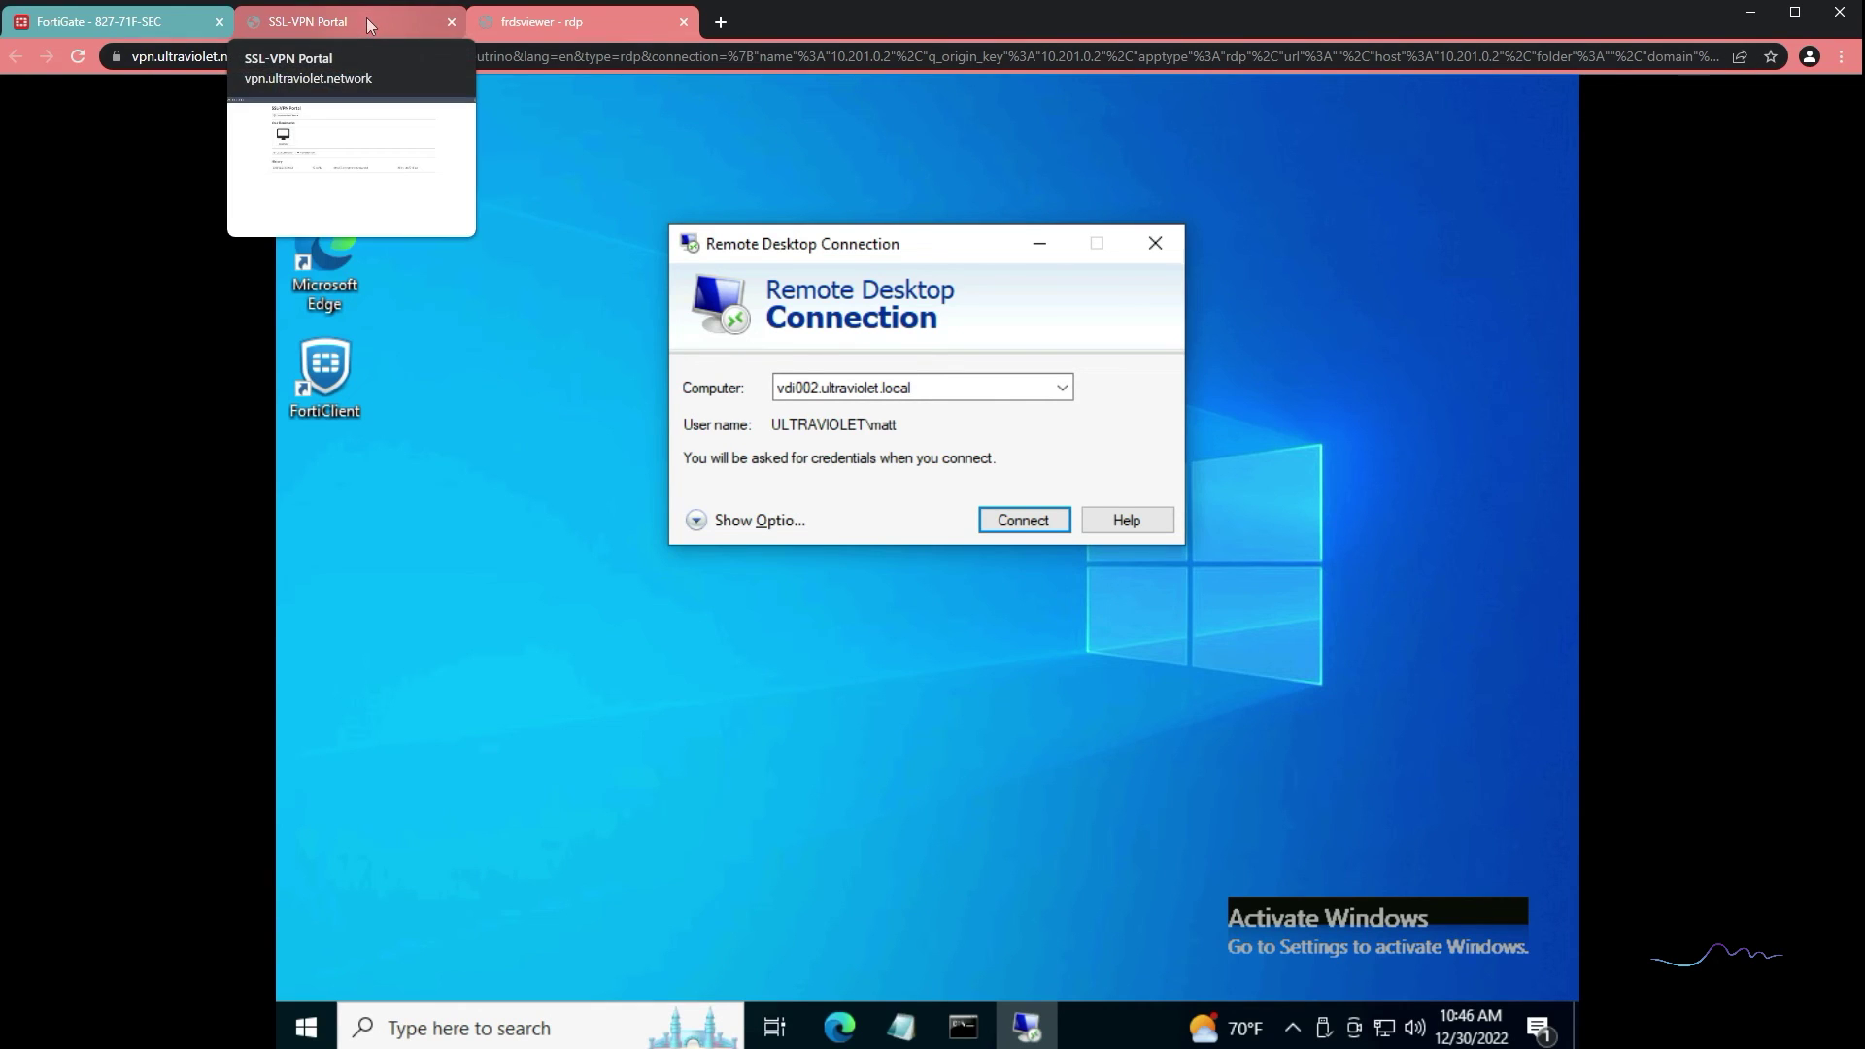
Step: Return to the FortiGate administration page and review the listening interface and host restriction in the SSL-VPN settings
{"action": "left_click", "coordinate": [321, 21]}
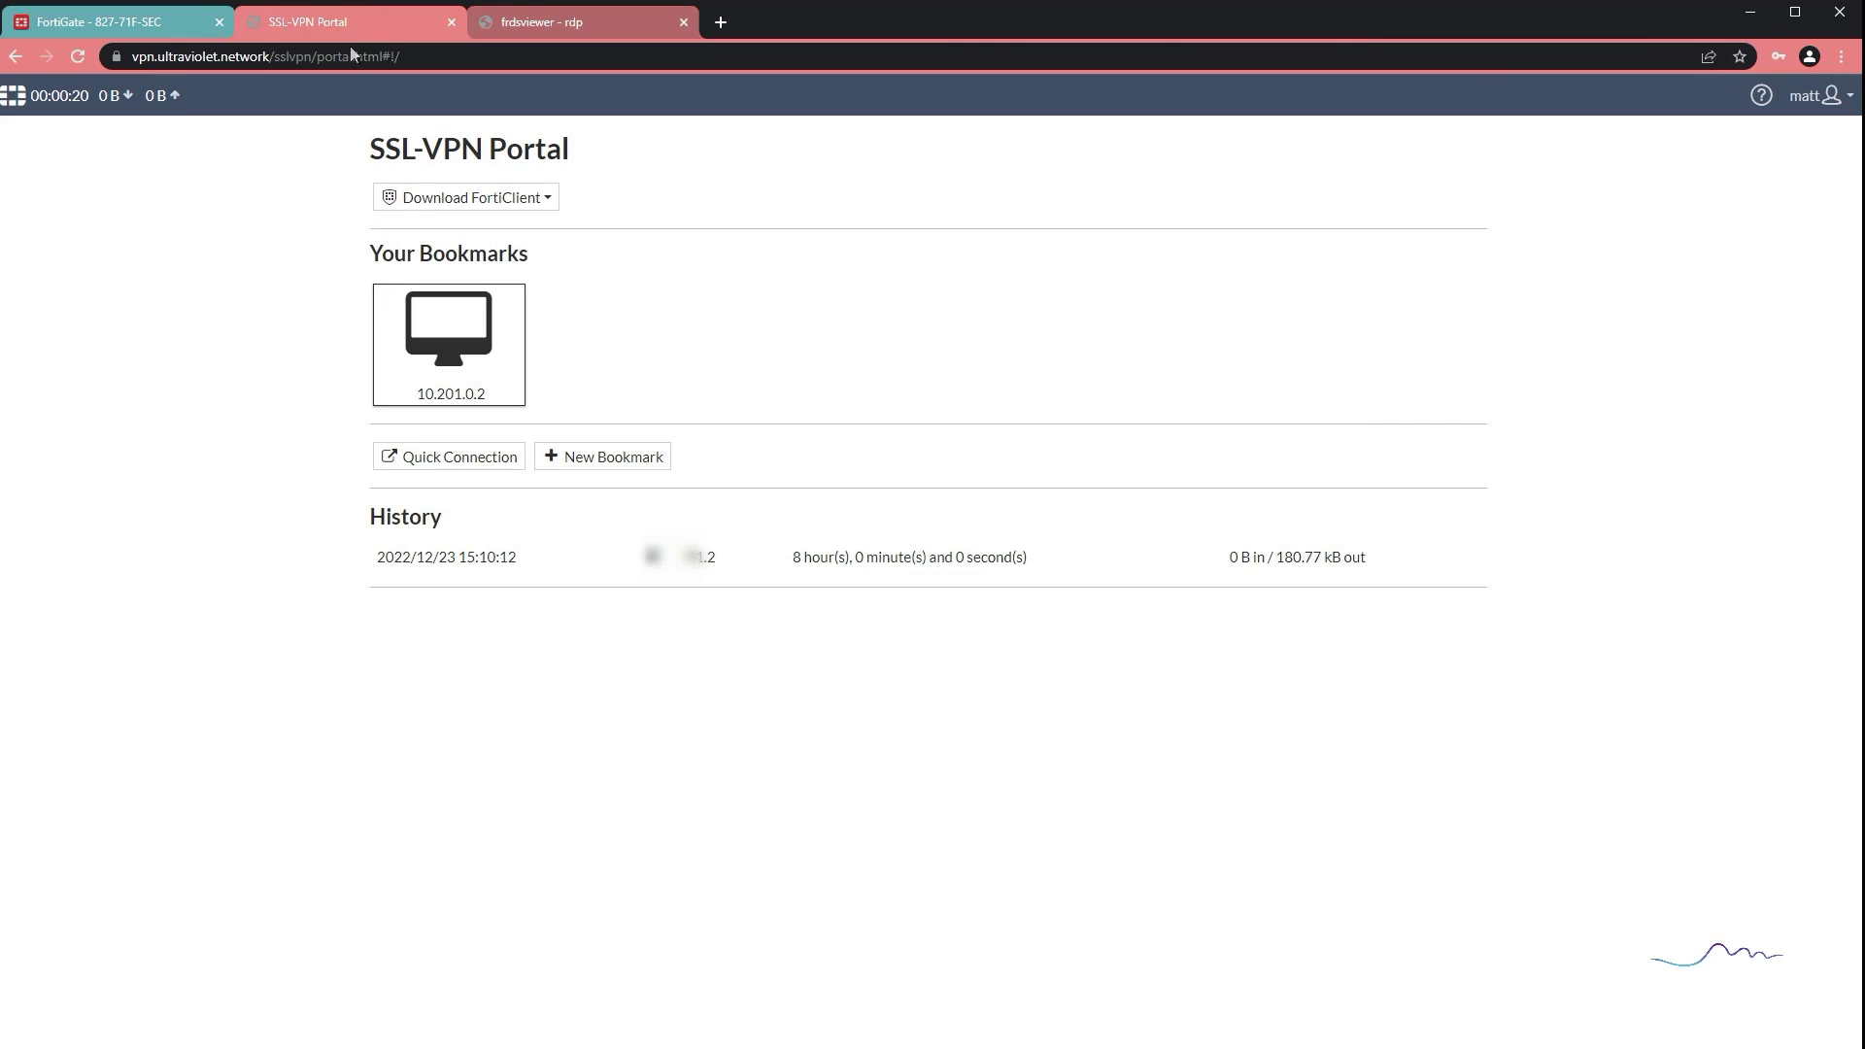
{"action": "left_click", "coordinate": [118, 23]}
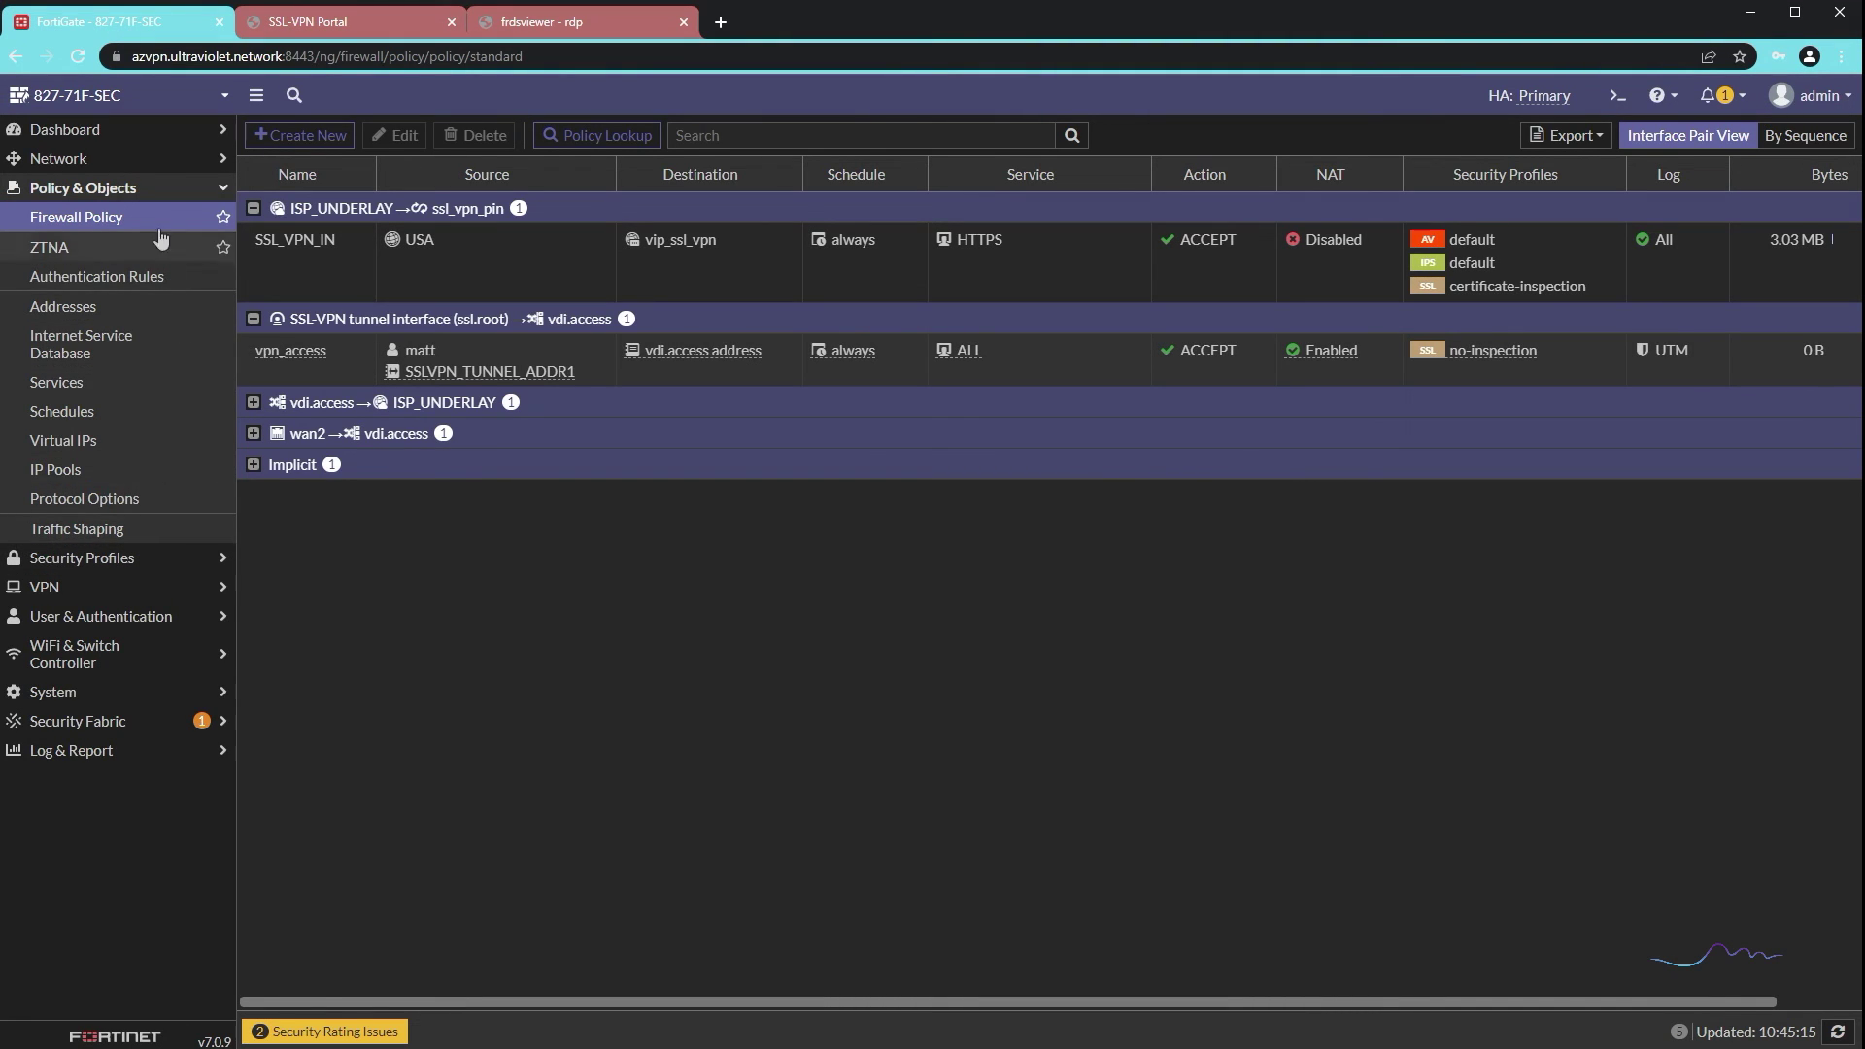
{"action": "left_click", "coordinate": [191, 191]}
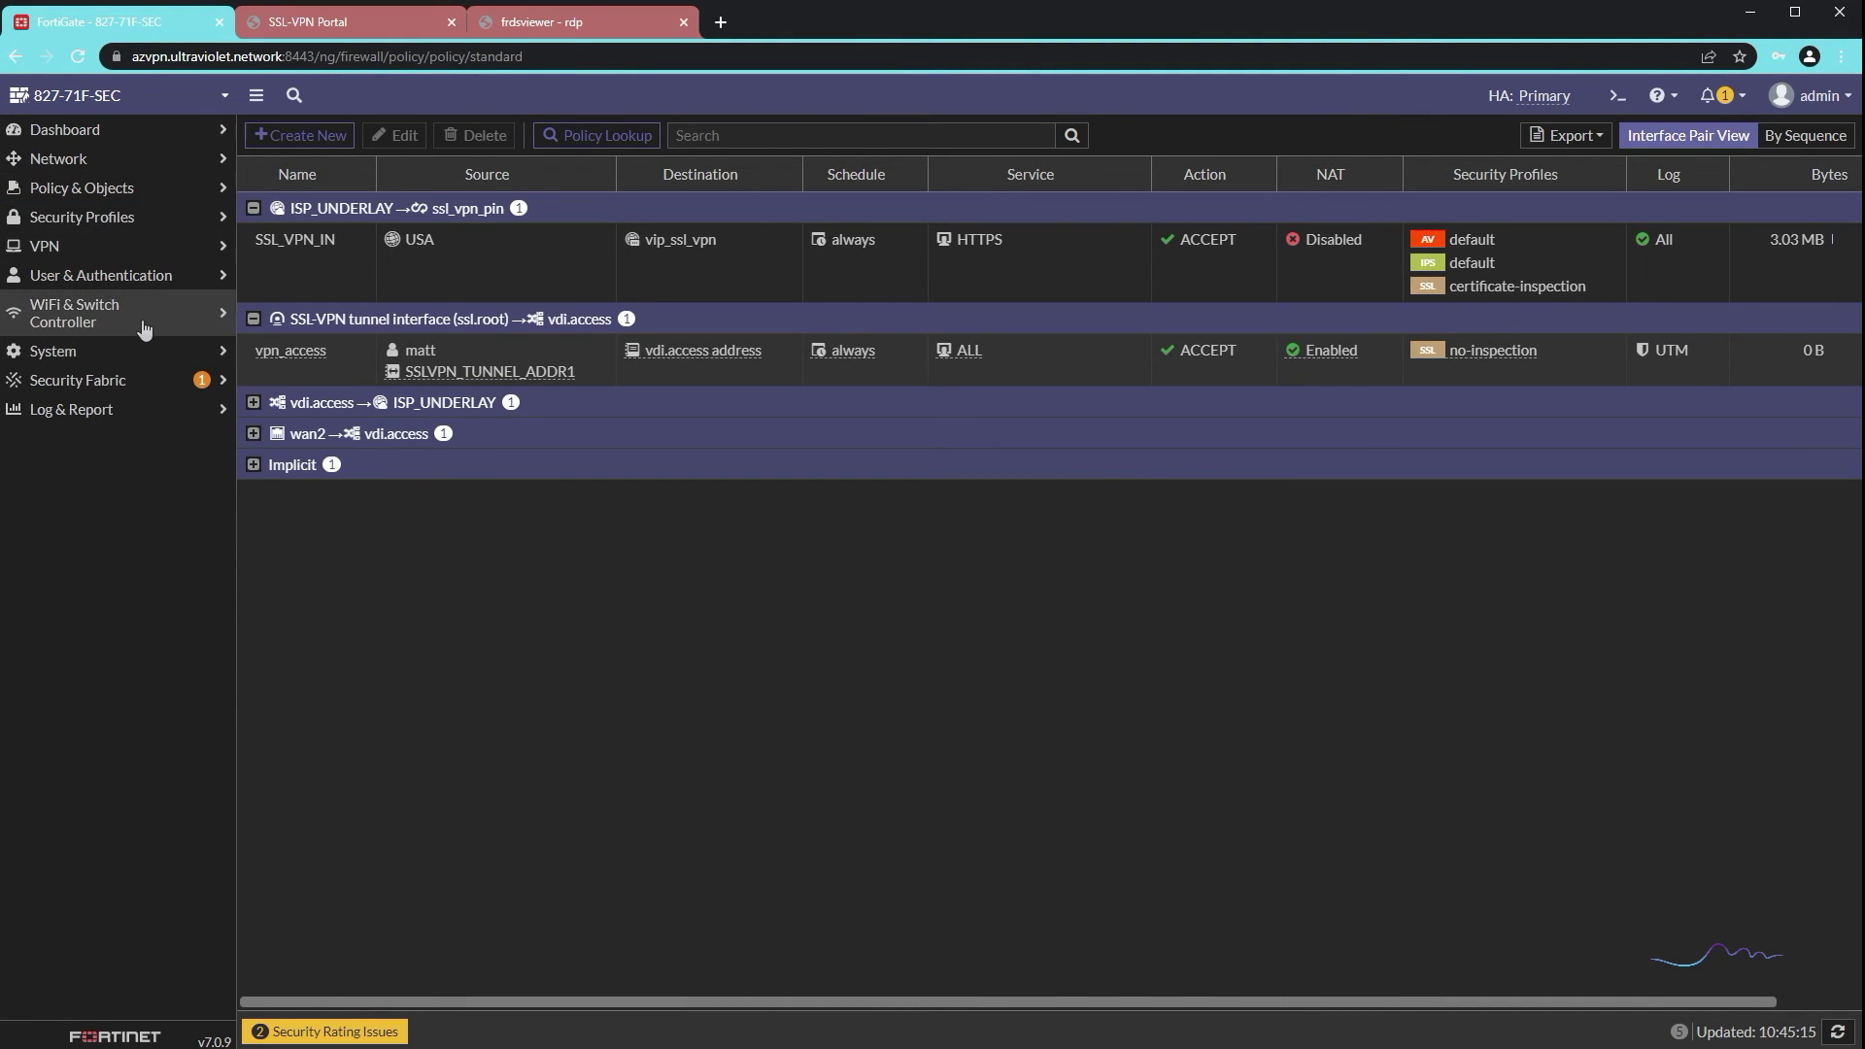
{"action": "left_click", "coordinate": [109, 247]}
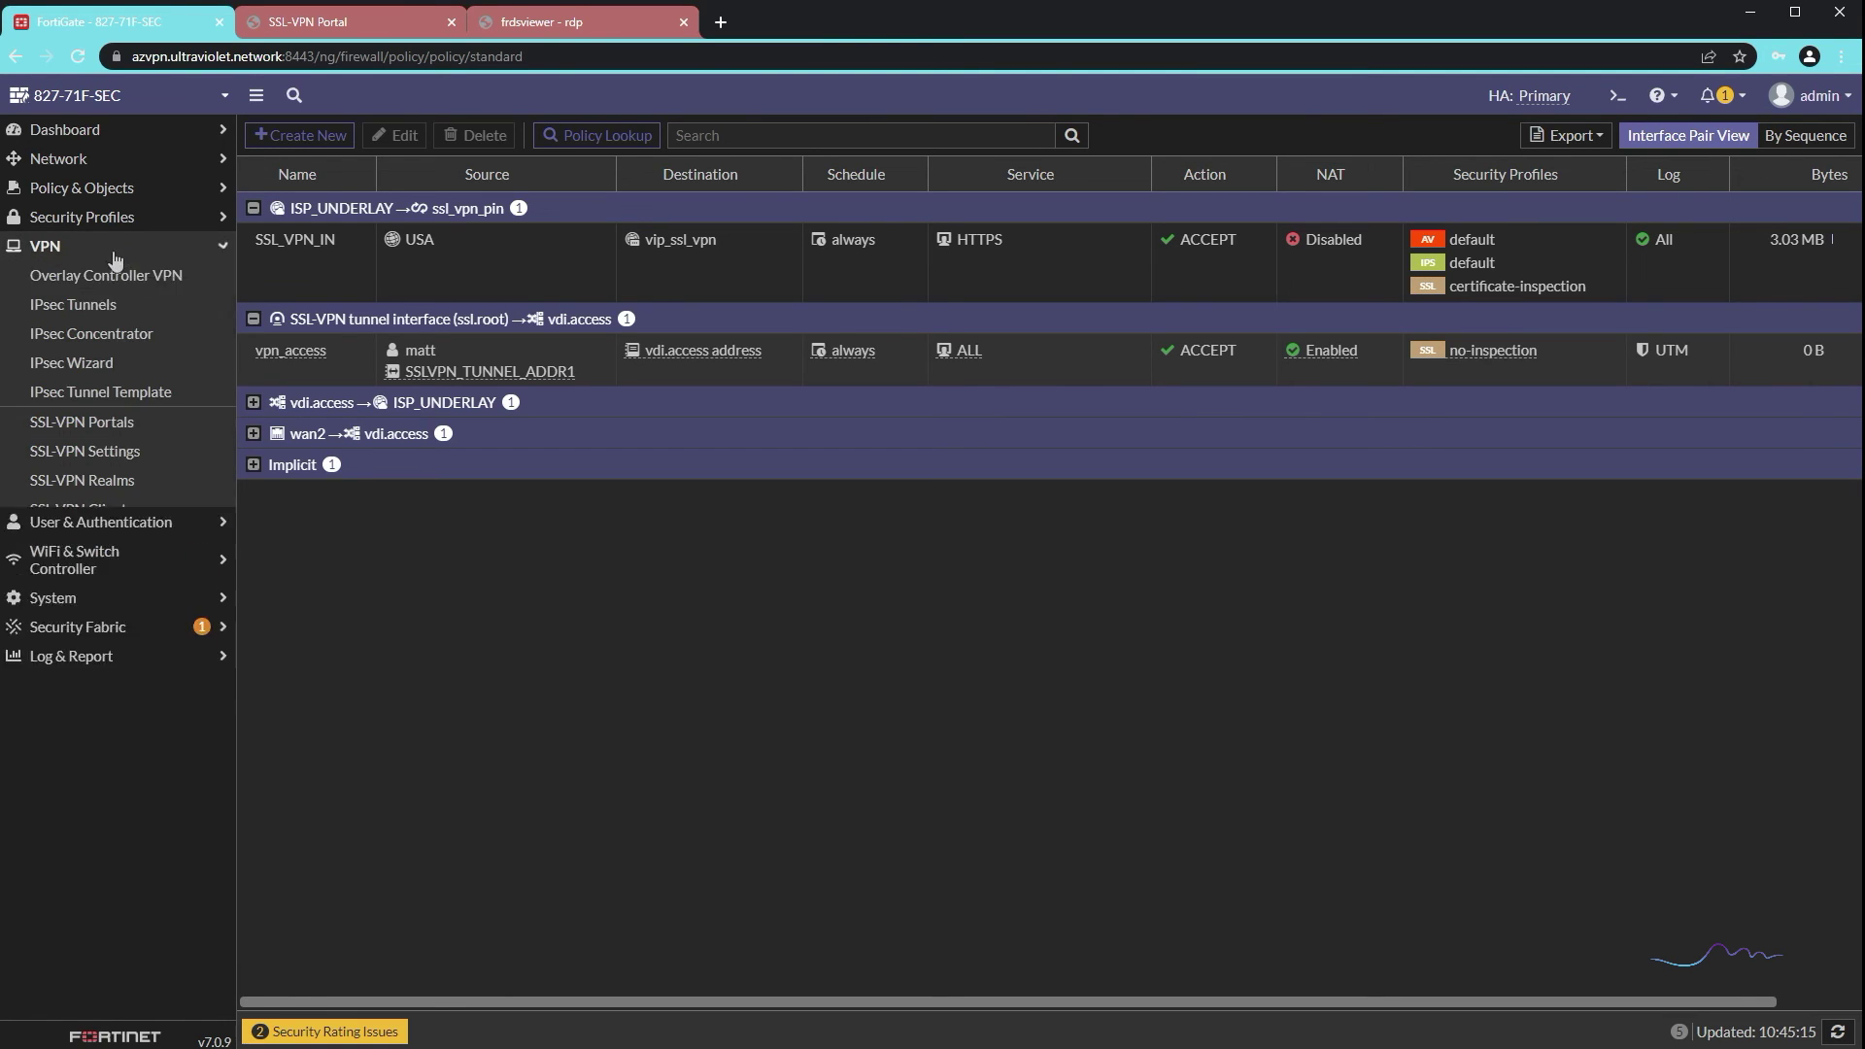
{"action": "left_click", "coordinate": [128, 456]}
{"action": "mouse_move", "coordinate": [521, 258]}
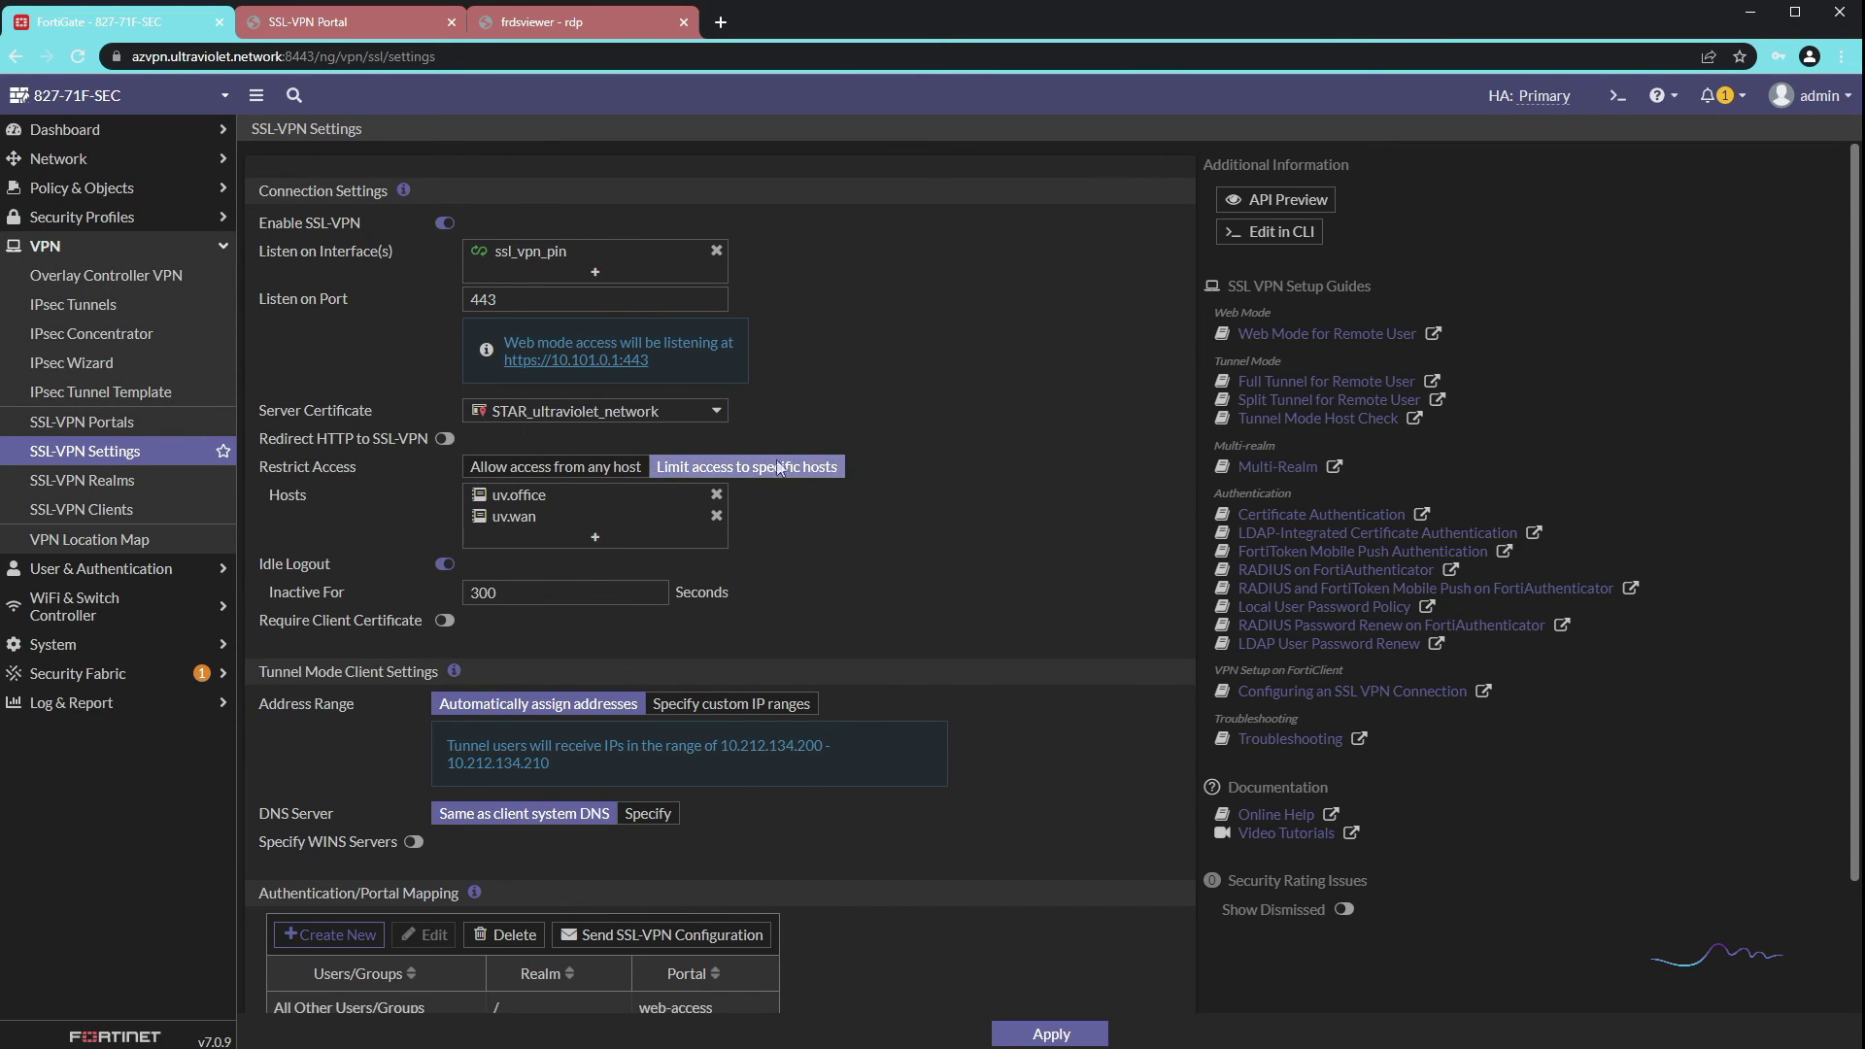
Step: Review the ssl_vpn_pin loopback in the network interface list and the vip_ssl_vpn entry among the virtual IPs
{"action": "left_click", "coordinate": [60, 158]}
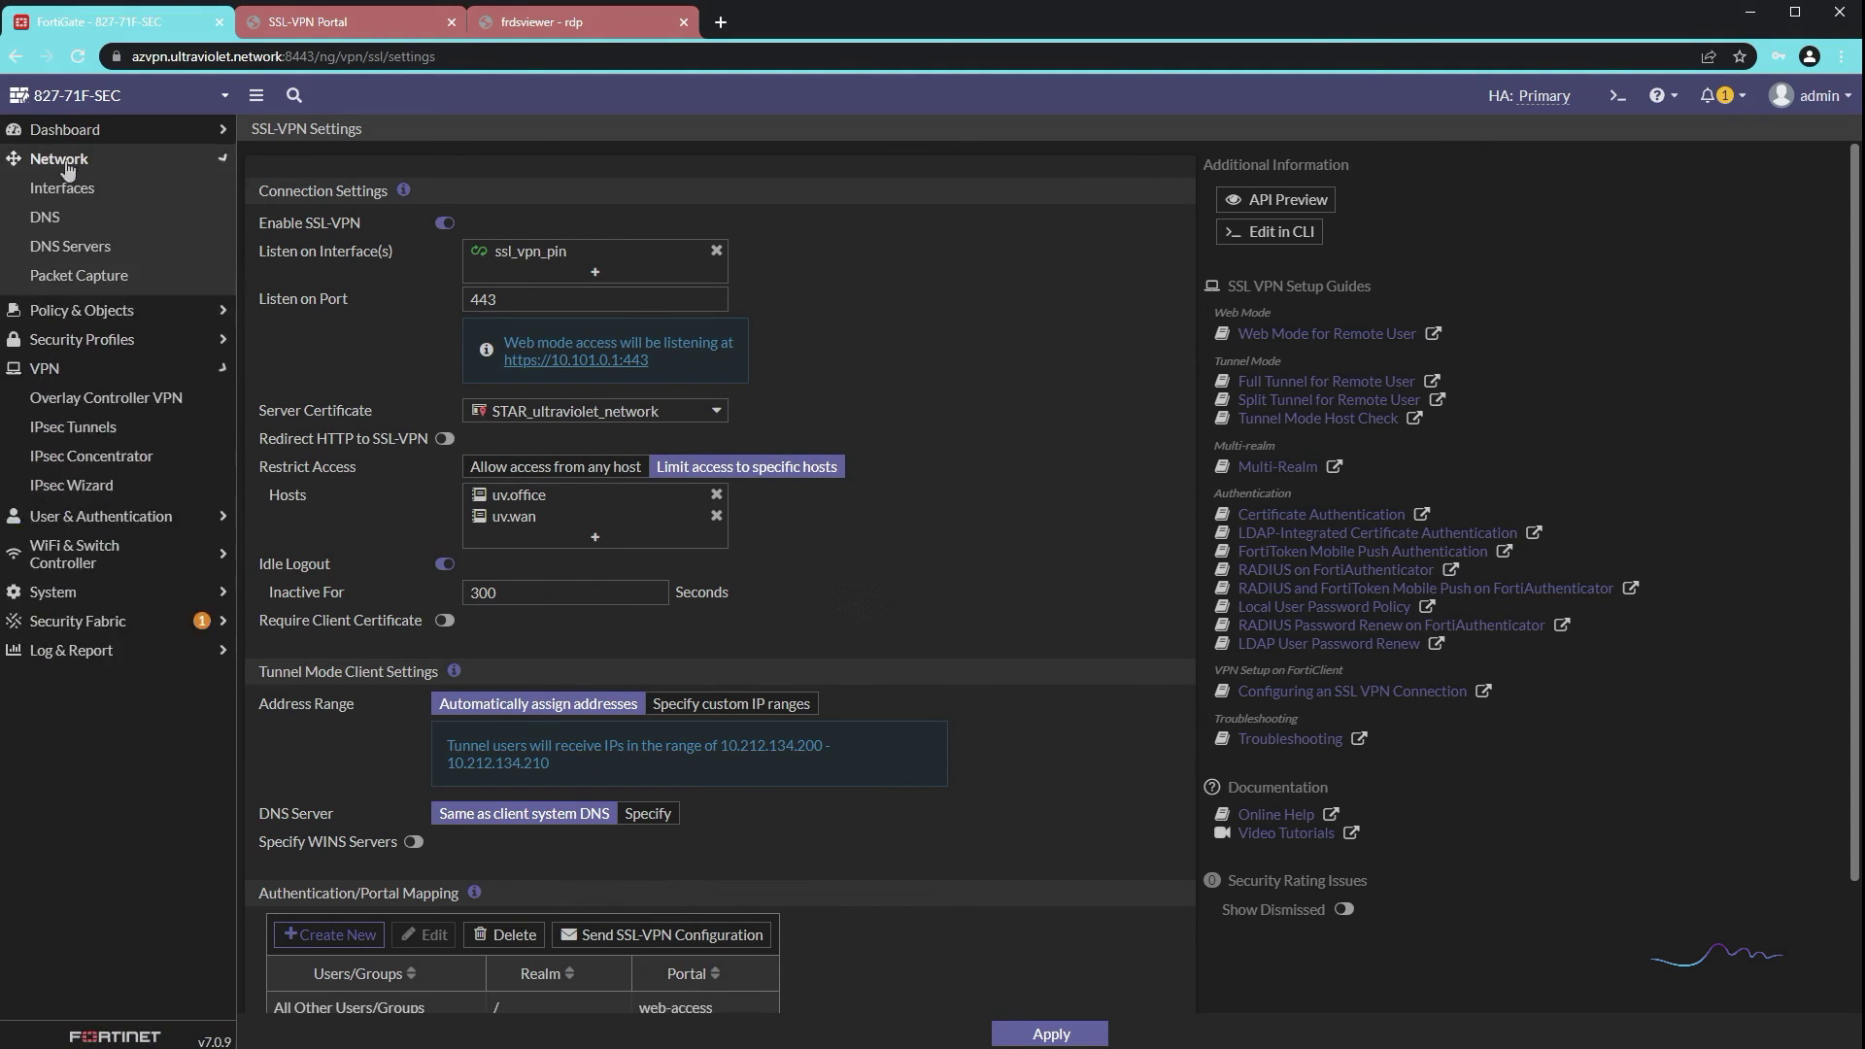
{"action": "left_click", "coordinate": [62, 188]}
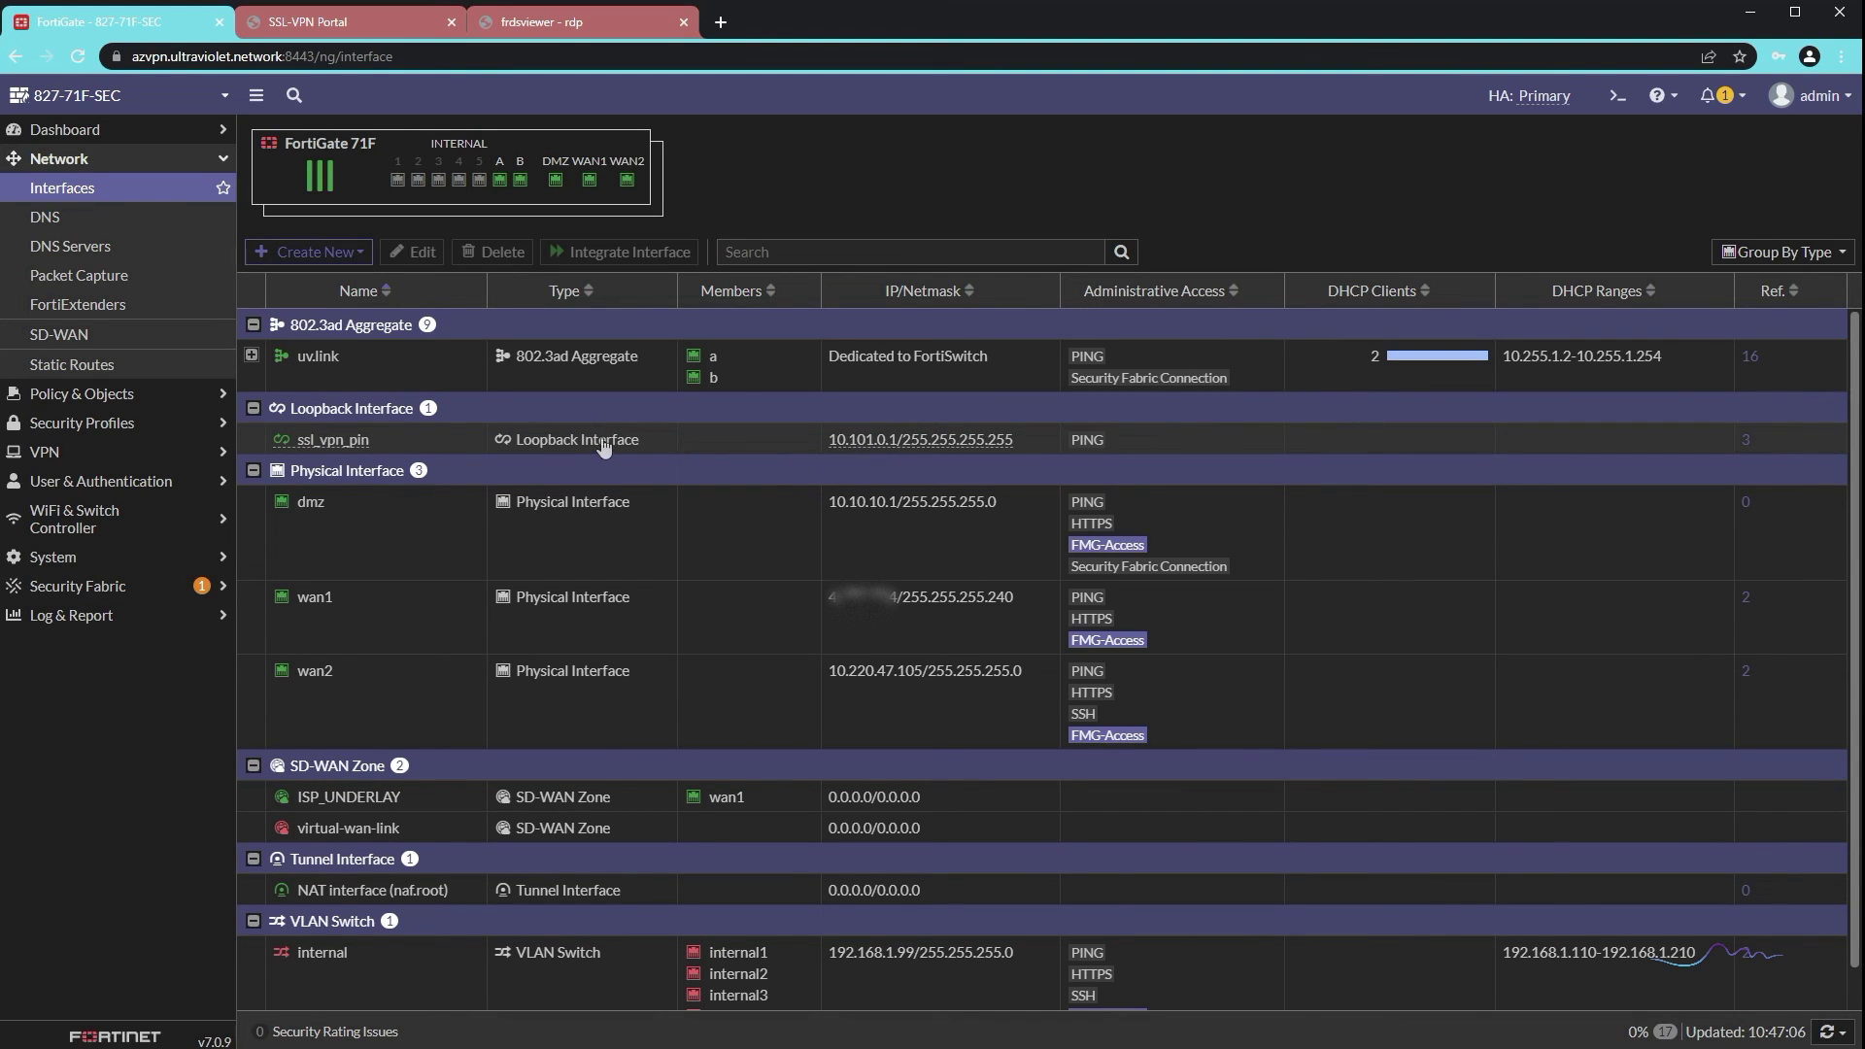
{"action": "left_click", "coordinate": [77, 393]}
{"action": "left_click", "coordinate": [61, 441]}
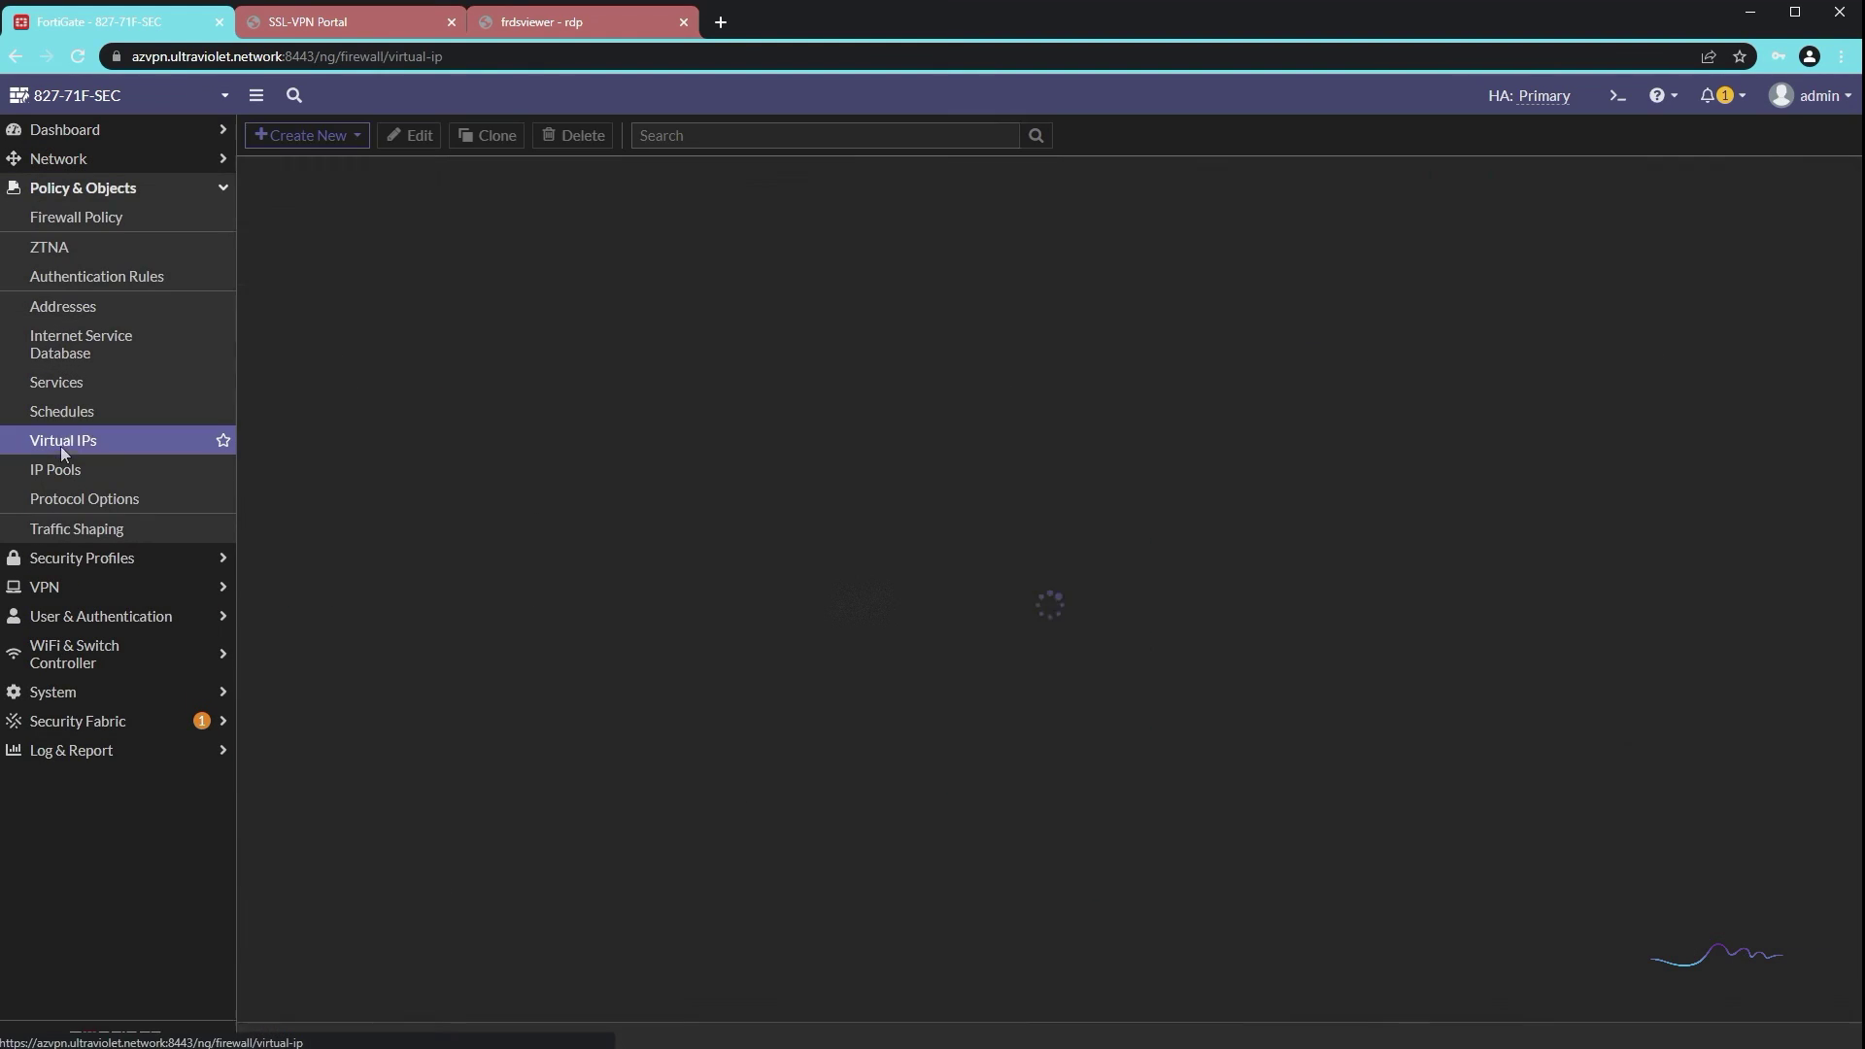
{"action": "left_click", "coordinate": [378, 275]}
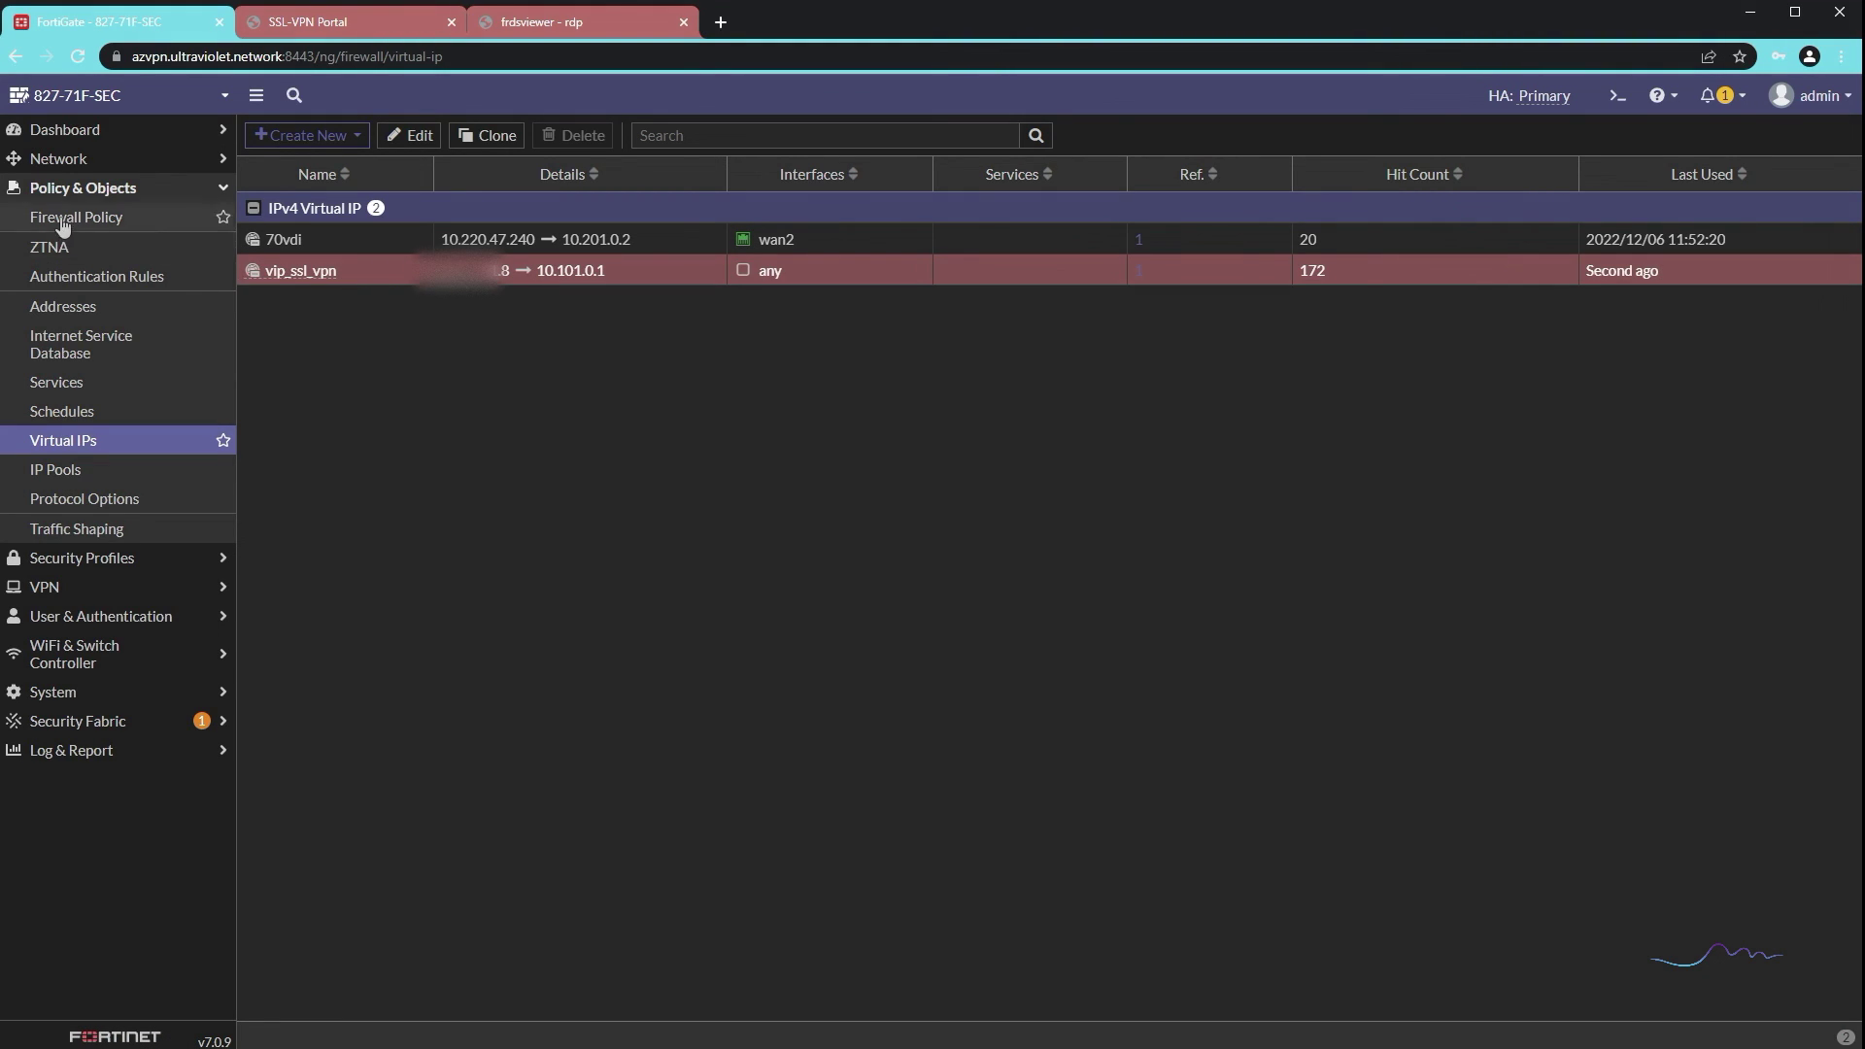
Step: Review the SSL_VPN_IN firewall policy from ISP_UNDERLAY to ssl_vpn_pin and return to the SSL-VPN Portal page
{"action": "left_click", "coordinate": [107, 220]}
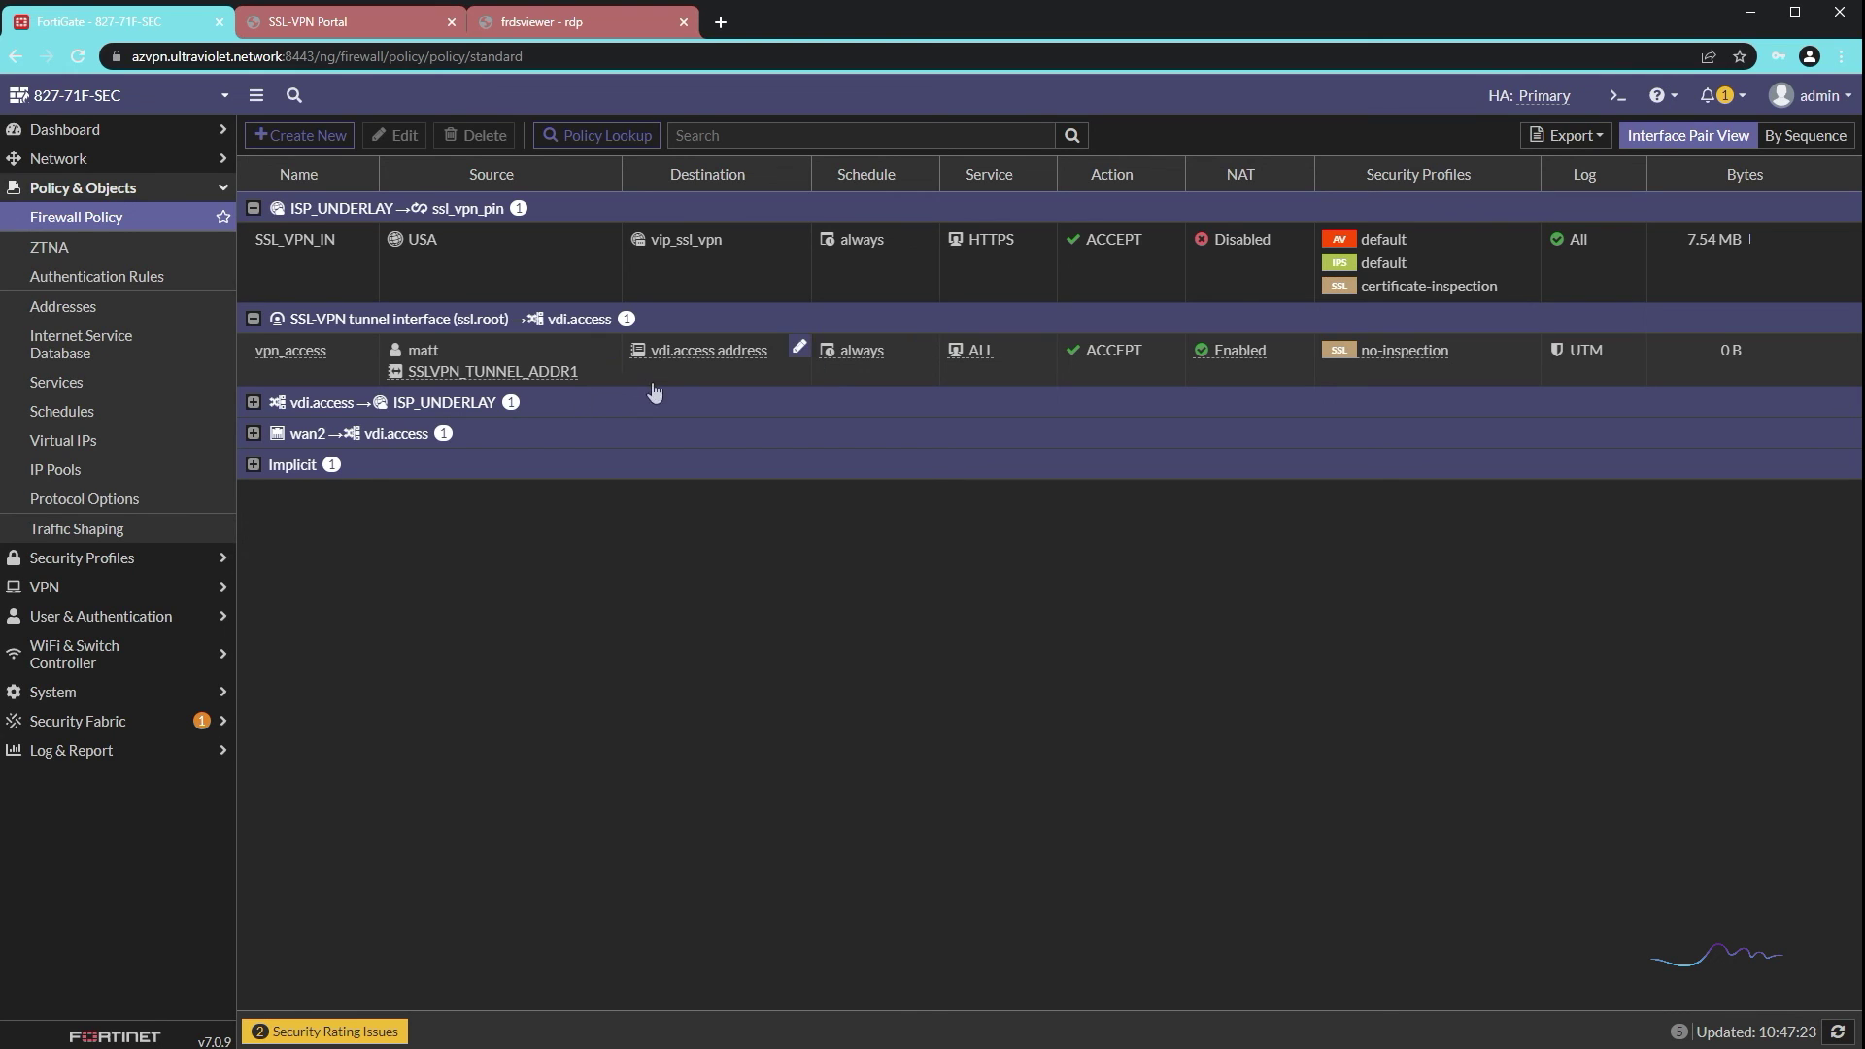
{"action": "left_click", "coordinate": [427, 24]}
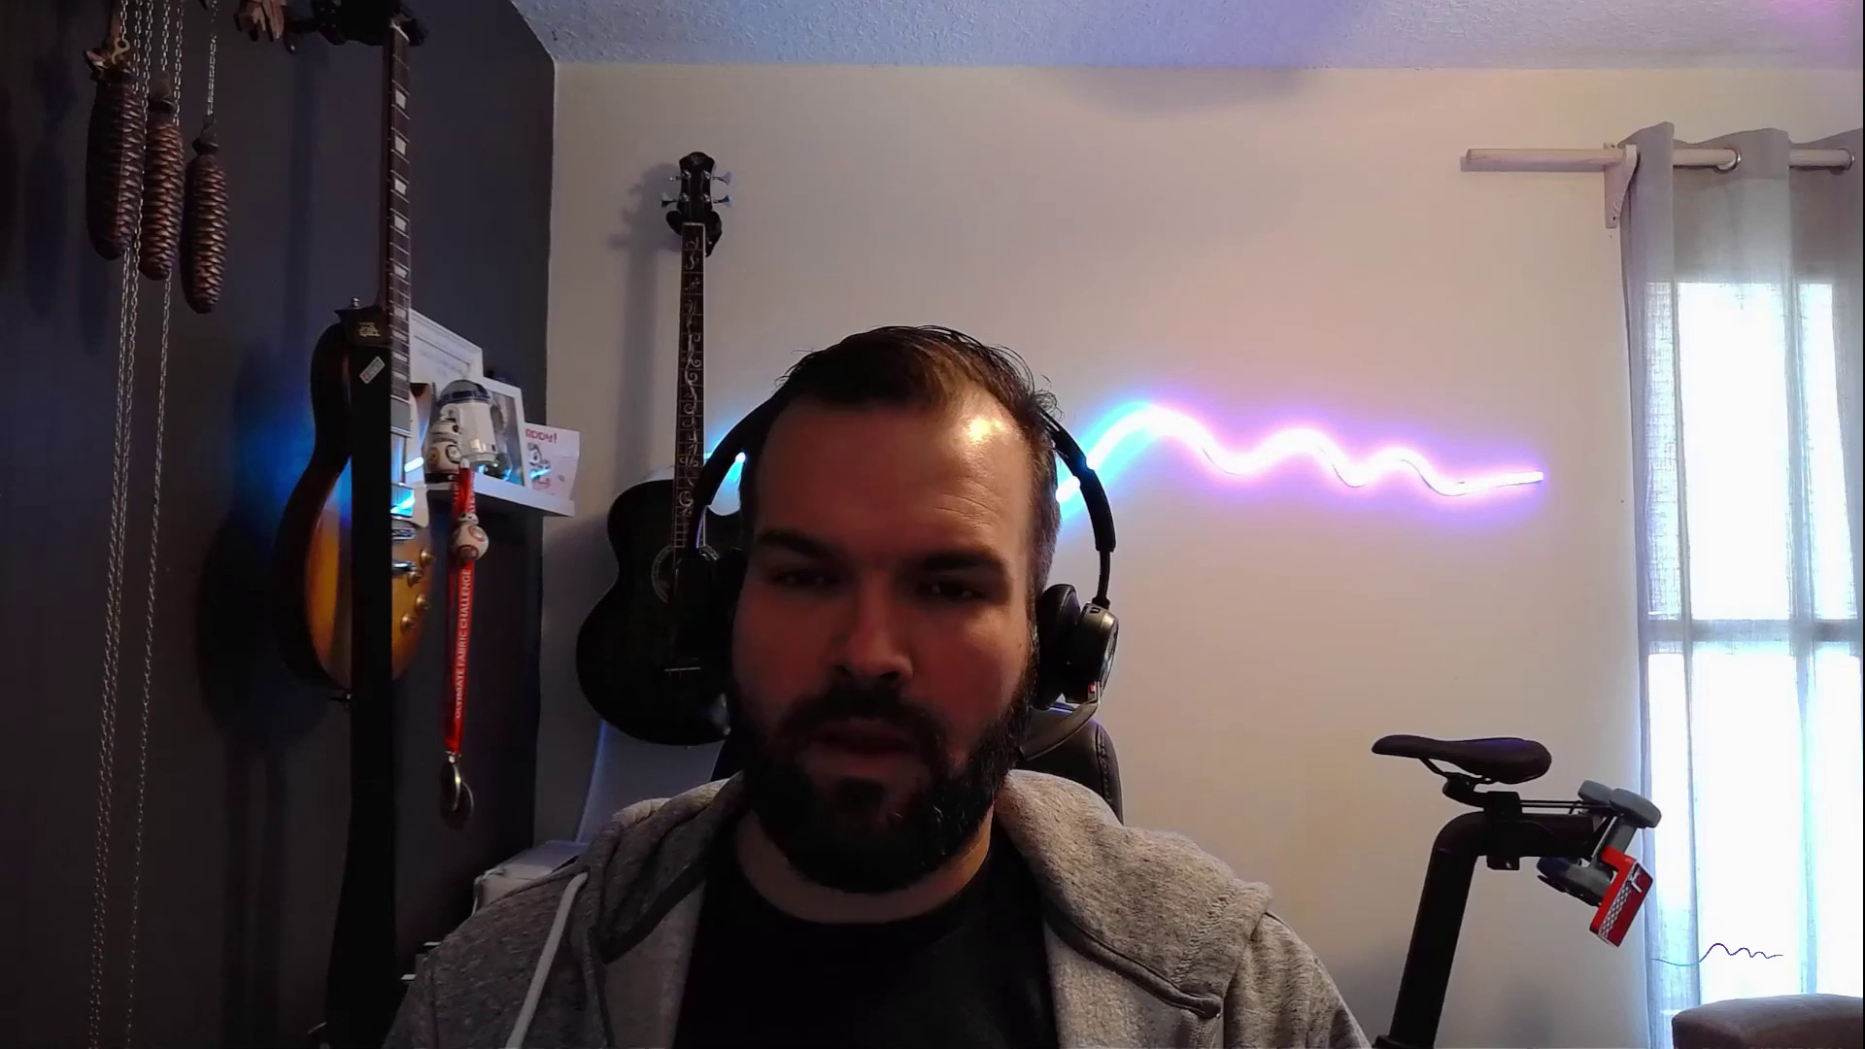